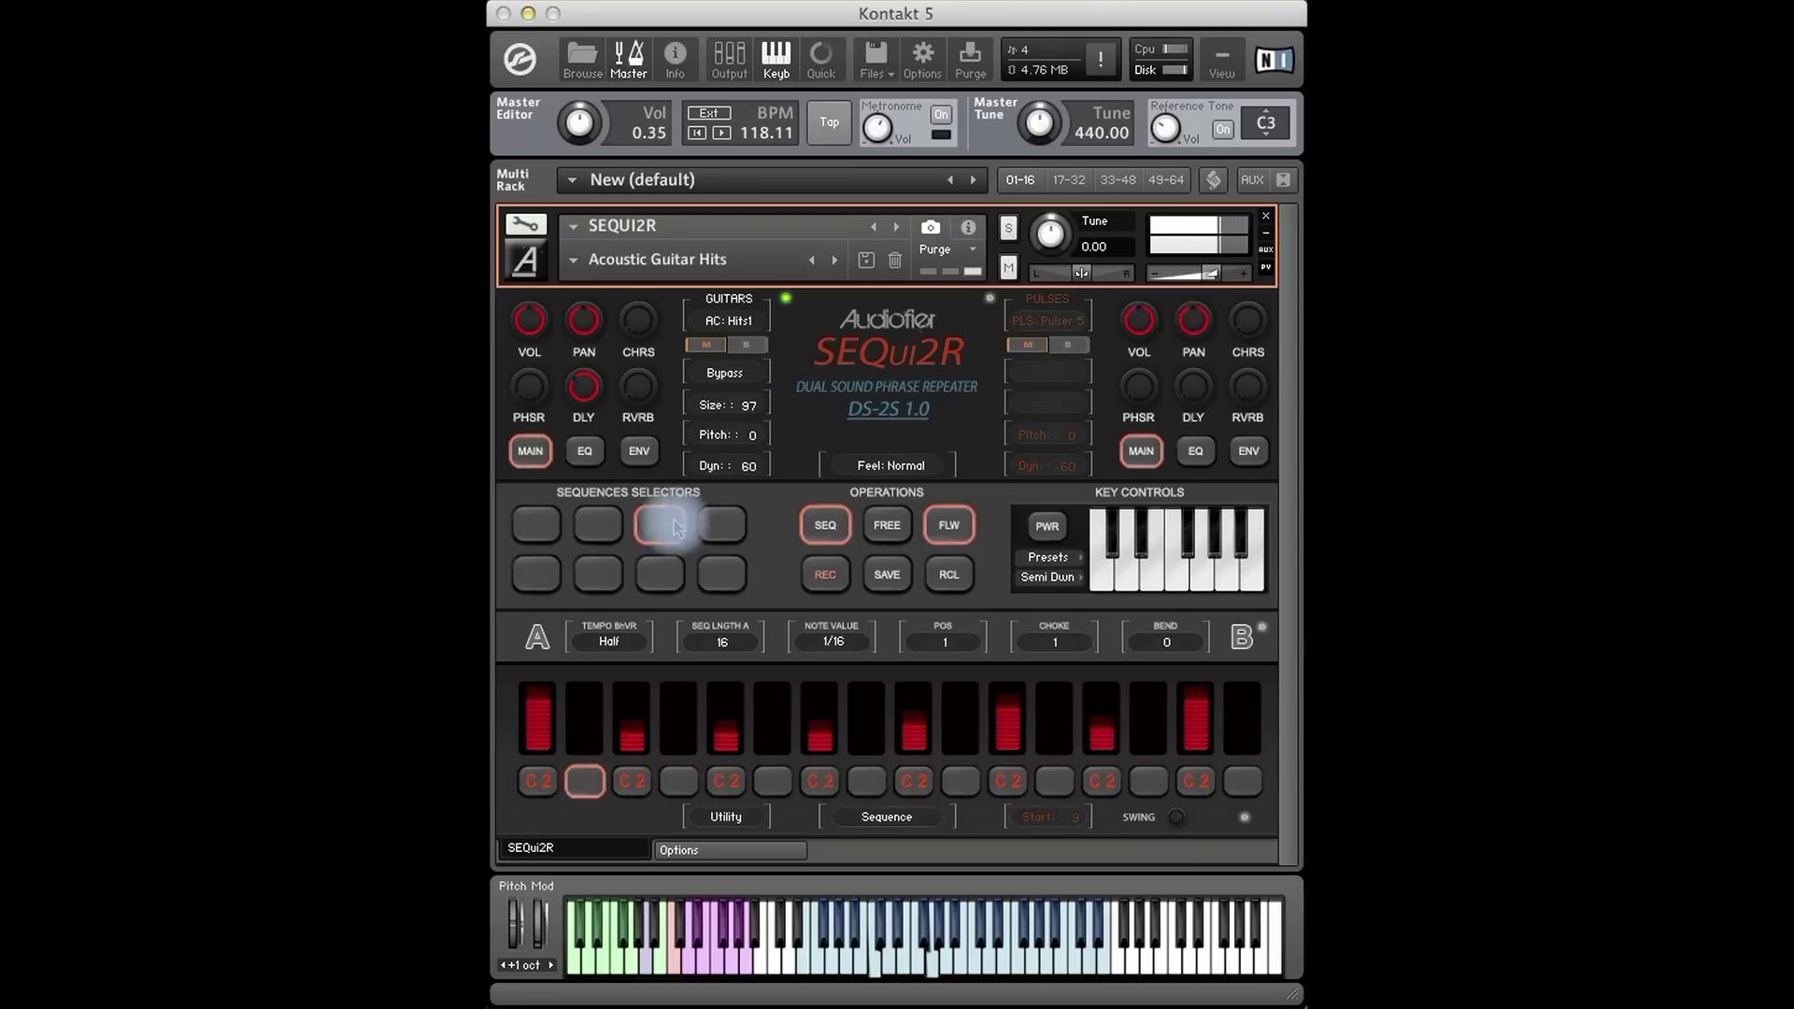
Recall the first, third and fourth stored sequences of the Acoustic Guitar Hits patch in turn.
{"action": "left_click", "coordinate": [537, 524]}
{"action": "left_click", "coordinate": [946, 575]}
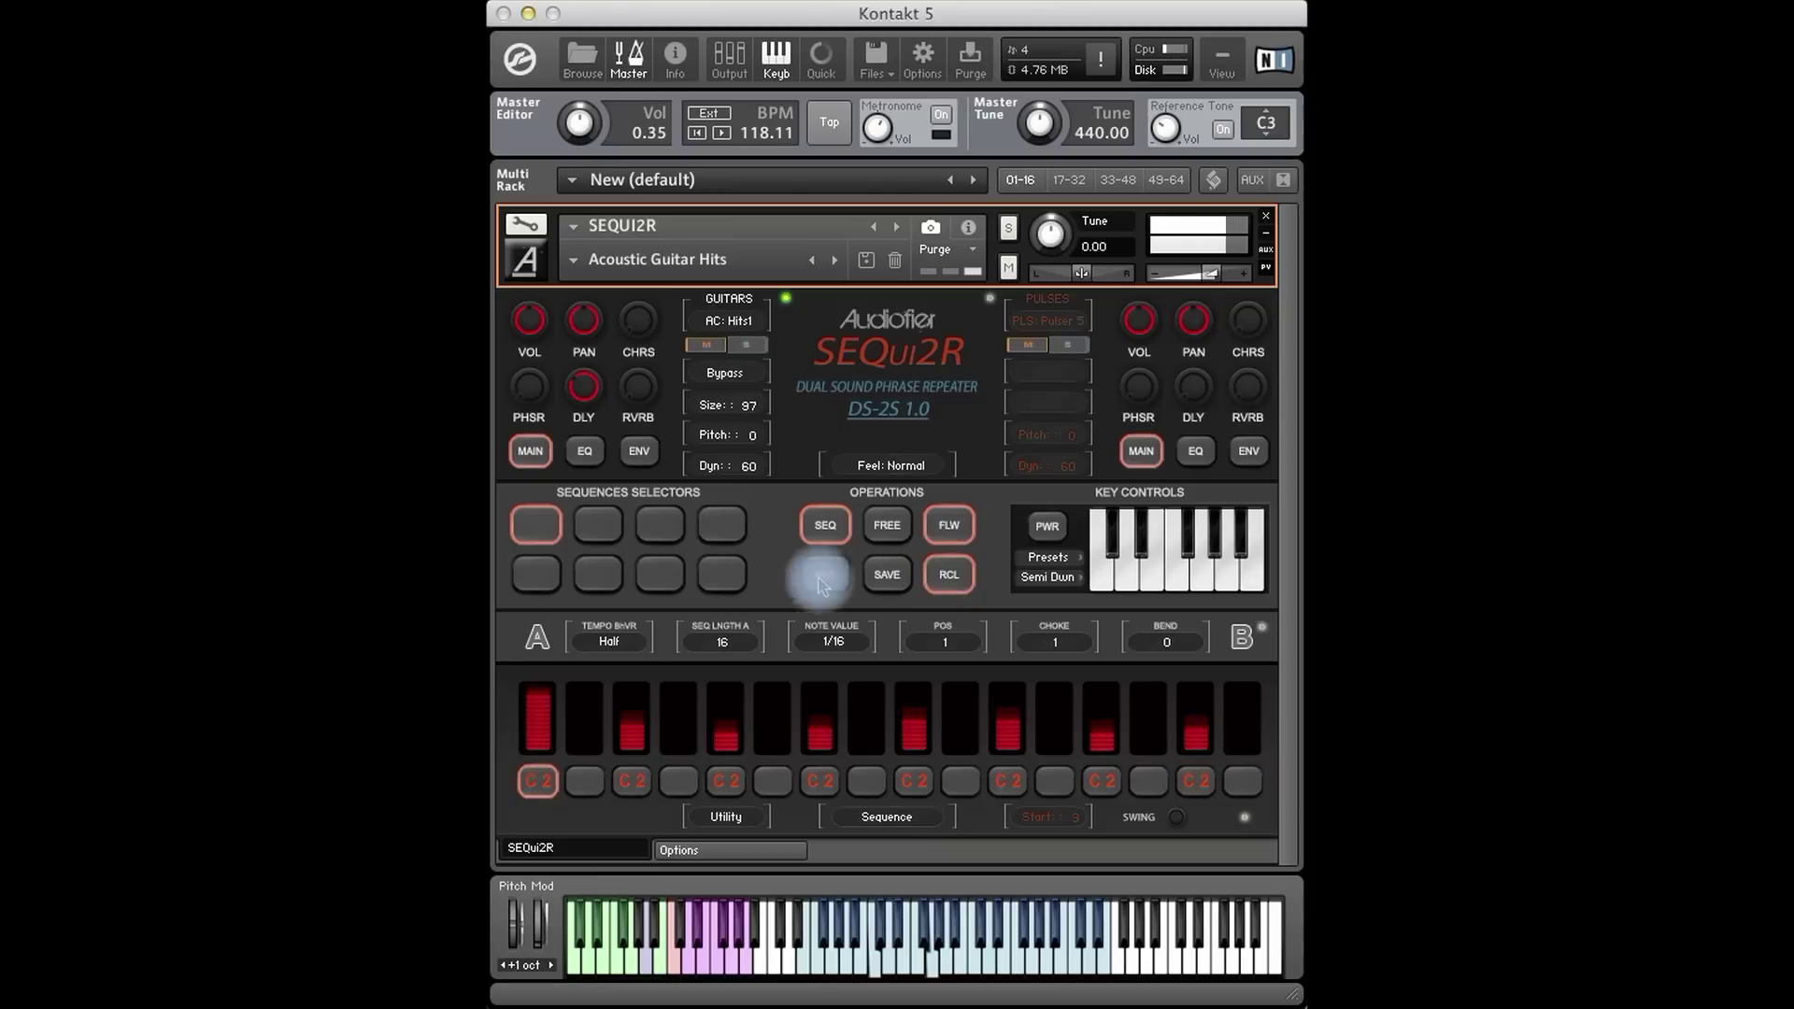
{"action": "left_click", "coordinate": [666, 529]}
{"action": "left_click", "coordinate": [822, 572]}
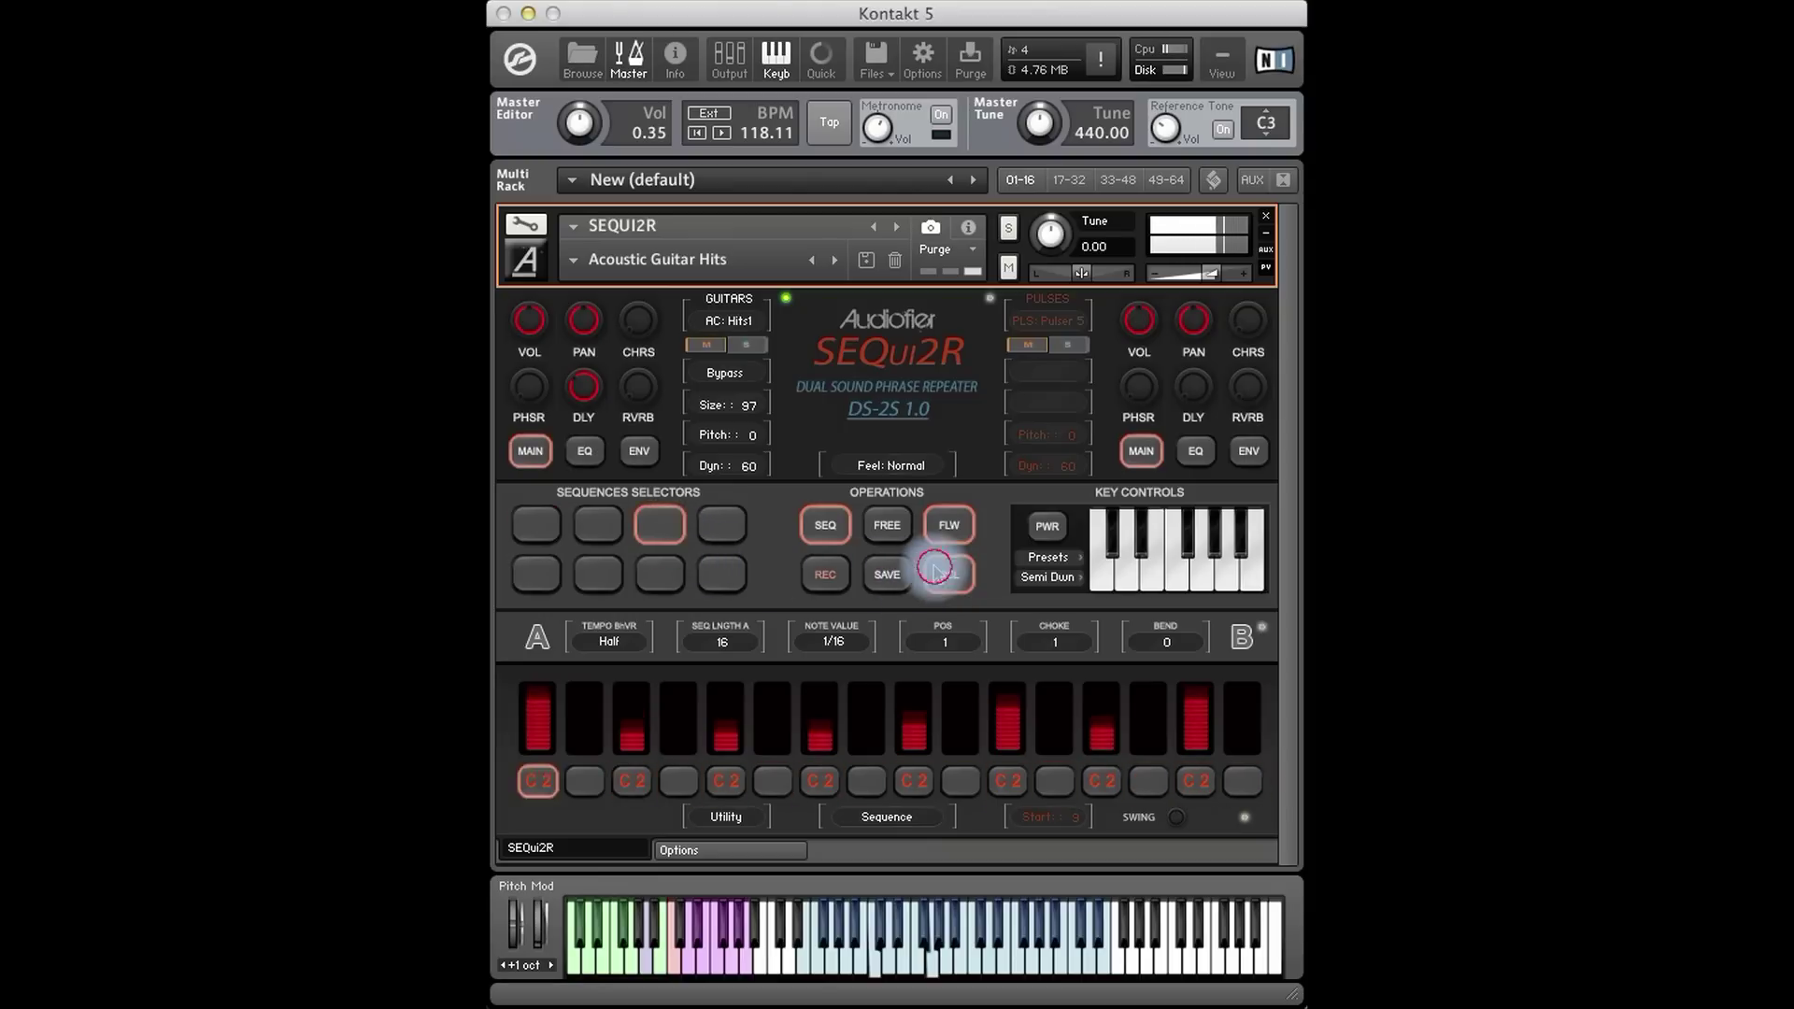
{"action": "left_click", "coordinate": [721, 524]}
{"action": "left_click", "coordinate": [950, 576]}
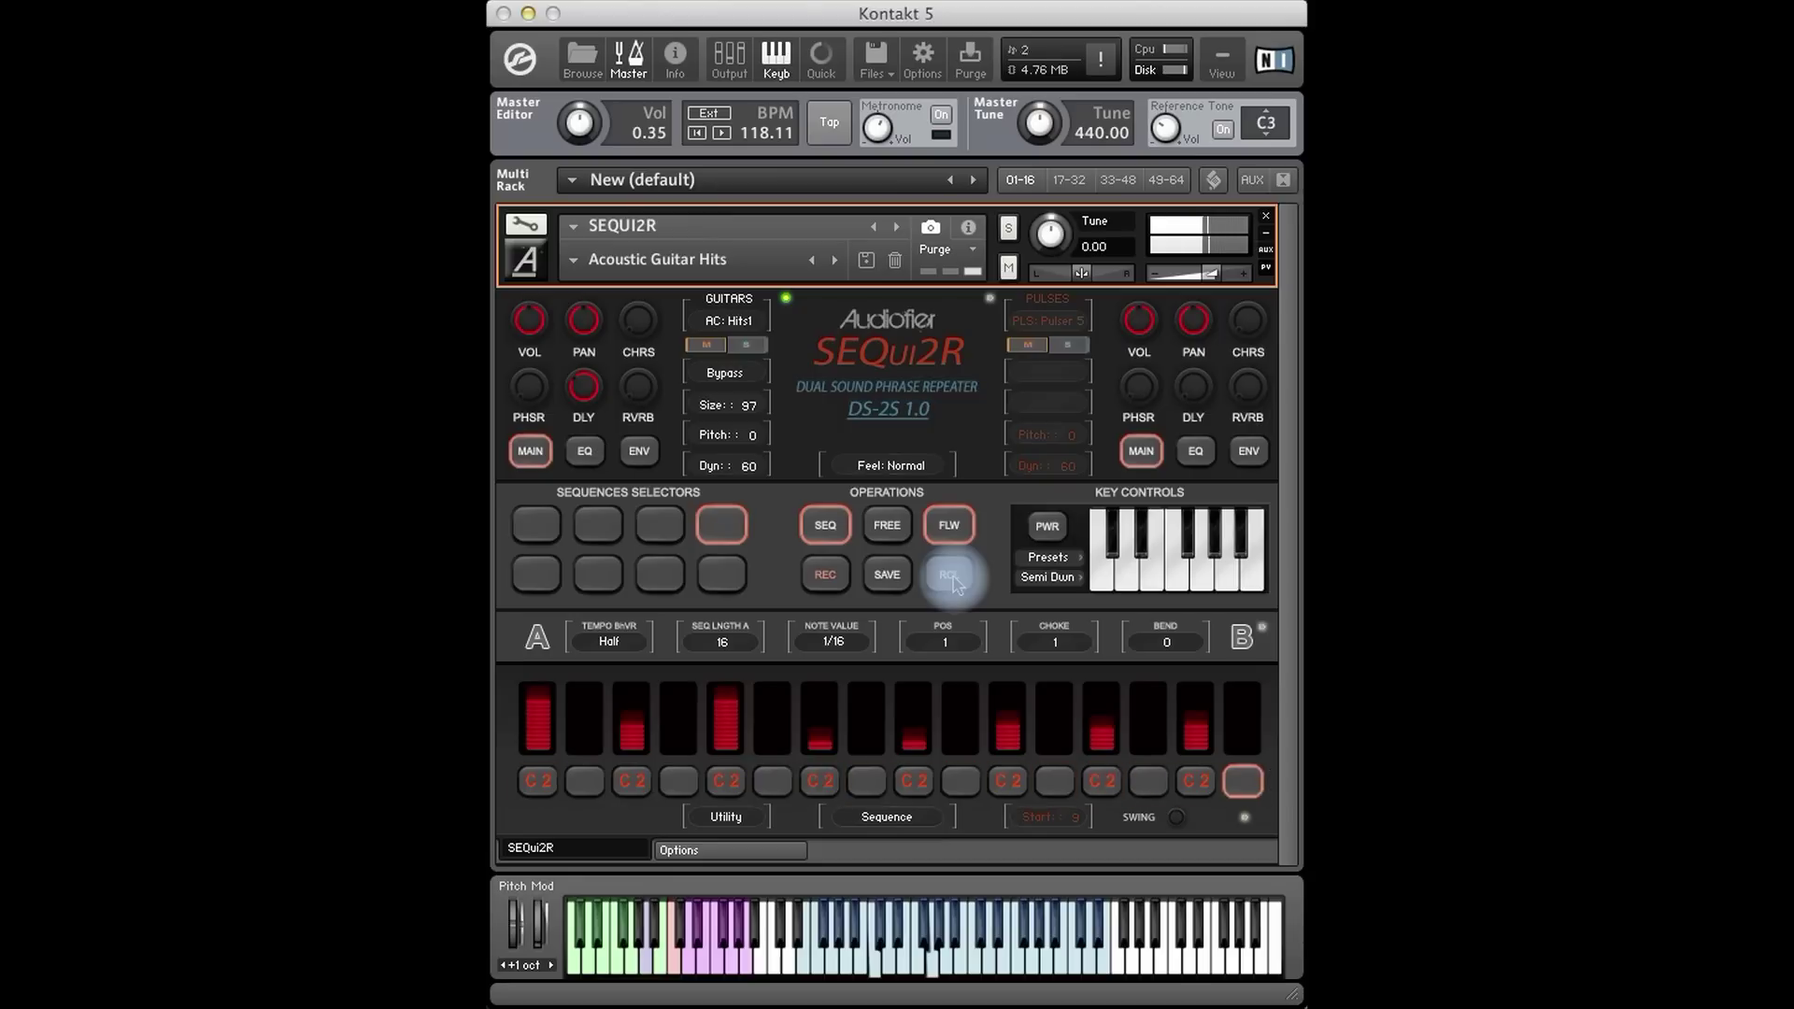
Load the Celestial Guitars patch from the Guitars category and recall its first sequence.
{"action": "left_click", "coordinate": [573, 260]}
{"action": "mouse_move", "coordinate": [595, 328]}
{"action": "left_click", "coordinate": [711, 395]}
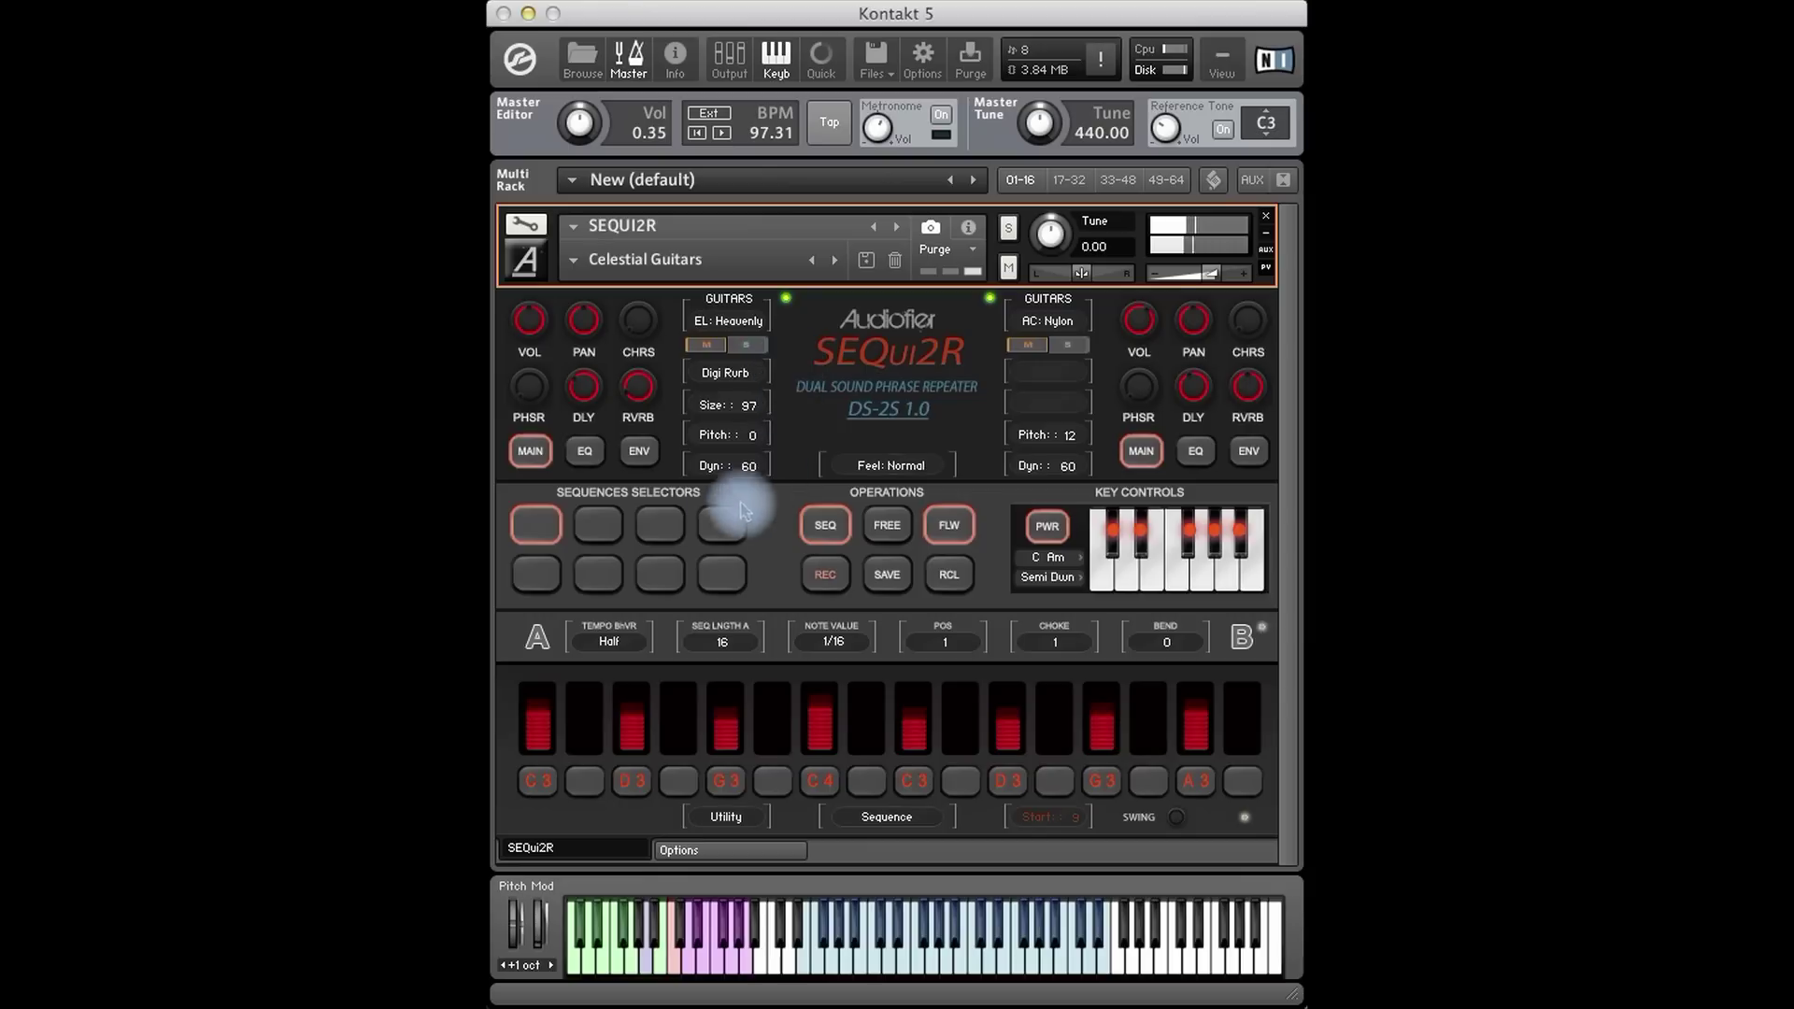
{"action": "left_click", "coordinate": [944, 574]}
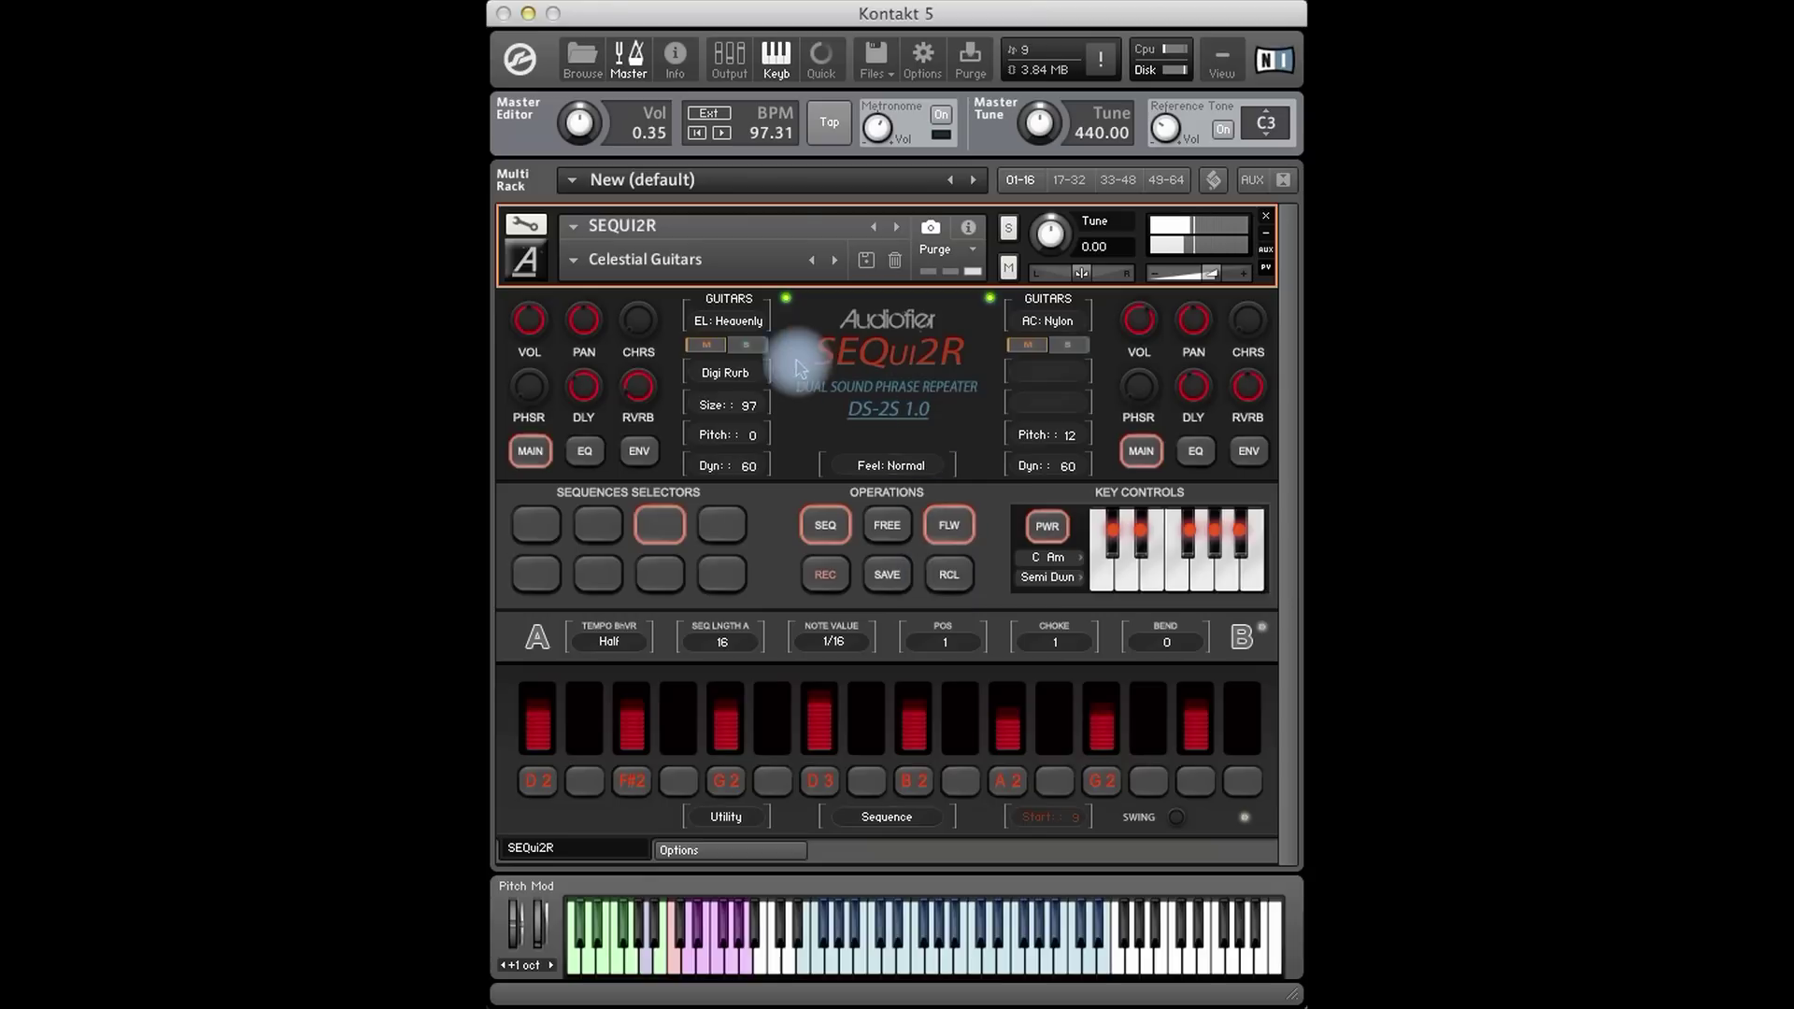
Load the Clean Guitar Riff patch from the Guitars category and lower the master tempo to 88.71 BPM.
{"action": "left_click", "coordinate": [574, 261]}
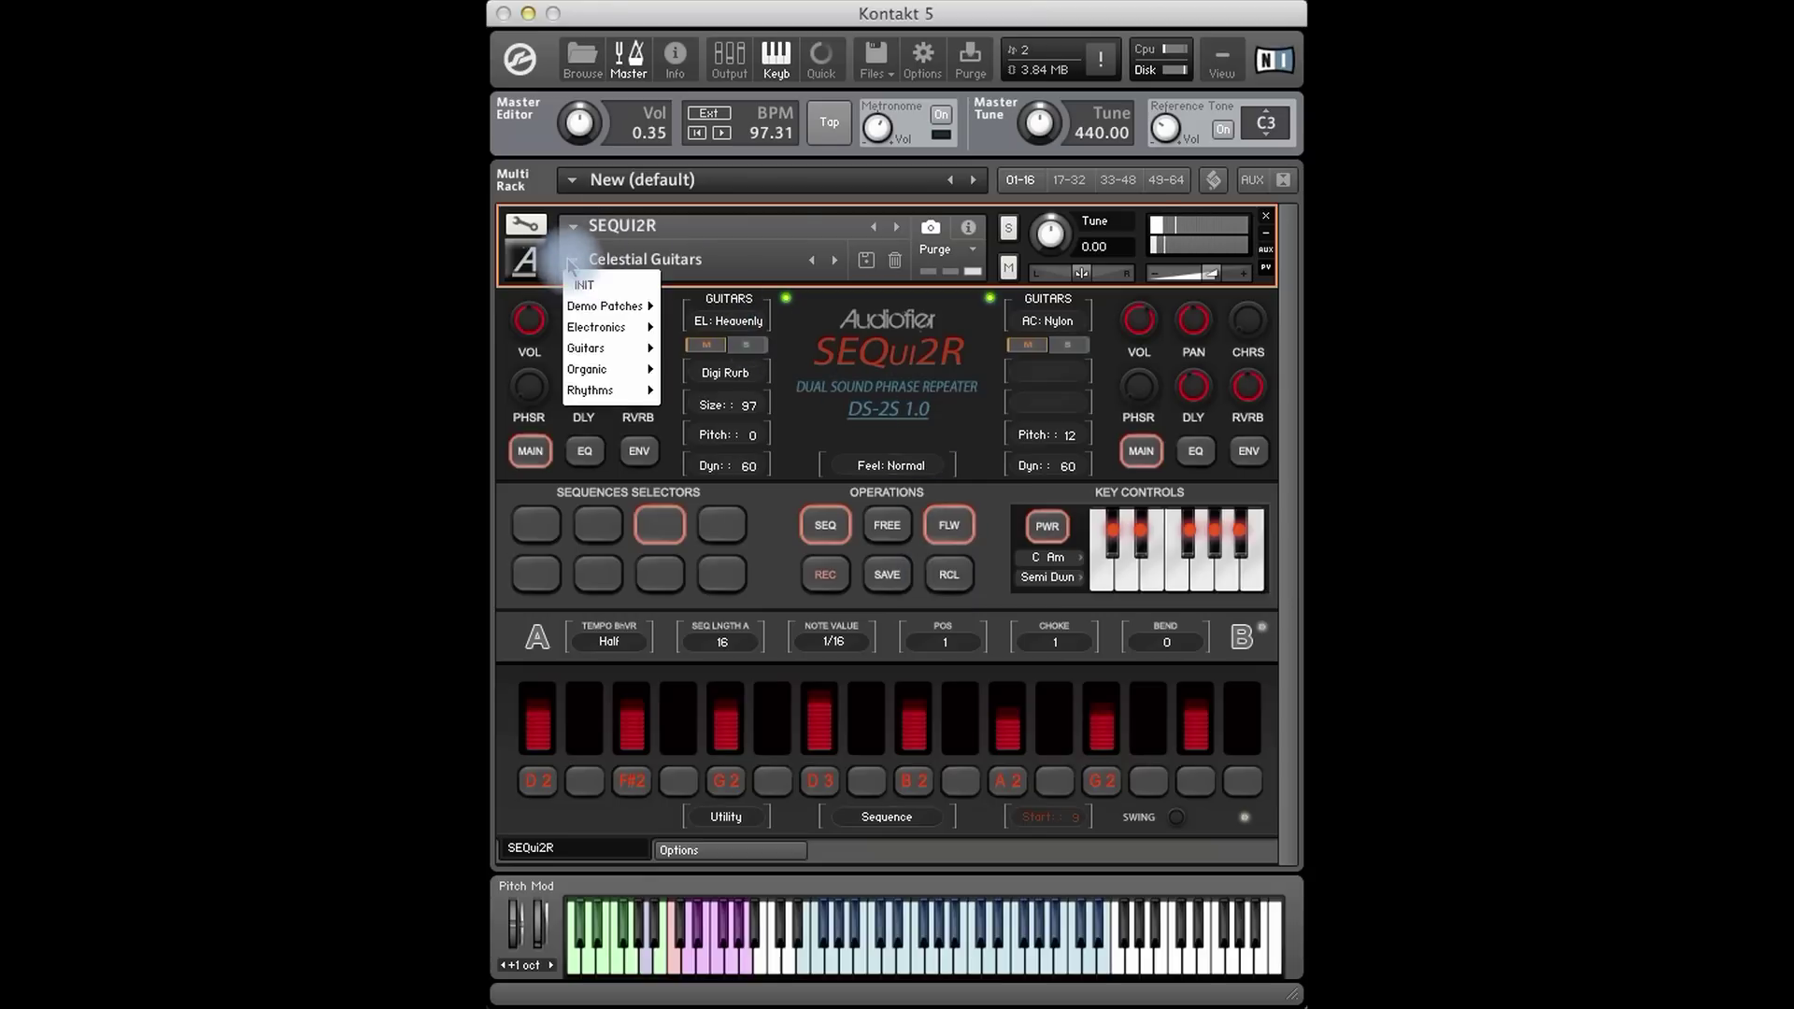
{"action": "mouse_move", "coordinate": [598, 327]}
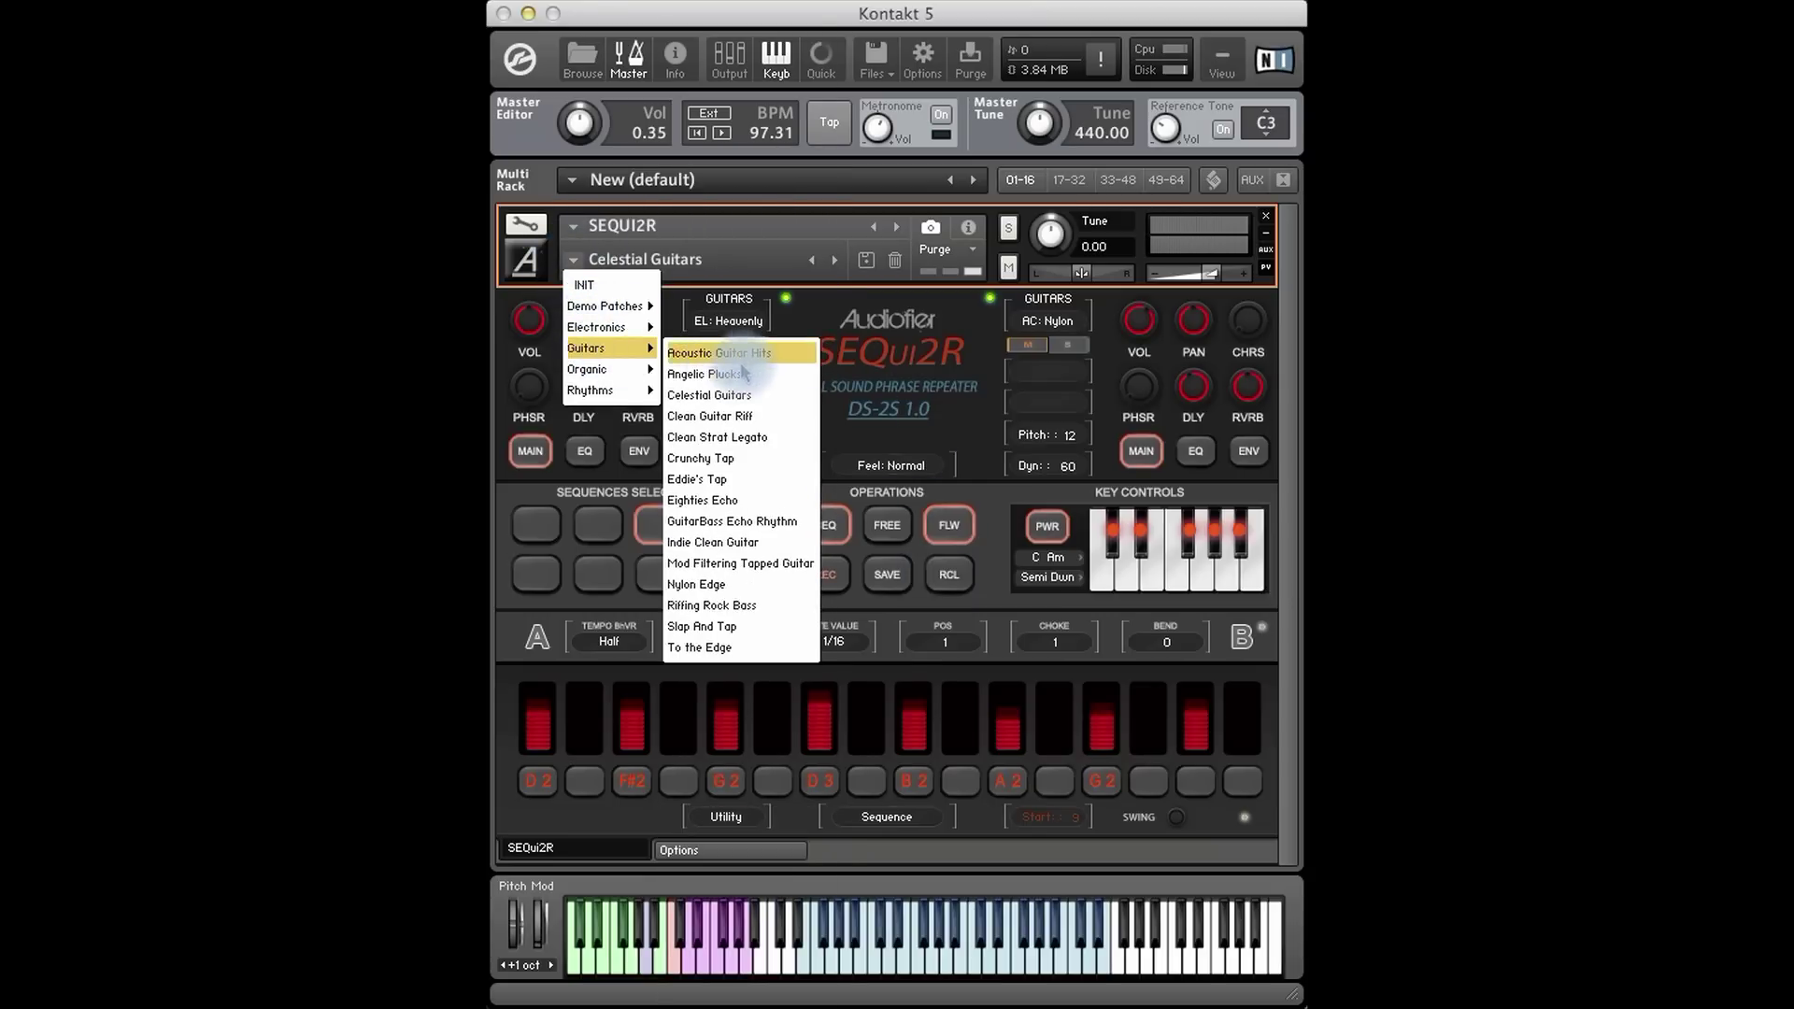
{"action": "left_click", "coordinate": [730, 416]}
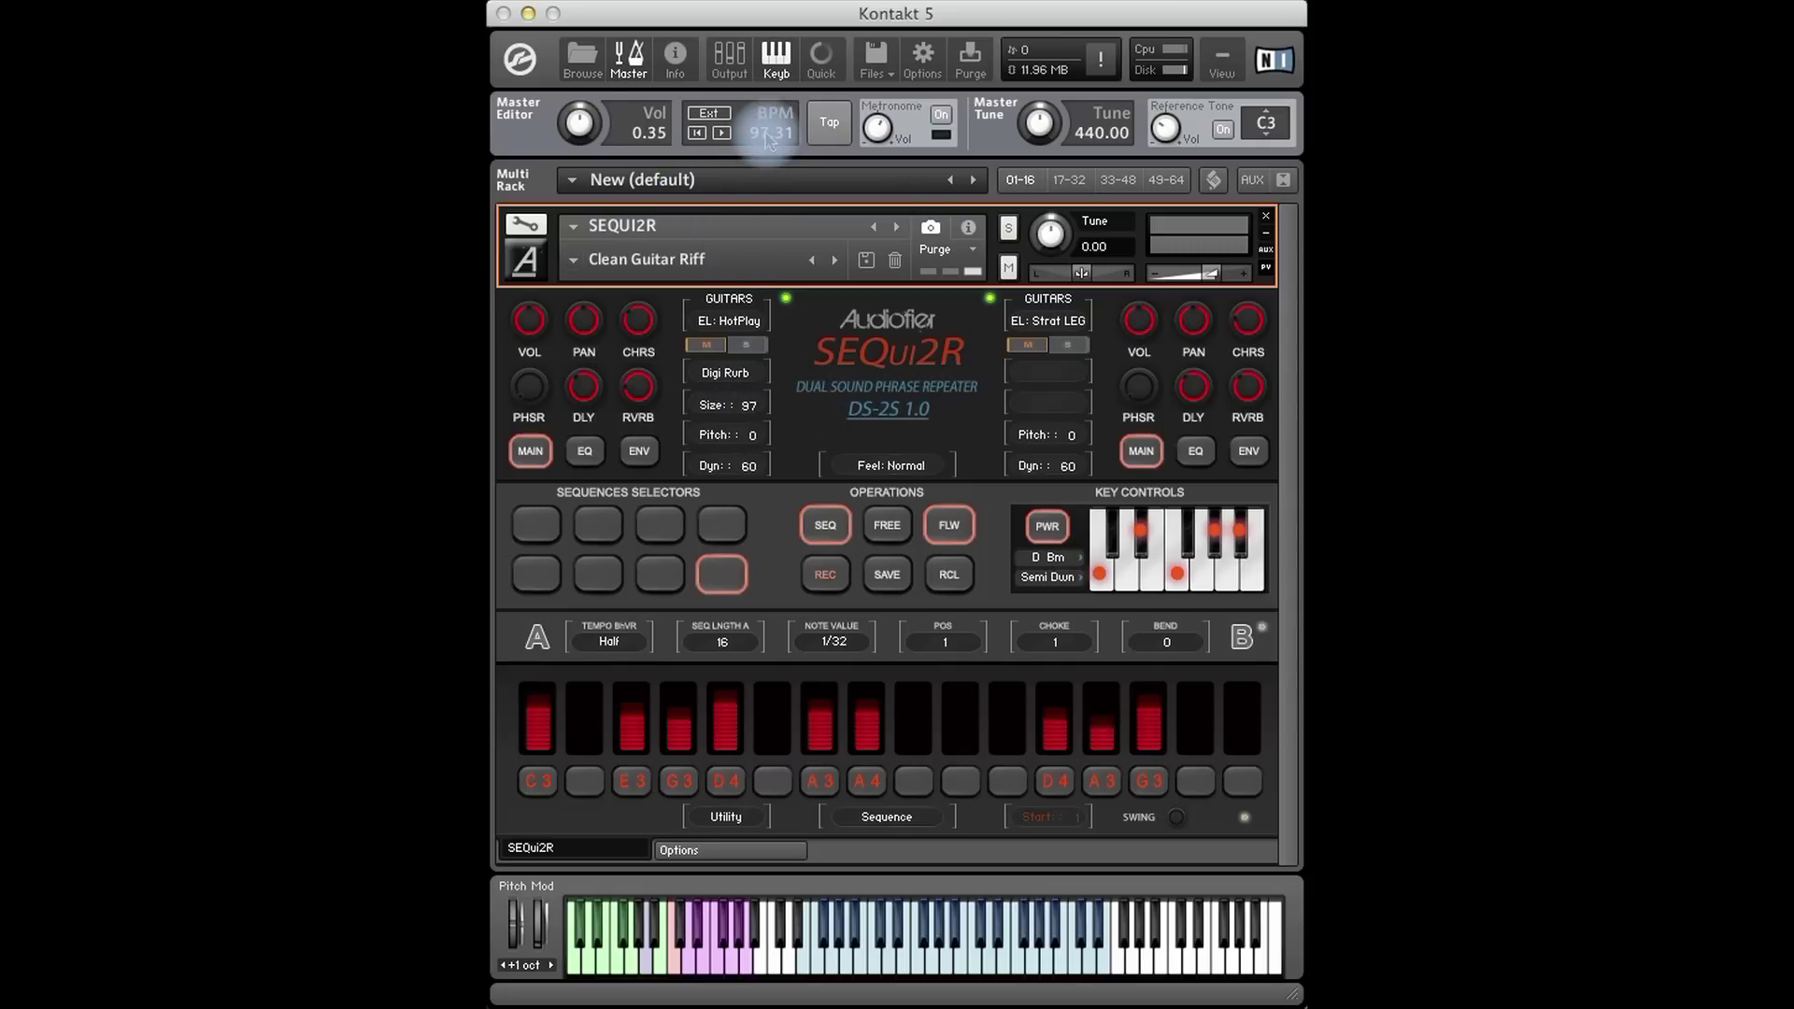
{"action": "left_click_drag", "start_coordinate": [764, 129], "coordinate": [762, 176]}
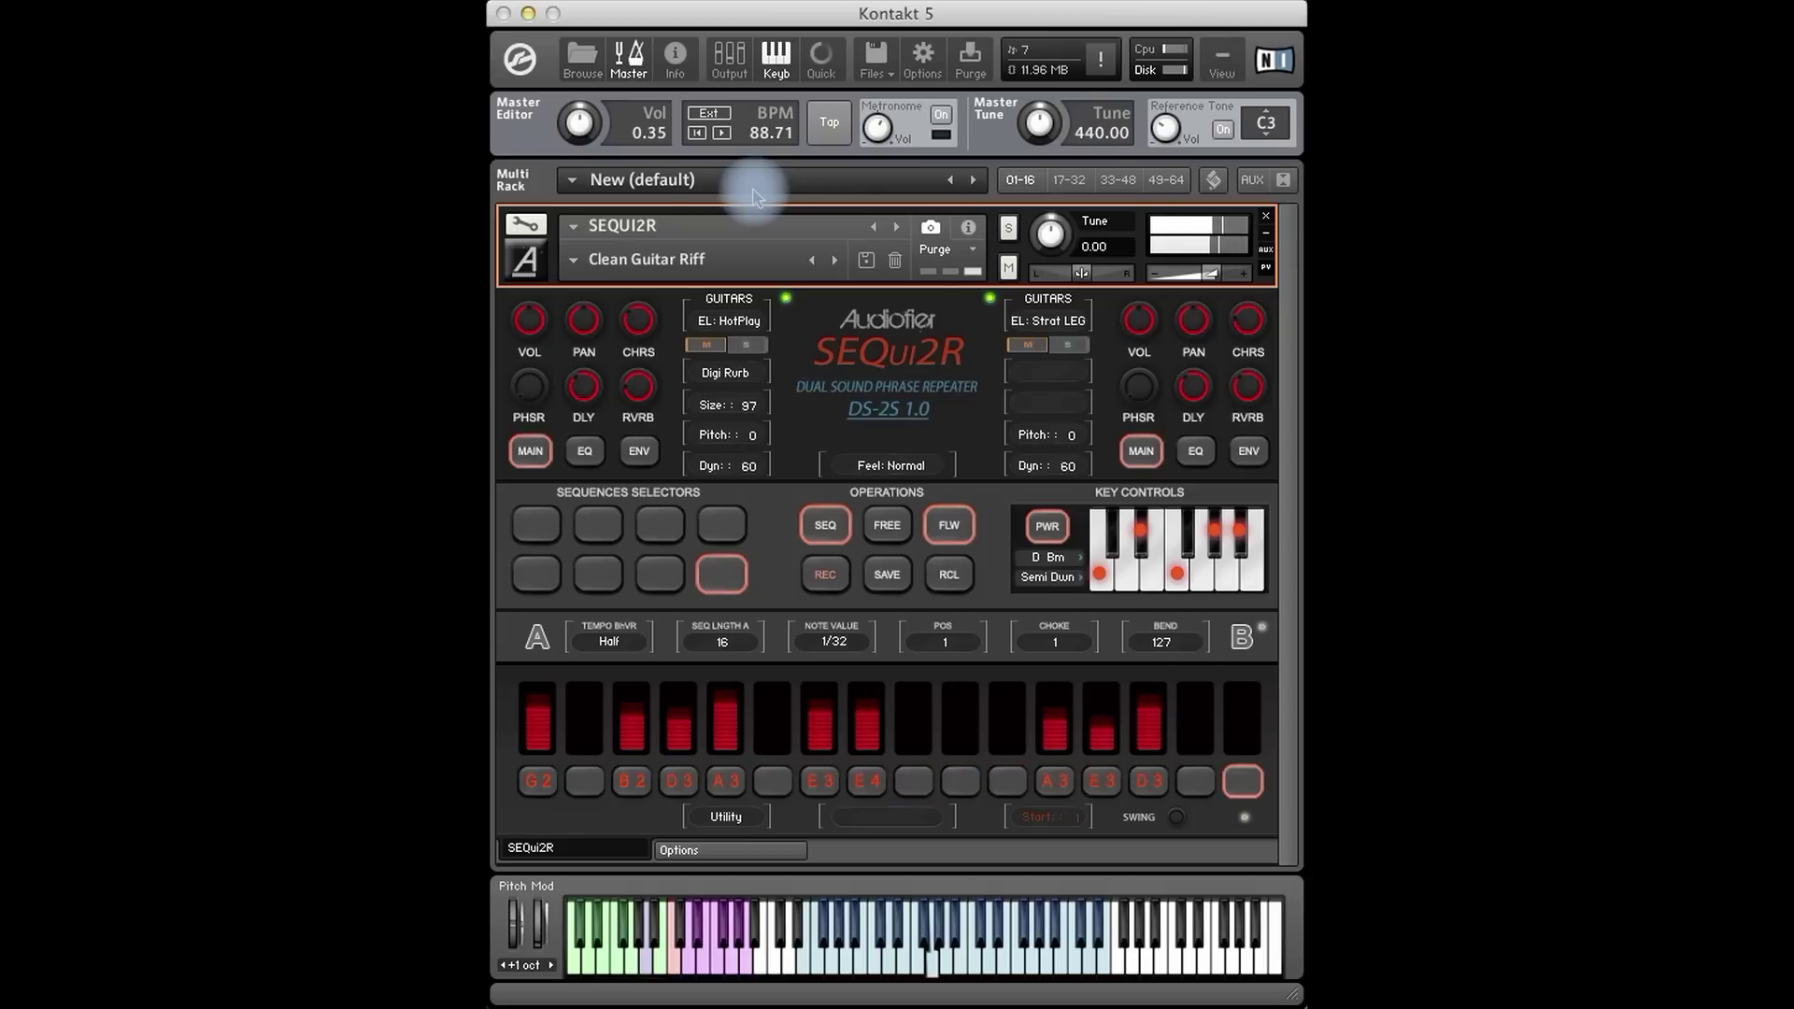
Recall the first, second and third sequences of the Clean Guitar Riff patch one after another.
{"action": "left_click", "coordinate": [536, 525]}
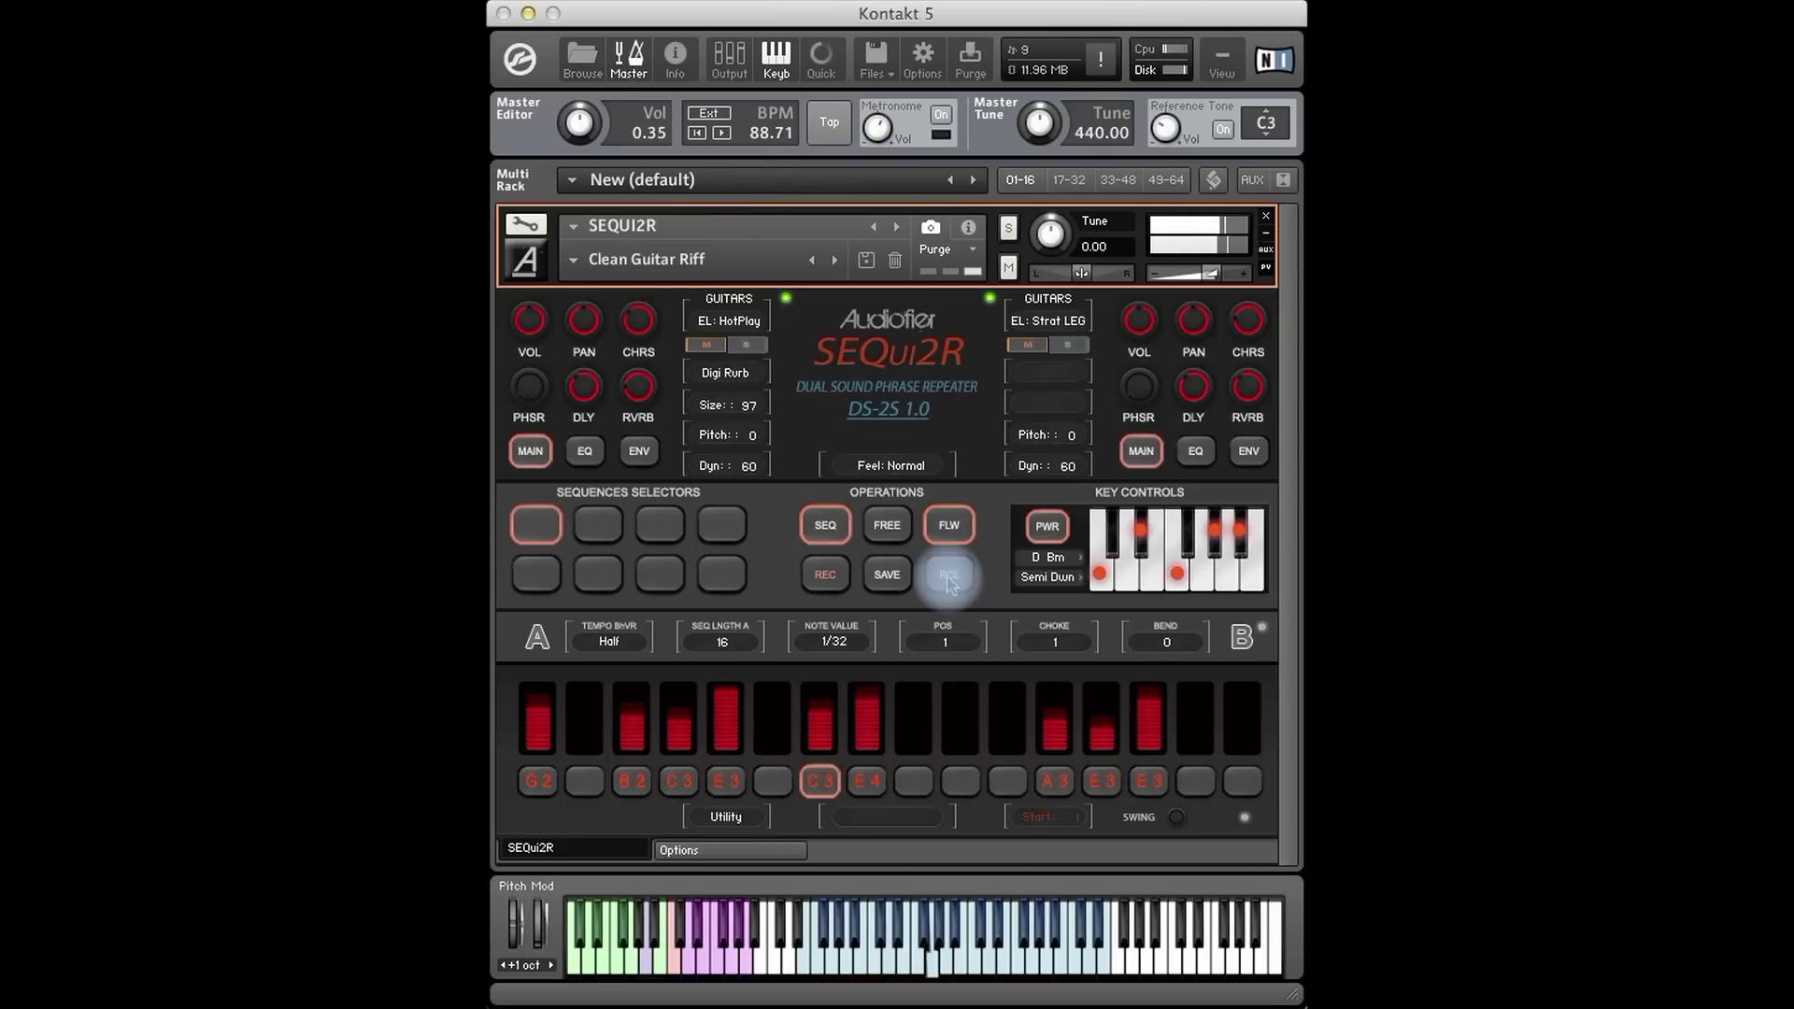
{"action": "left_click", "coordinate": [597, 524]}
{"action": "left_click", "coordinate": [853, 574]}
{"action": "left_click", "coordinate": [947, 572]}
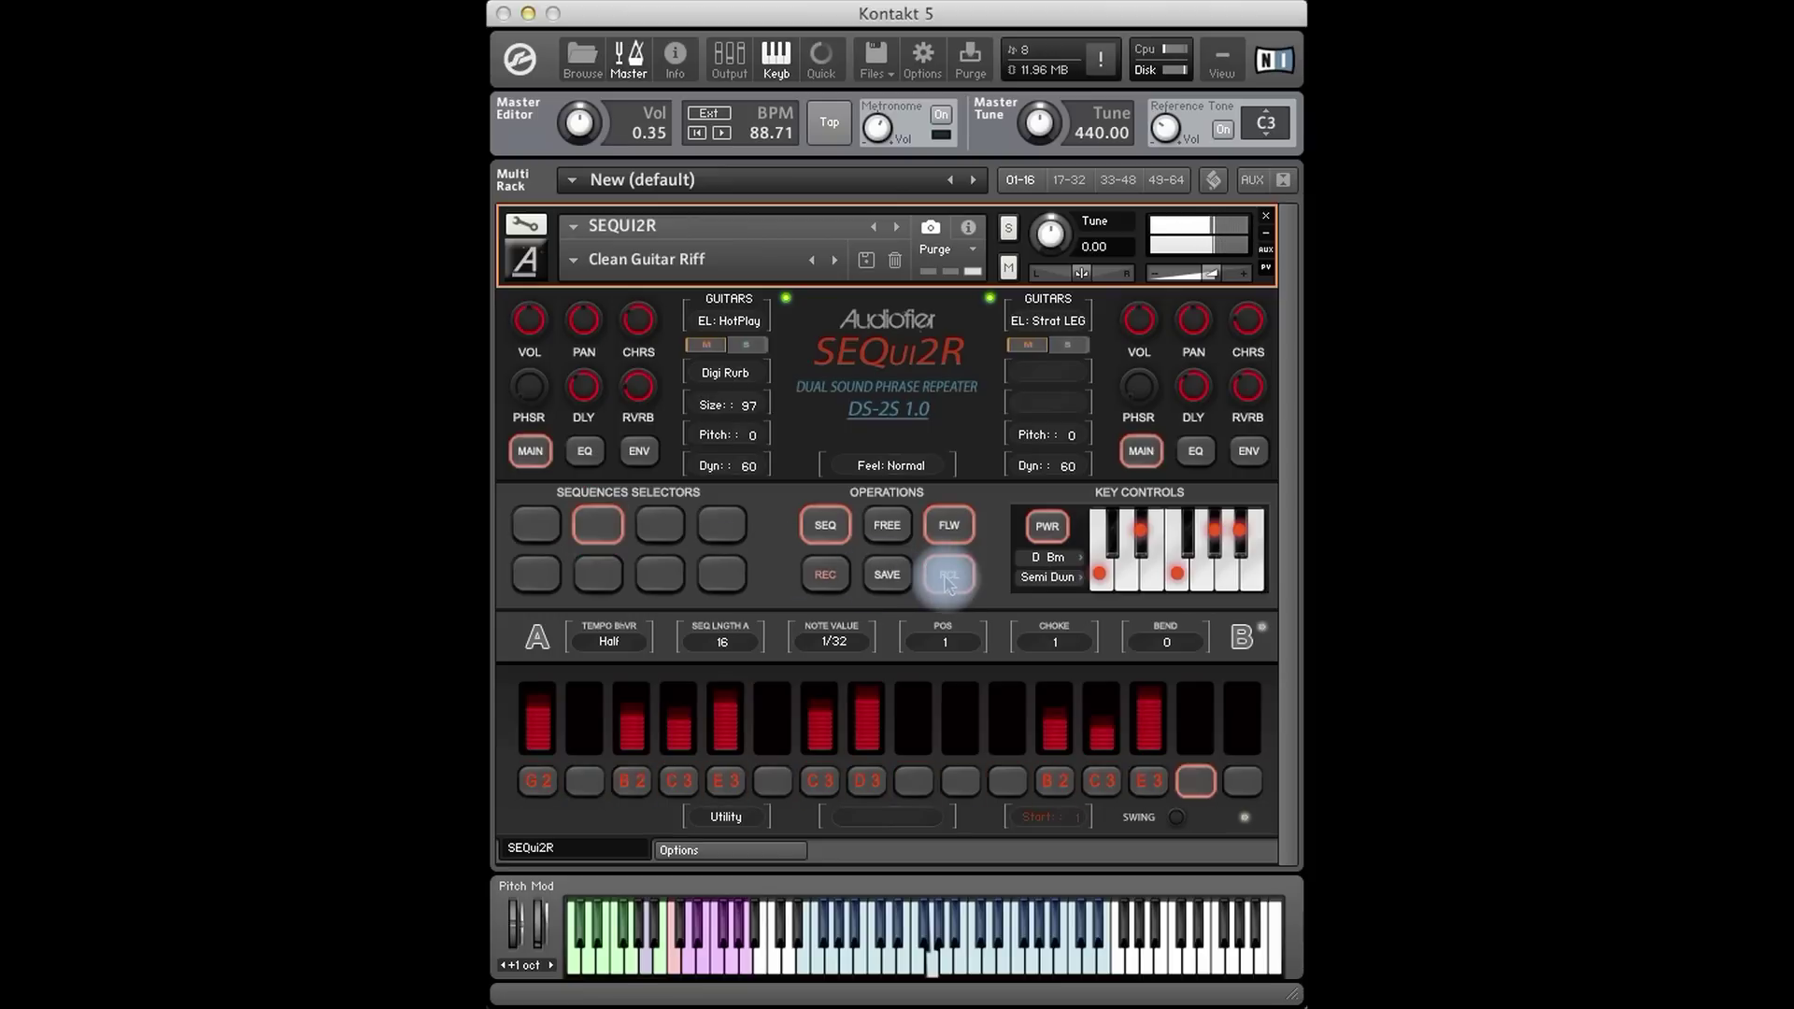
{"action": "left_click", "coordinate": [661, 524]}
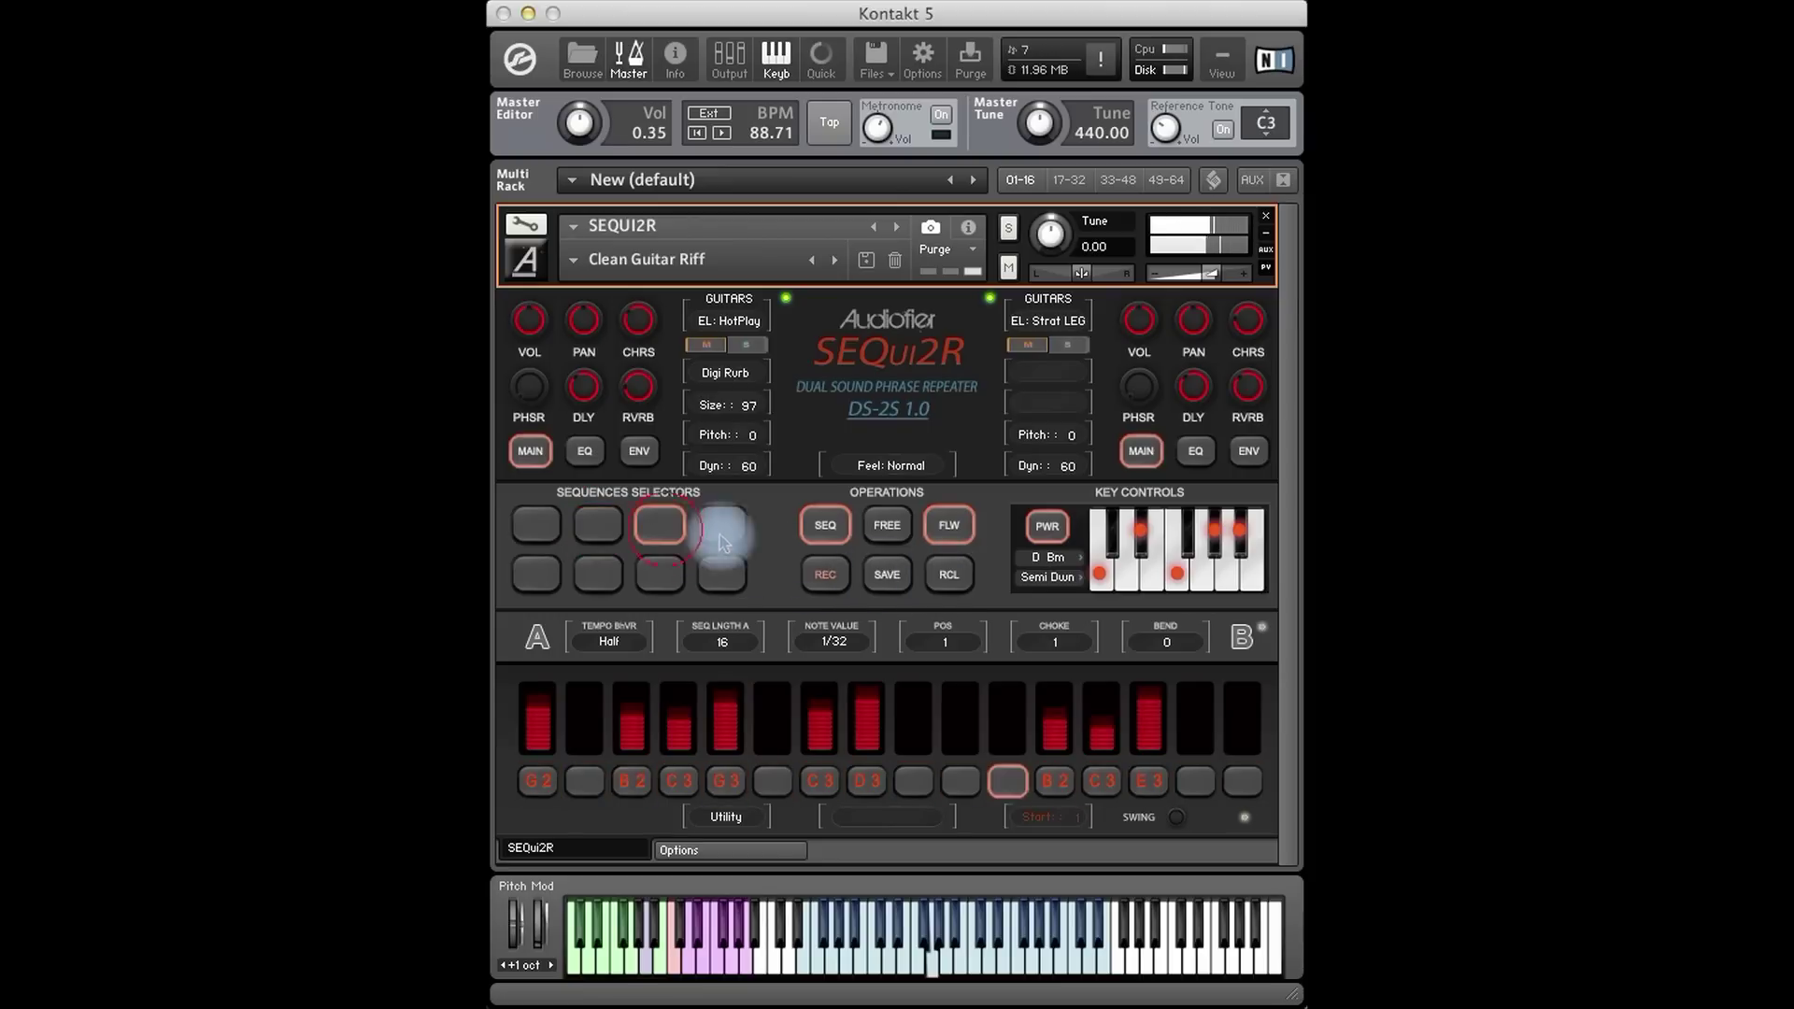
{"action": "left_click", "coordinate": [939, 577]}
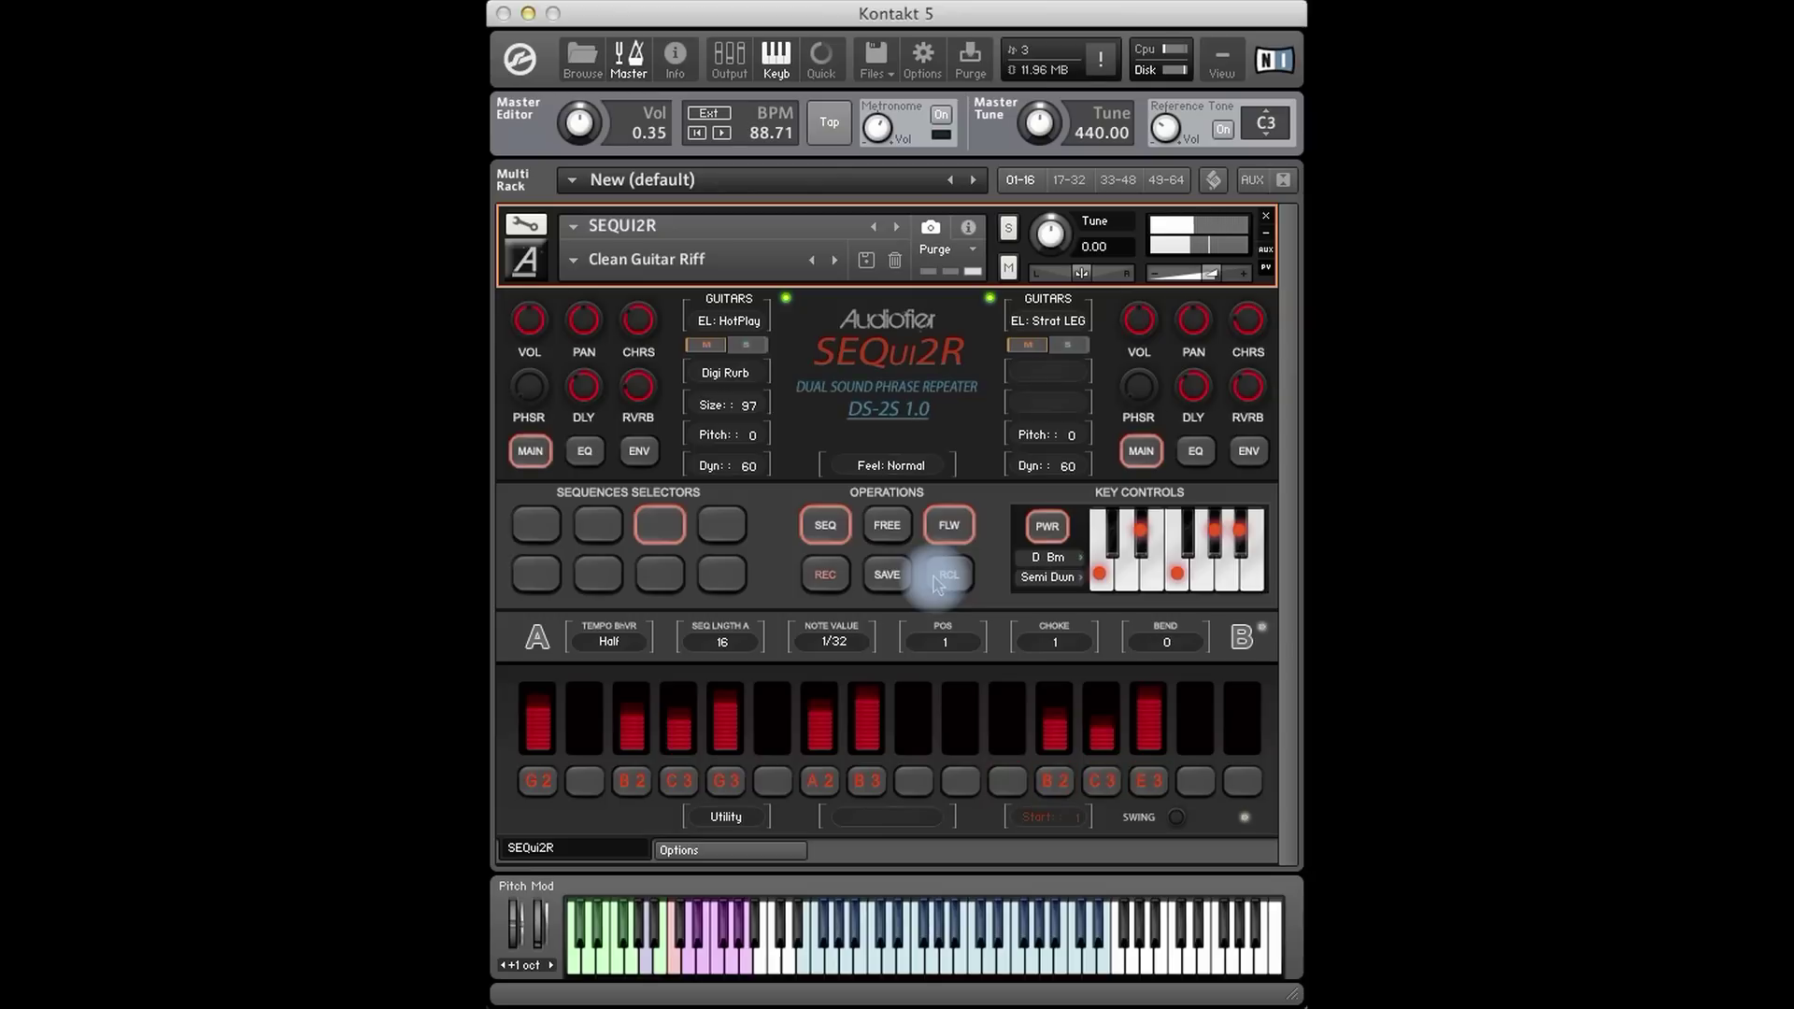
Load the Clean Strat Legato patch from the Guitars category.
{"action": "left_click", "coordinate": [574, 261]}
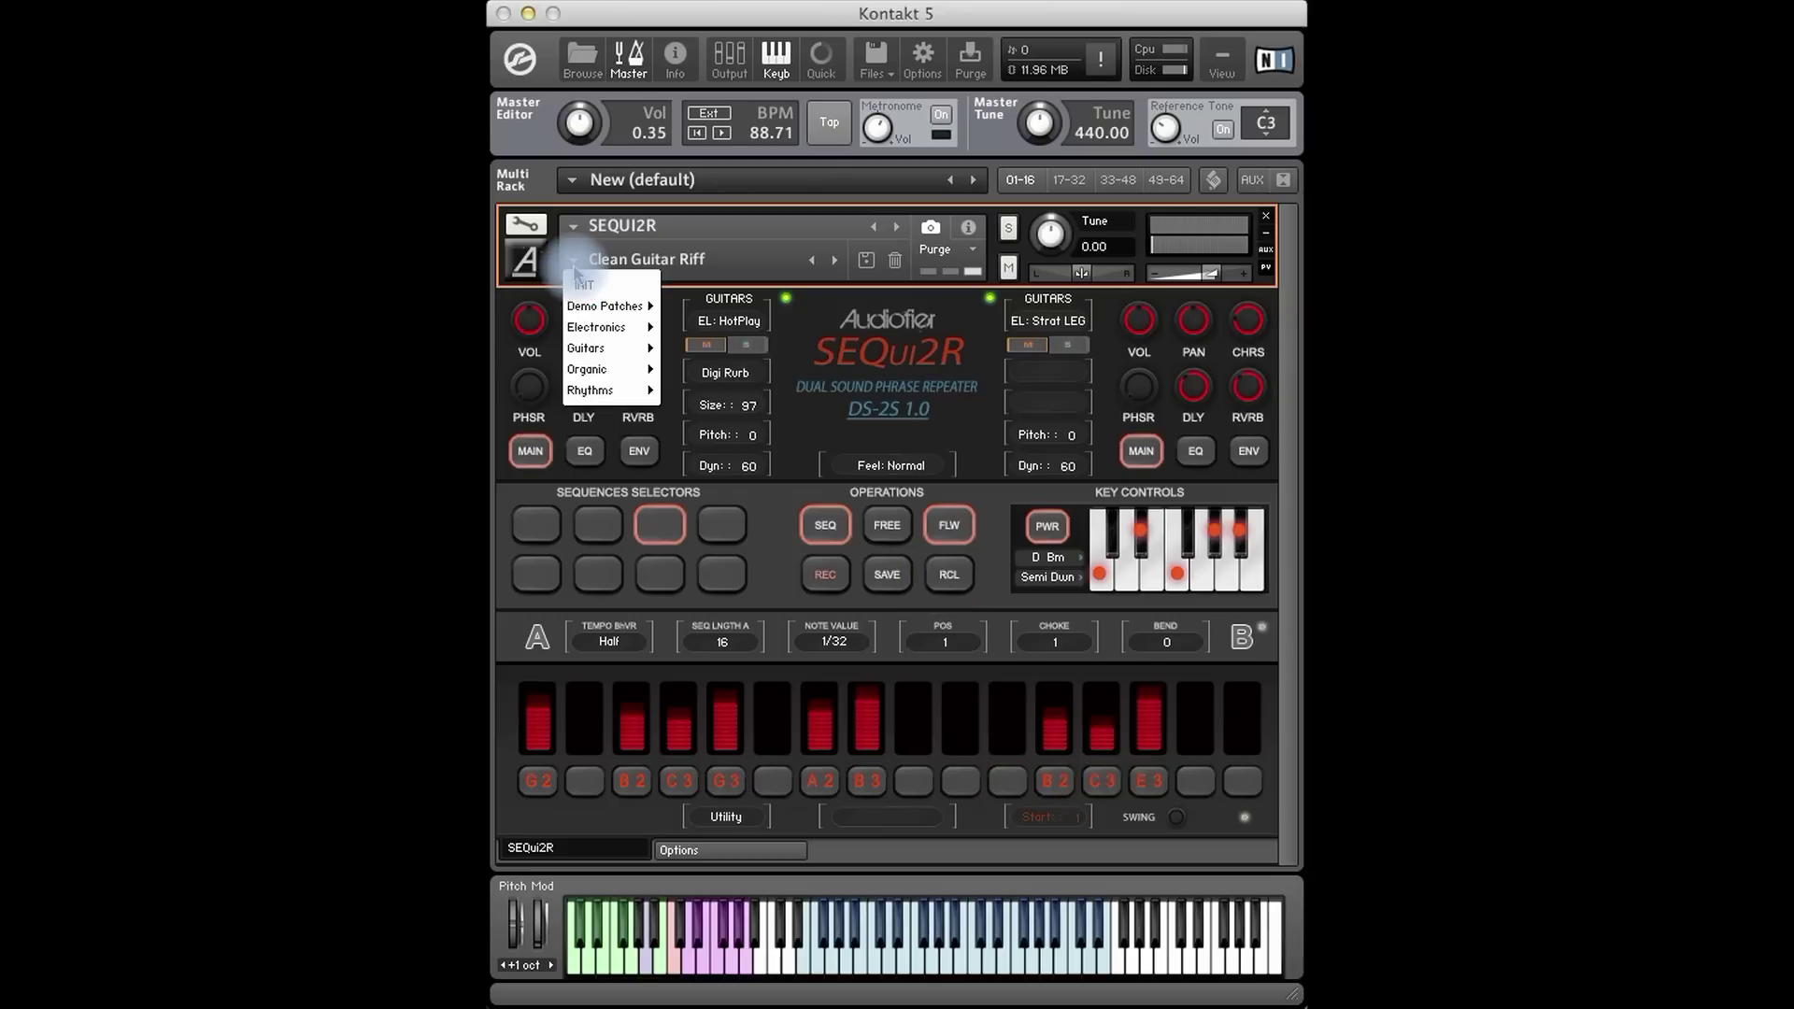
{"action": "mouse_move", "coordinate": [586, 329]}
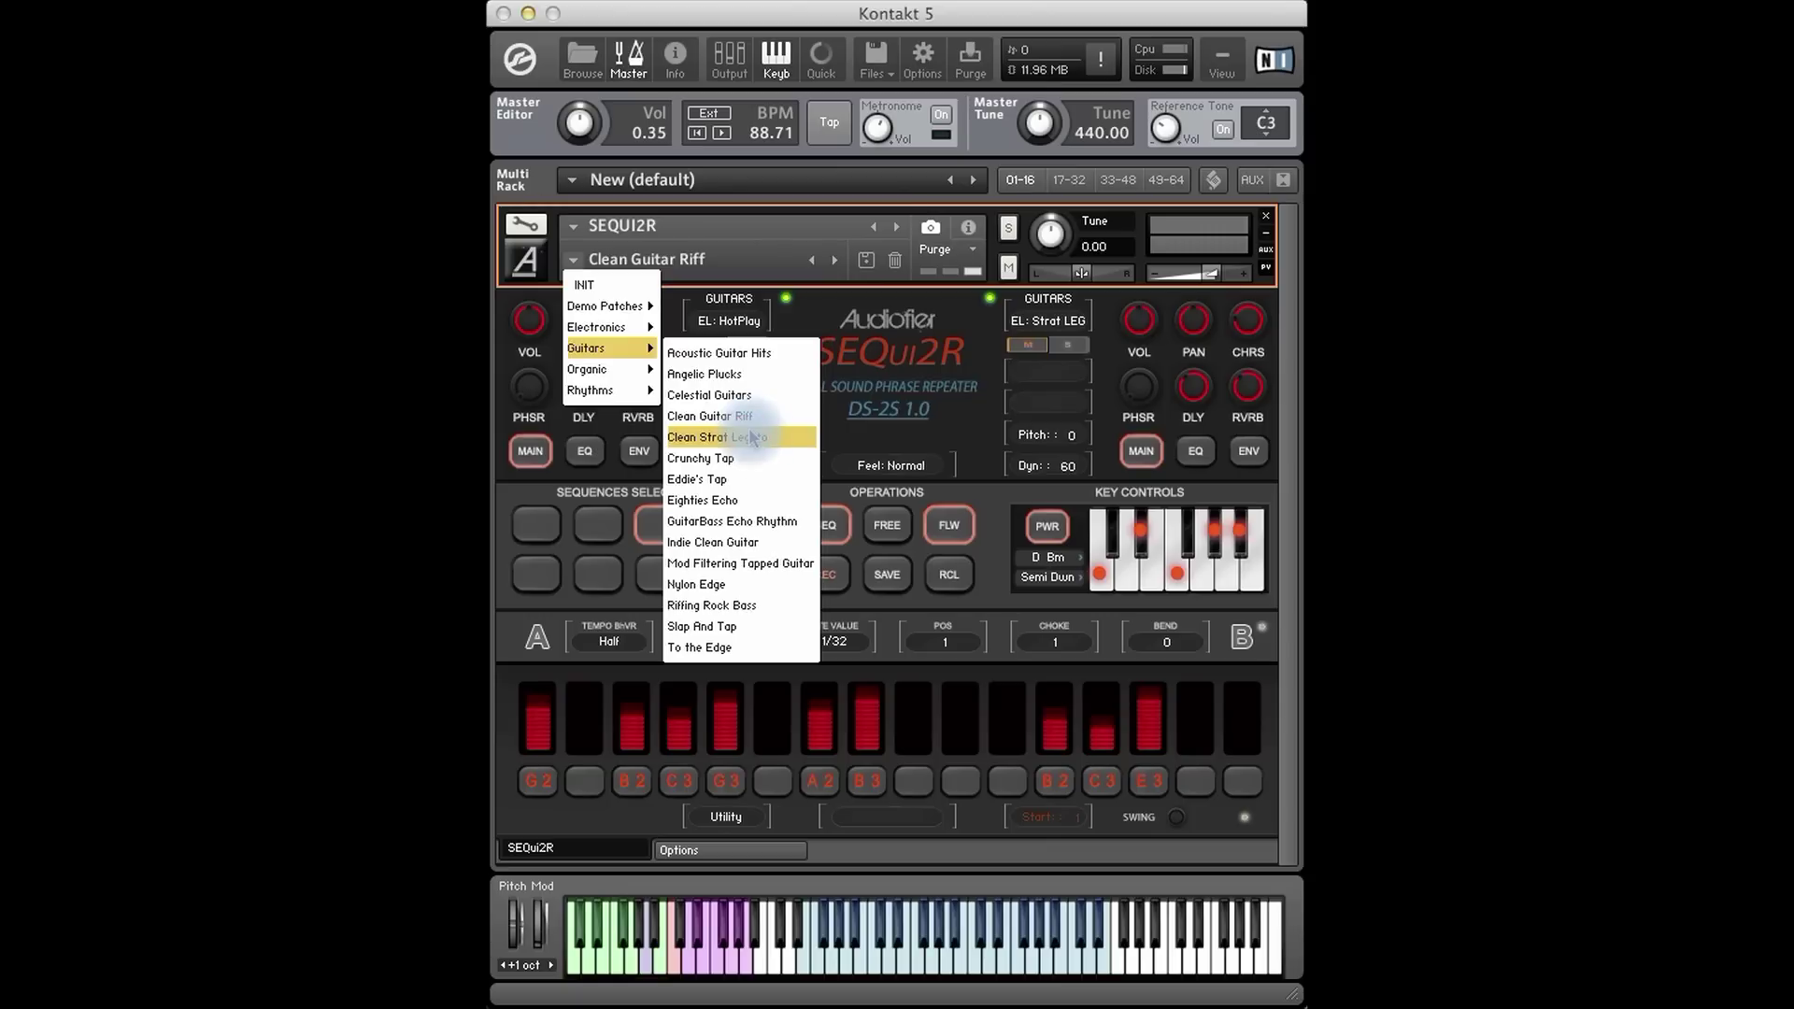
{"action": "left_click", "coordinate": [754, 439]}
Recall the first, second and third sequences of the Clean Strat Legato patch in turn.
{"action": "left_click", "coordinate": [538, 524]}
{"action": "left_click", "coordinate": [944, 574]}
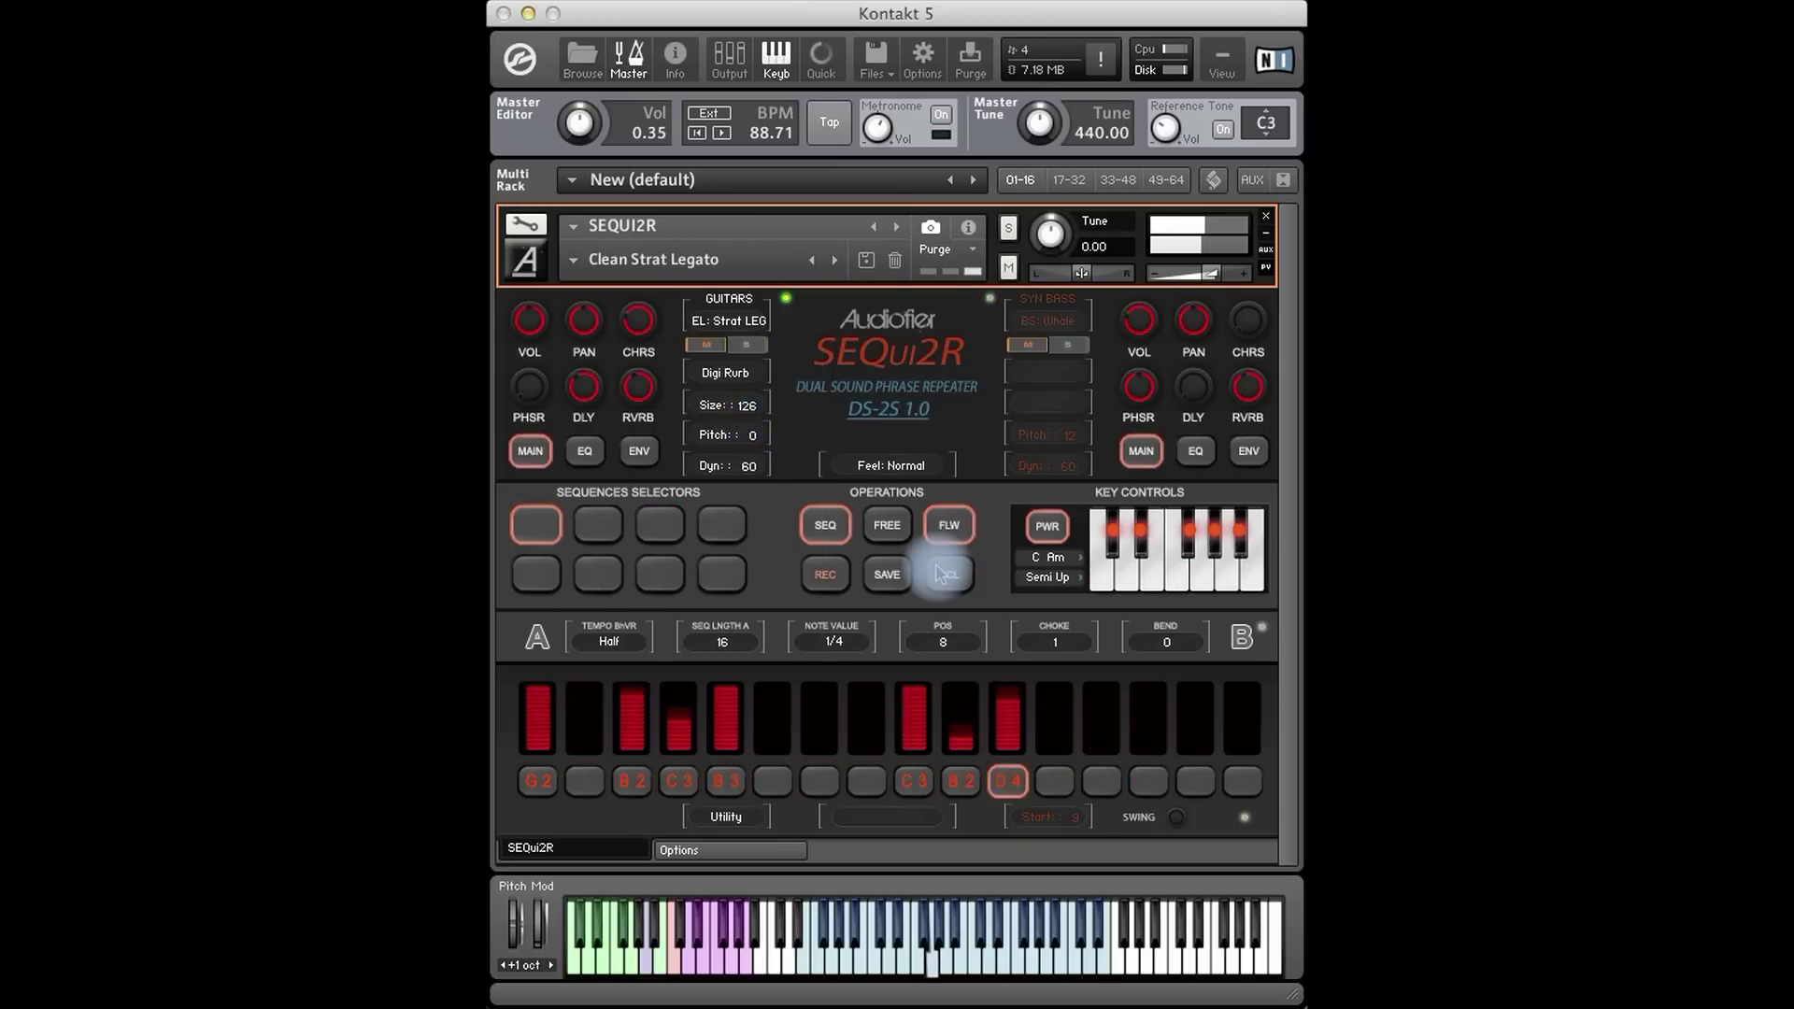
{"action": "left_click", "coordinate": [598, 526]}
{"action": "left_click", "coordinate": [949, 576]}
{"action": "left_click", "coordinate": [658, 524]}
{"action": "left_click", "coordinate": [961, 577]}
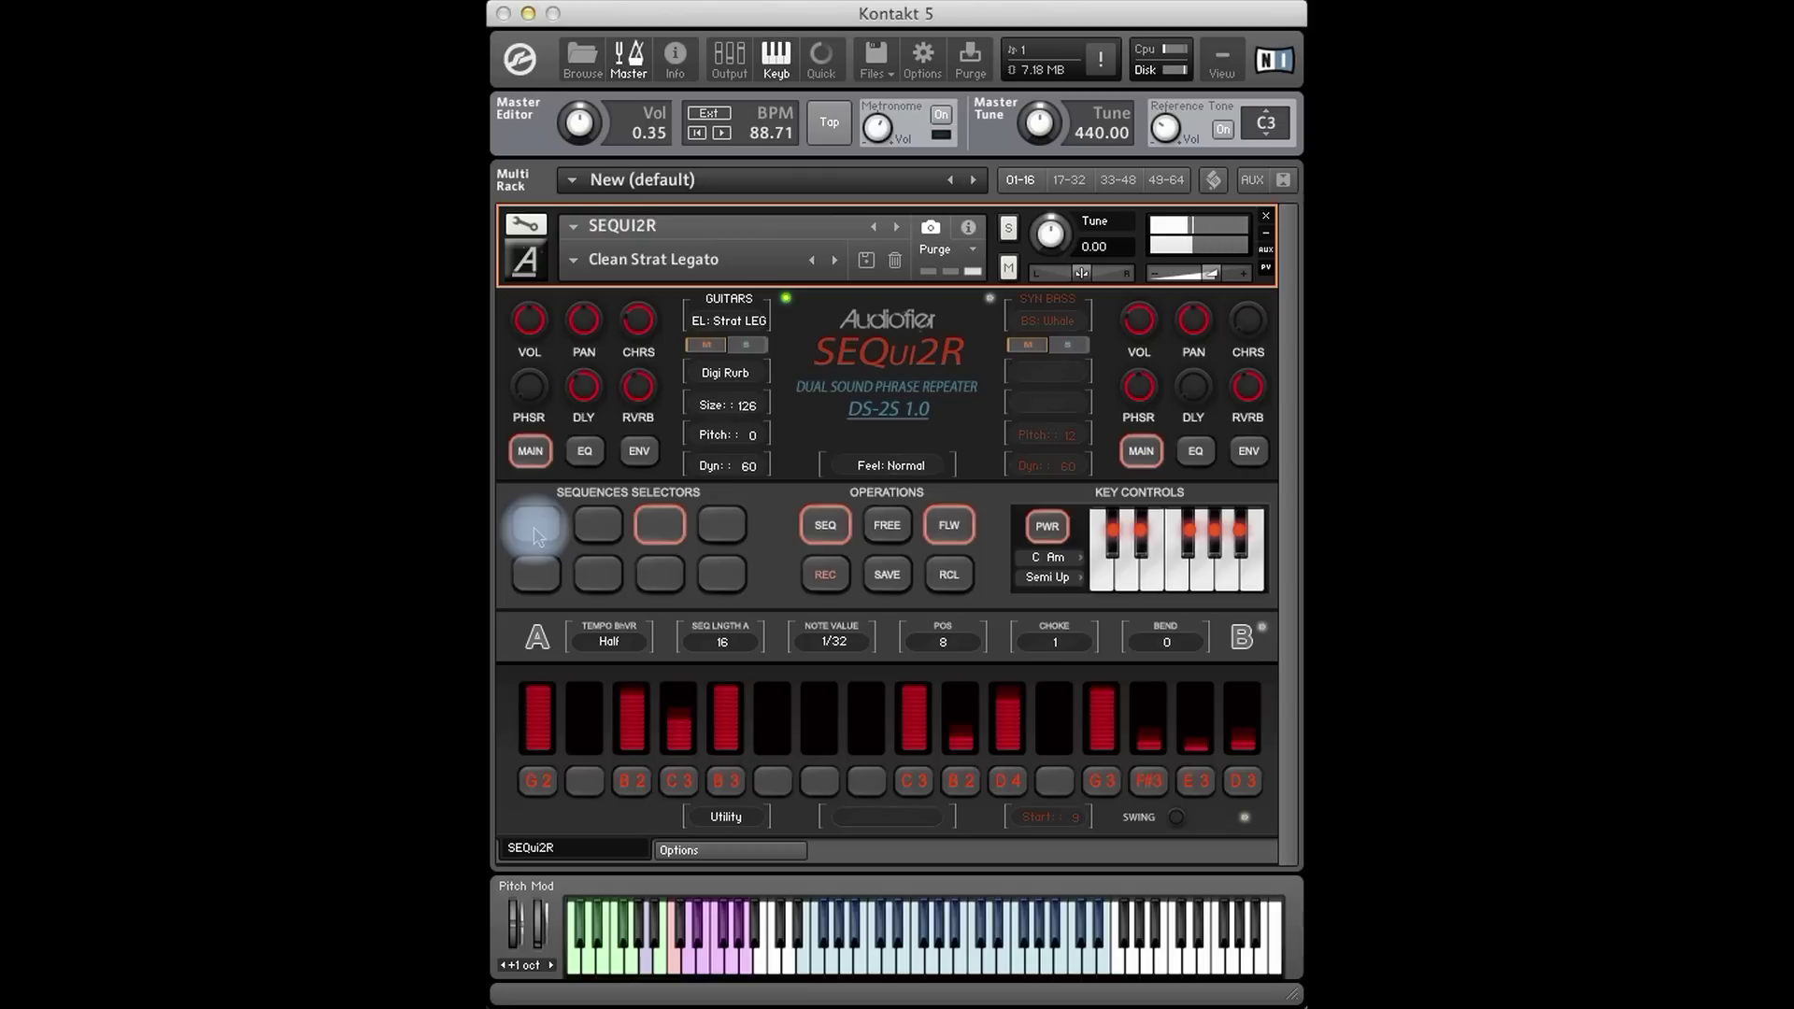
Load the Crunchy Tap patch from the Guitars category.
{"action": "left_click", "coordinate": [574, 260]}
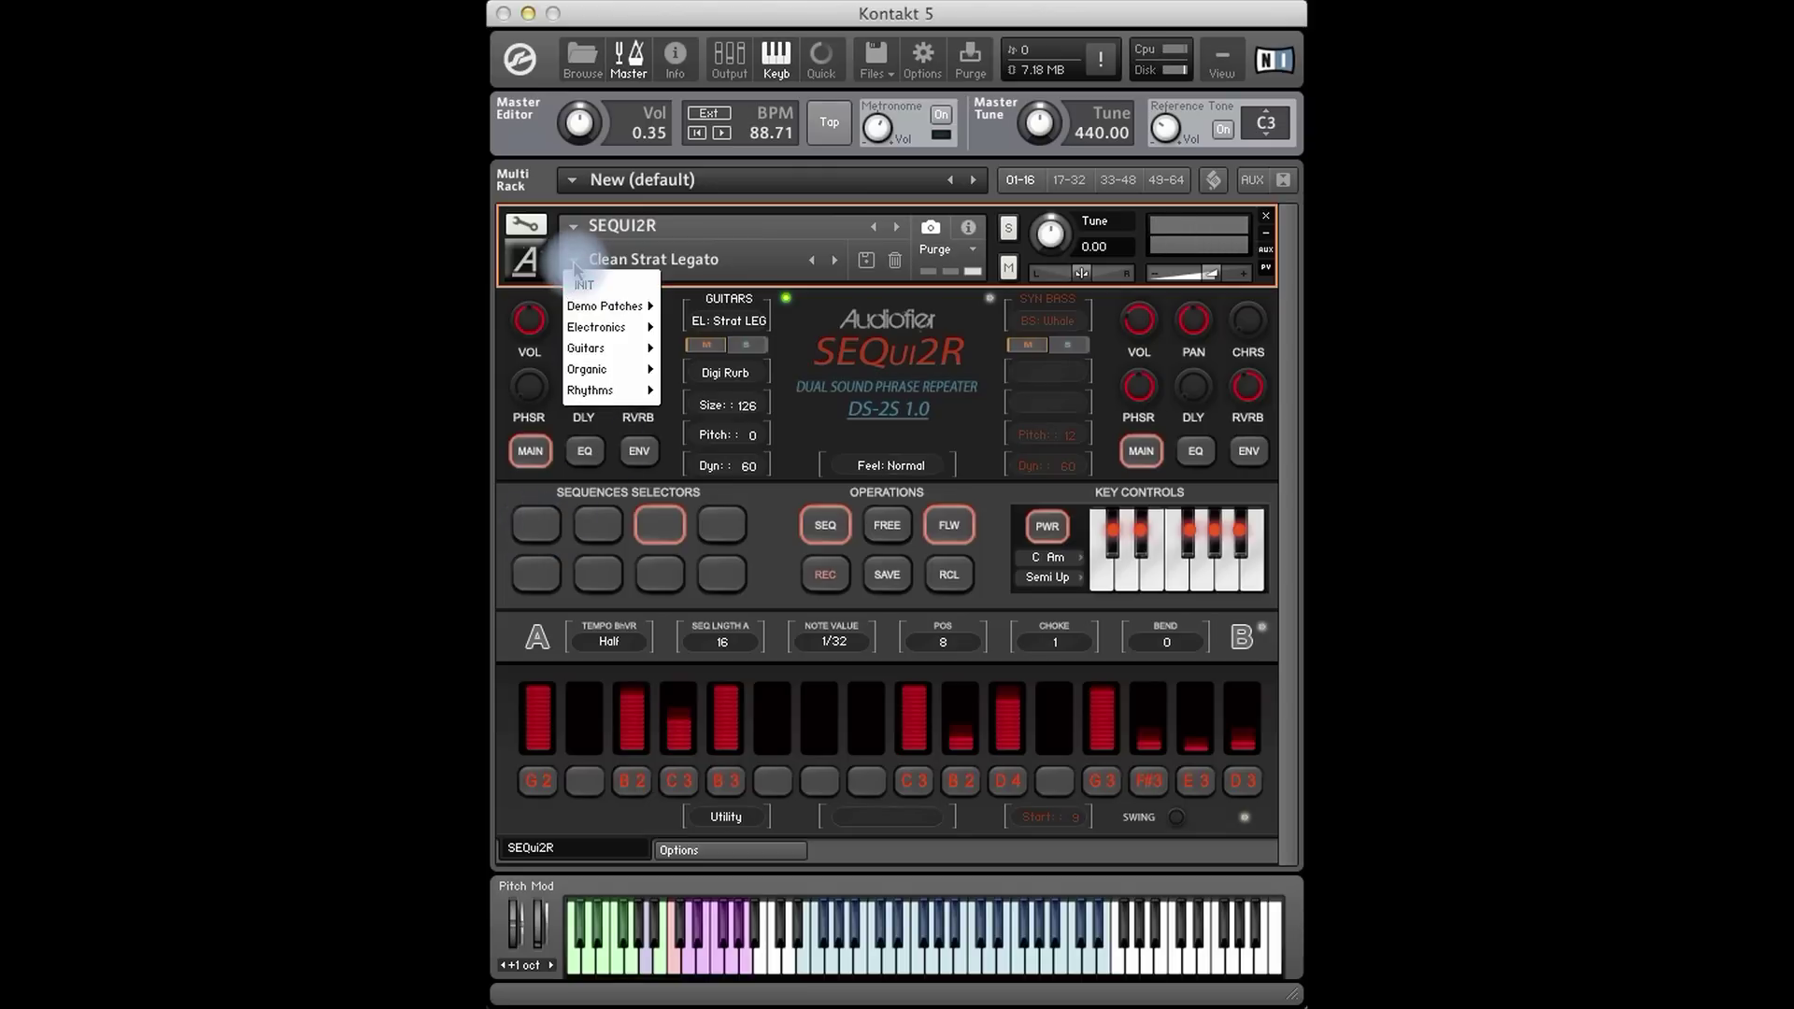
{"action": "mouse_move", "coordinate": [586, 351]}
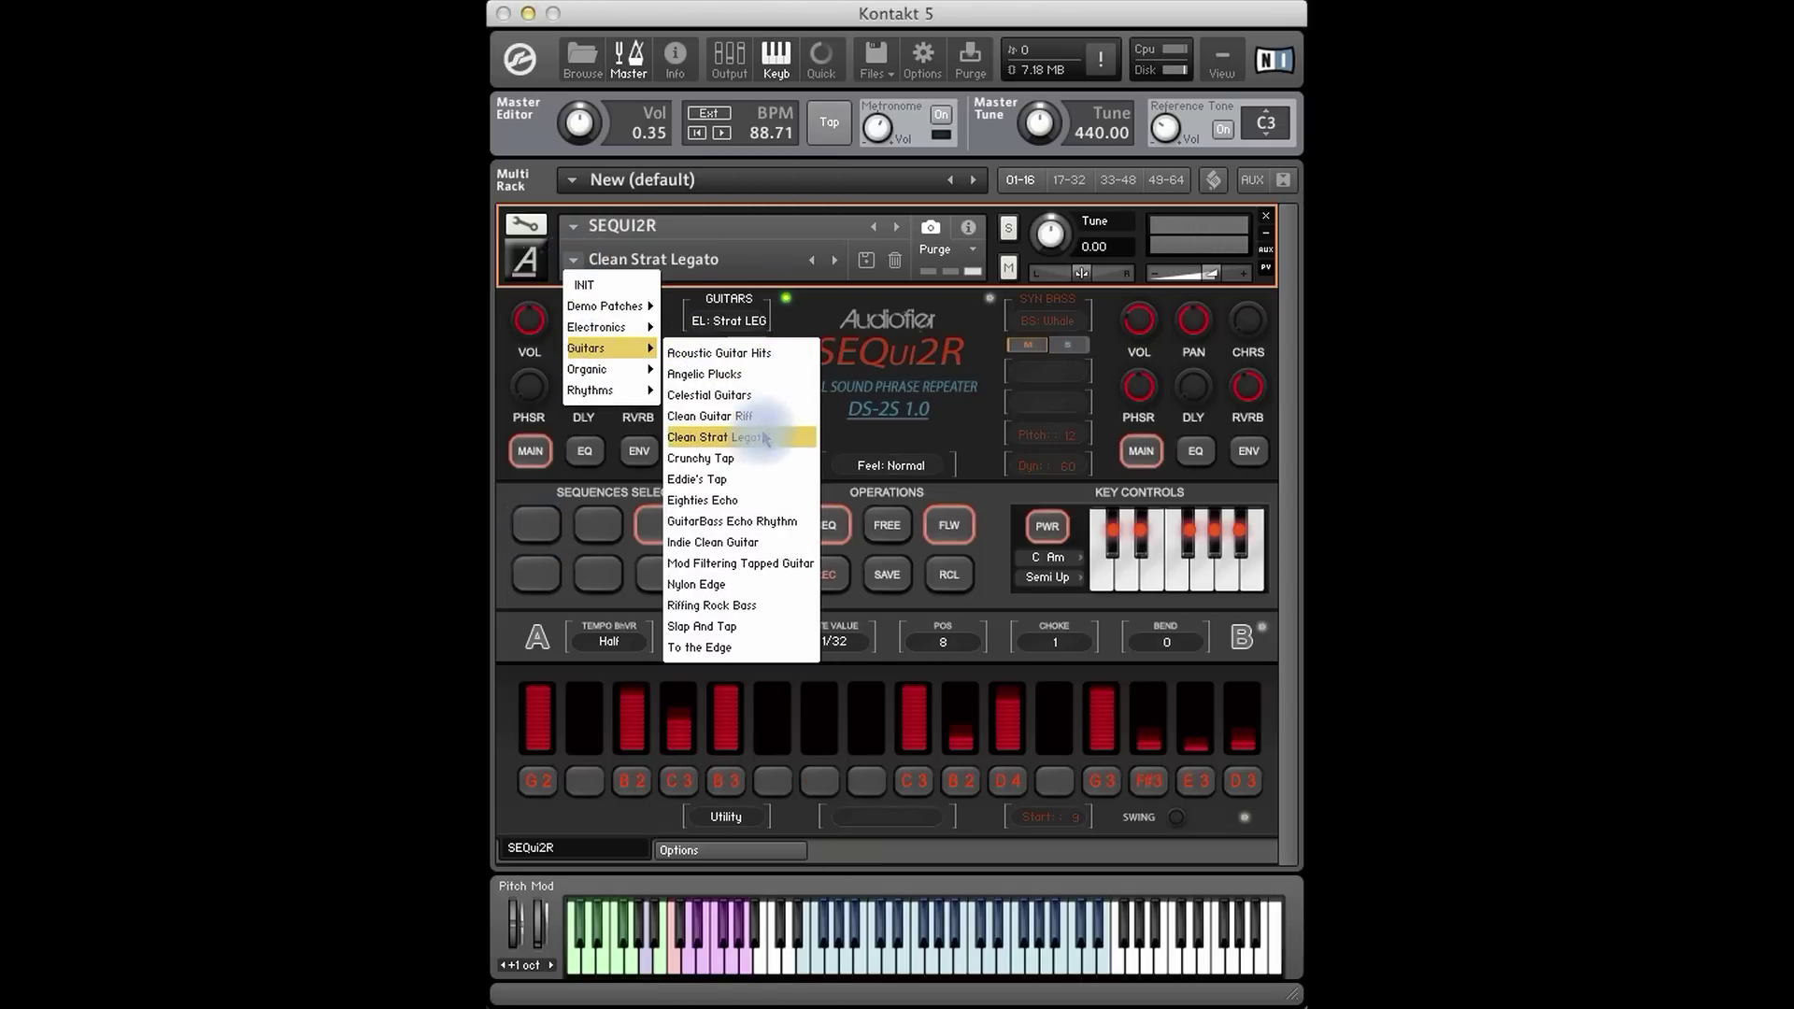
{"action": "left_click", "coordinate": [757, 459]}
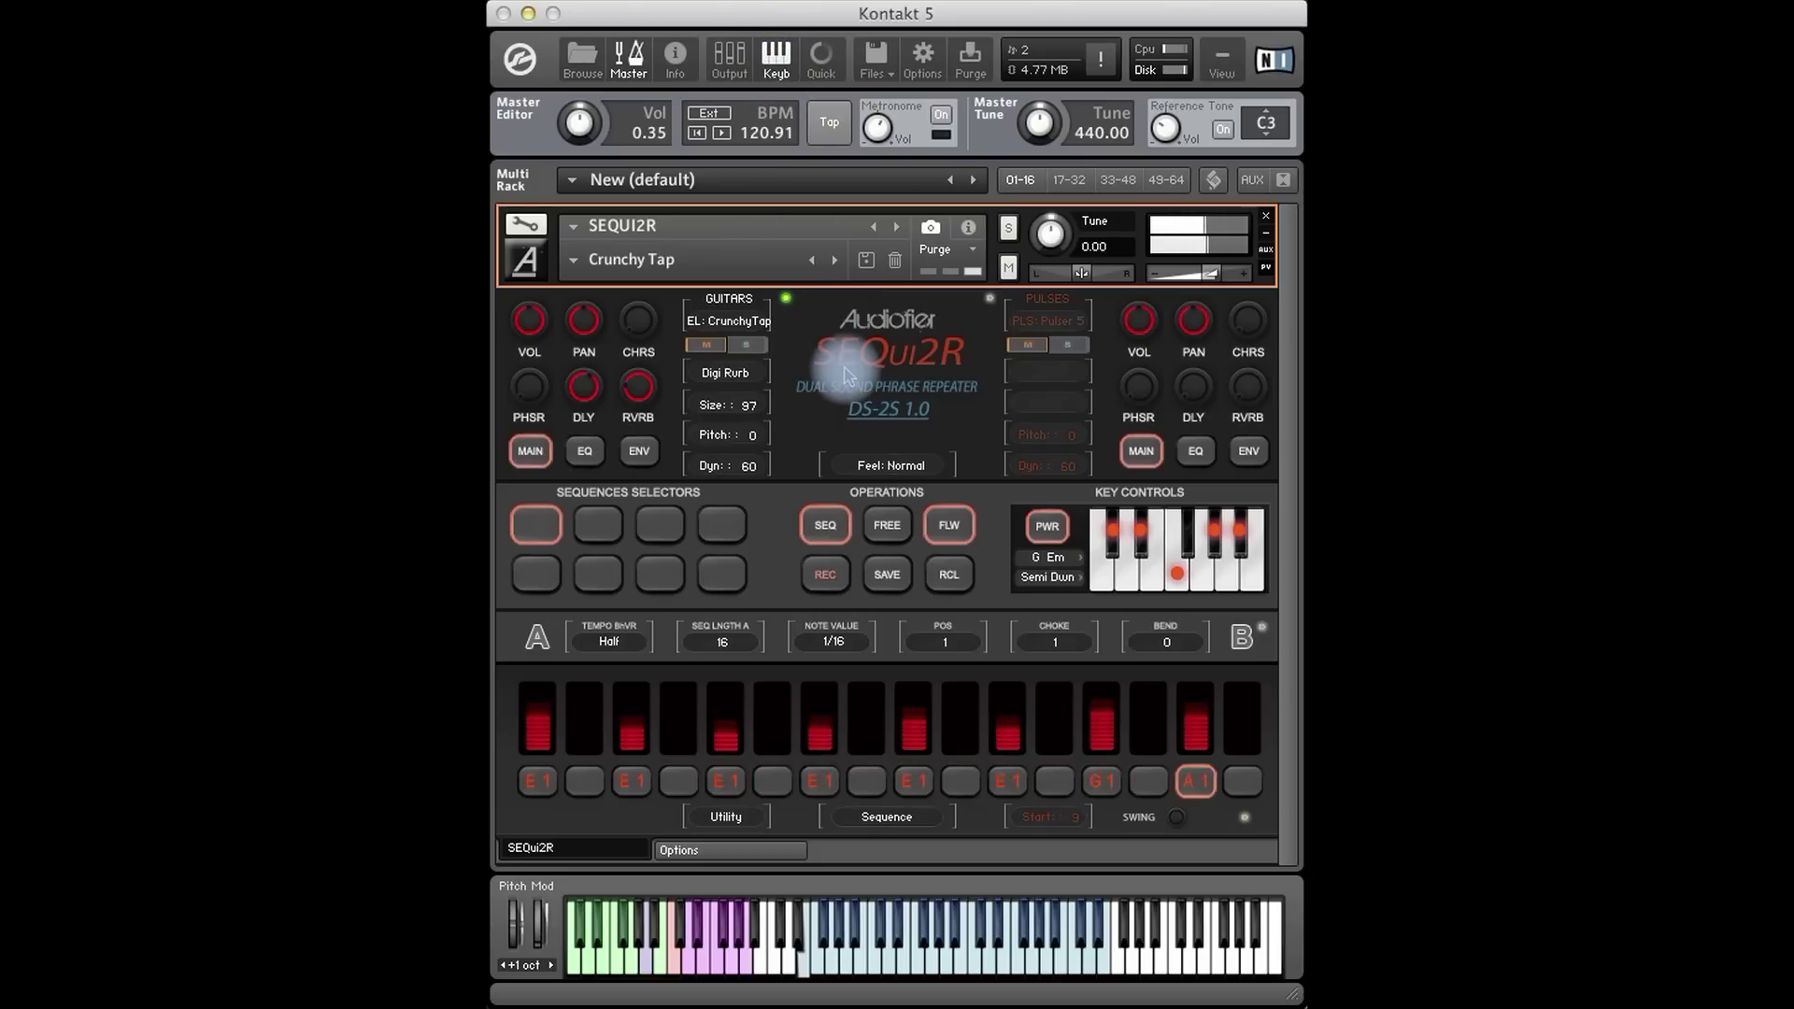
Switch the Crunchy Tap patch through its second, eighth and sixth sequence slots.
{"action": "left_click", "coordinate": [598, 524]}
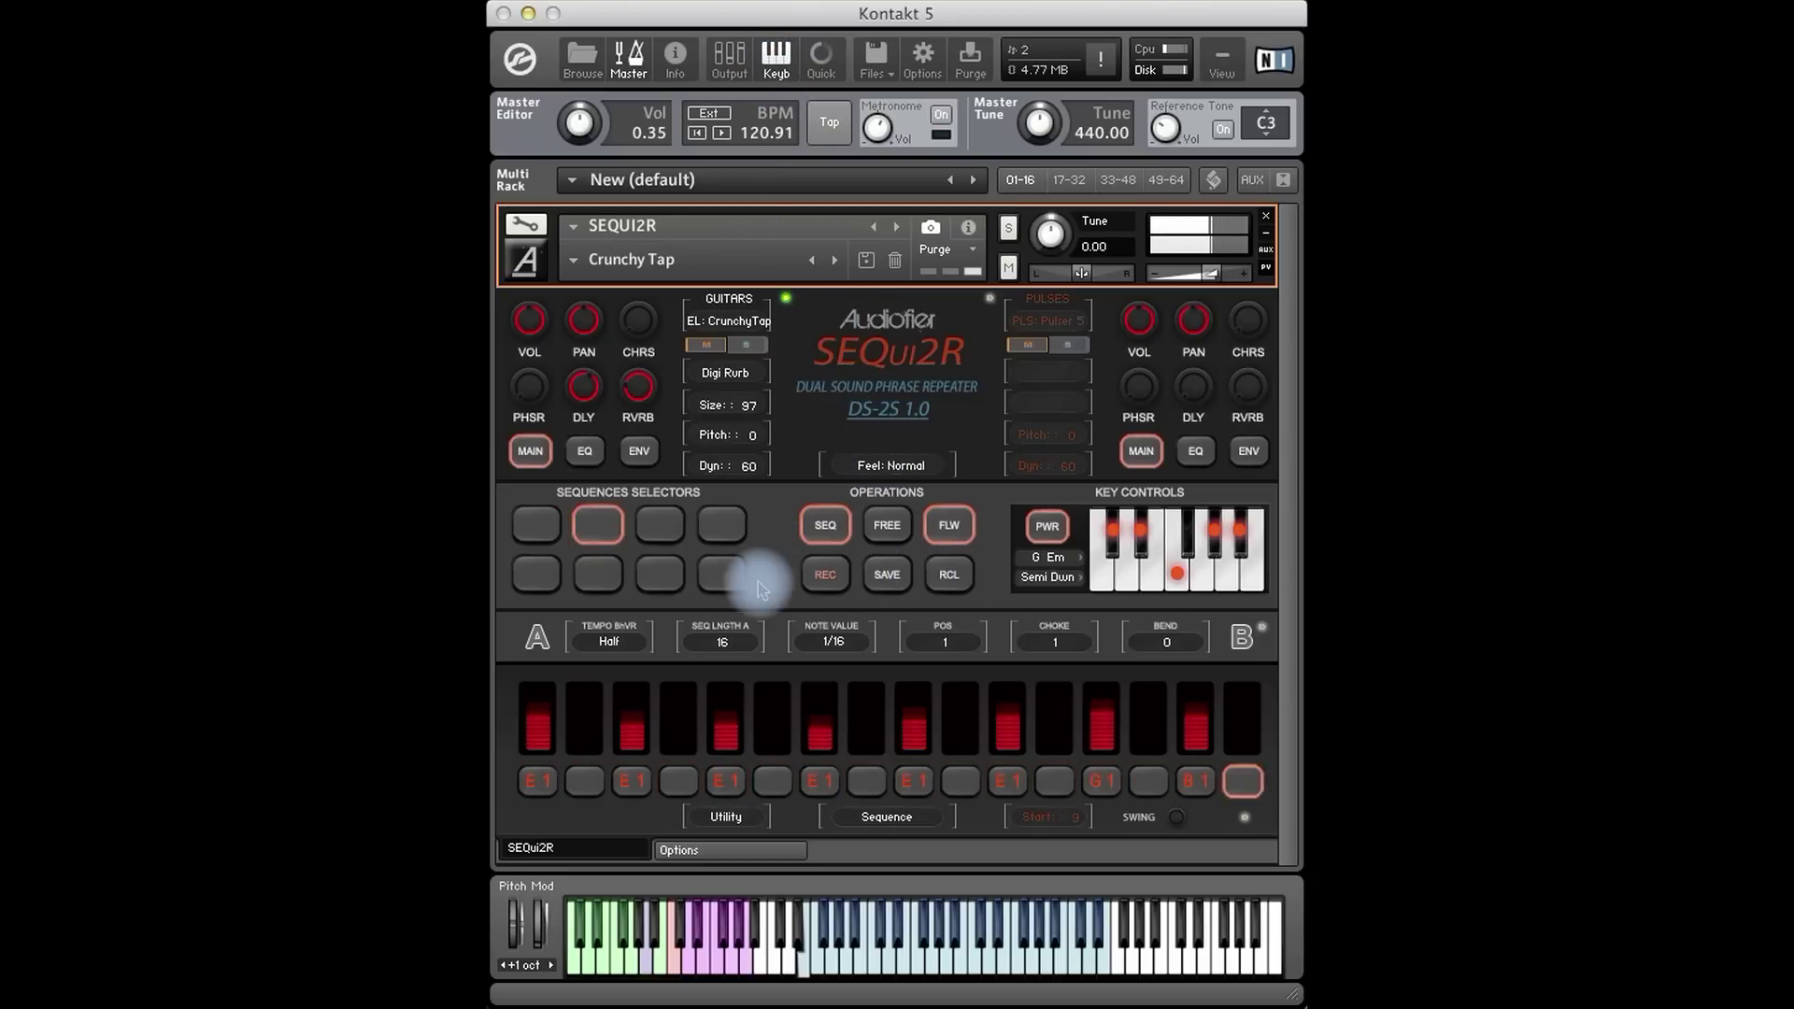
{"action": "left_click", "coordinate": [721, 574]}
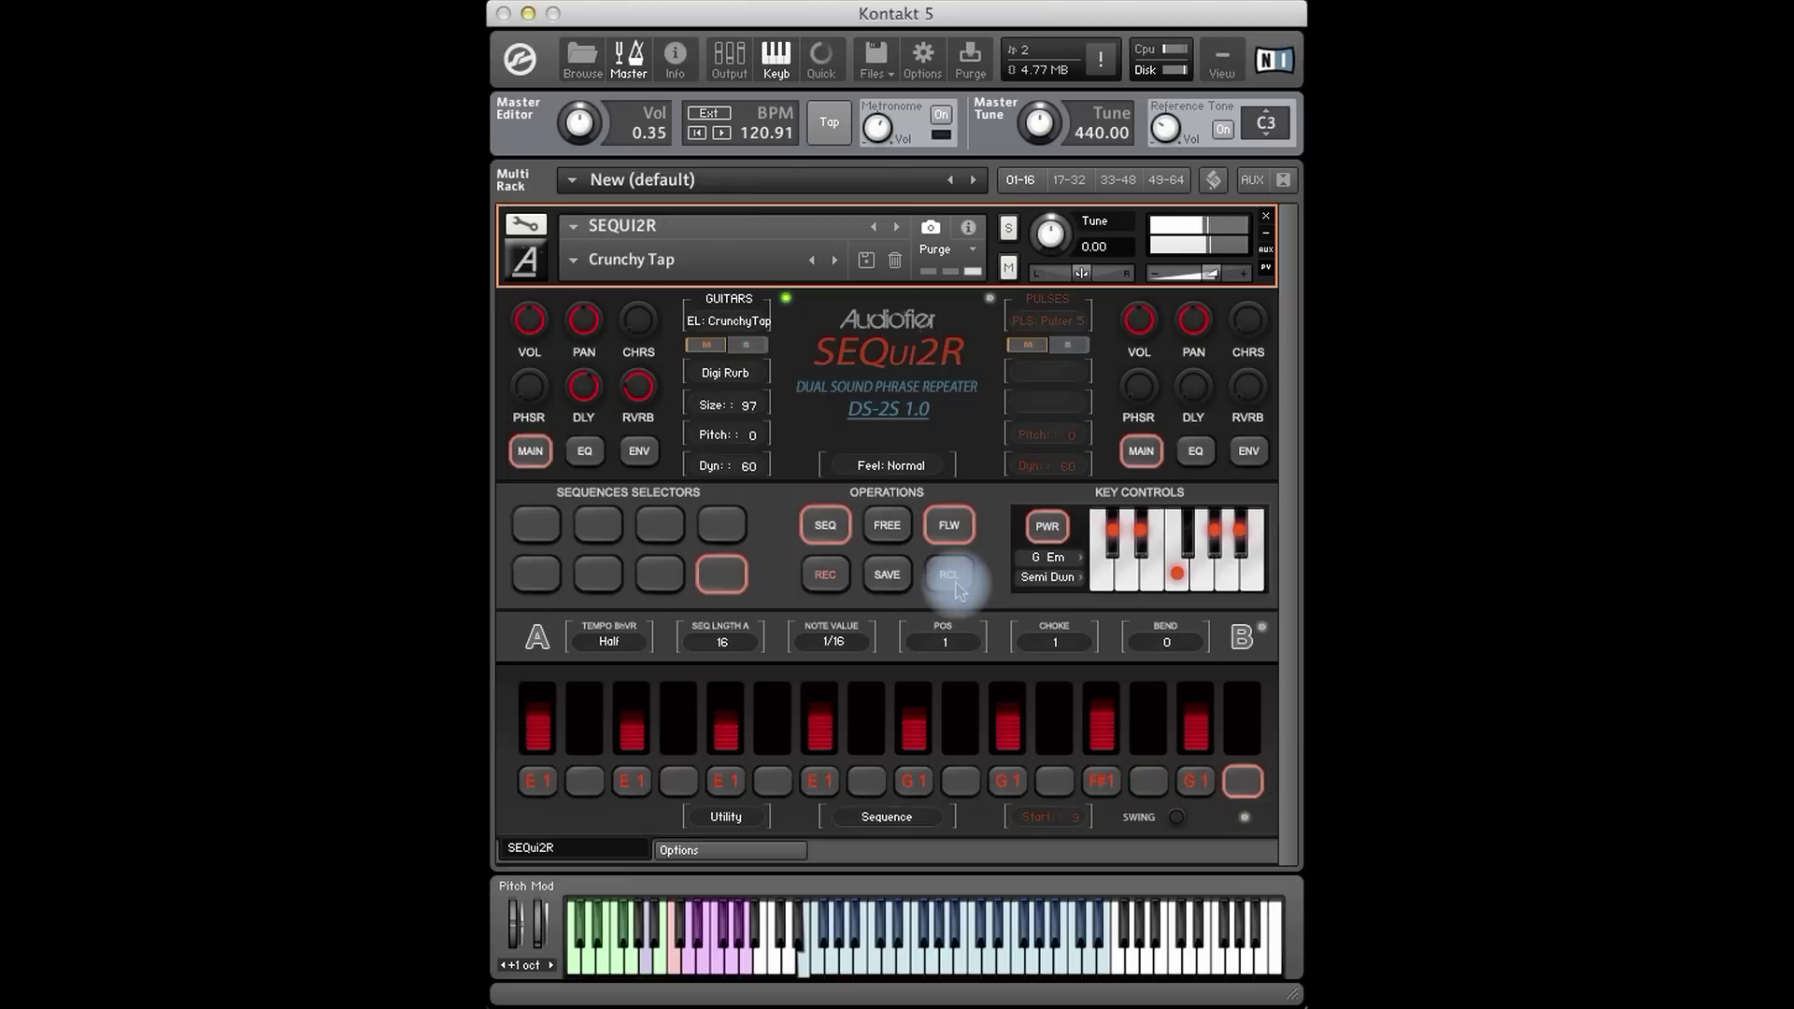
{"action": "left_click", "coordinate": [598, 574]}
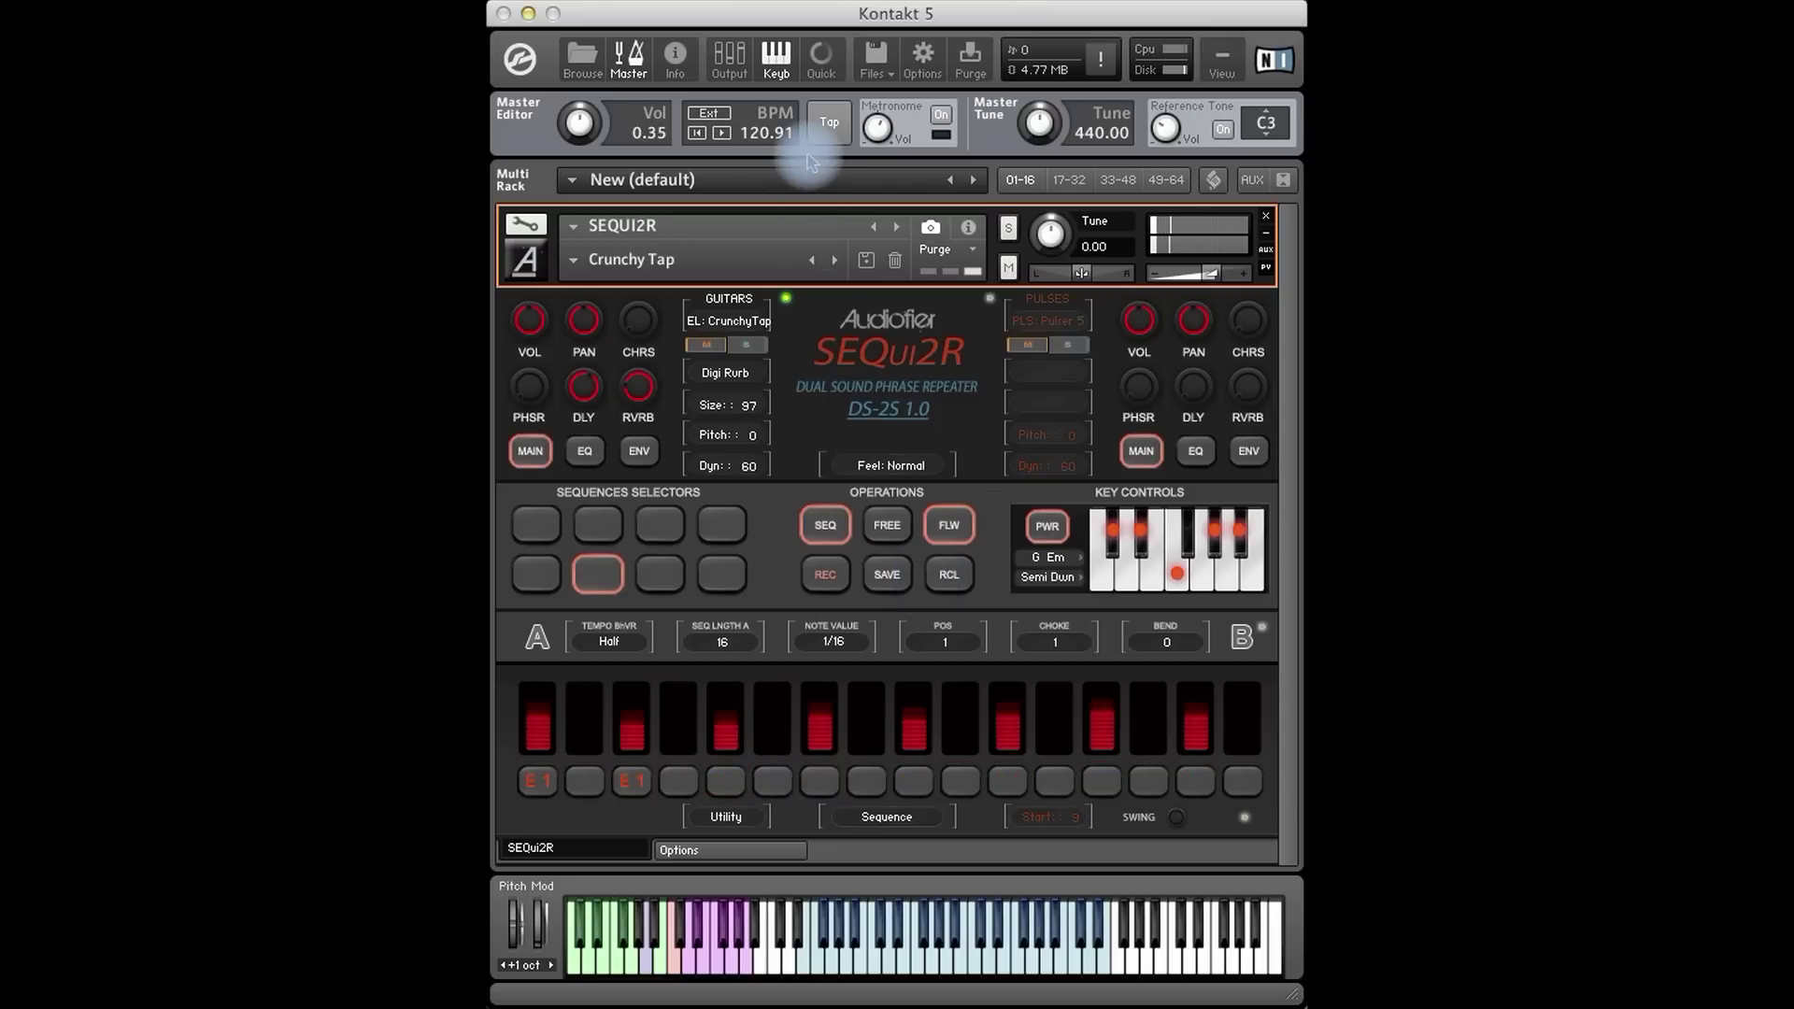
Load the Eddie's Tap patch from the Guitars category.
{"action": "left_click", "coordinate": [574, 260]}
{"action": "mouse_move", "coordinate": [598, 348]}
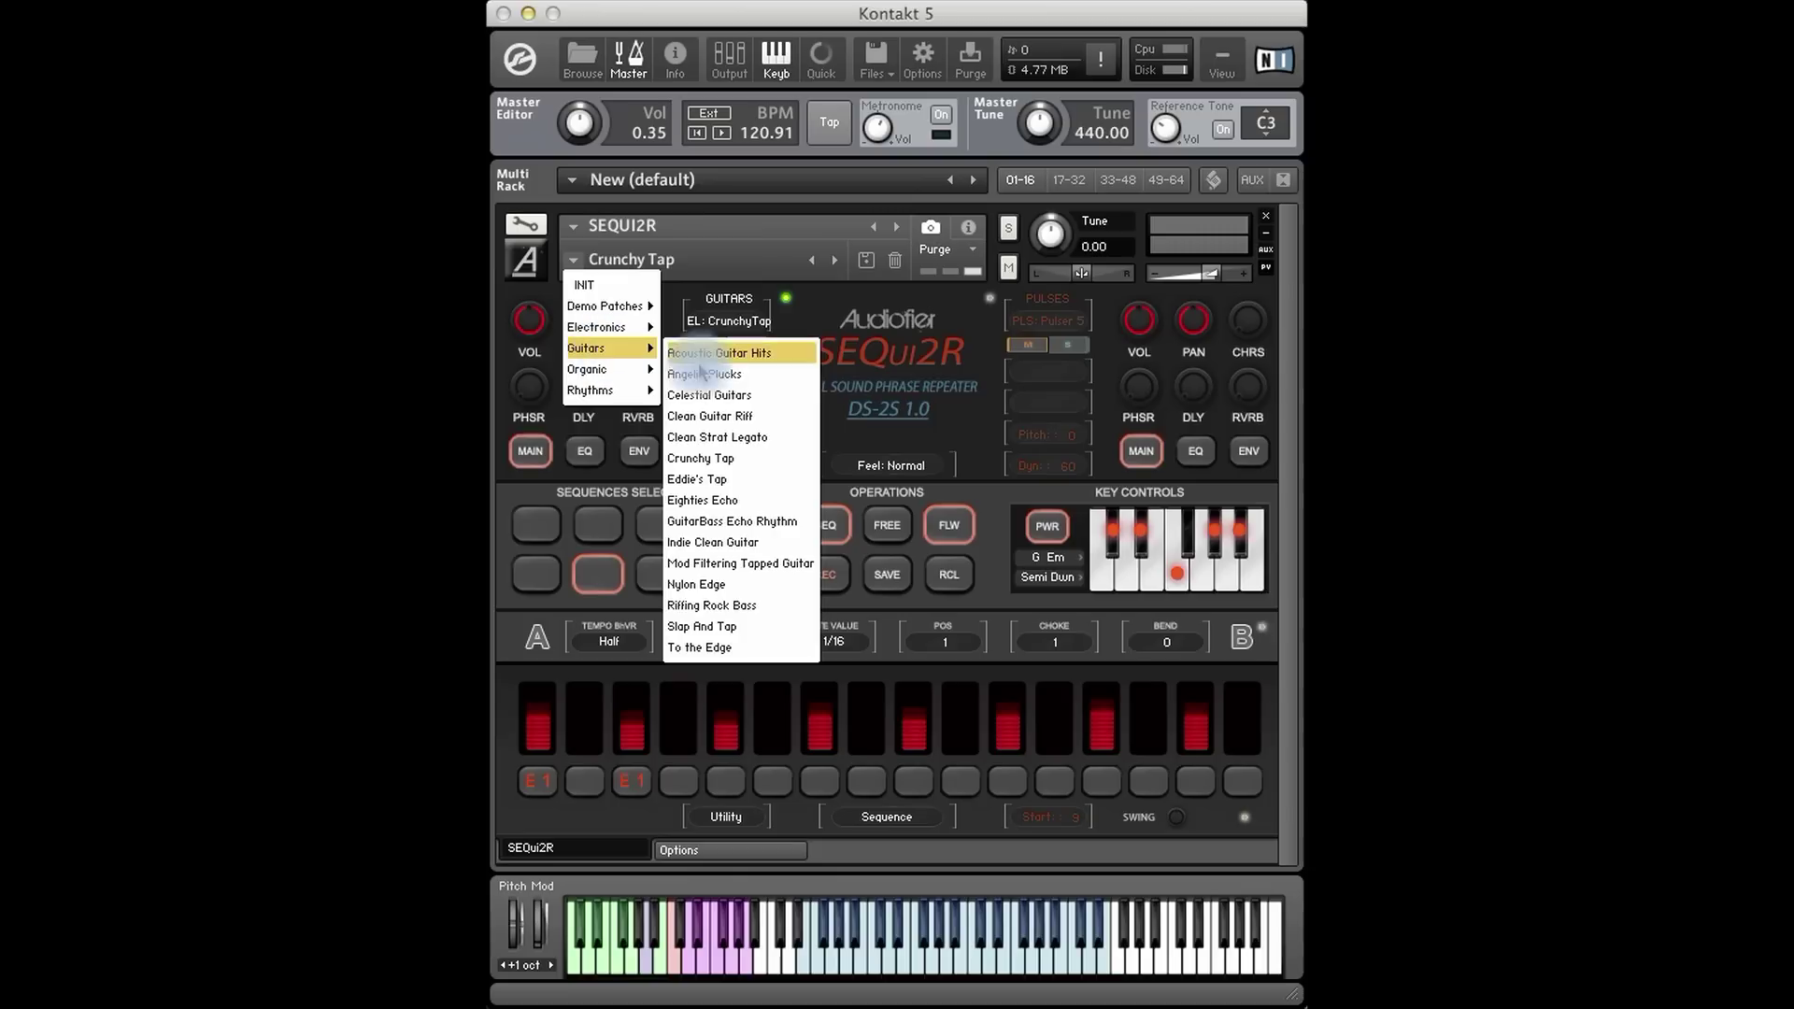
{"action": "left_click", "coordinate": [731, 480]}
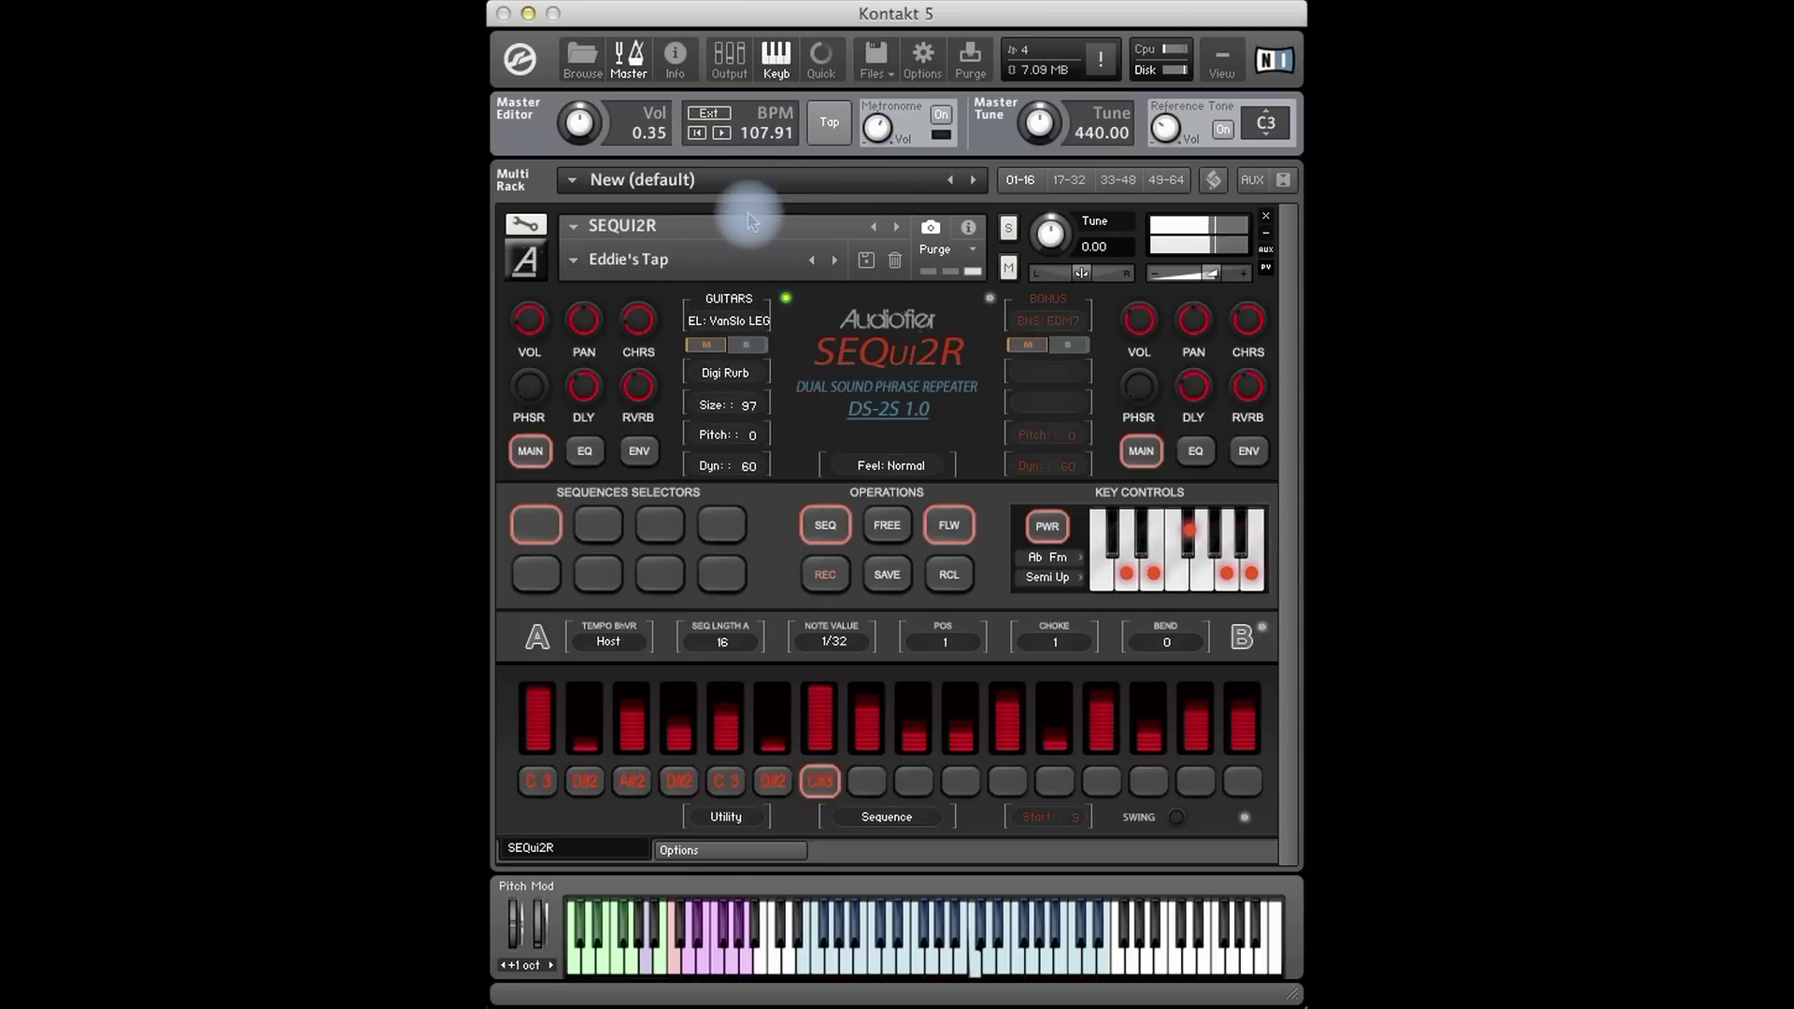
Recall the second and third sequences of the Eddie's Tap patch.
{"action": "left_click", "coordinate": [596, 523]}
{"action": "left_click", "coordinate": [962, 573]}
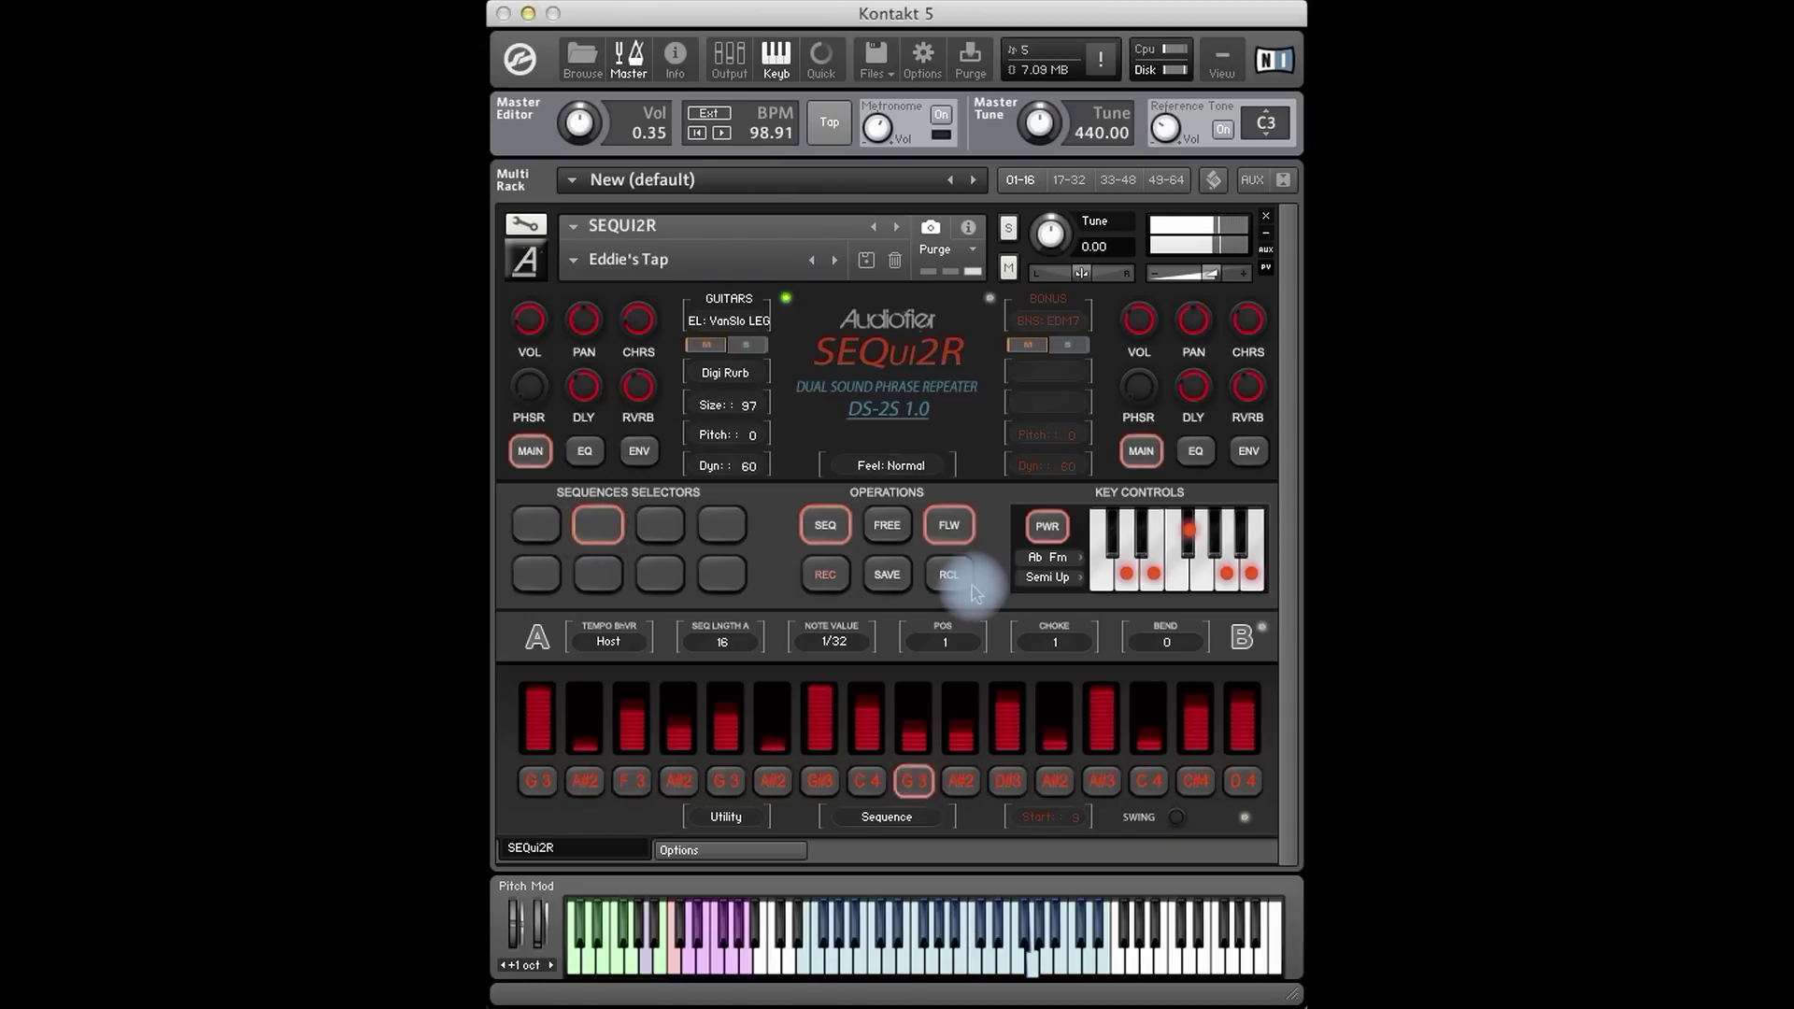
{"action": "left_click", "coordinate": [664, 524]}
{"action": "left_click", "coordinate": [942, 573]}
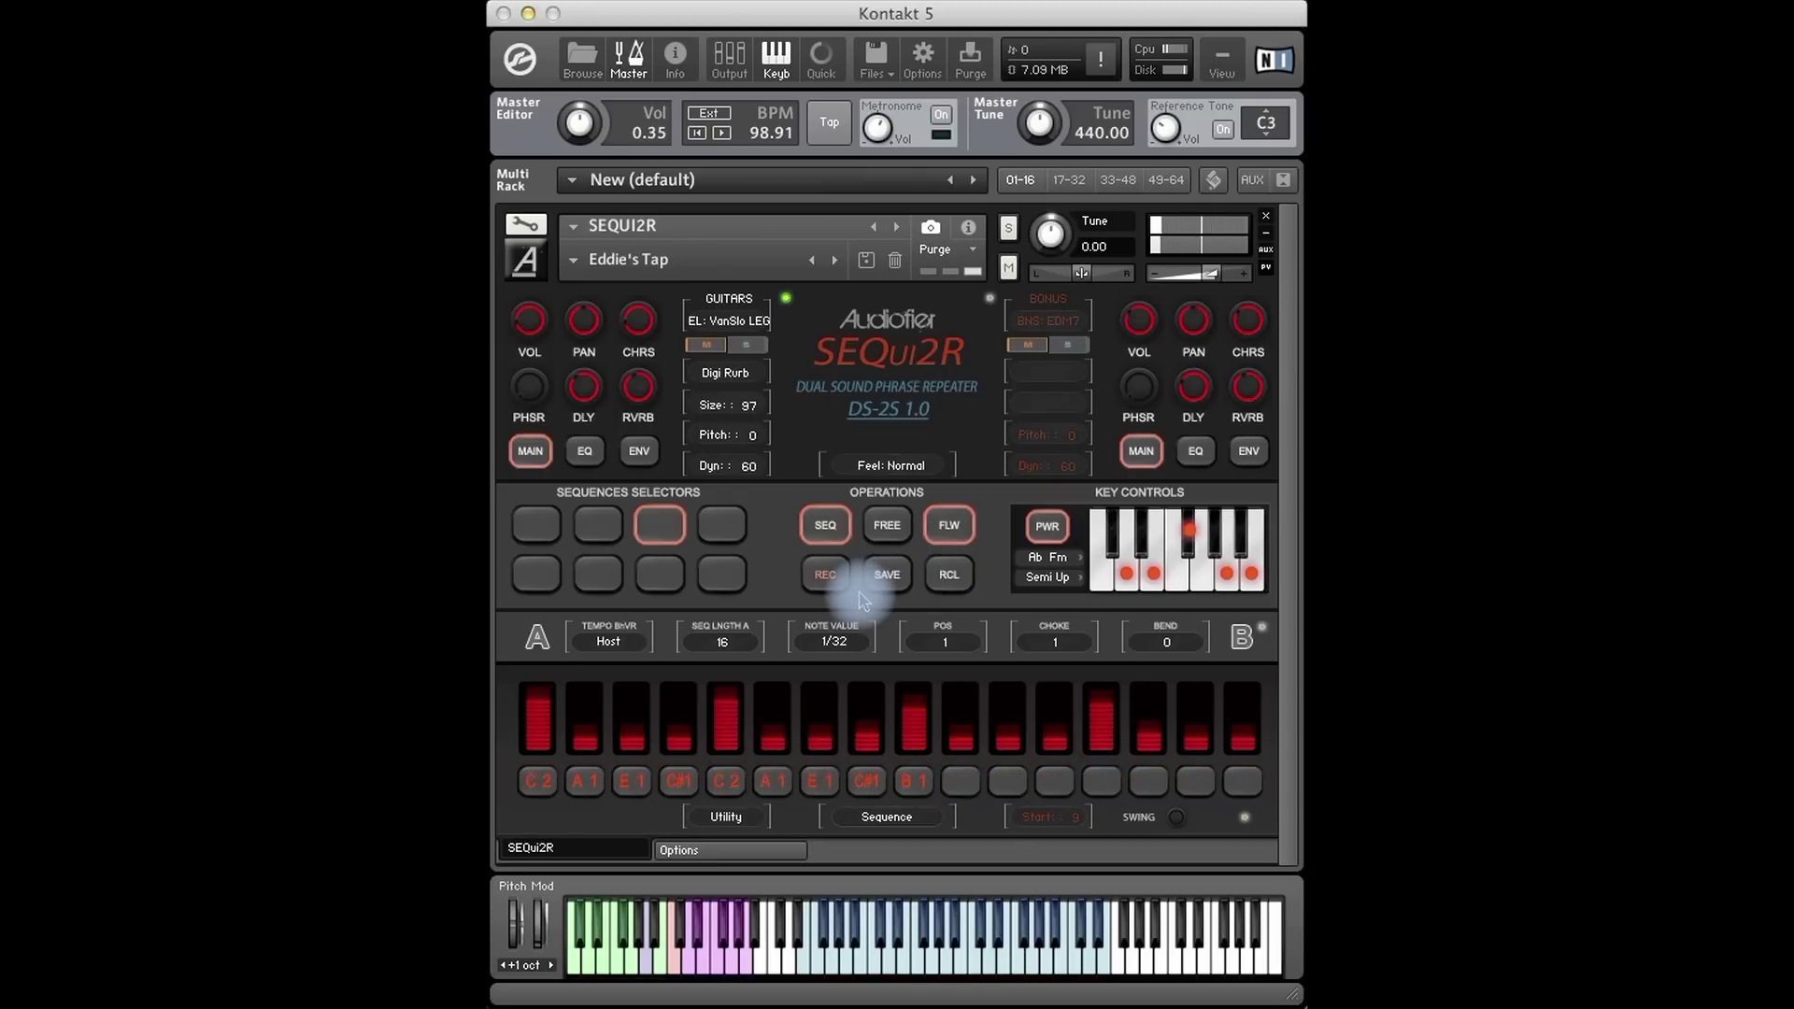
Load the Eighties Echo patch from the Guitars category and recall its second sequence.
{"action": "left_click", "coordinate": [573, 260]}
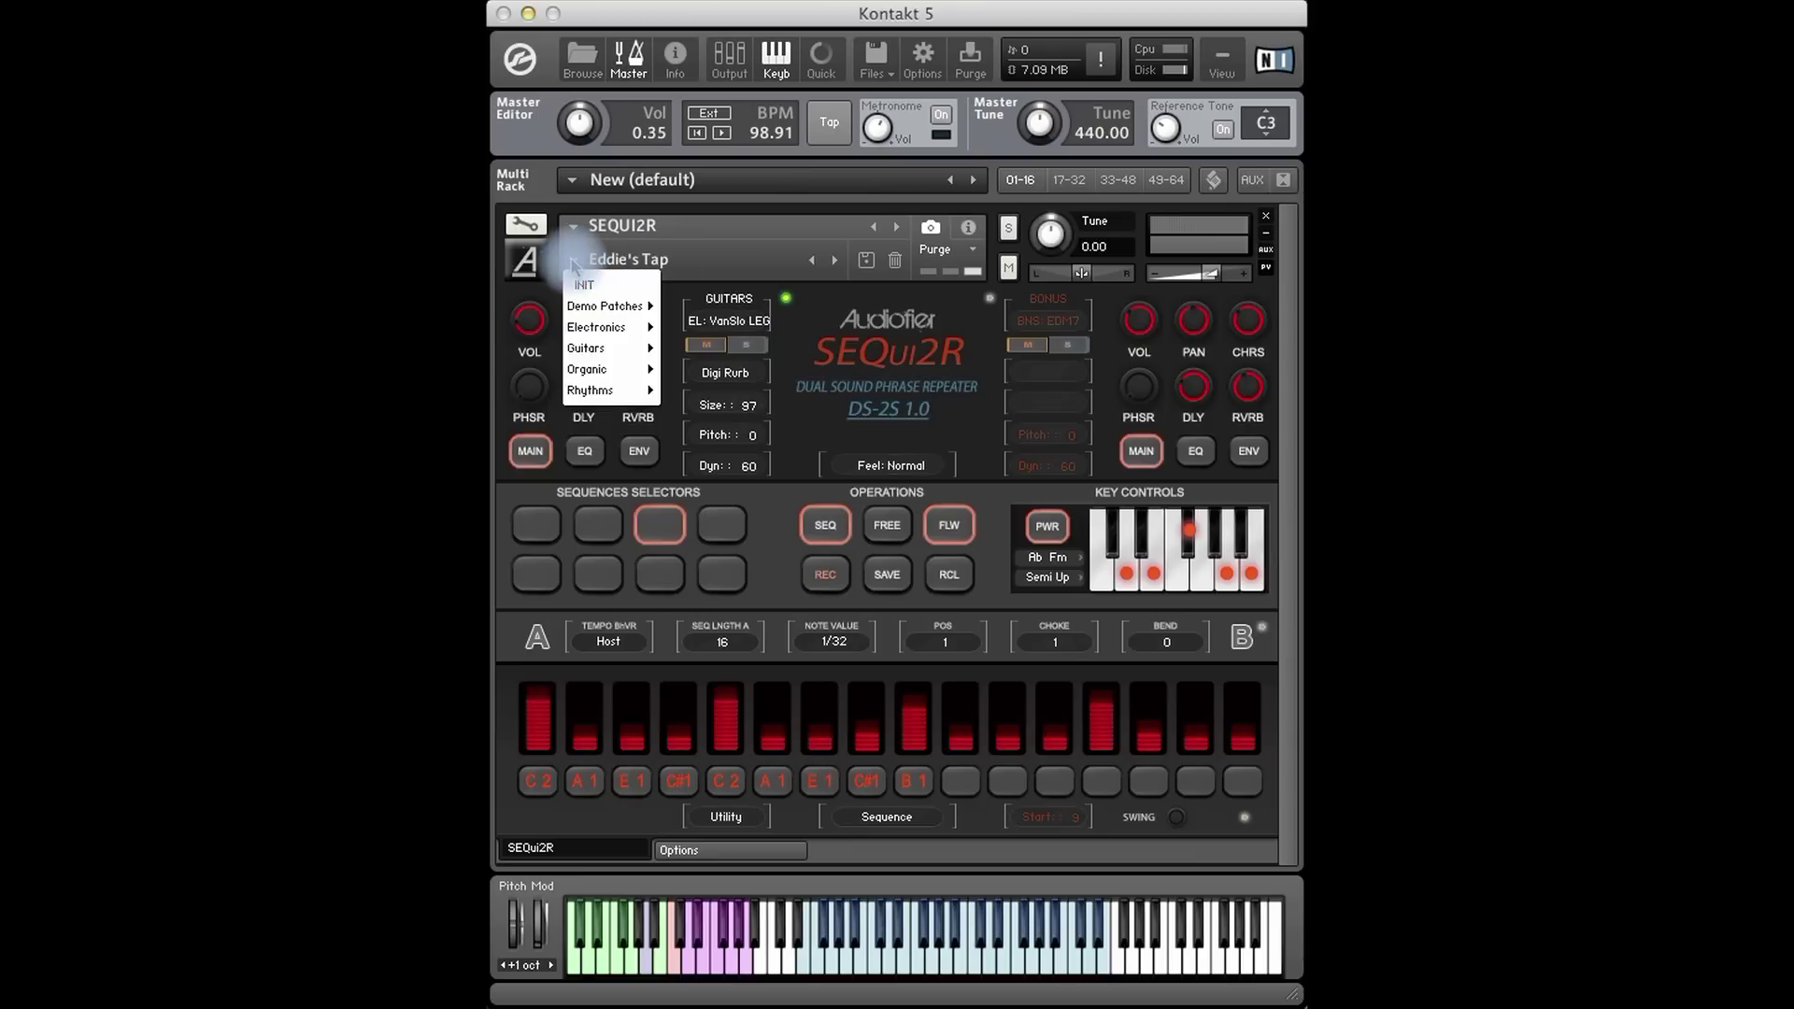
{"action": "mouse_move", "coordinate": [598, 347]}
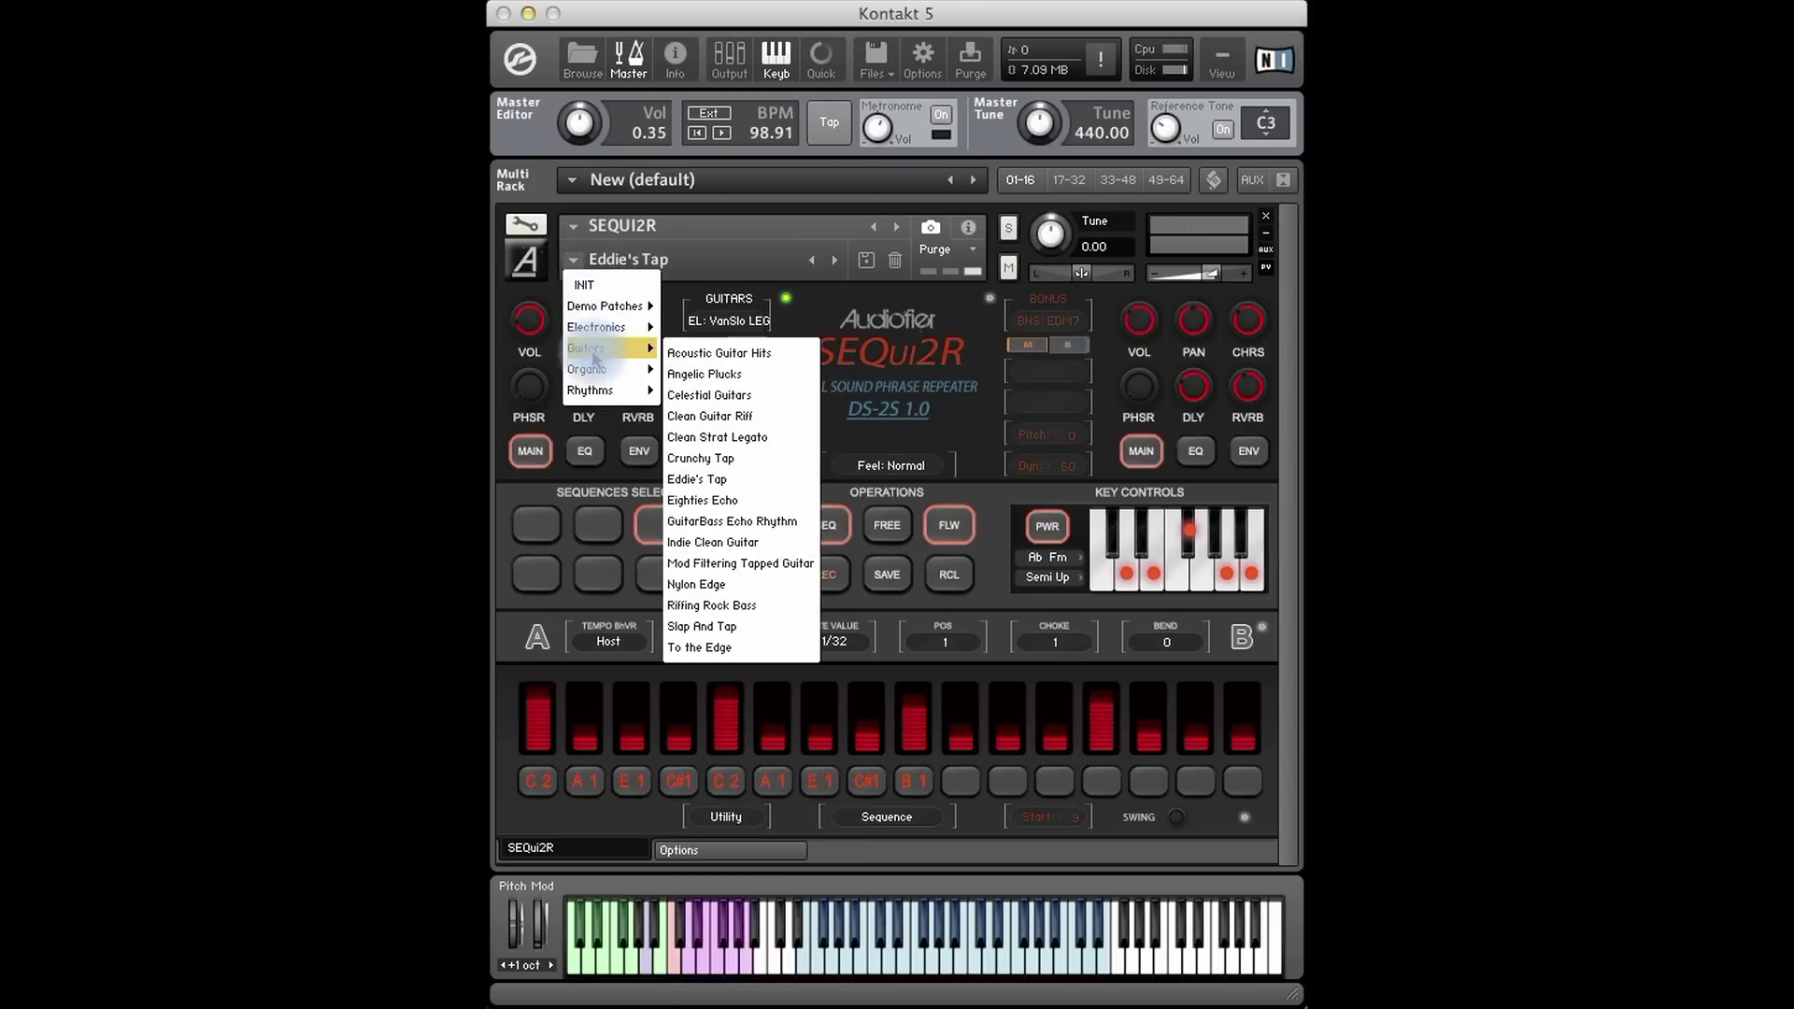
{"action": "left_click", "coordinate": [734, 503]}
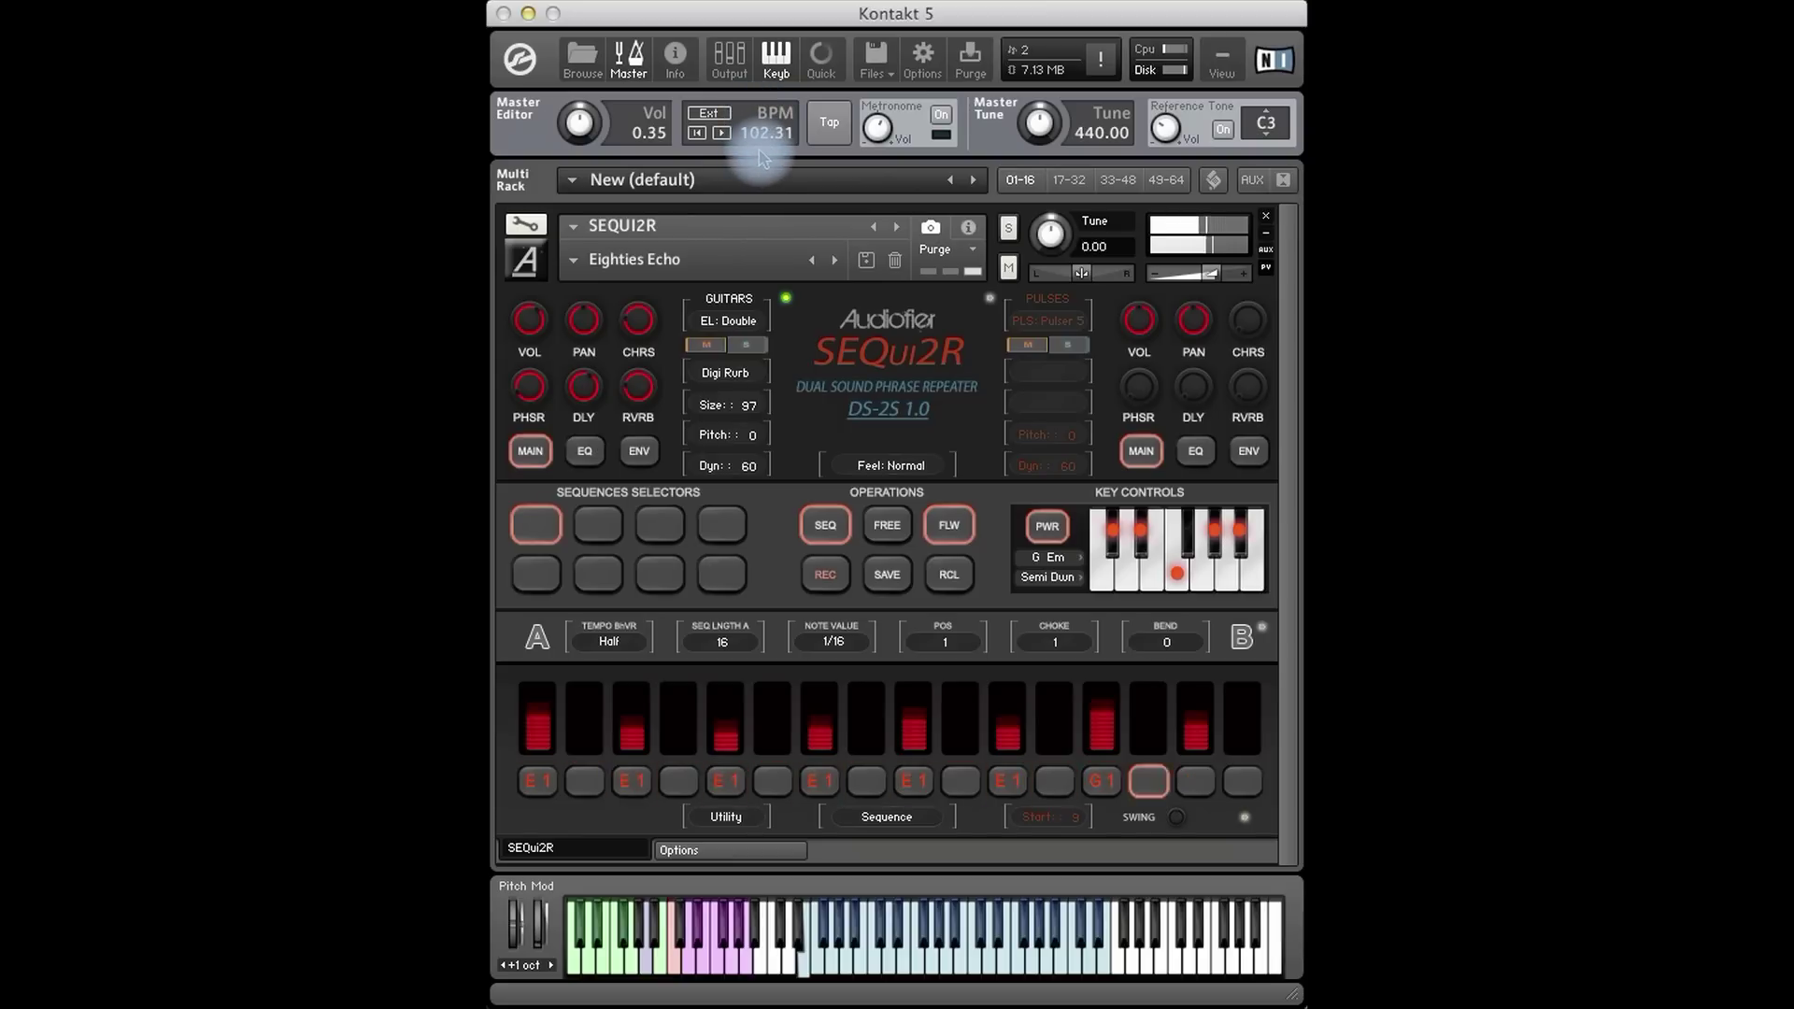
{"action": "left_click", "coordinate": [597, 523]}
{"action": "left_click", "coordinate": [958, 583]}
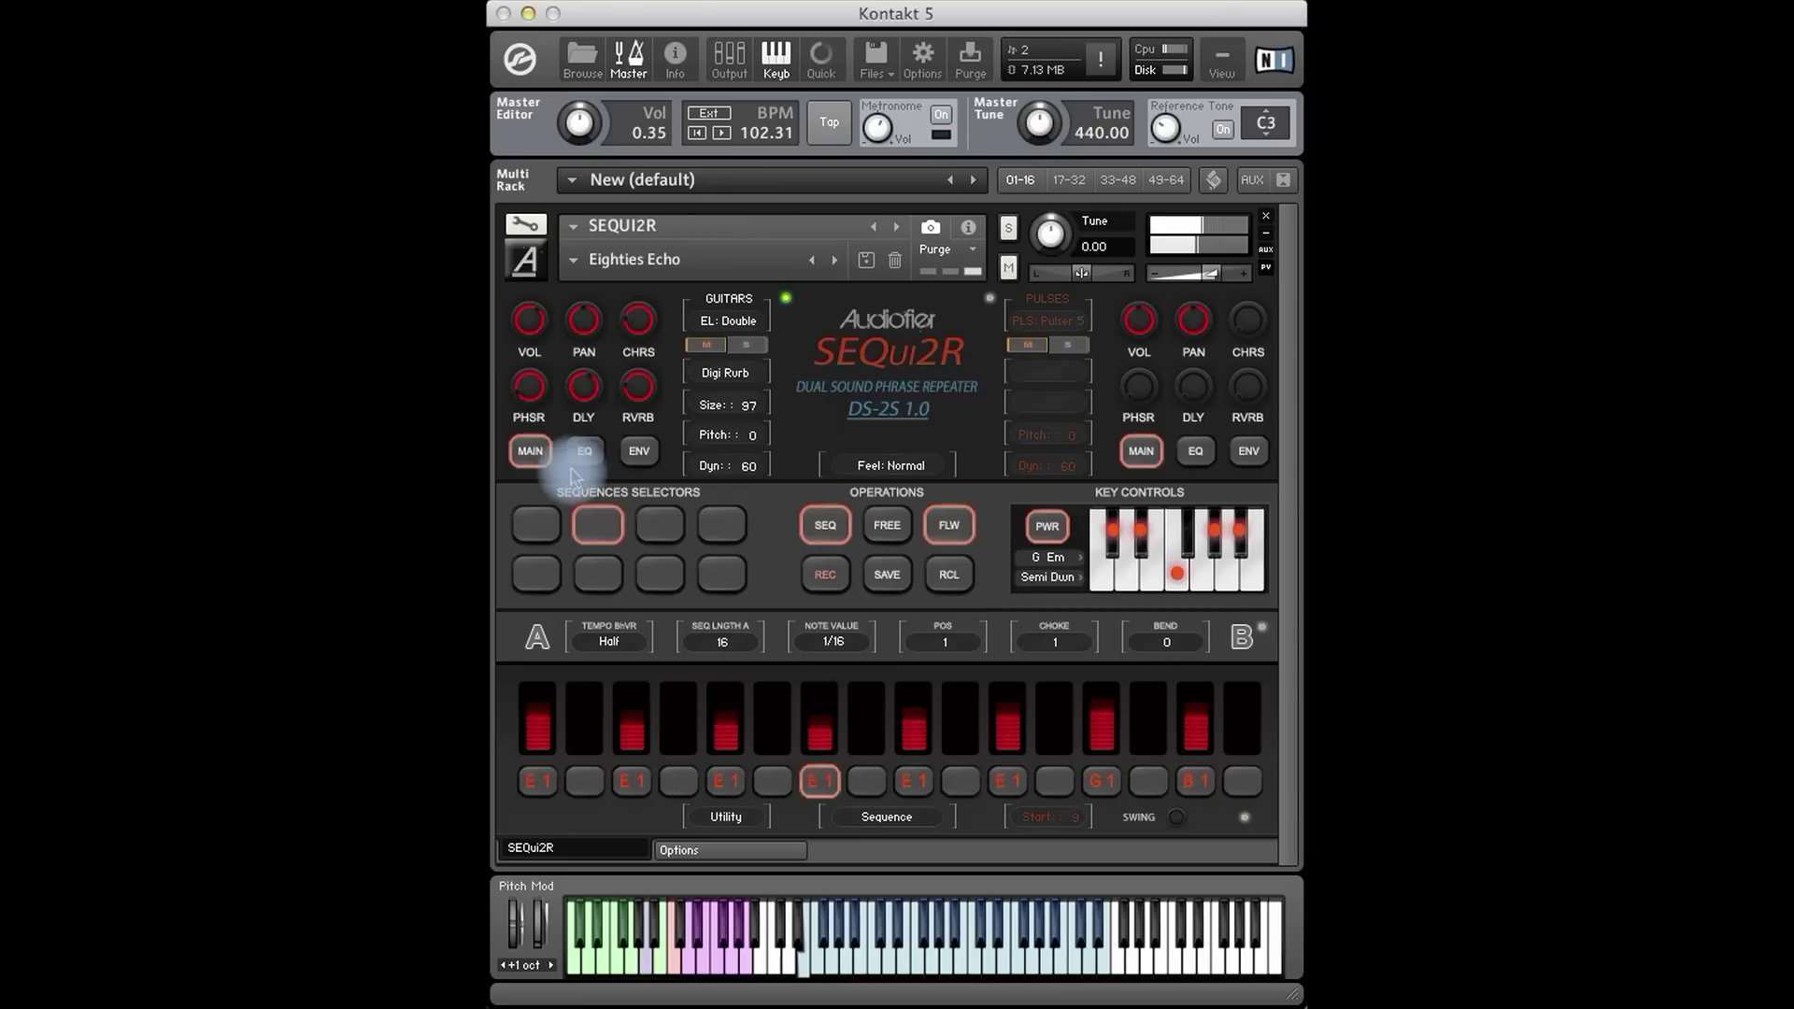
Show the envelope controls of the EL: Double guitar sound, adjust its release and raise its attack.
{"action": "left_click", "coordinate": [632, 453]}
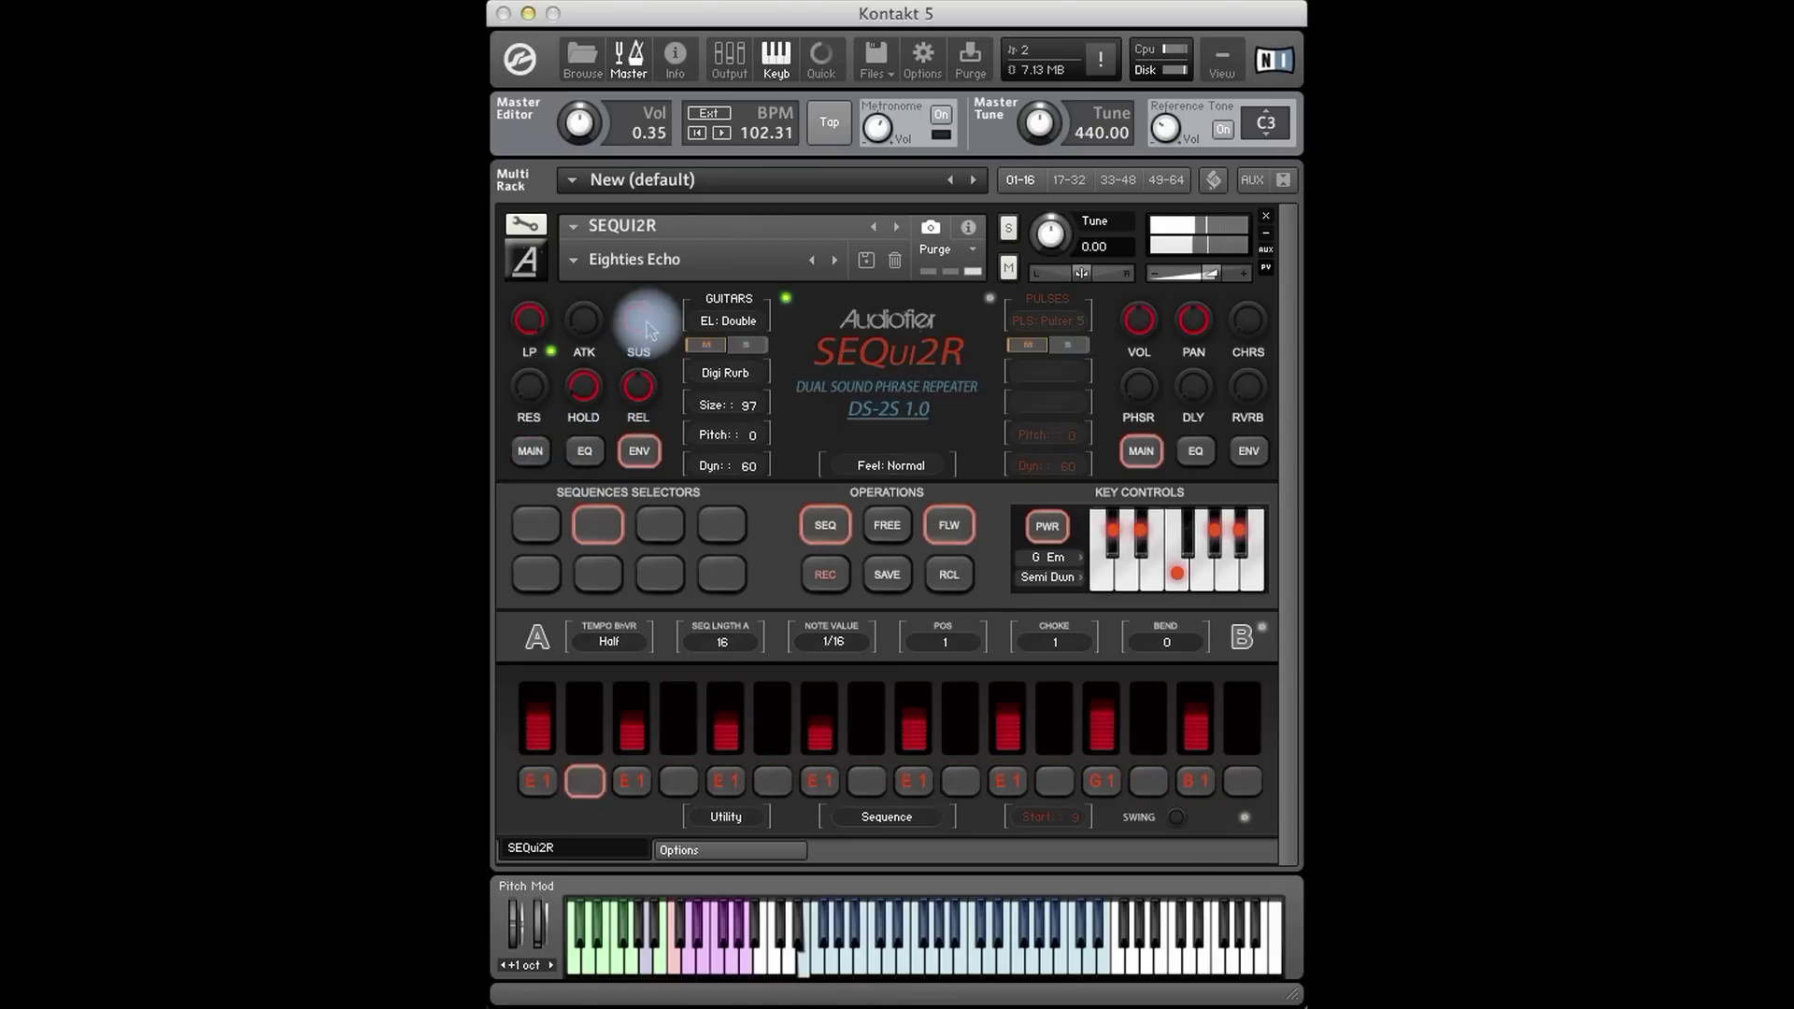
{"action": "left_click_drag", "start_coordinate": [633, 391], "coordinate": [581, 397]}
{"action": "left_click_drag", "start_coordinate": [589, 321], "coordinate": [624, 173]}
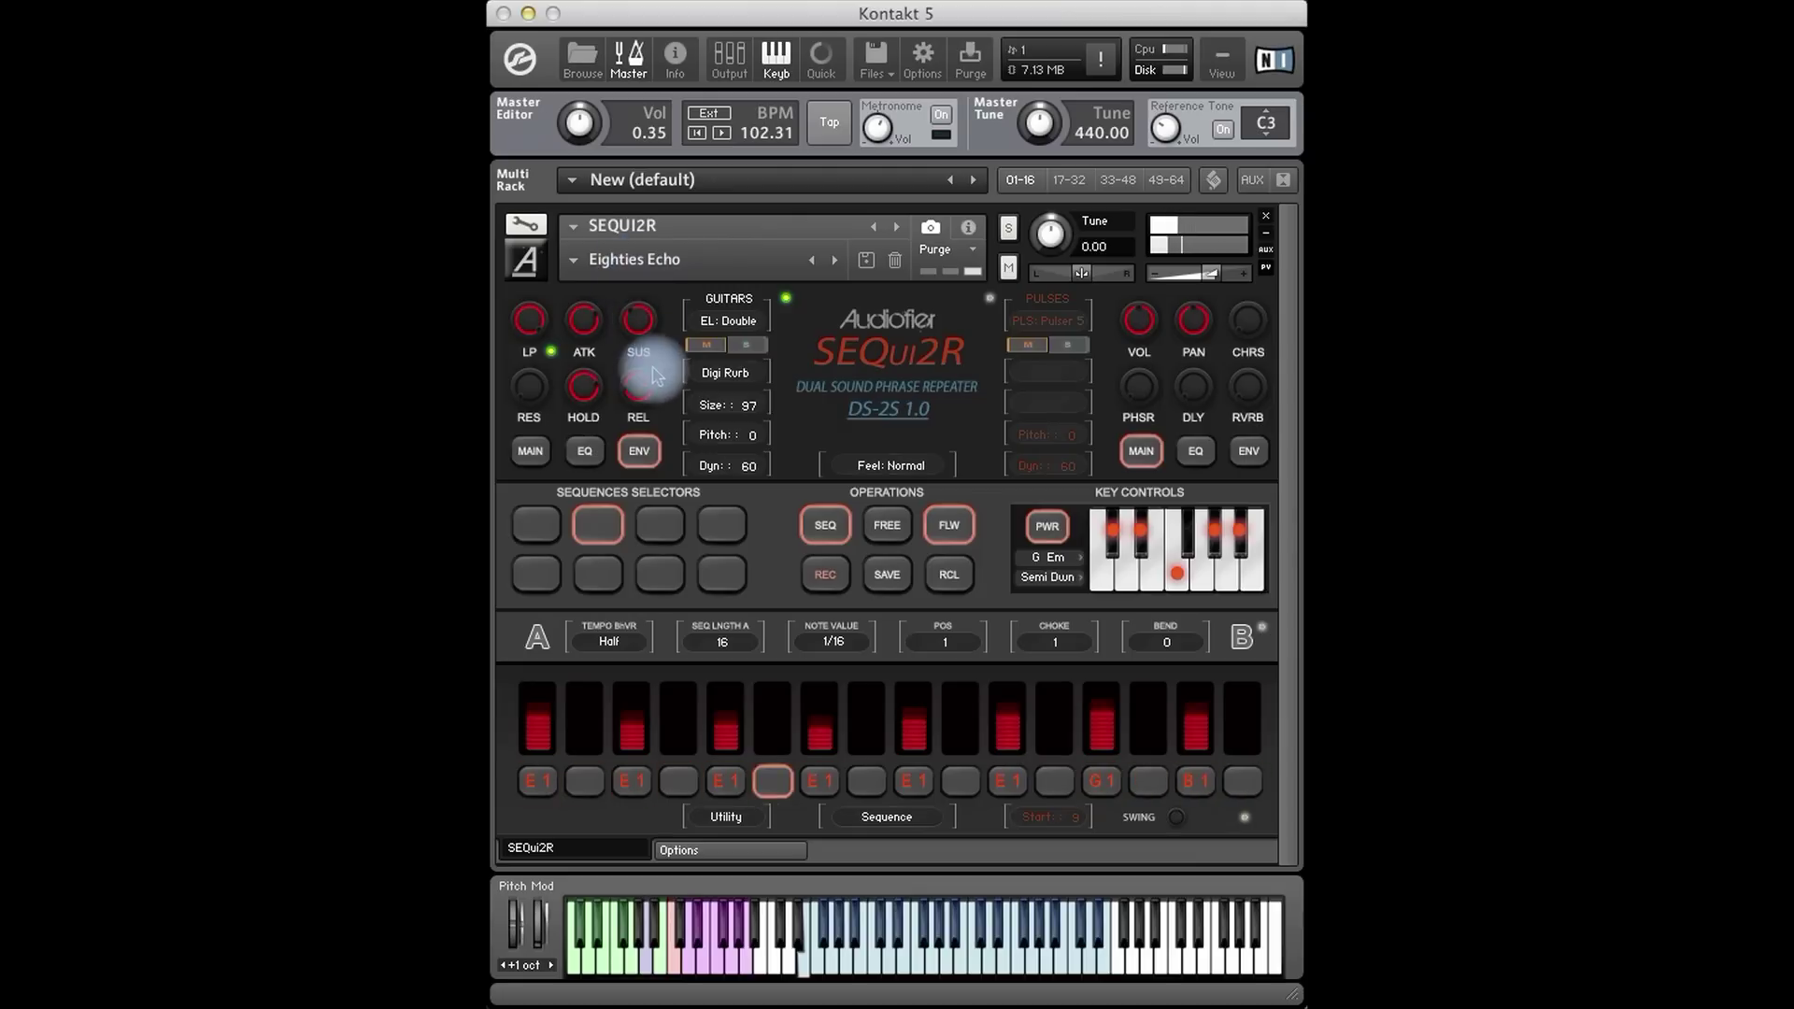
Load the GuitarBass Echo Rhythm patch from the Guitars category.
{"action": "left_click", "coordinate": [578, 264]}
{"action": "left_click", "coordinate": [574, 262]}
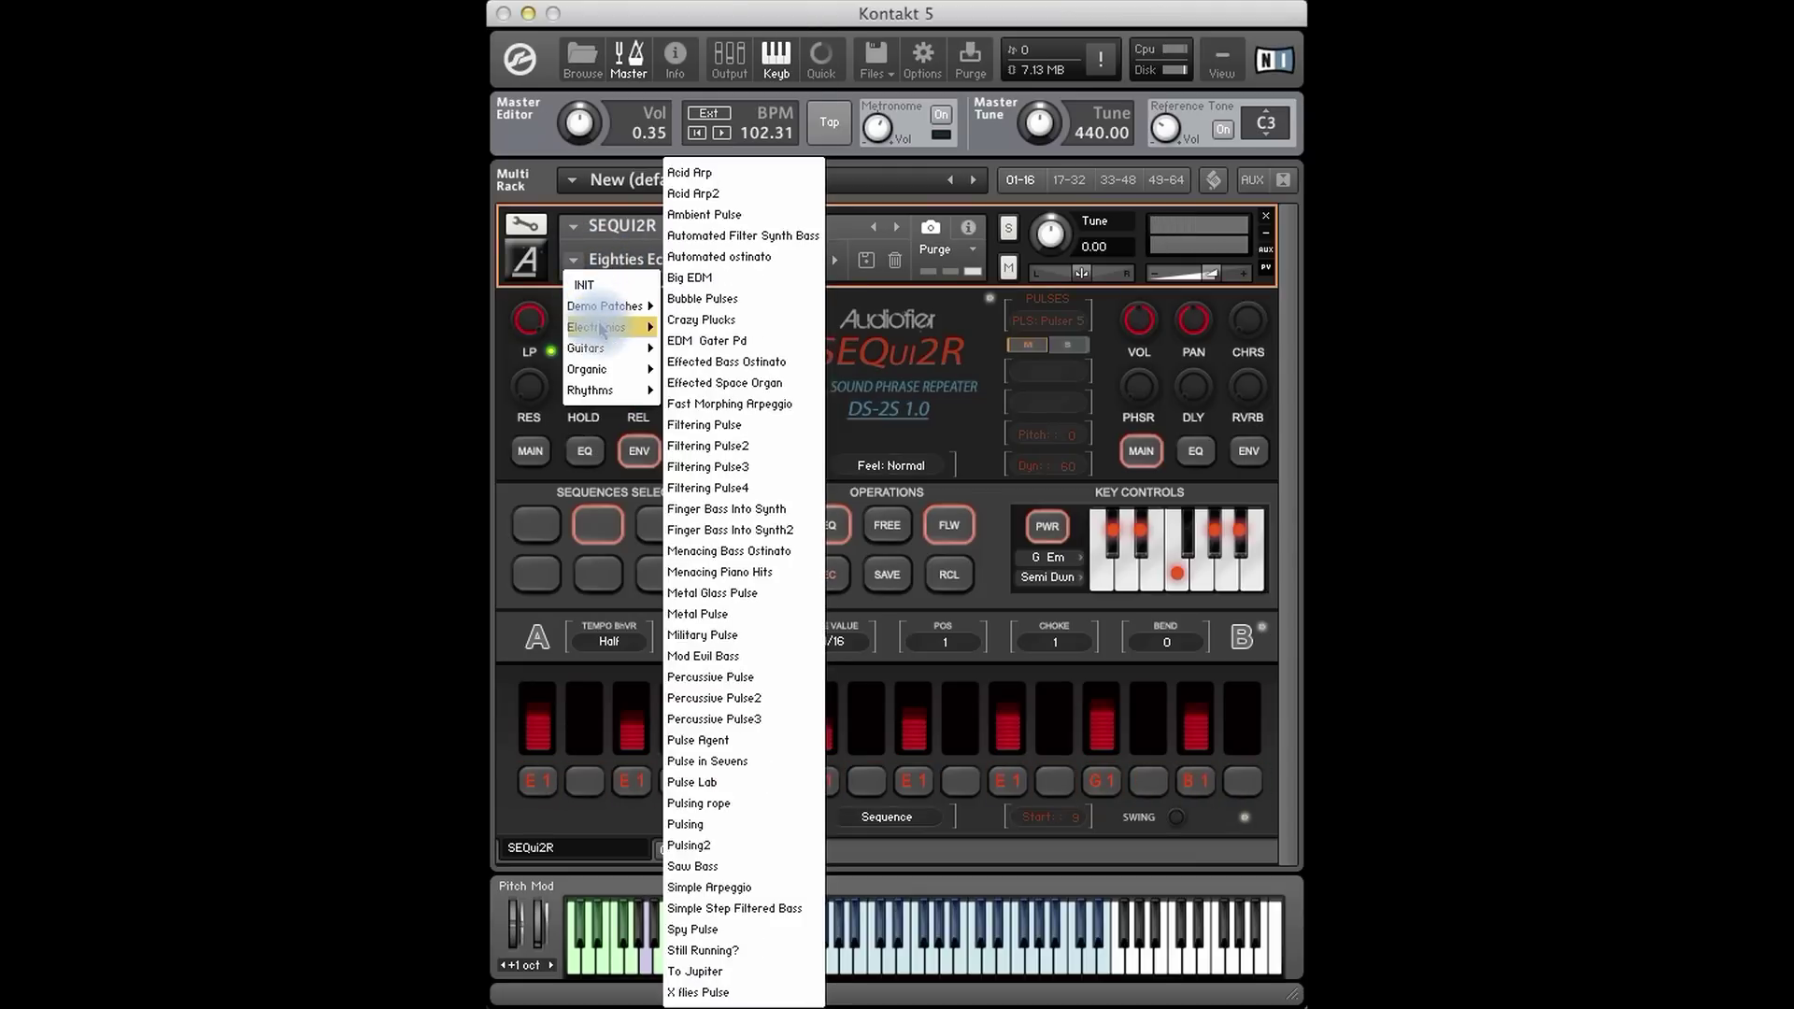
{"action": "mouse_move", "coordinate": [608, 369]}
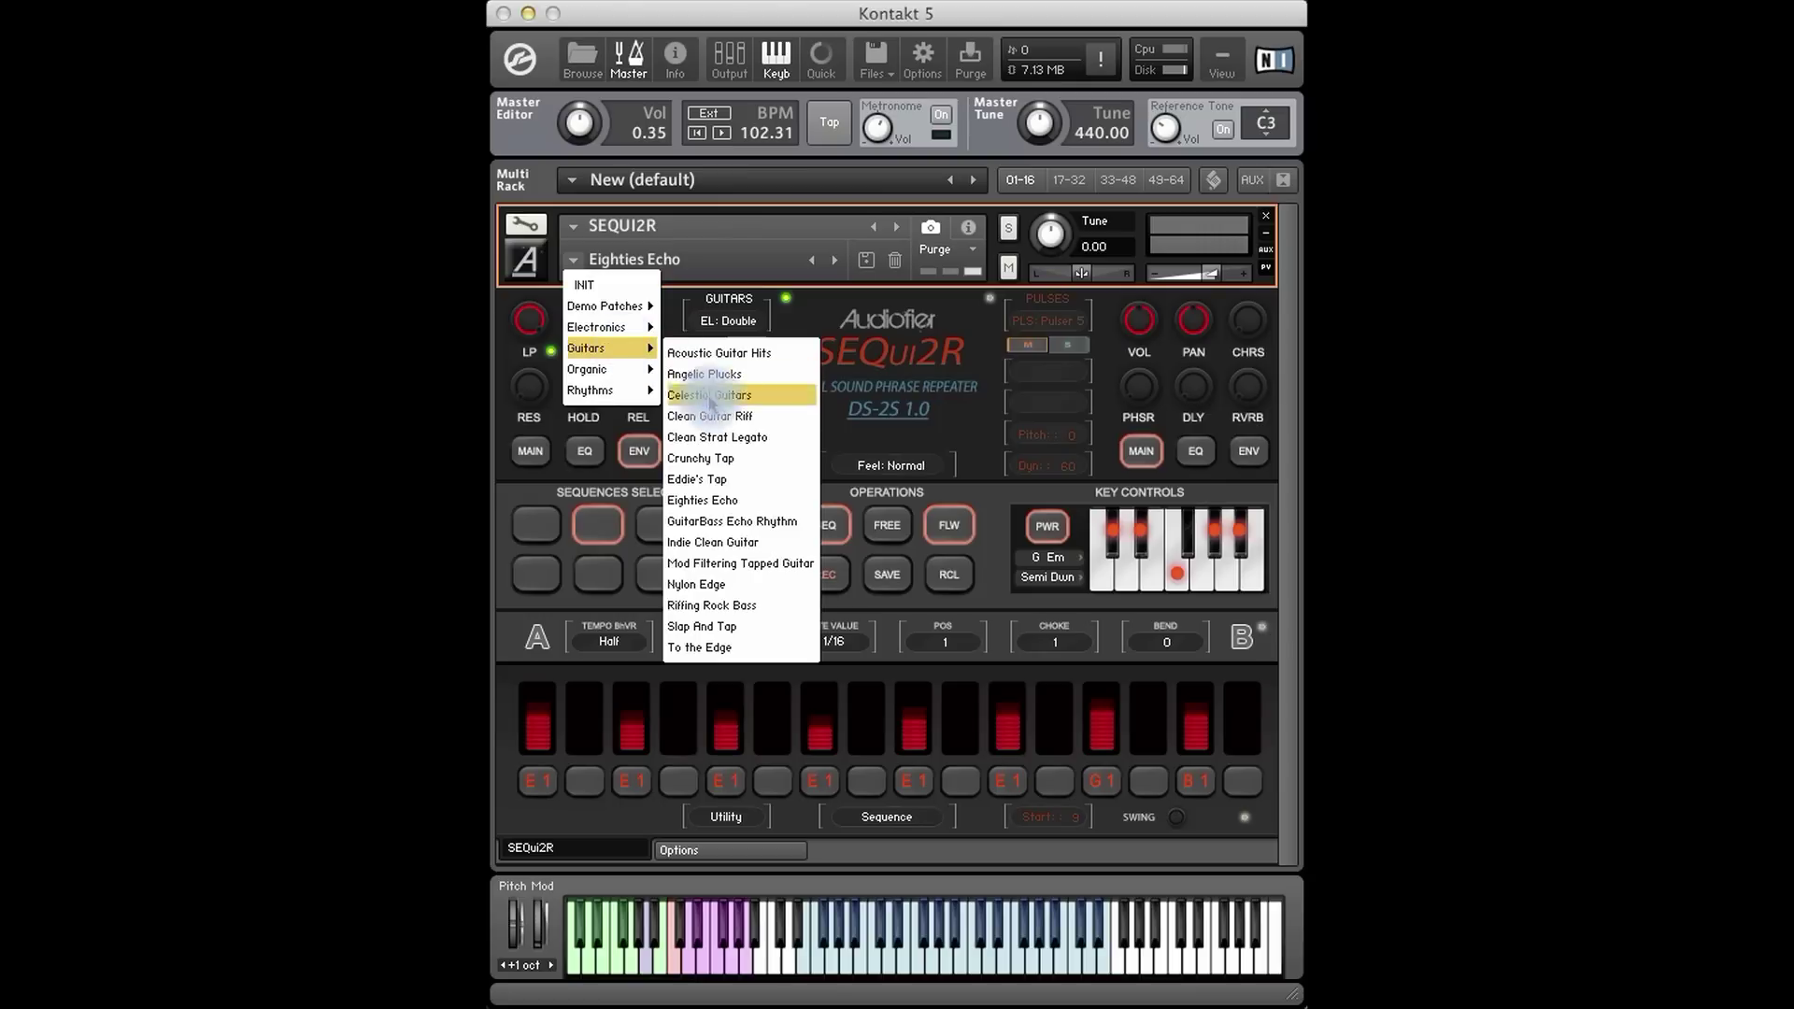
{"action": "left_click", "coordinate": [708, 523]}
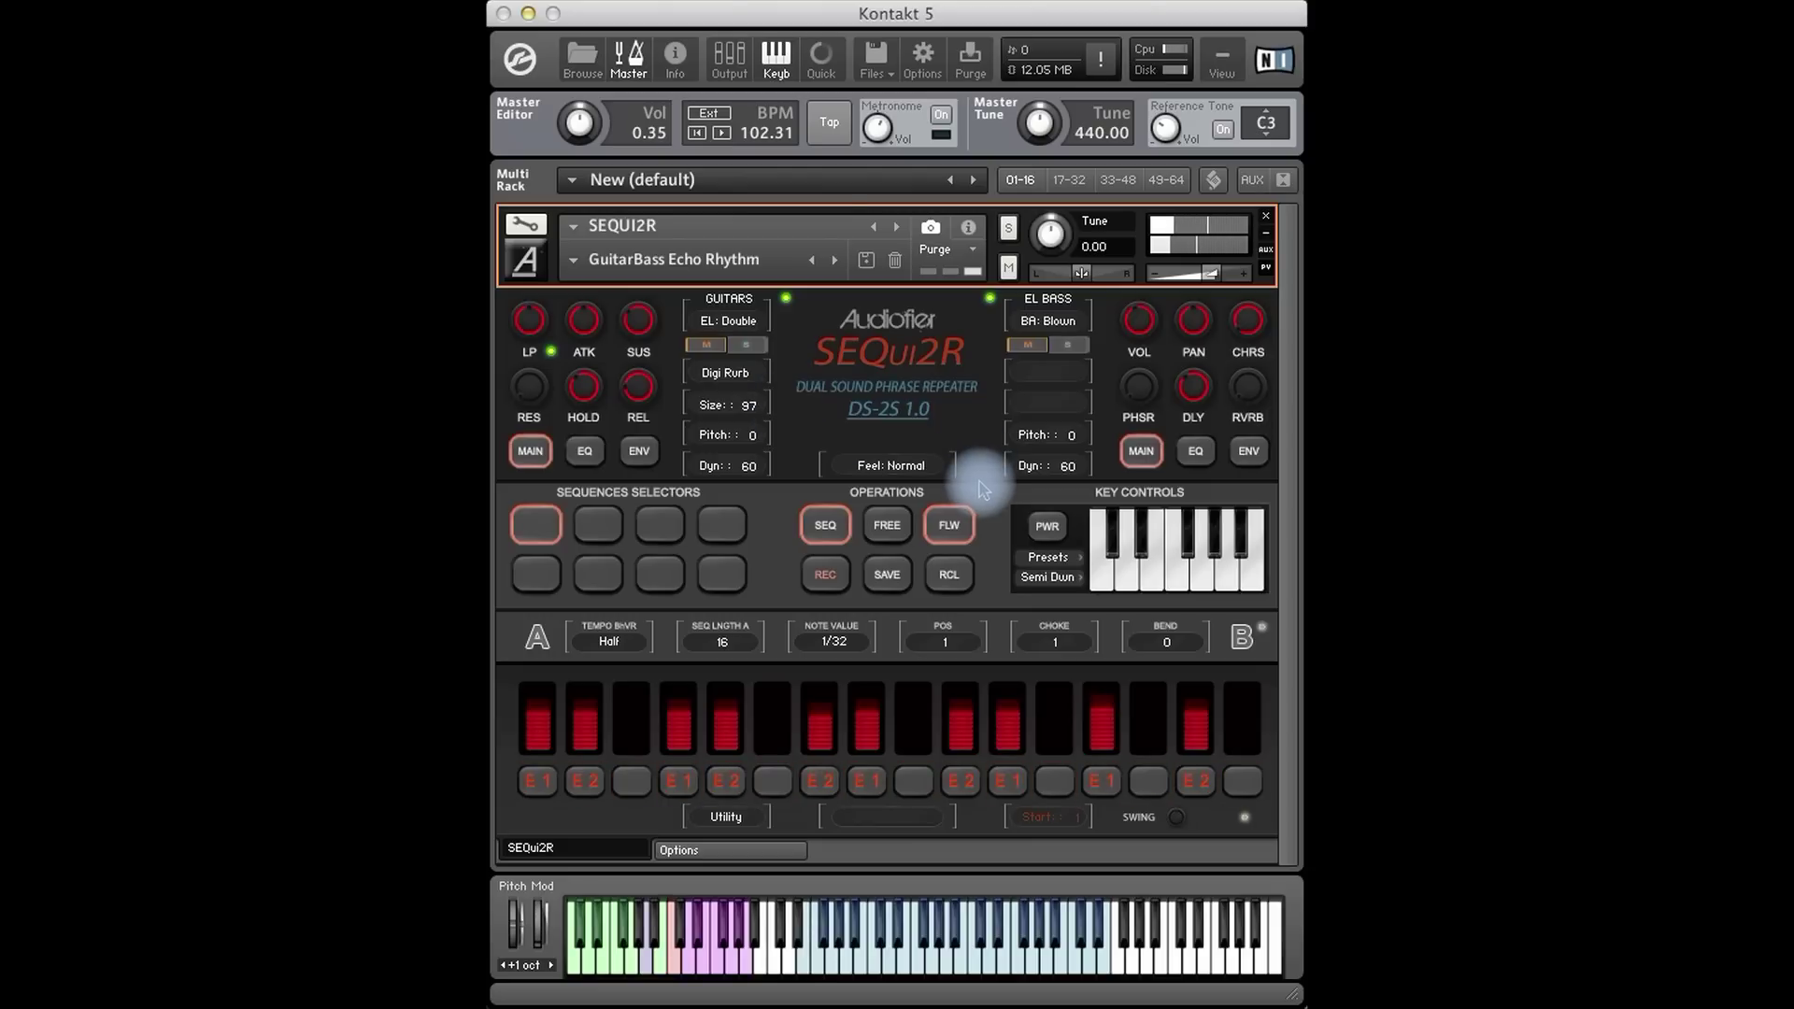
Load the Indie Clean Guitar patch from the Guitars category, then view the EL: HotPlay sound's envelope controls and return to its main controls.
{"action": "left_click", "coordinate": [577, 264]}
{"action": "mouse_move", "coordinate": [599, 348]}
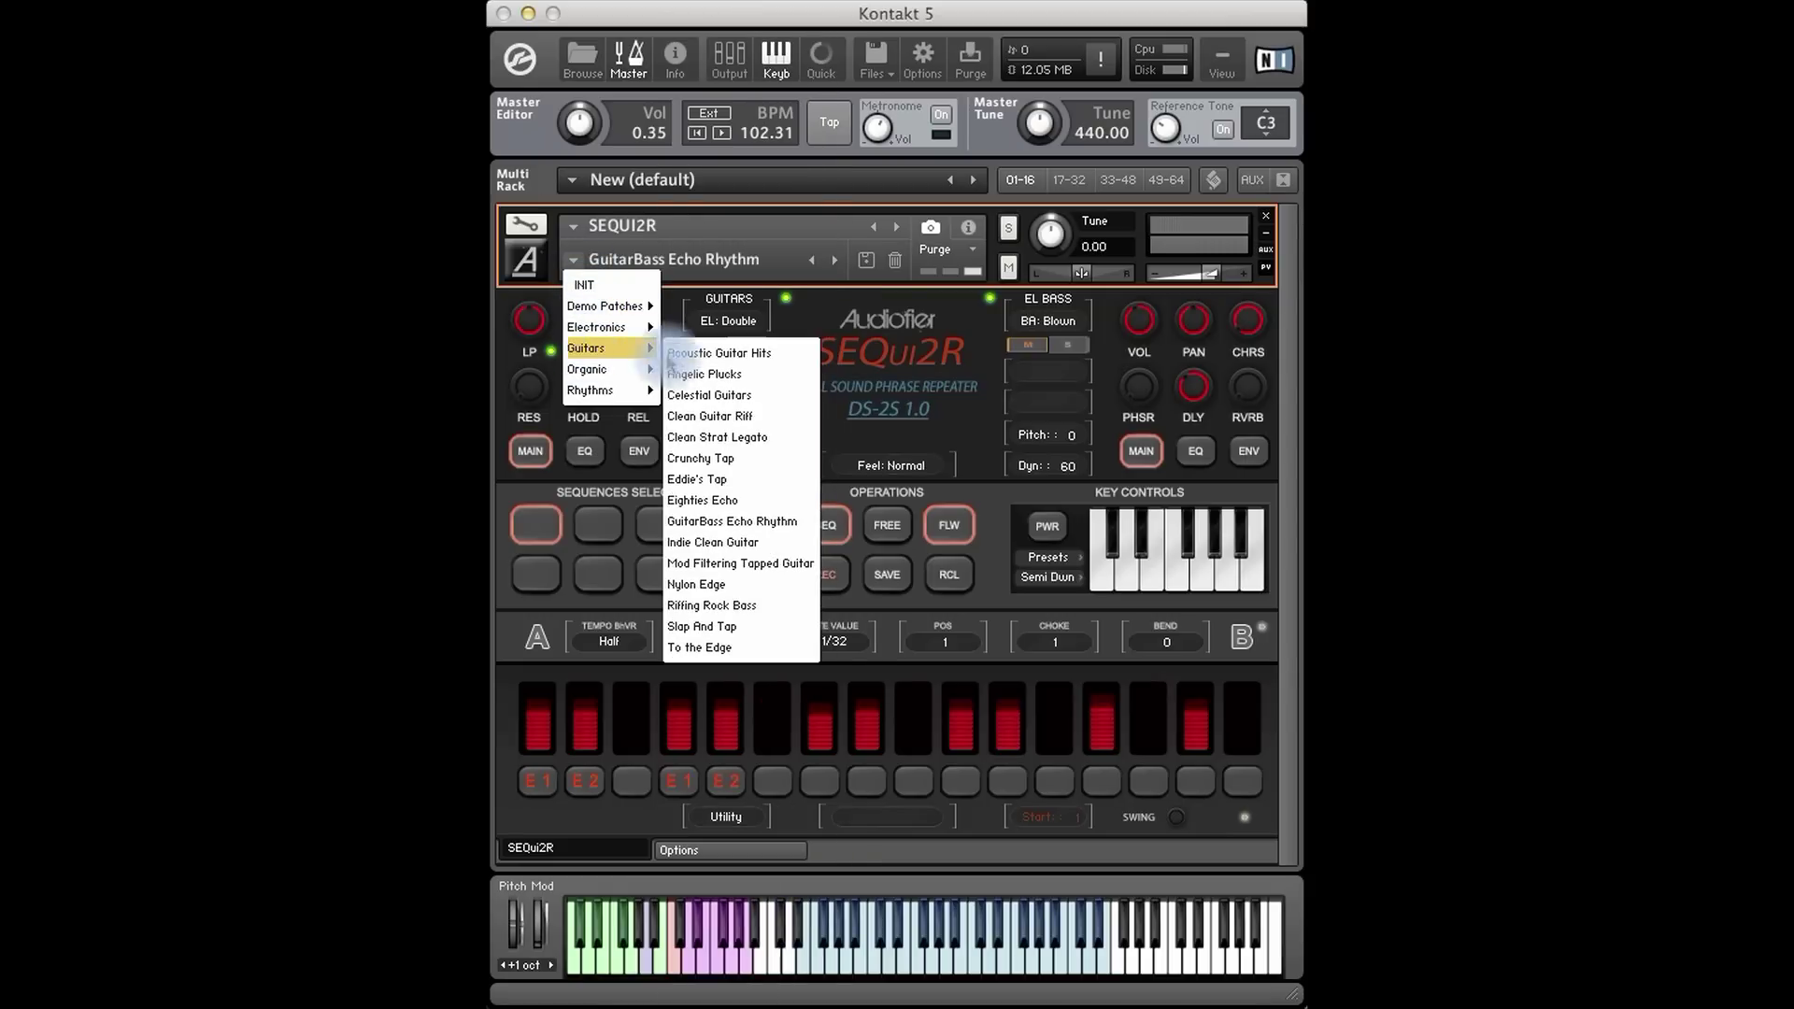
{"action": "left_click", "coordinate": [751, 543]}
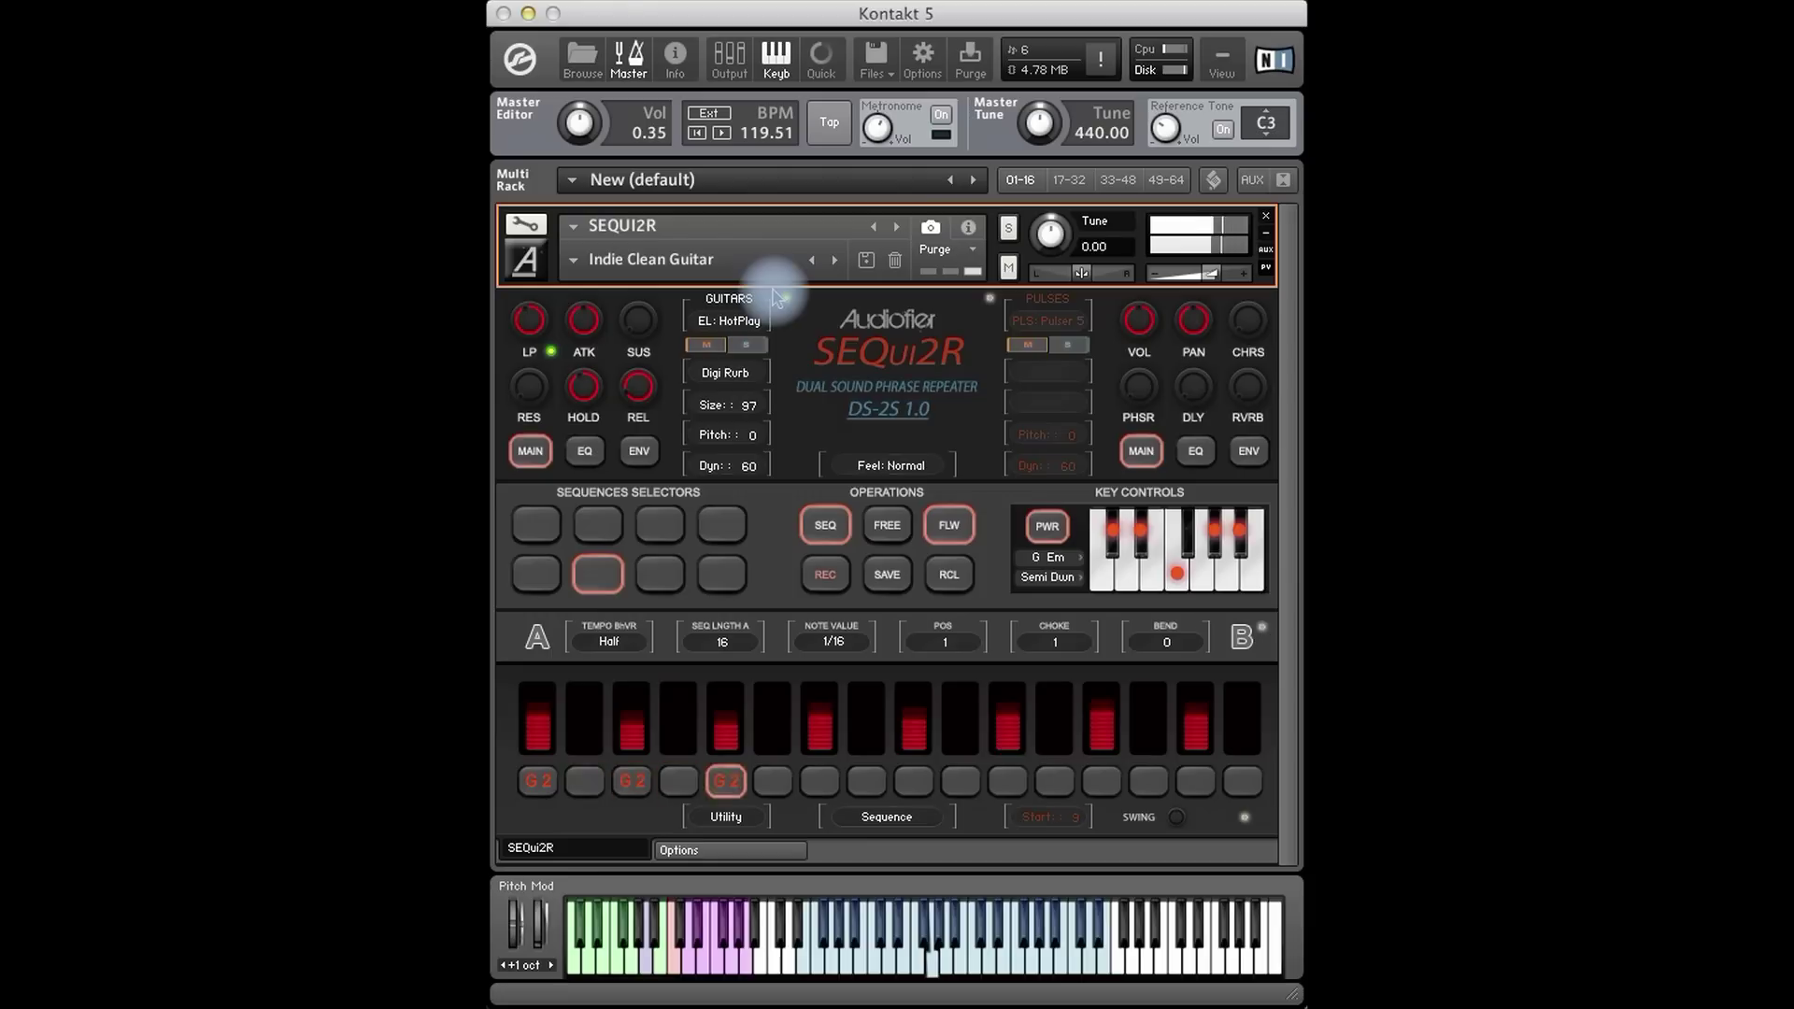
{"action": "left_click", "coordinate": [639, 451]}
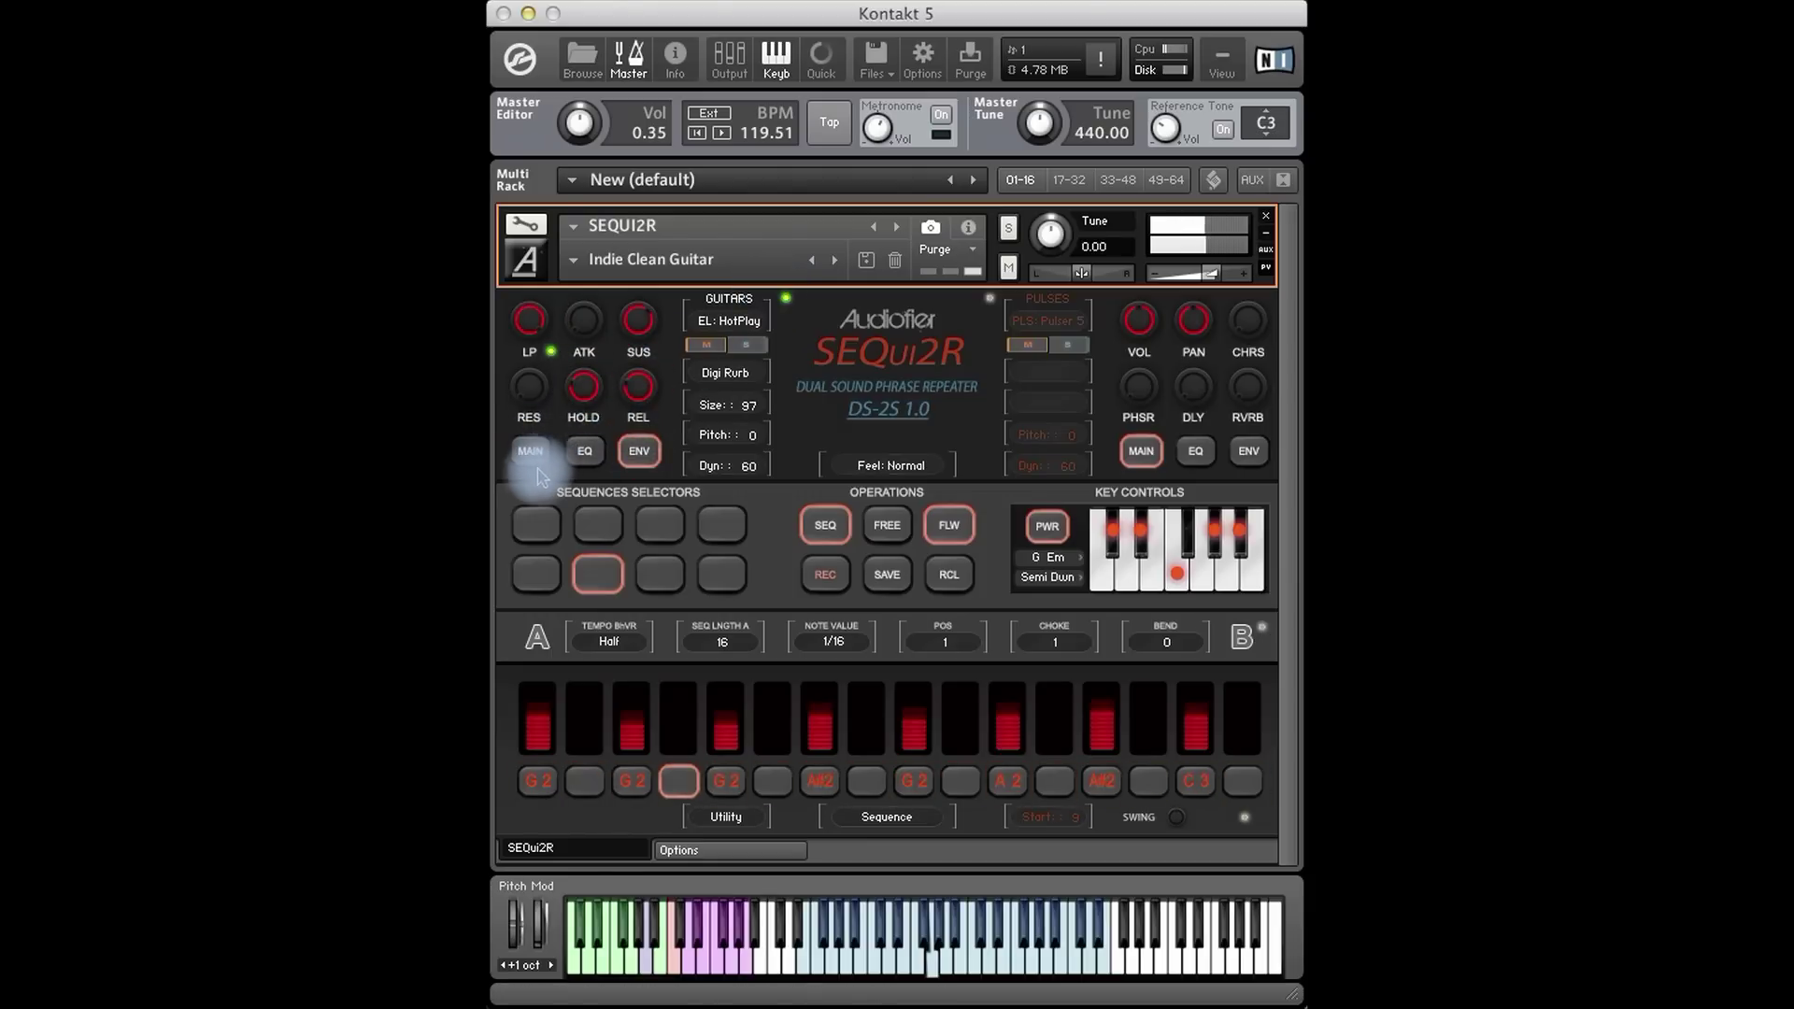
{"action": "left_click", "coordinate": [530, 454]}
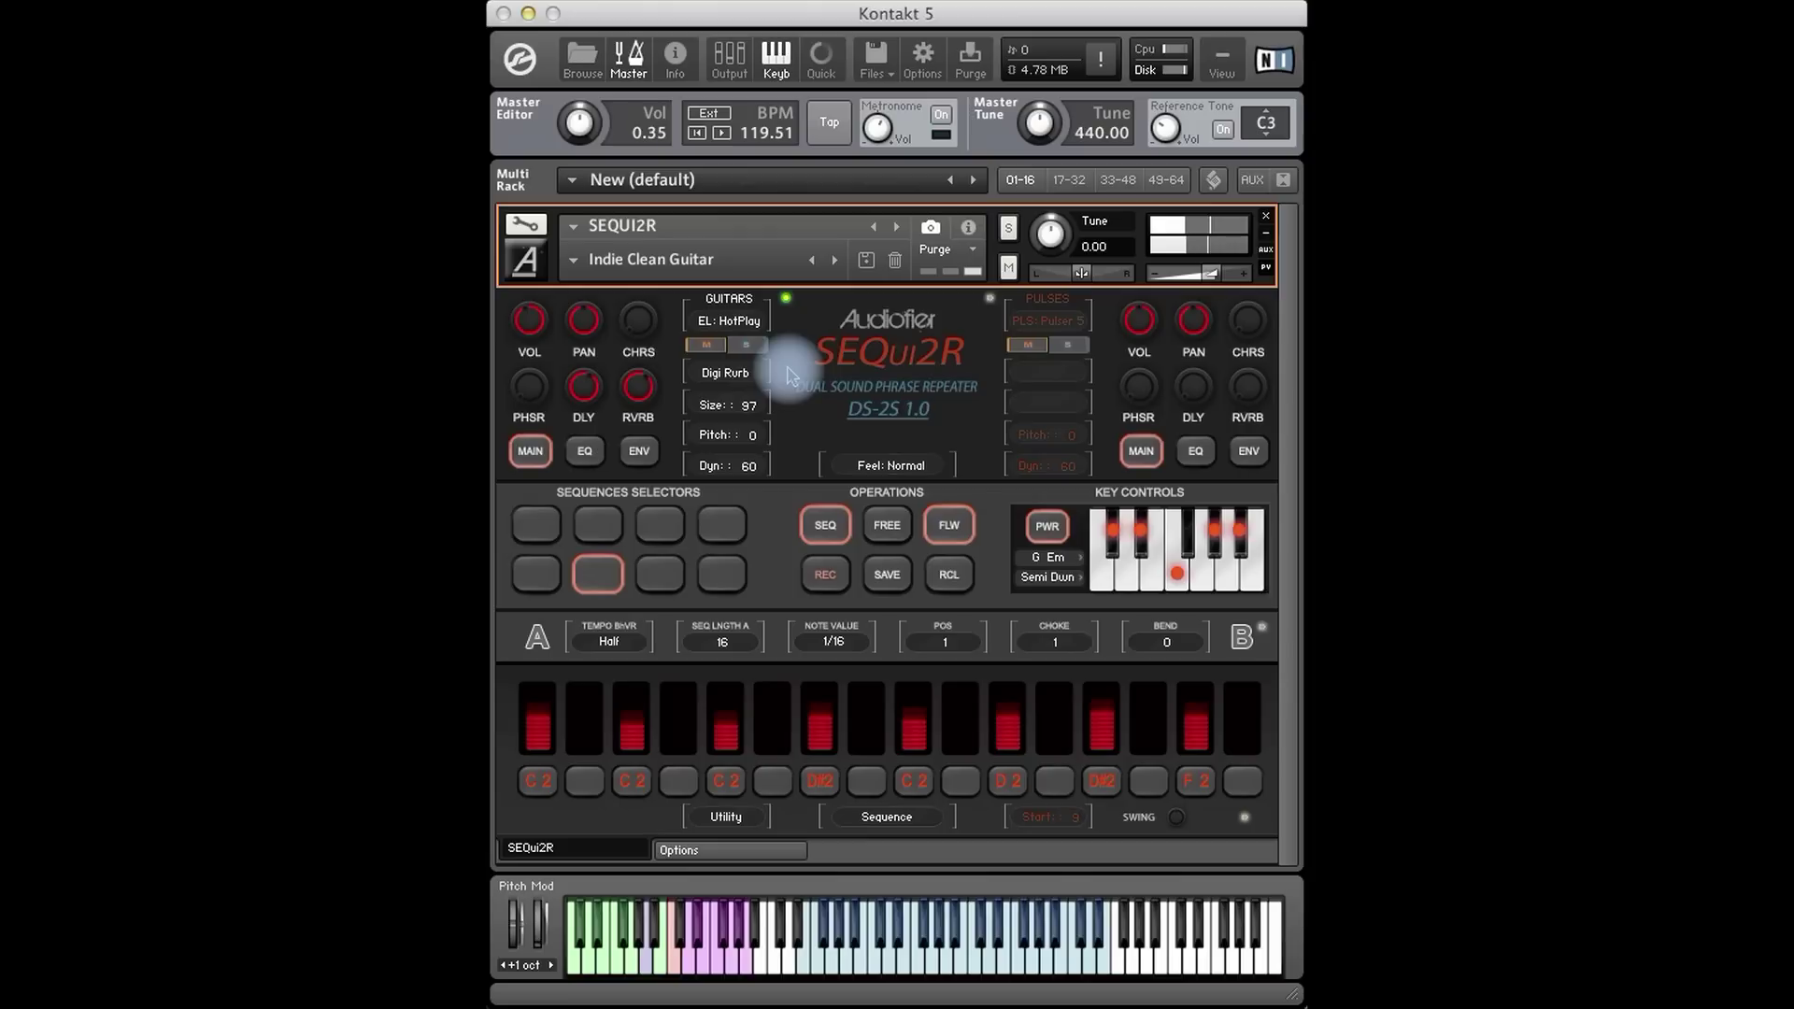
Load the Mod Filtering Tapped Guitar patch from the Guitars category.
{"action": "left_click", "coordinate": [570, 261]}
{"action": "mouse_move", "coordinate": [591, 349]}
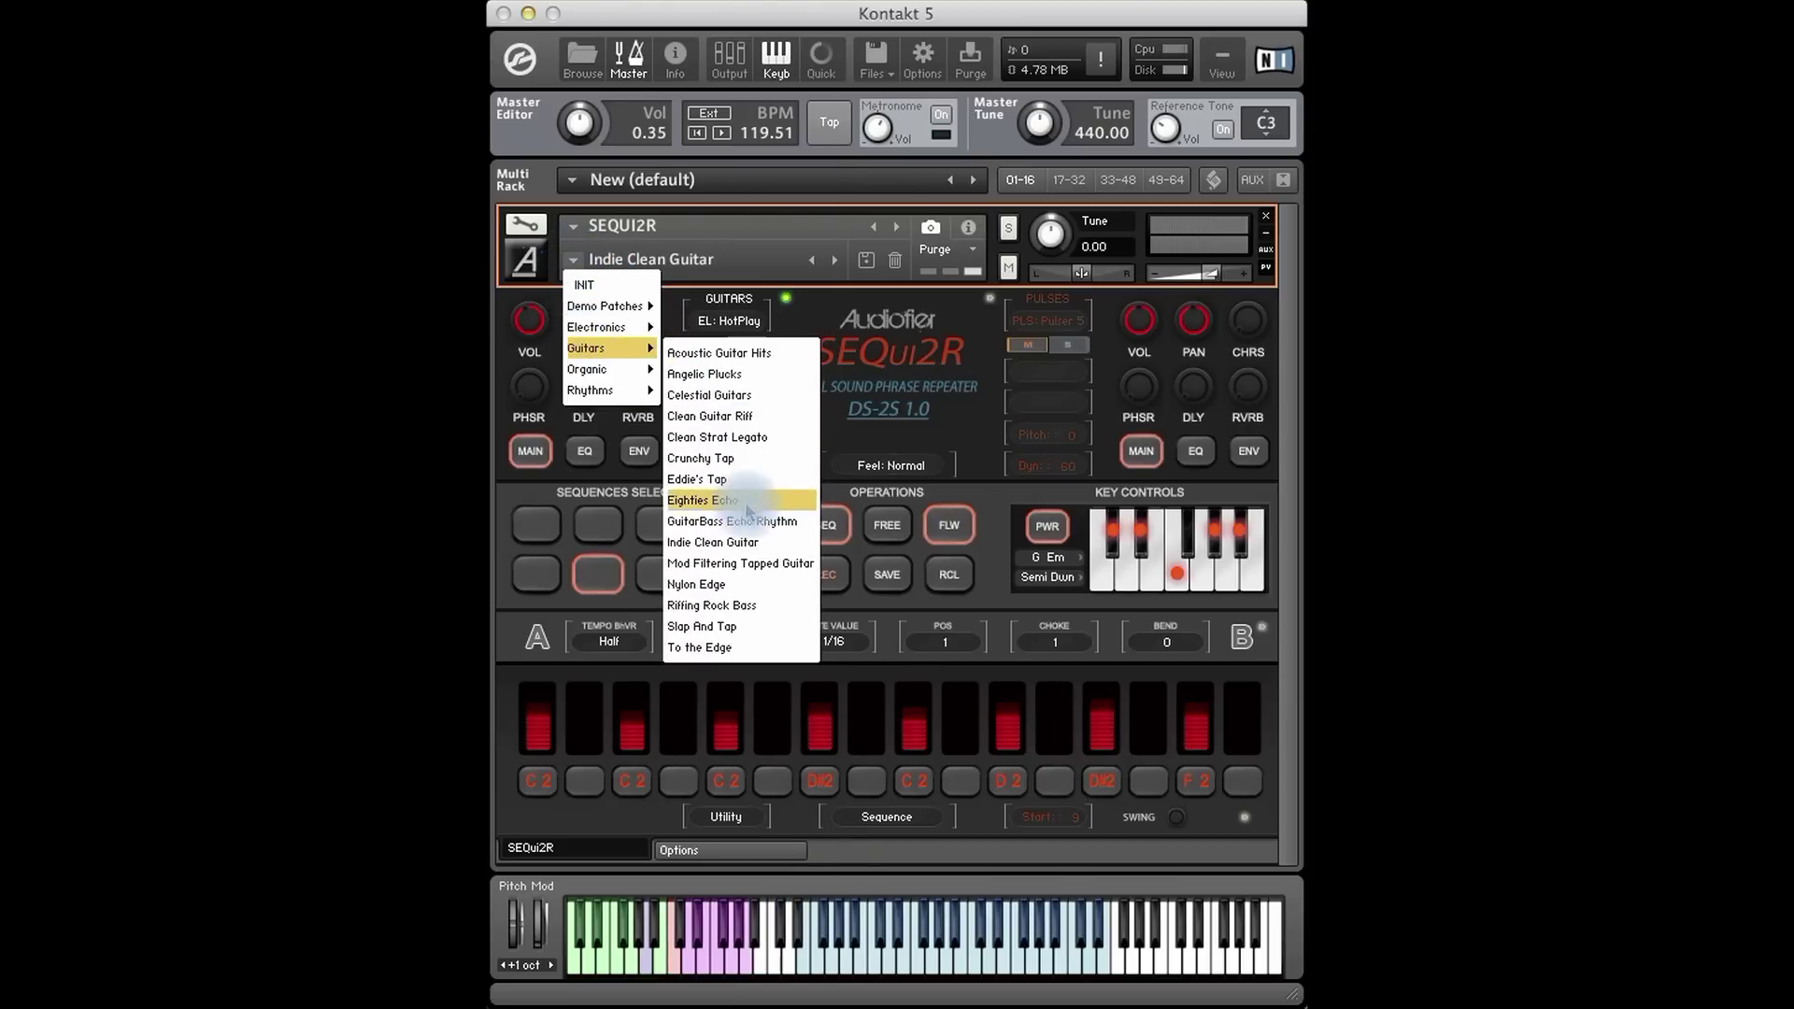
{"action": "left_click", "coordinate": [737, 563]}
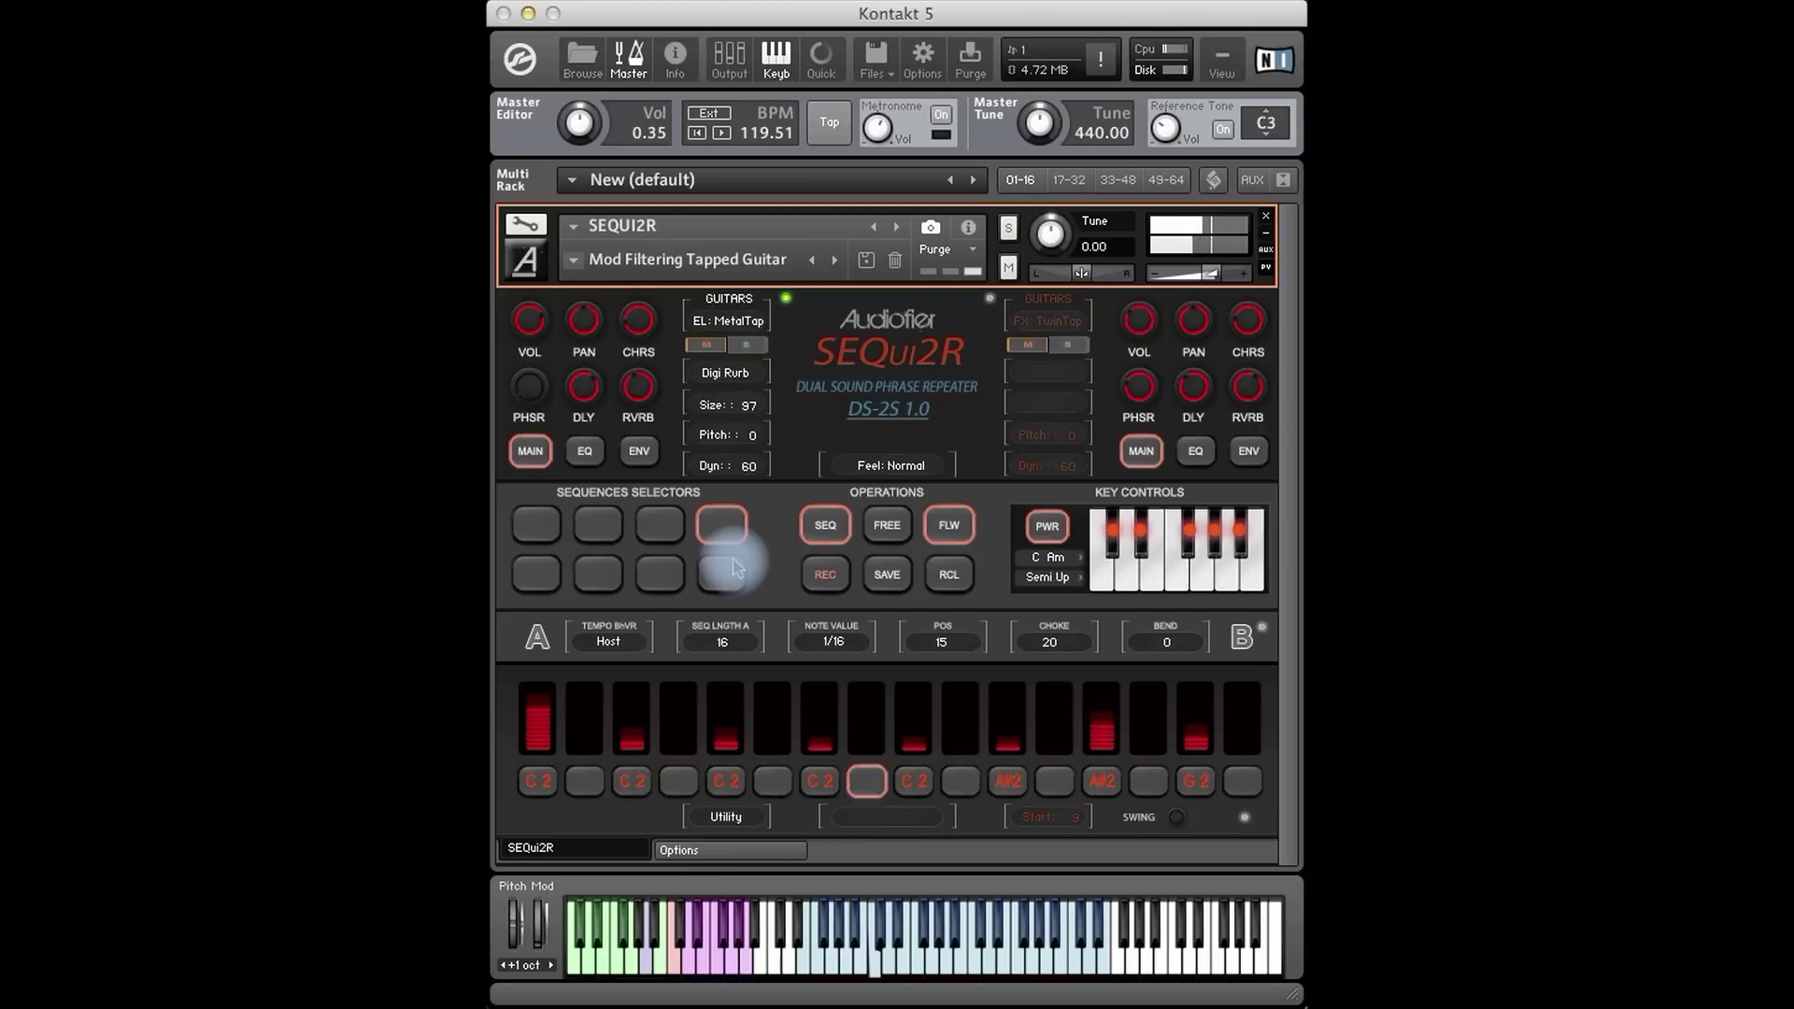
Recall the second, first, eighth and fifth sequences of the Mod Filtering Tapped Guitar patch in turn.
{"action": "left_click", "coordinate": [598, 525]}
{"action": "left_click", "coordinate": [949, 575]}
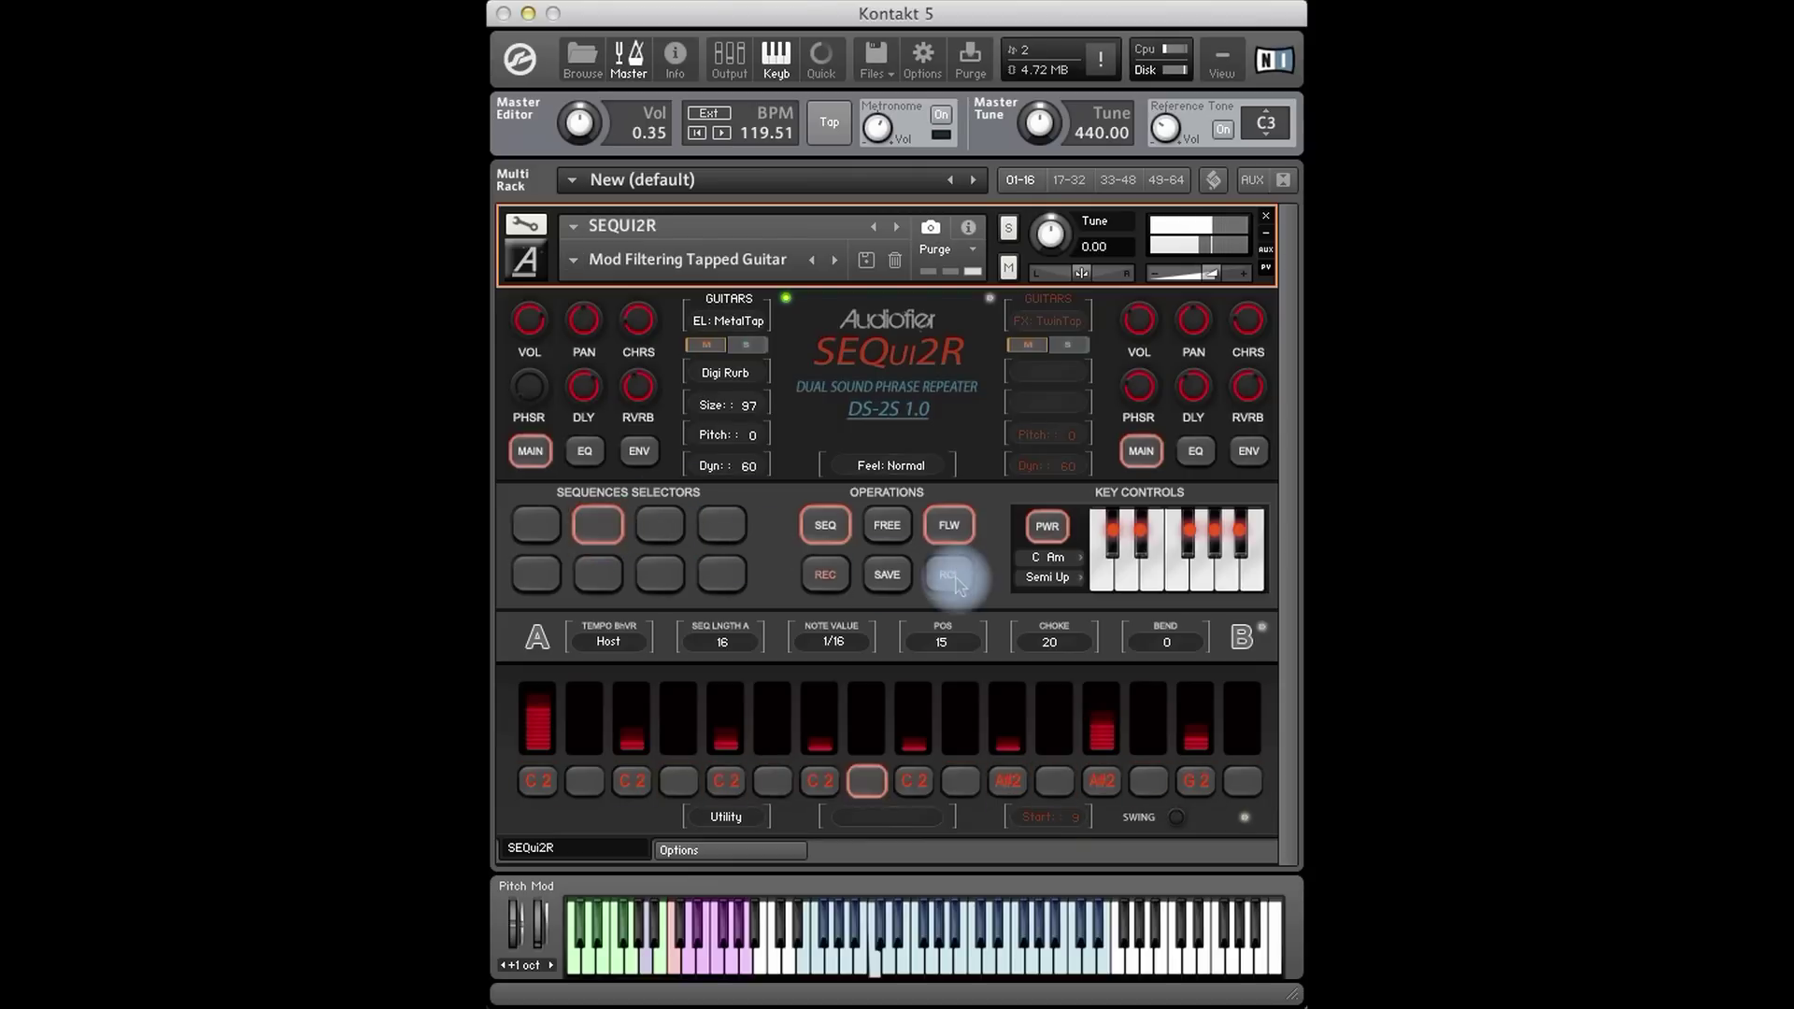
{"action": "left_click", "coordinate": [536, 525]}
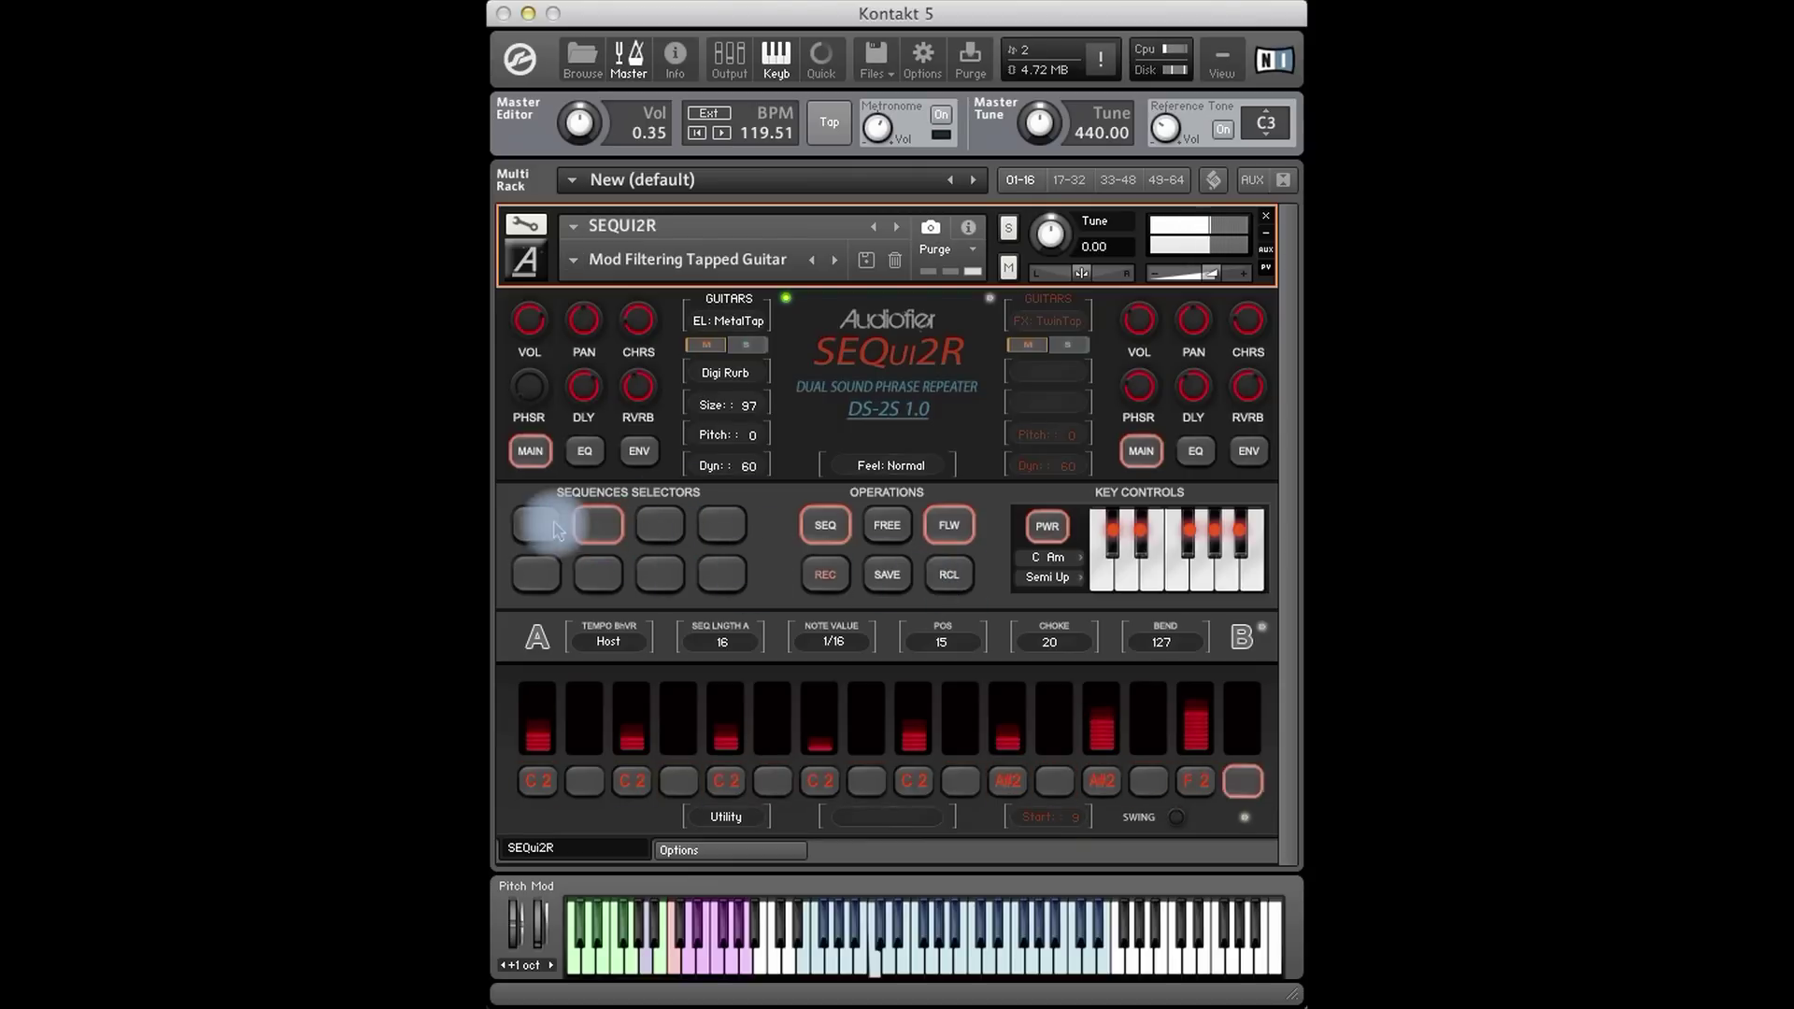
{"action": "left_click", "coordinate": [949, 575]}
{"action": "left_click", "coordinate": [721, 573]}
{"action": "left_click", "coordinate": [948, 579]}
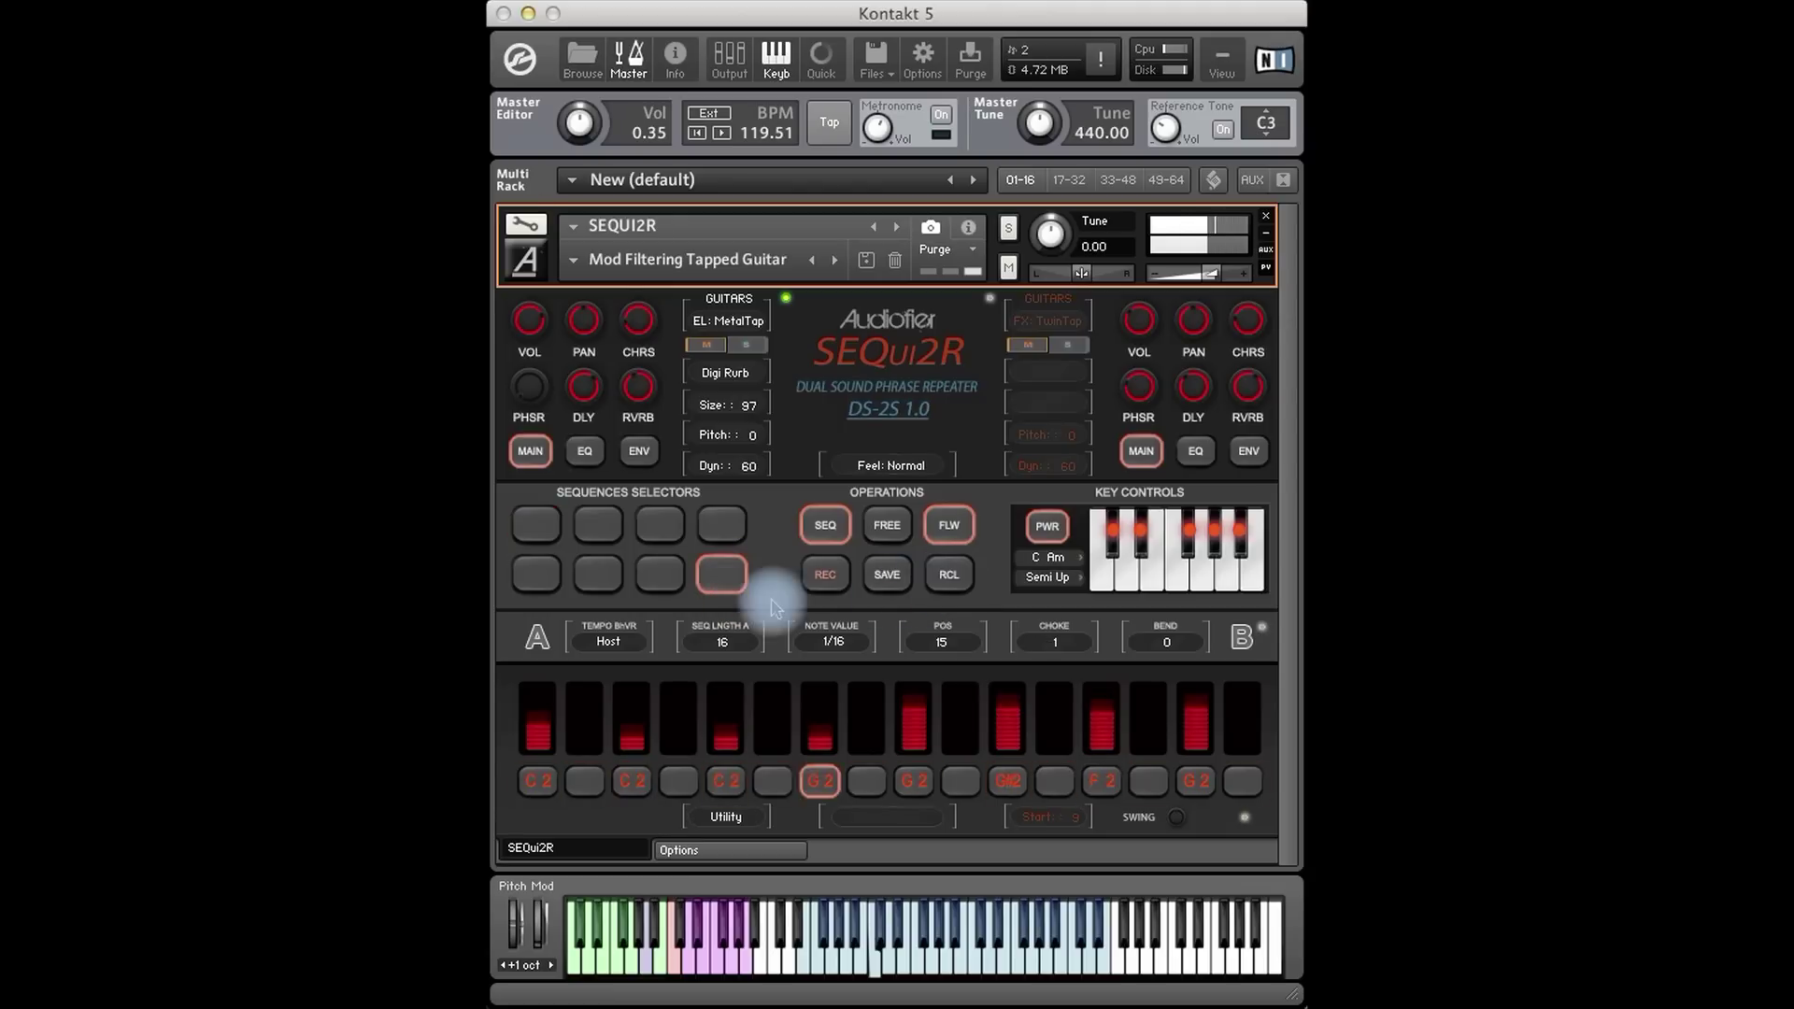
{"action": "left_click", "coordinate": [536, 574]}
{"action": "left_click", "coordinate": [949, 576]}
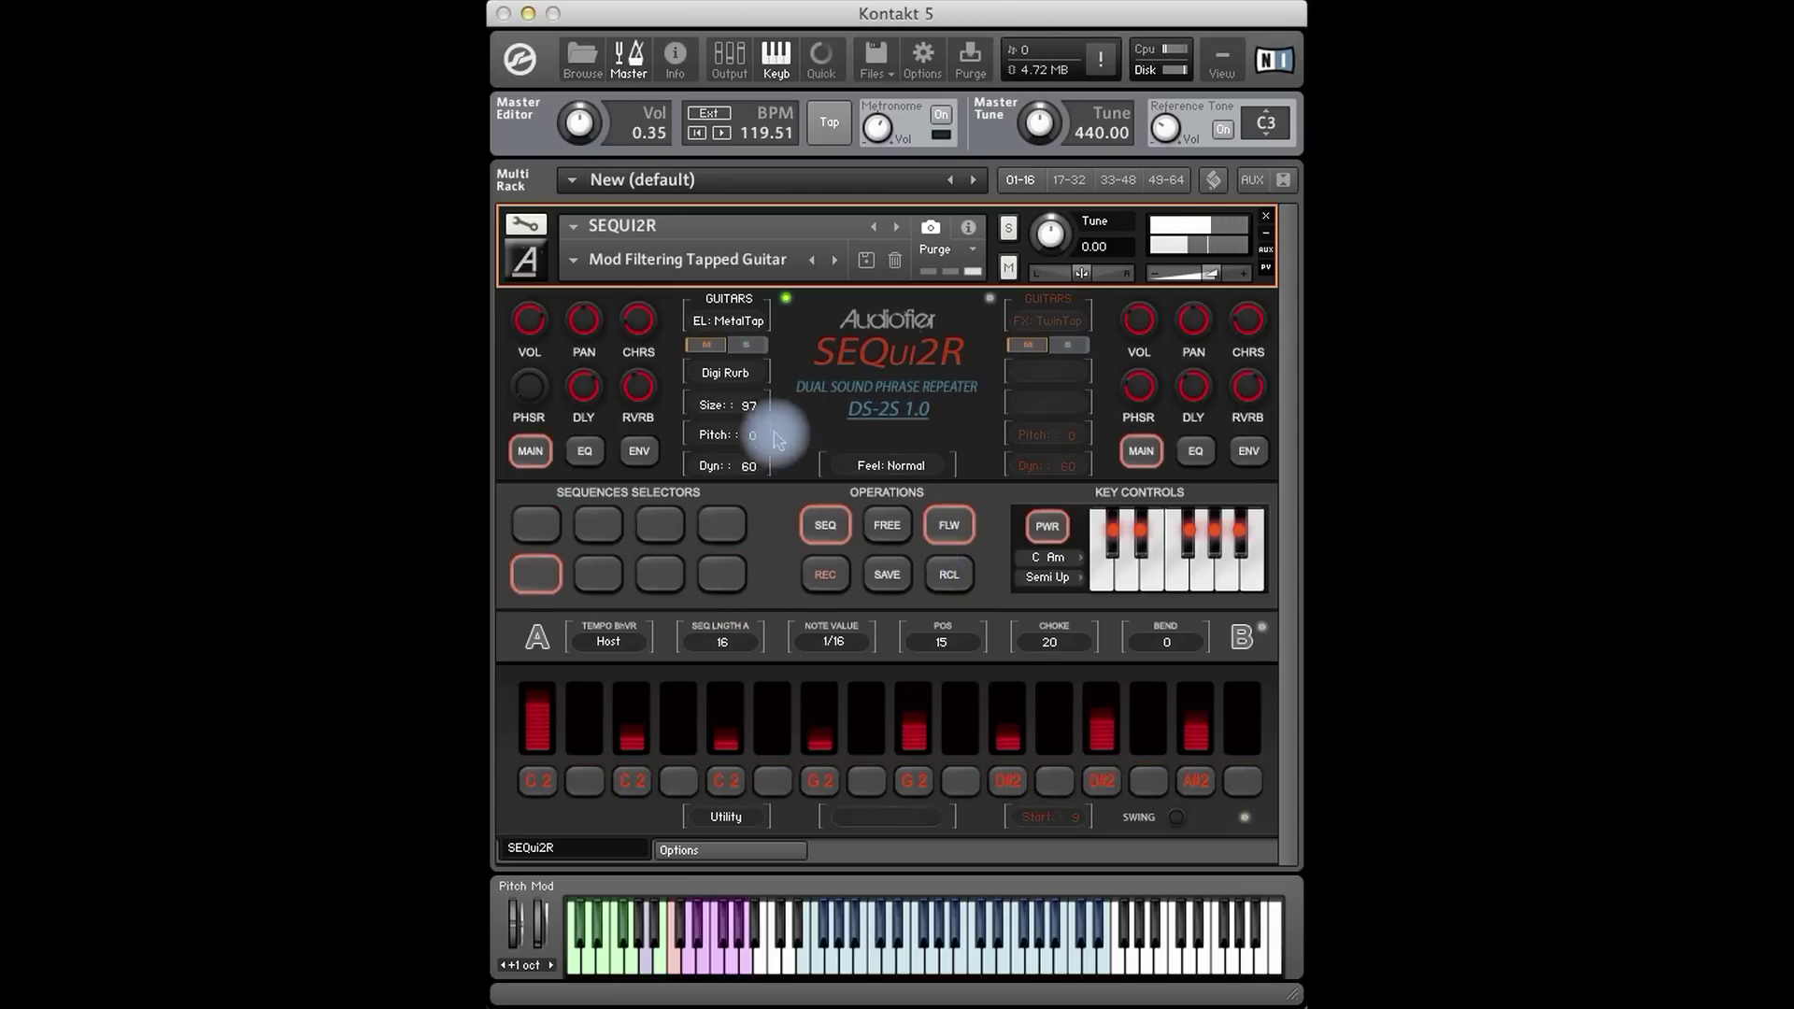
Load the Nylon Edge patch from the Guitars category.
{"action": "left_click", "coordinate": [573, 259]}
{"action": "mouse_move", "coordinate": [593, 349]}
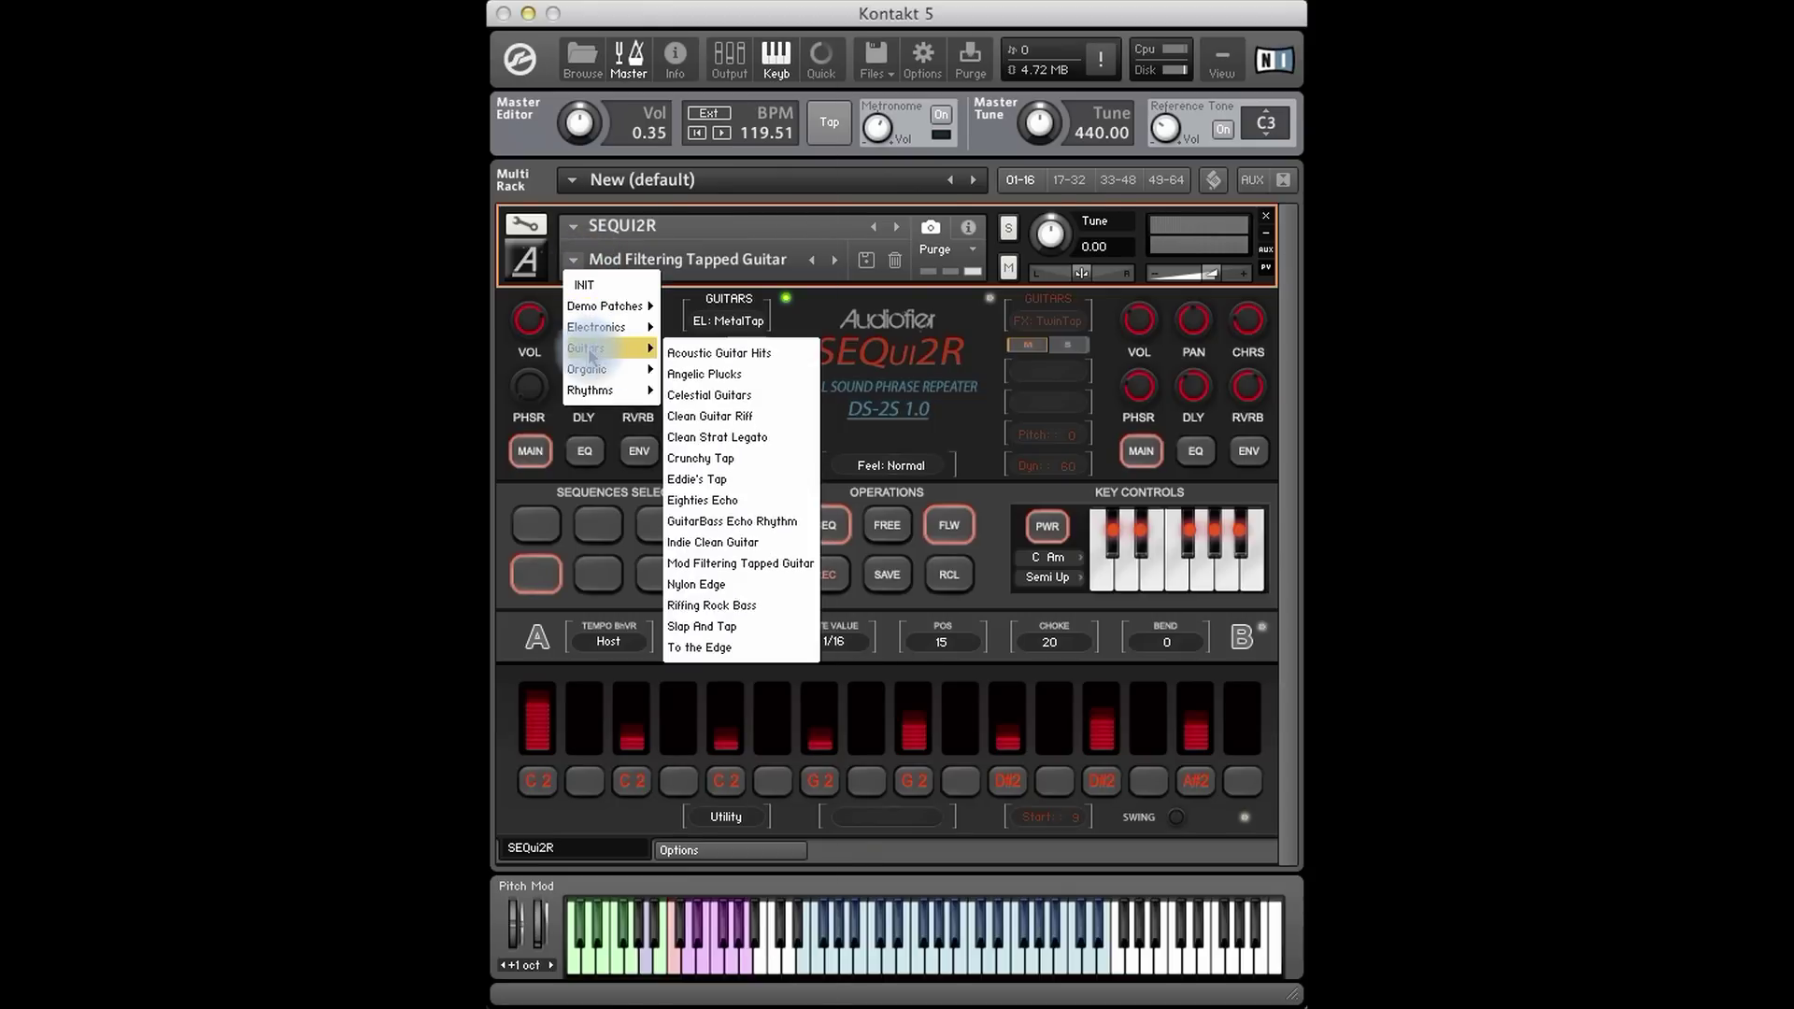
{"action": "left_click", "coordinate": [739, 585]}
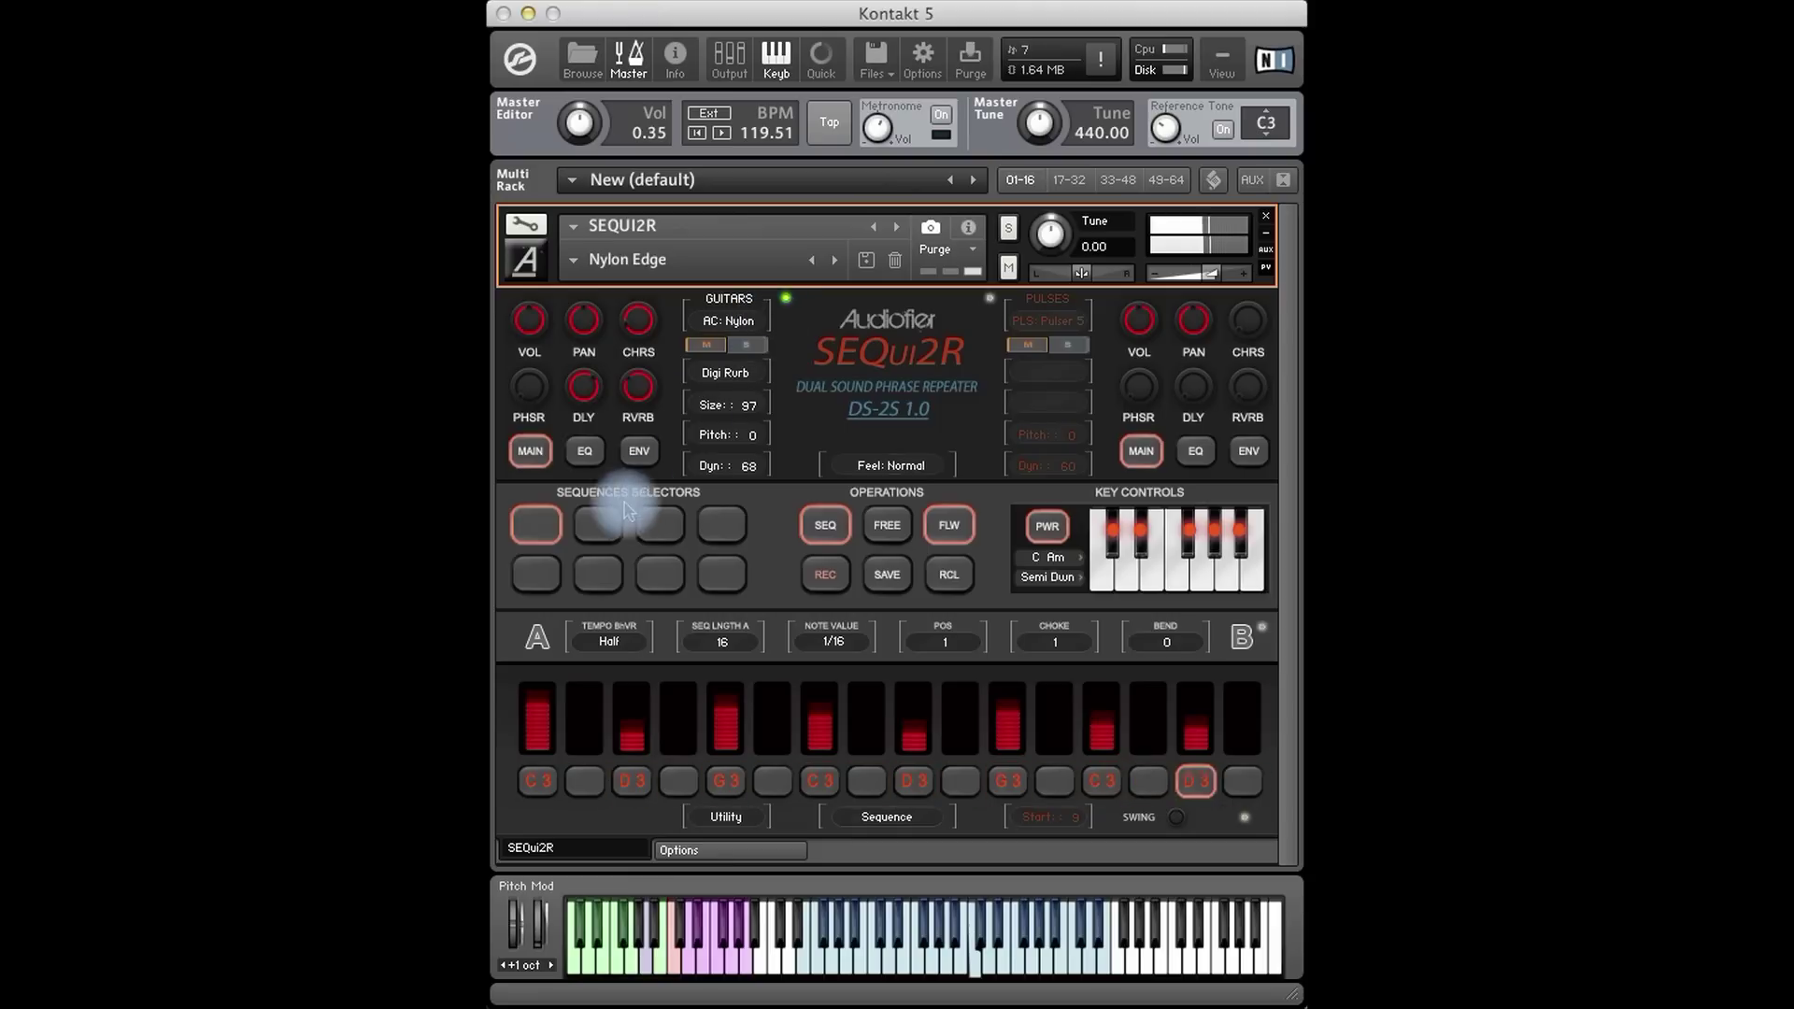
Recall the second, third and fourth sequences of the Nylon Edge patch in turn.
{"action": "left_click", "coordinate": [600, 521]}
{"action": "left_click", "coordinate": [972, 579]}
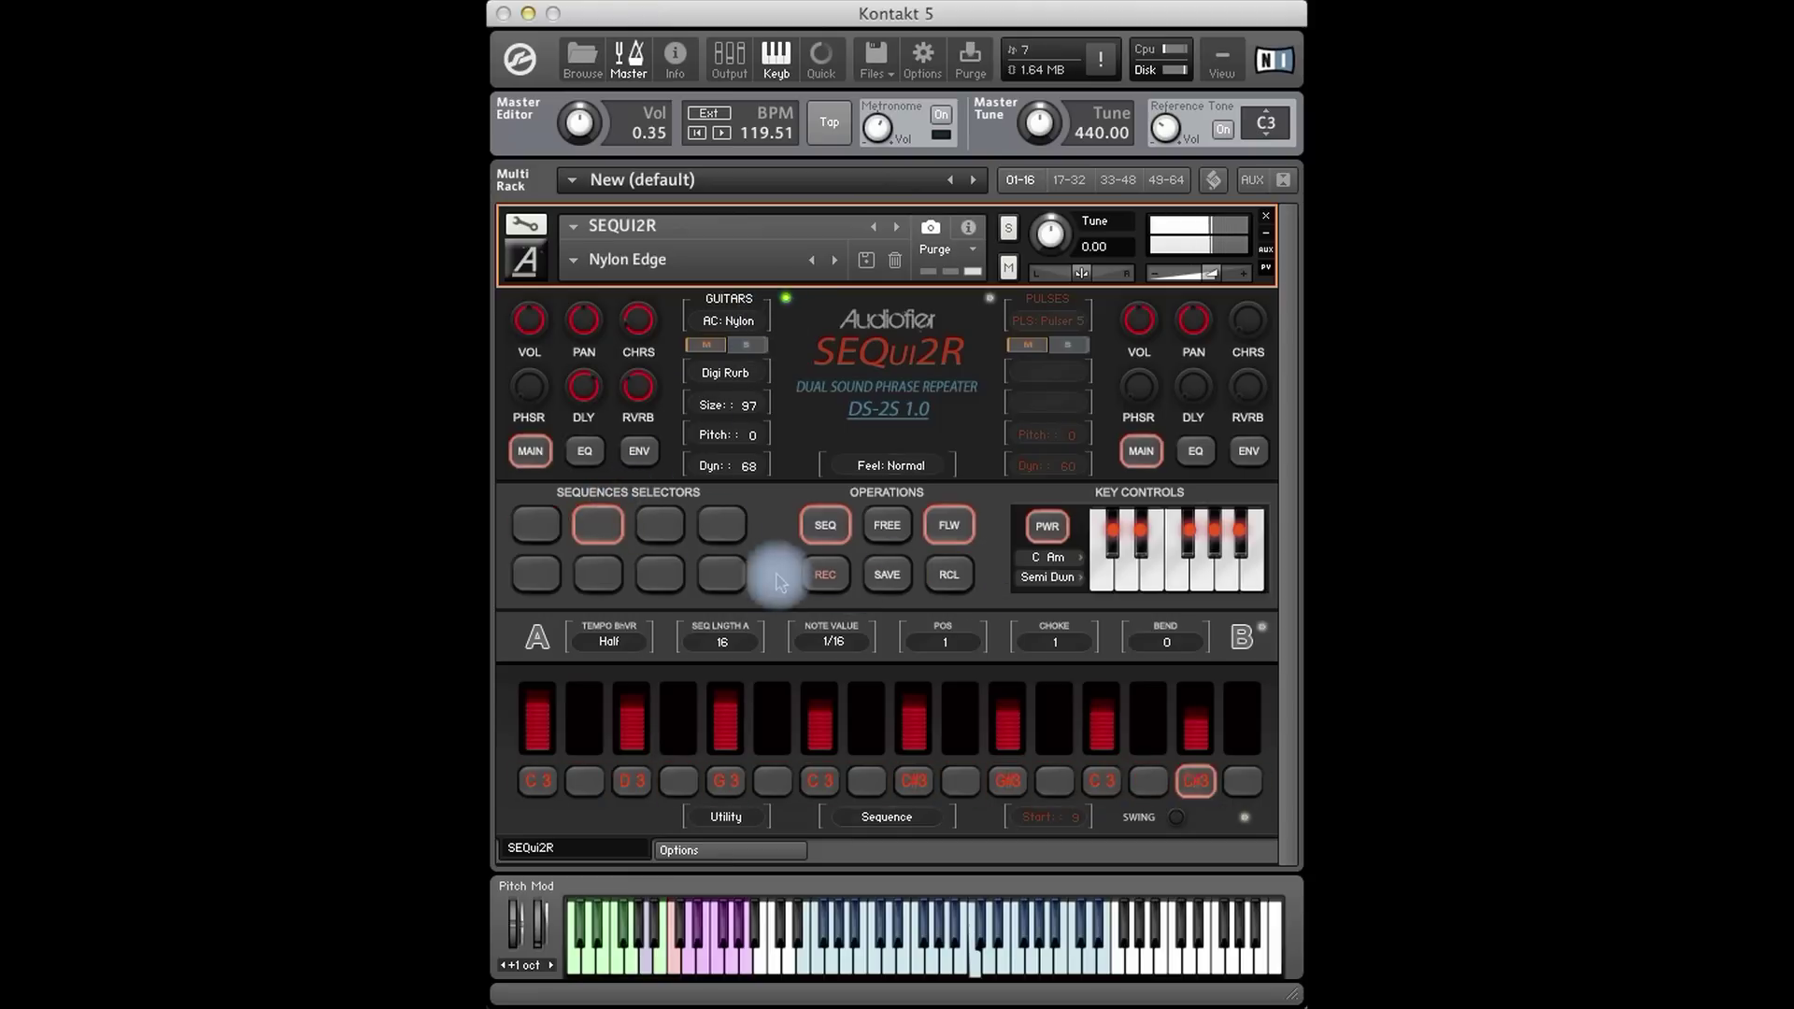
{"action": "left_click", "coordinate": [660, 524]}
{"action": "left_click", "coordinate": [952, 577]}
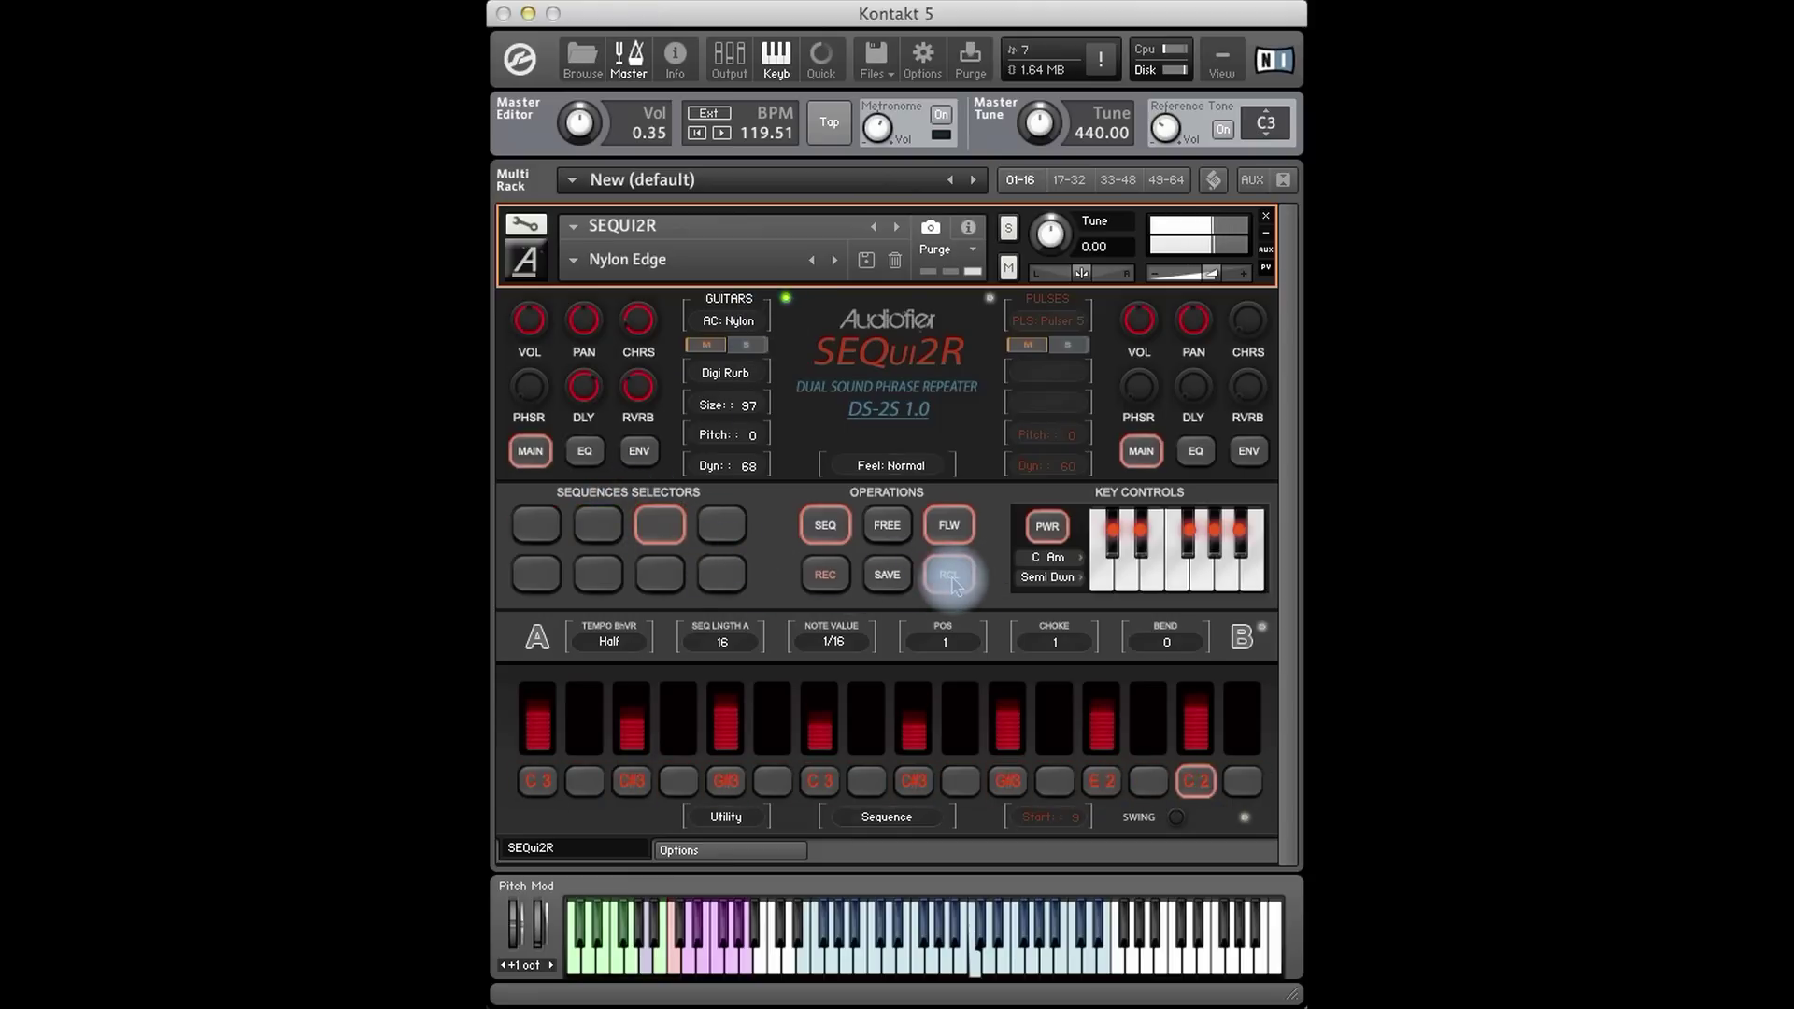
{"action": "left_click", "coordinate": [887, 591]}
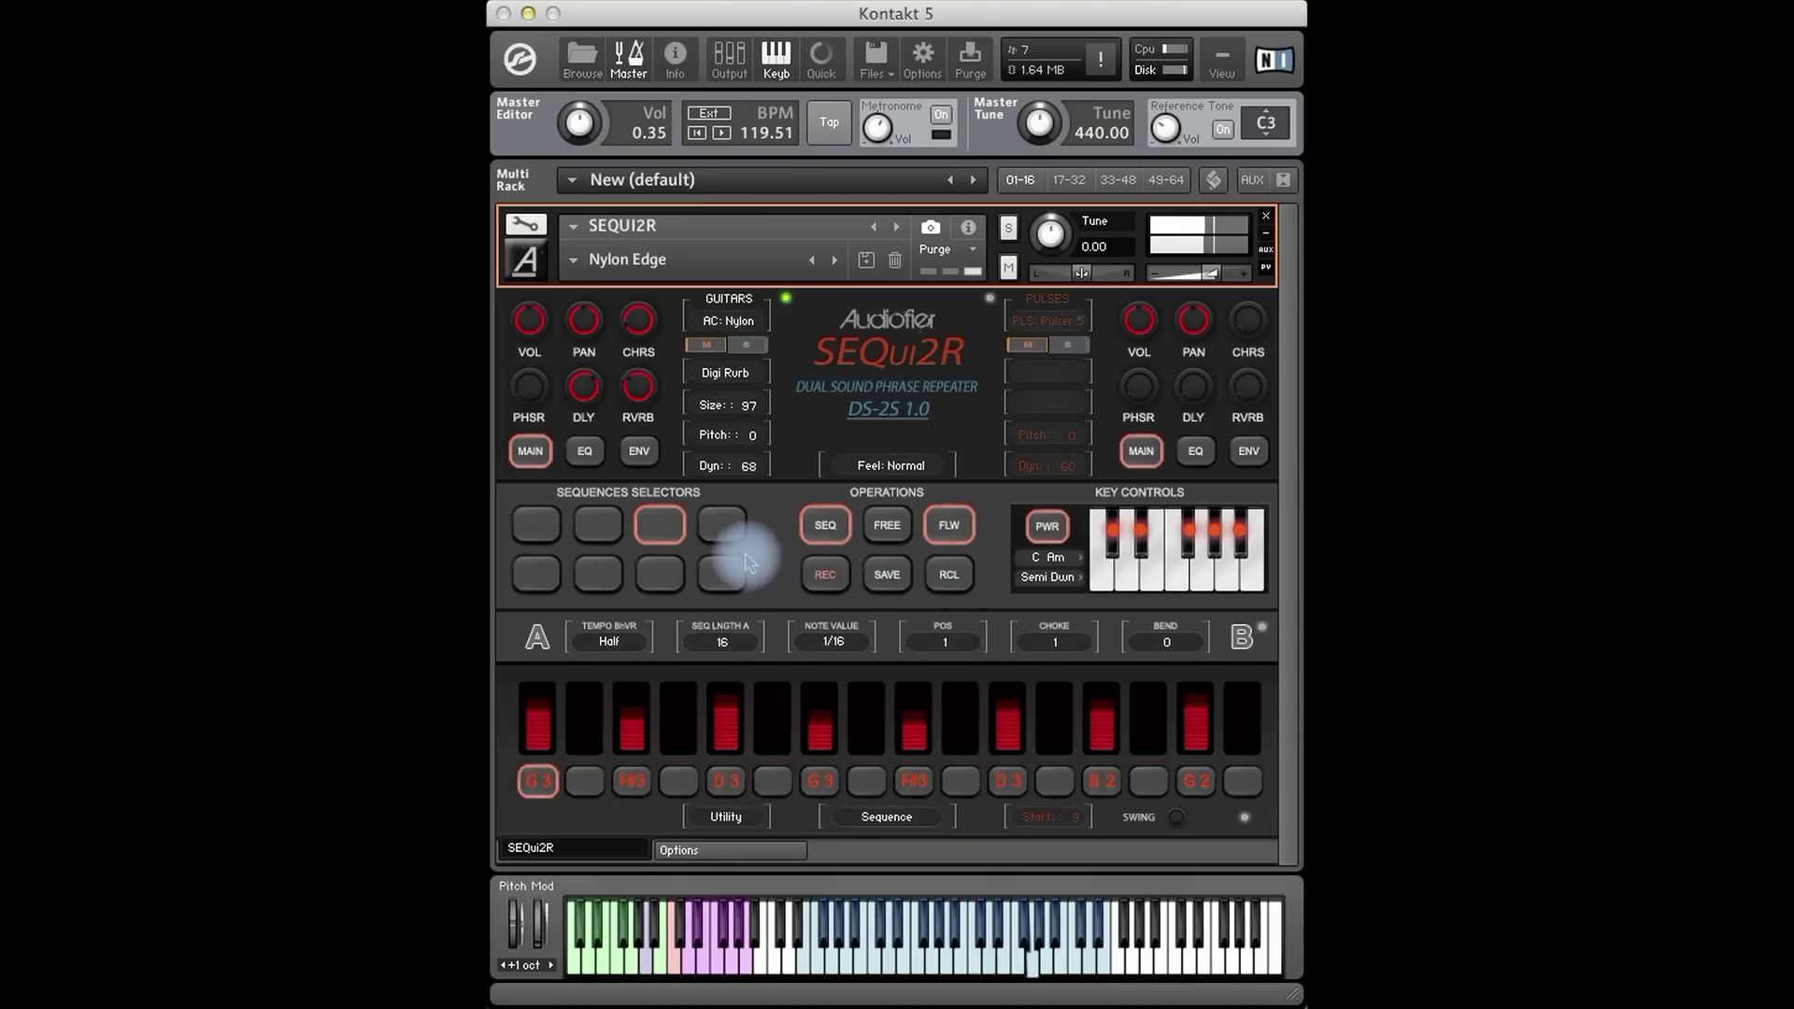
{"action": "left_click", "coordinate": [725, 526]}
{"action": "left_click", "coordinate": [945, 576]}
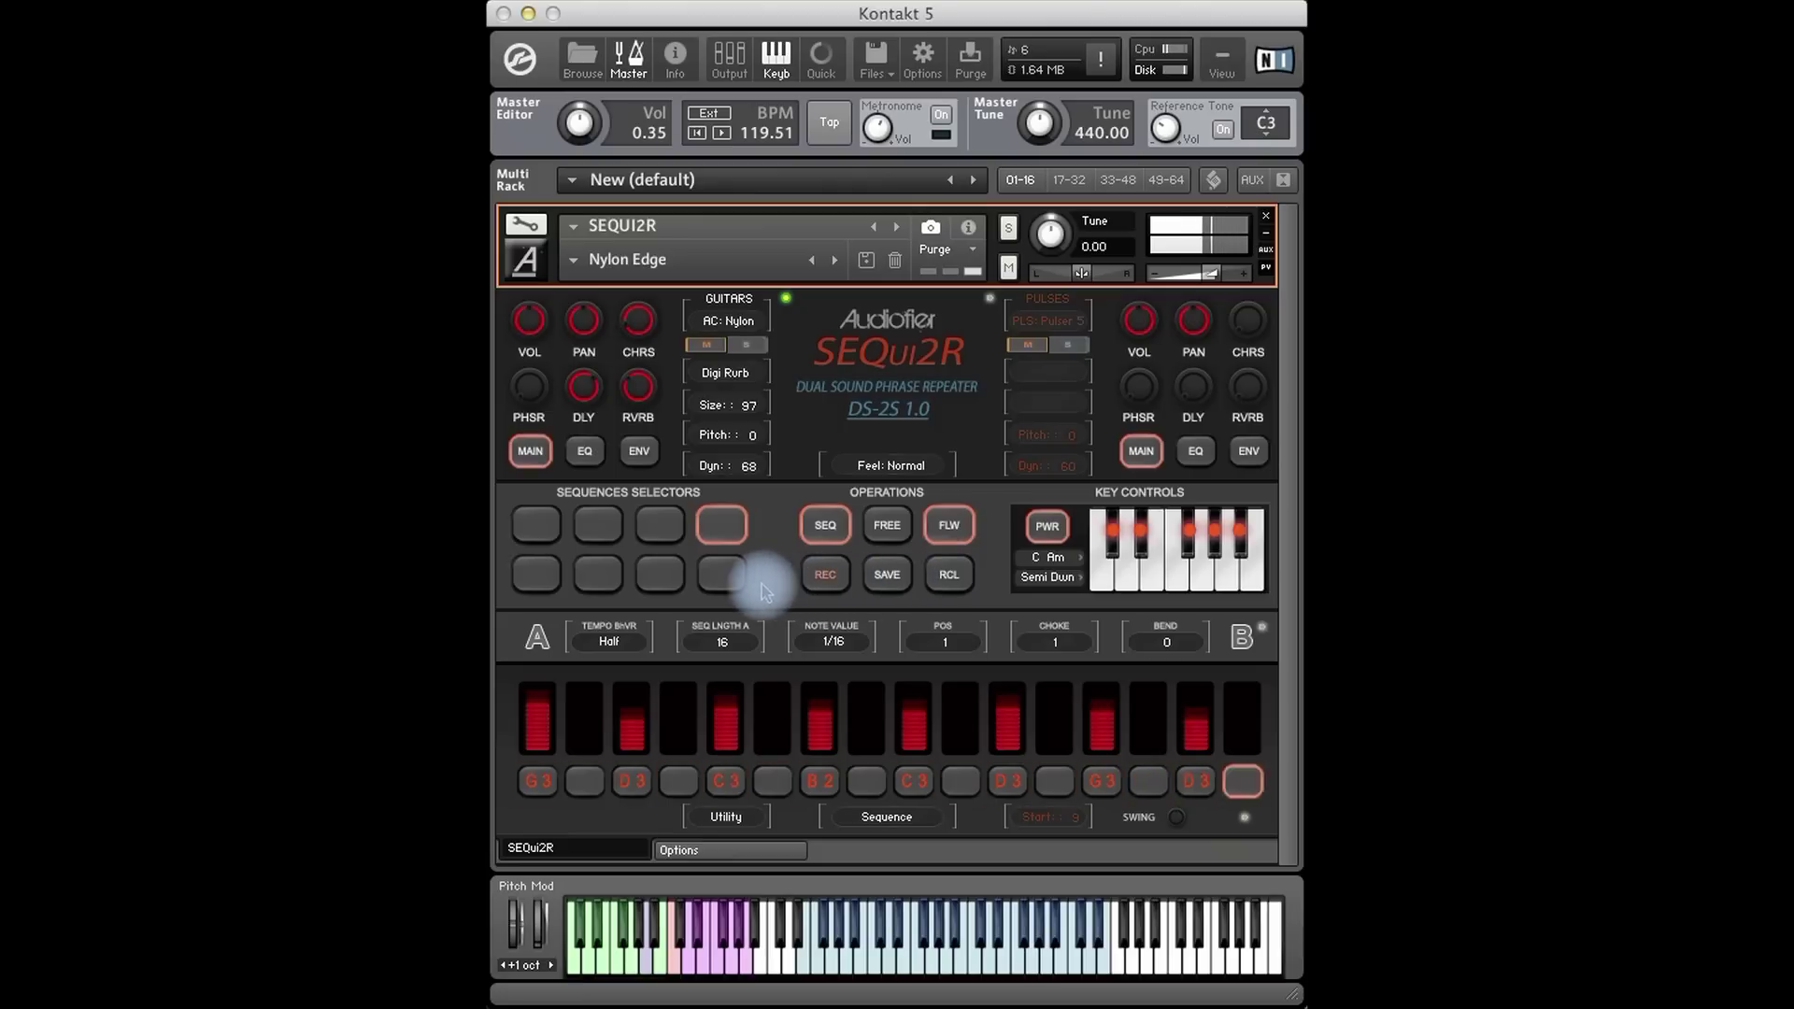
Load the Riffing Rock Bass patch from the Guitars category and lower the master tempo to 78.90 BPM.
{"action": "left_click", "coordinate": [572, 261]}
{"action": "mouse_move", "coordinate": [589, 349]}
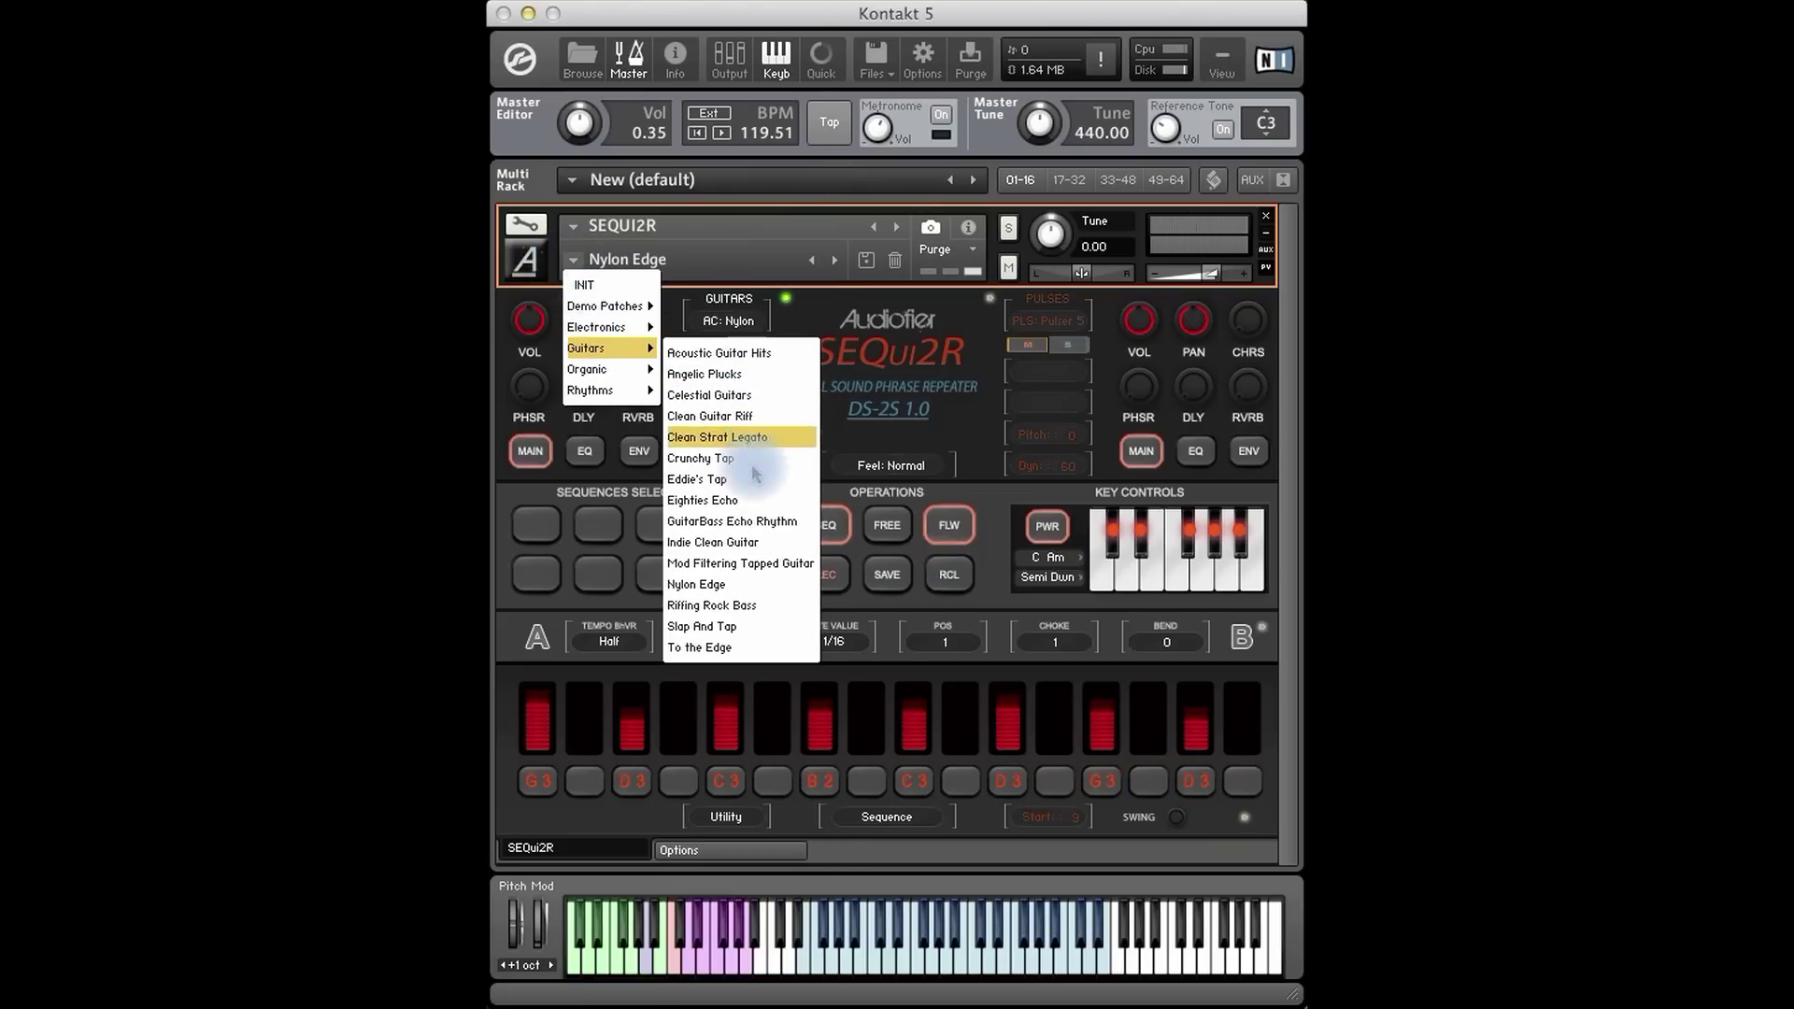
{"action": "left_click", "coordinate": [749, 607]}
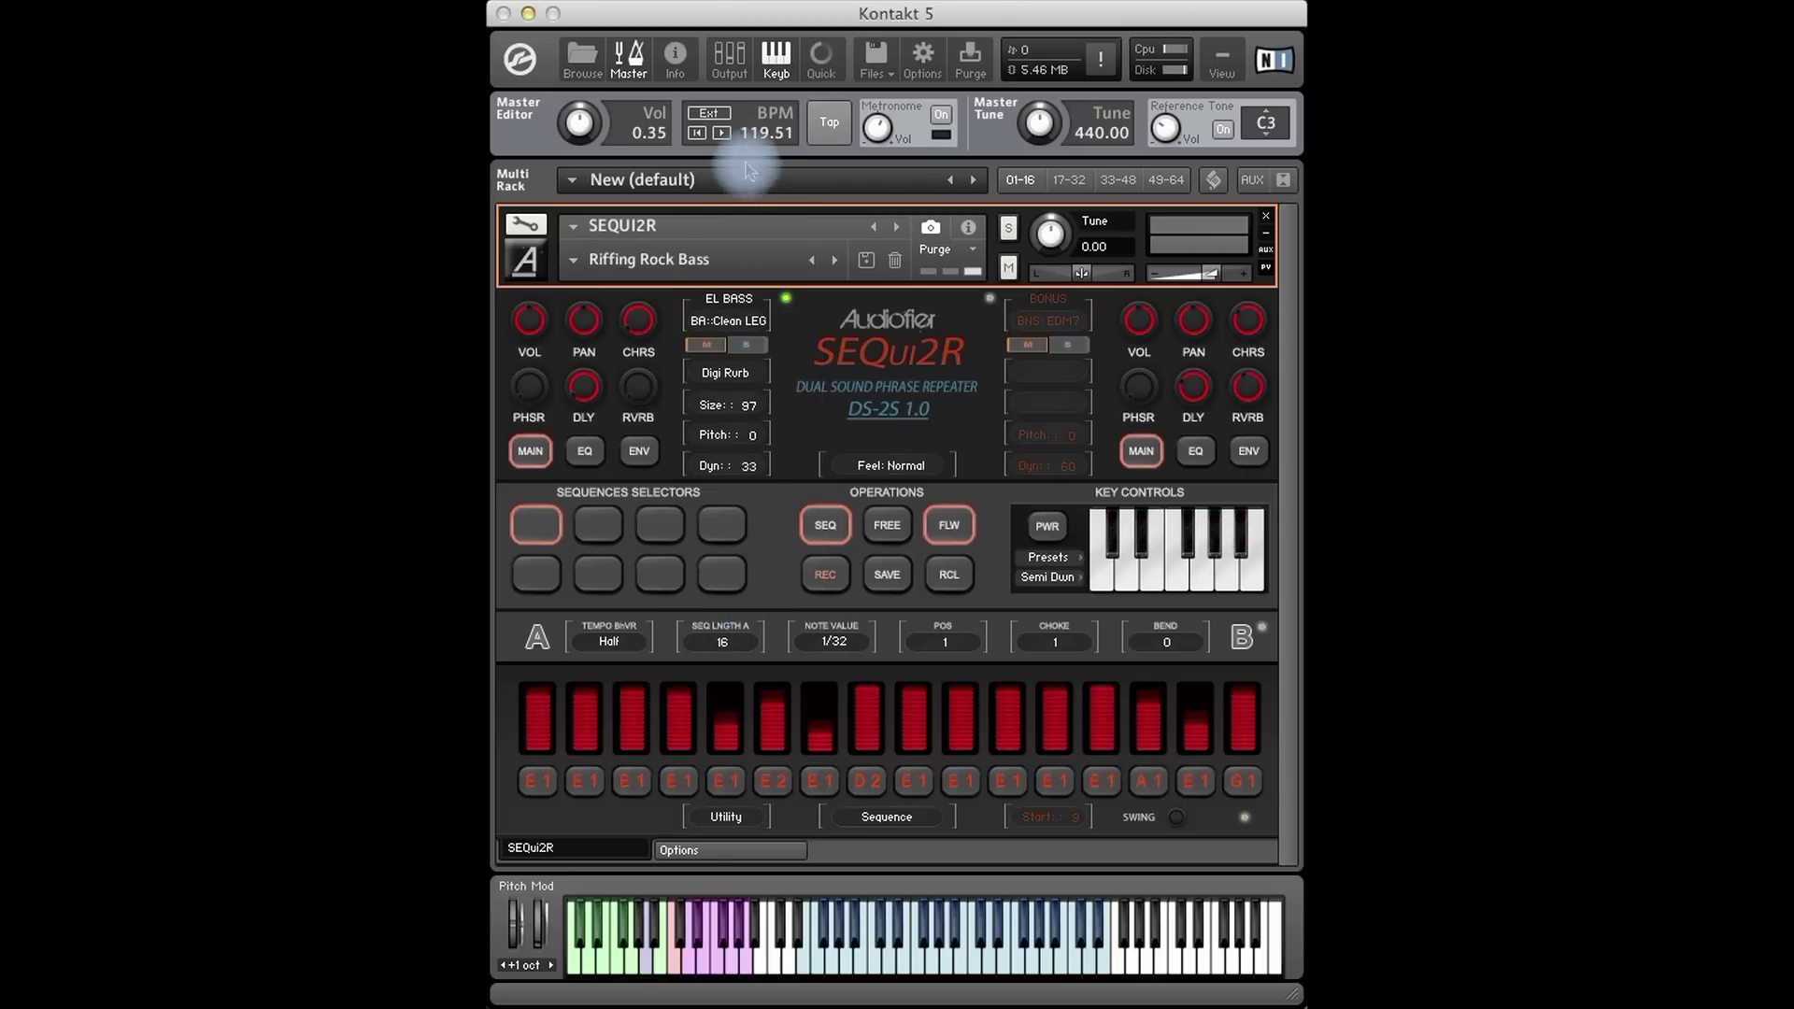
{"action": "left_click_drag", "start_coordinate": [757, 133], "coordinate": [752, 391]}
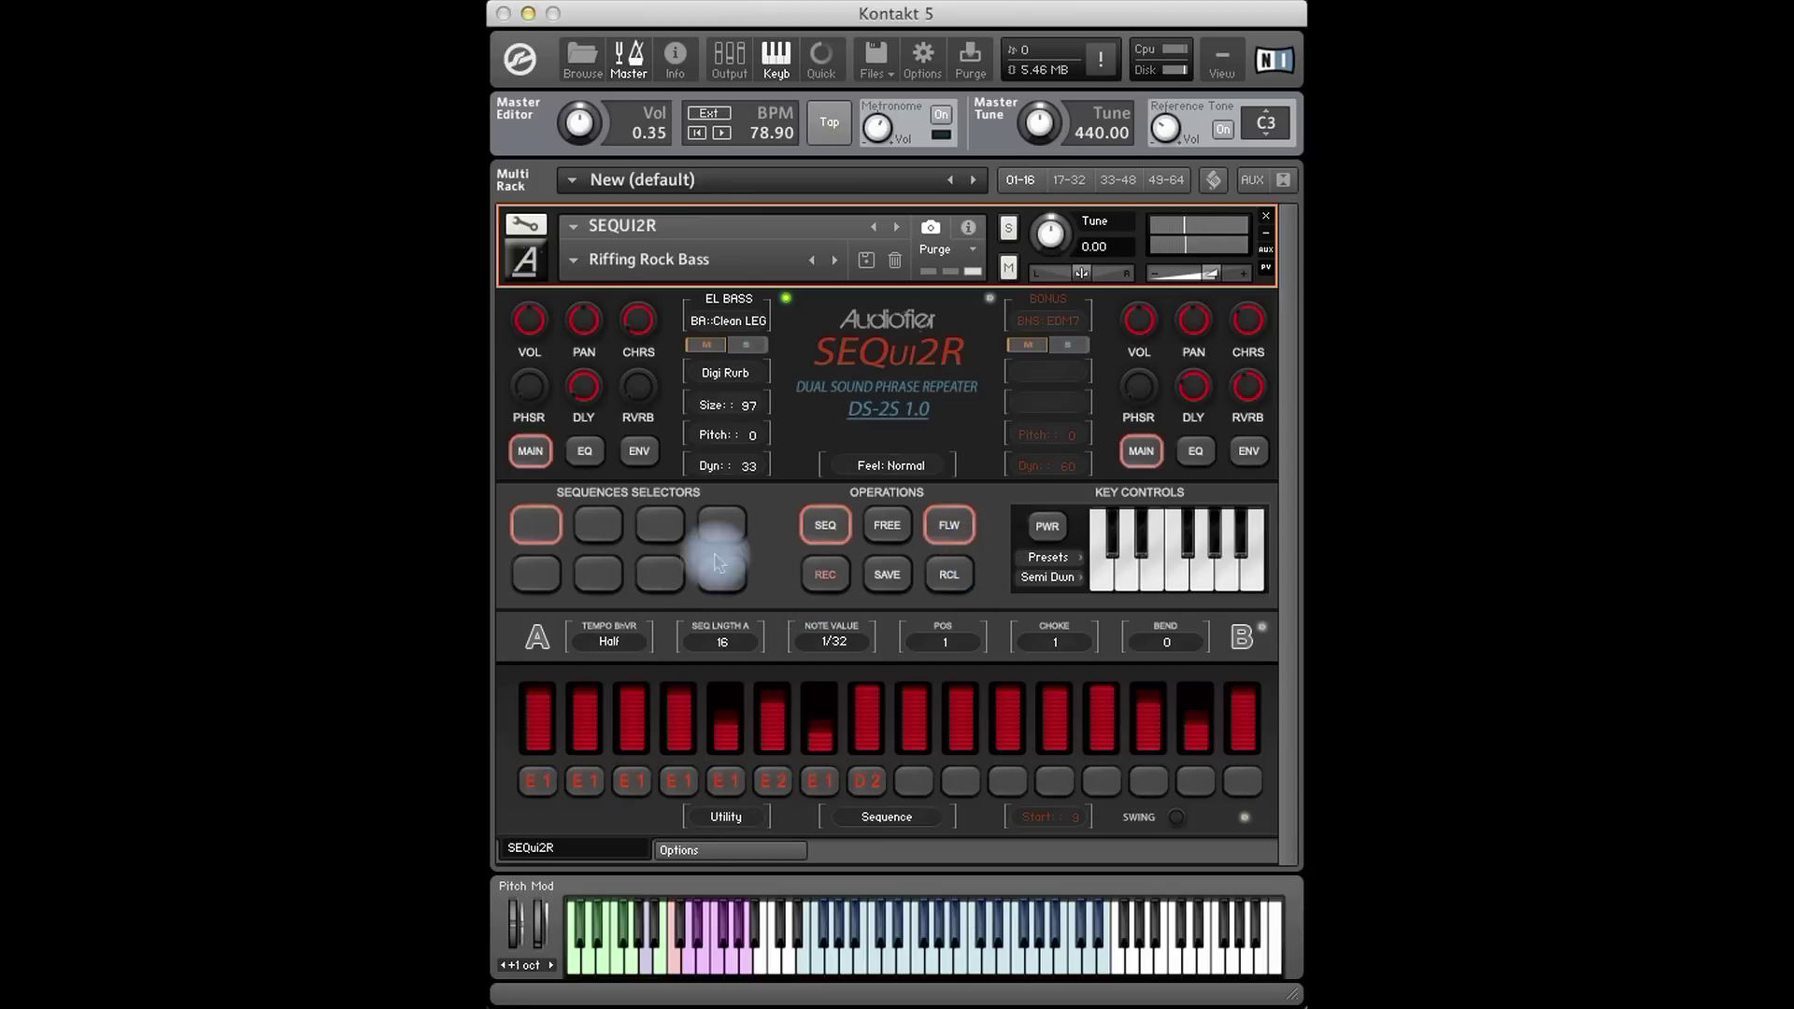
Load the Slap And Tap patch from the Guitars category.
{"action": "left_click", "coordinate": [573, 269]}
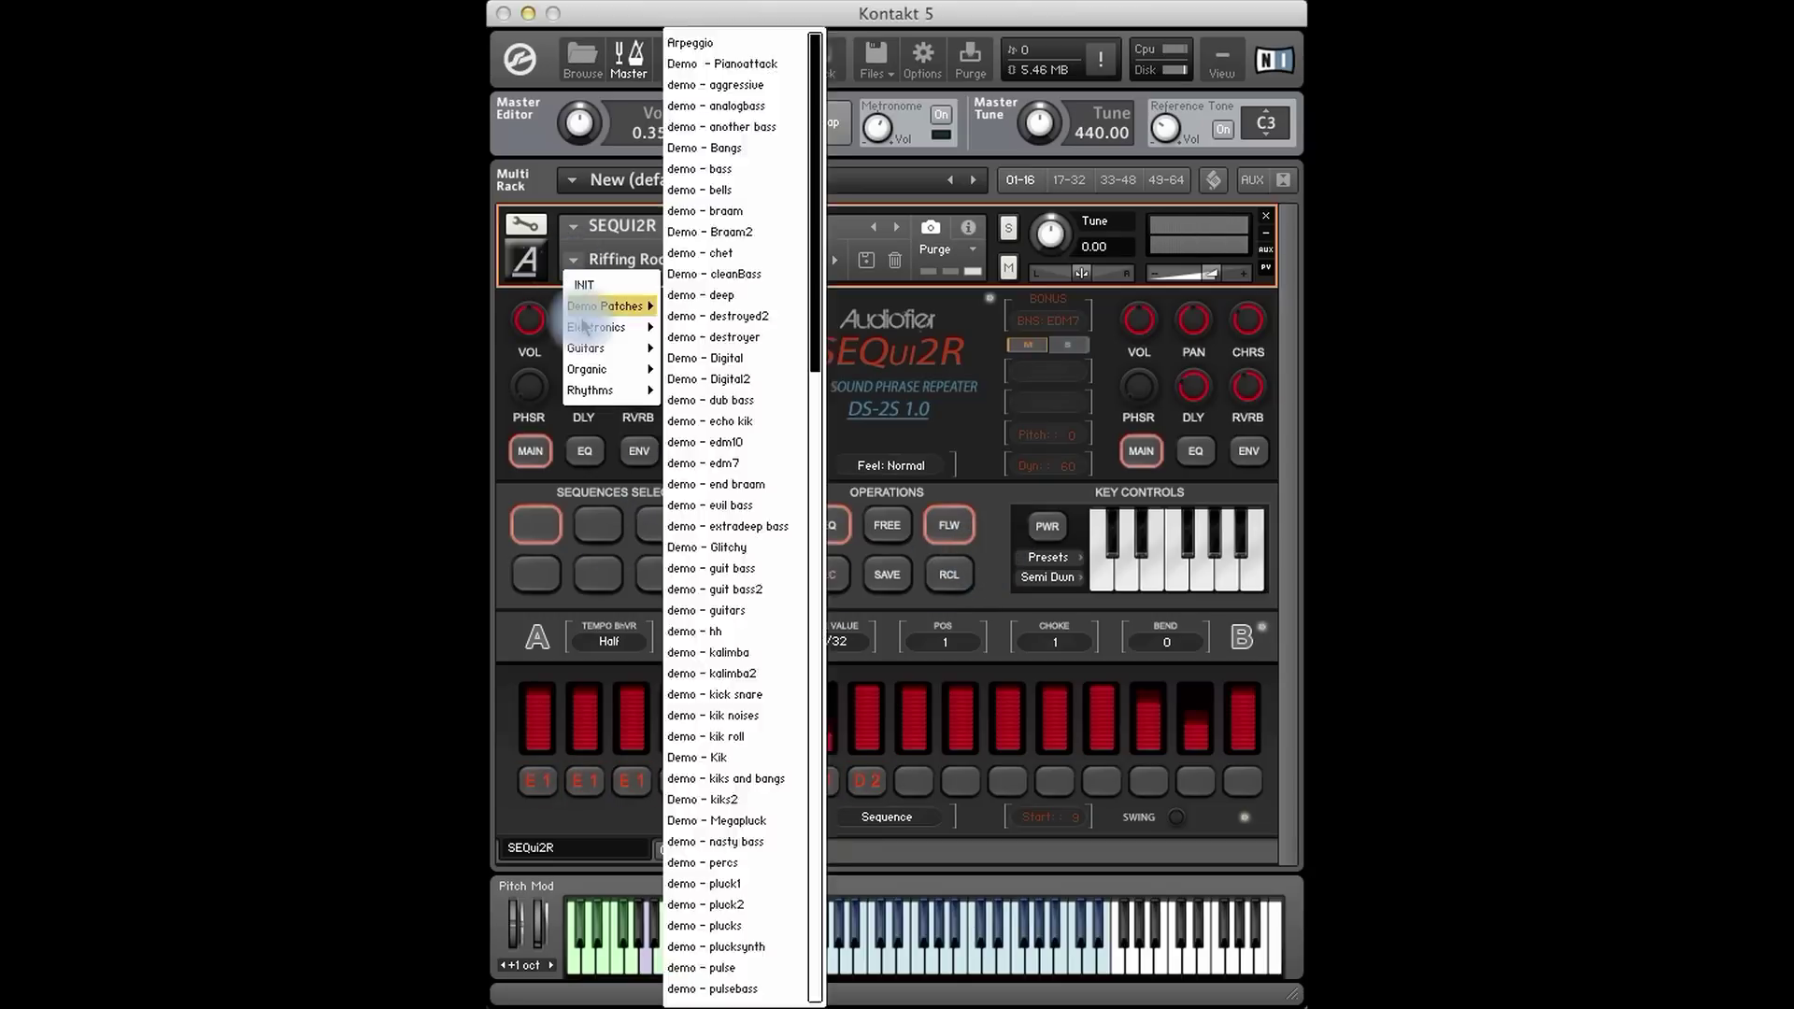
{"action": "mouse_move", "coordinate": [607, 347]}
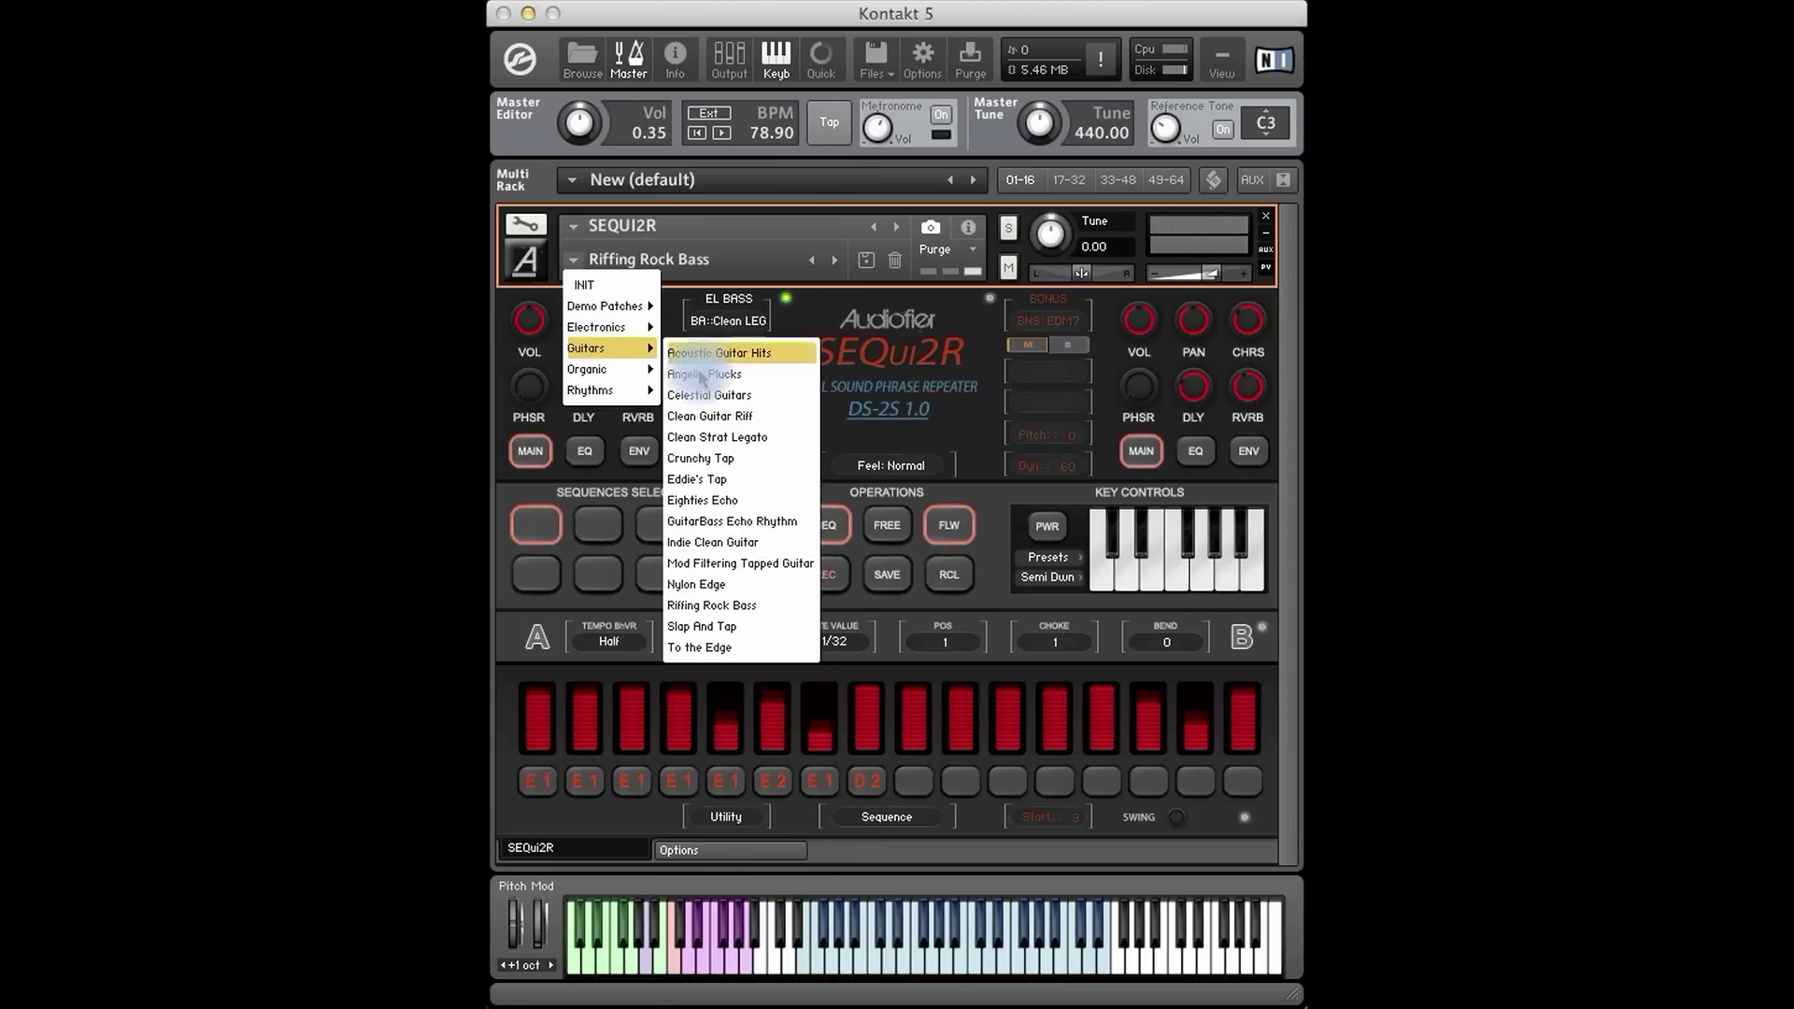
{"action": "left_click", "coordinate": [724, 624]}
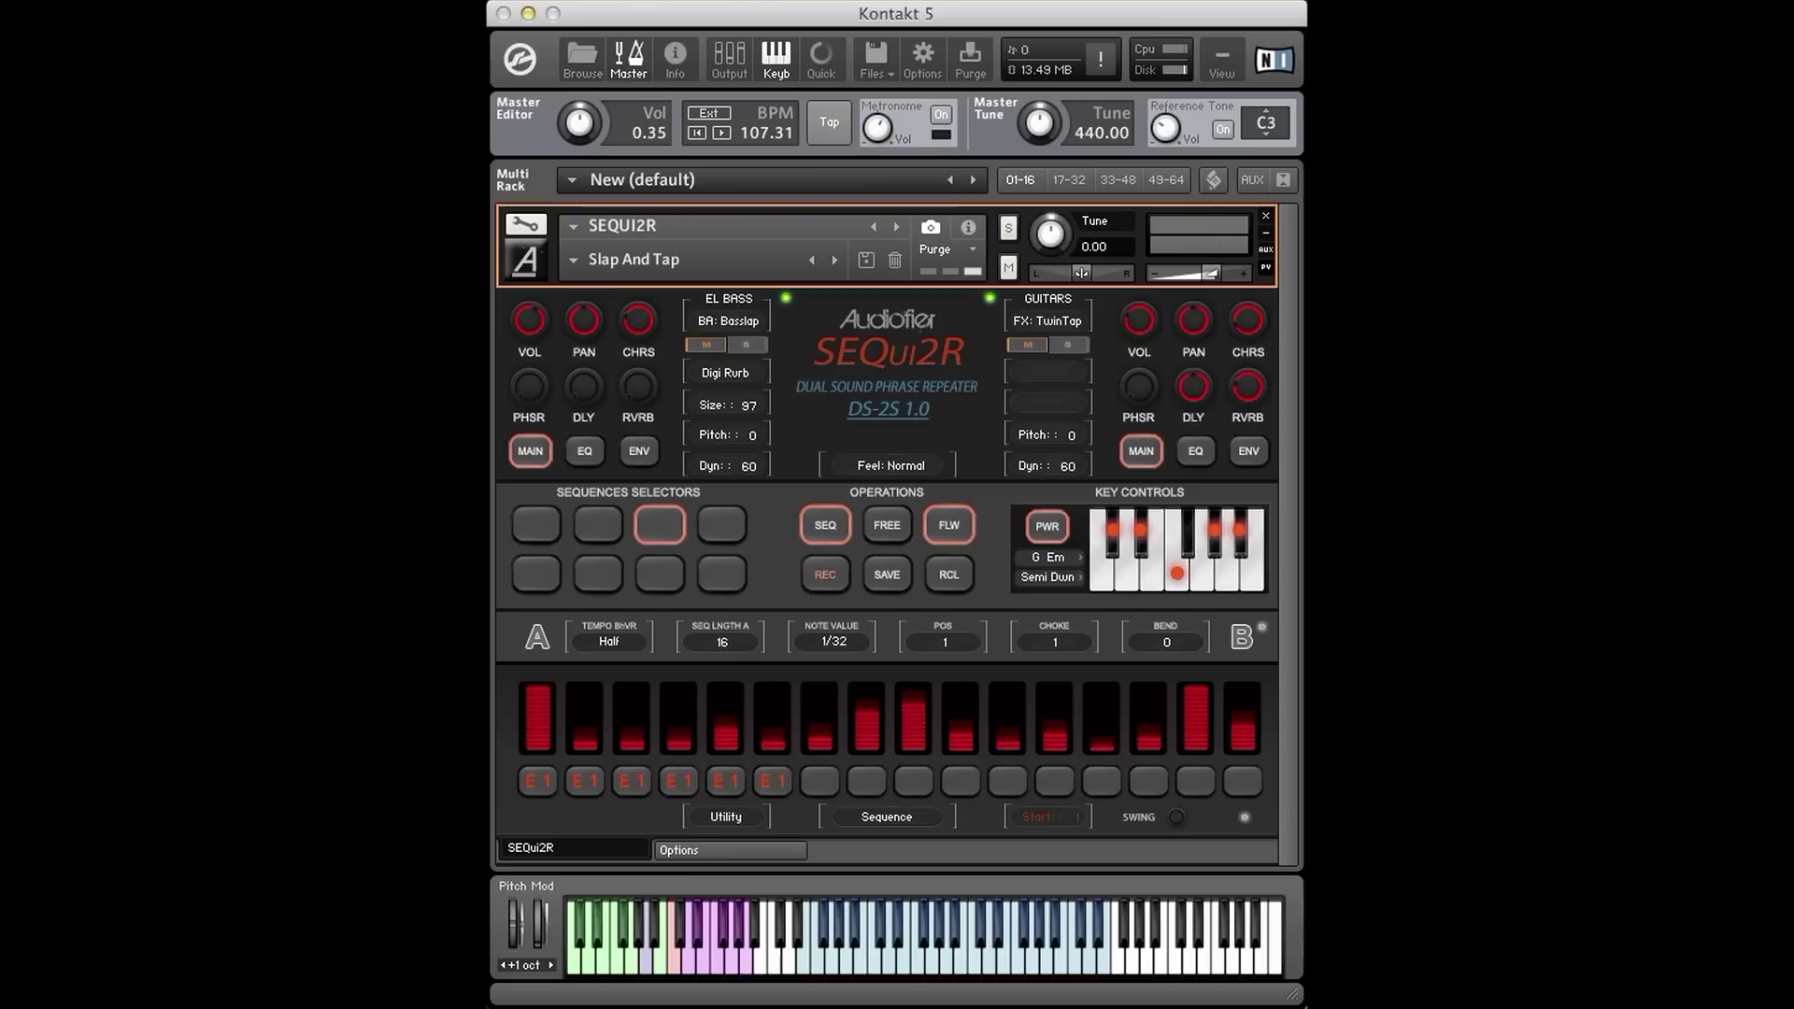
Recall the first, second, eighth and sixth sequences of the Slap And Tap patch in turn.
{"action": "left_click", "coordinate": [535, 524]}
{"action": "left_click", "coordinate": [944, 578]}
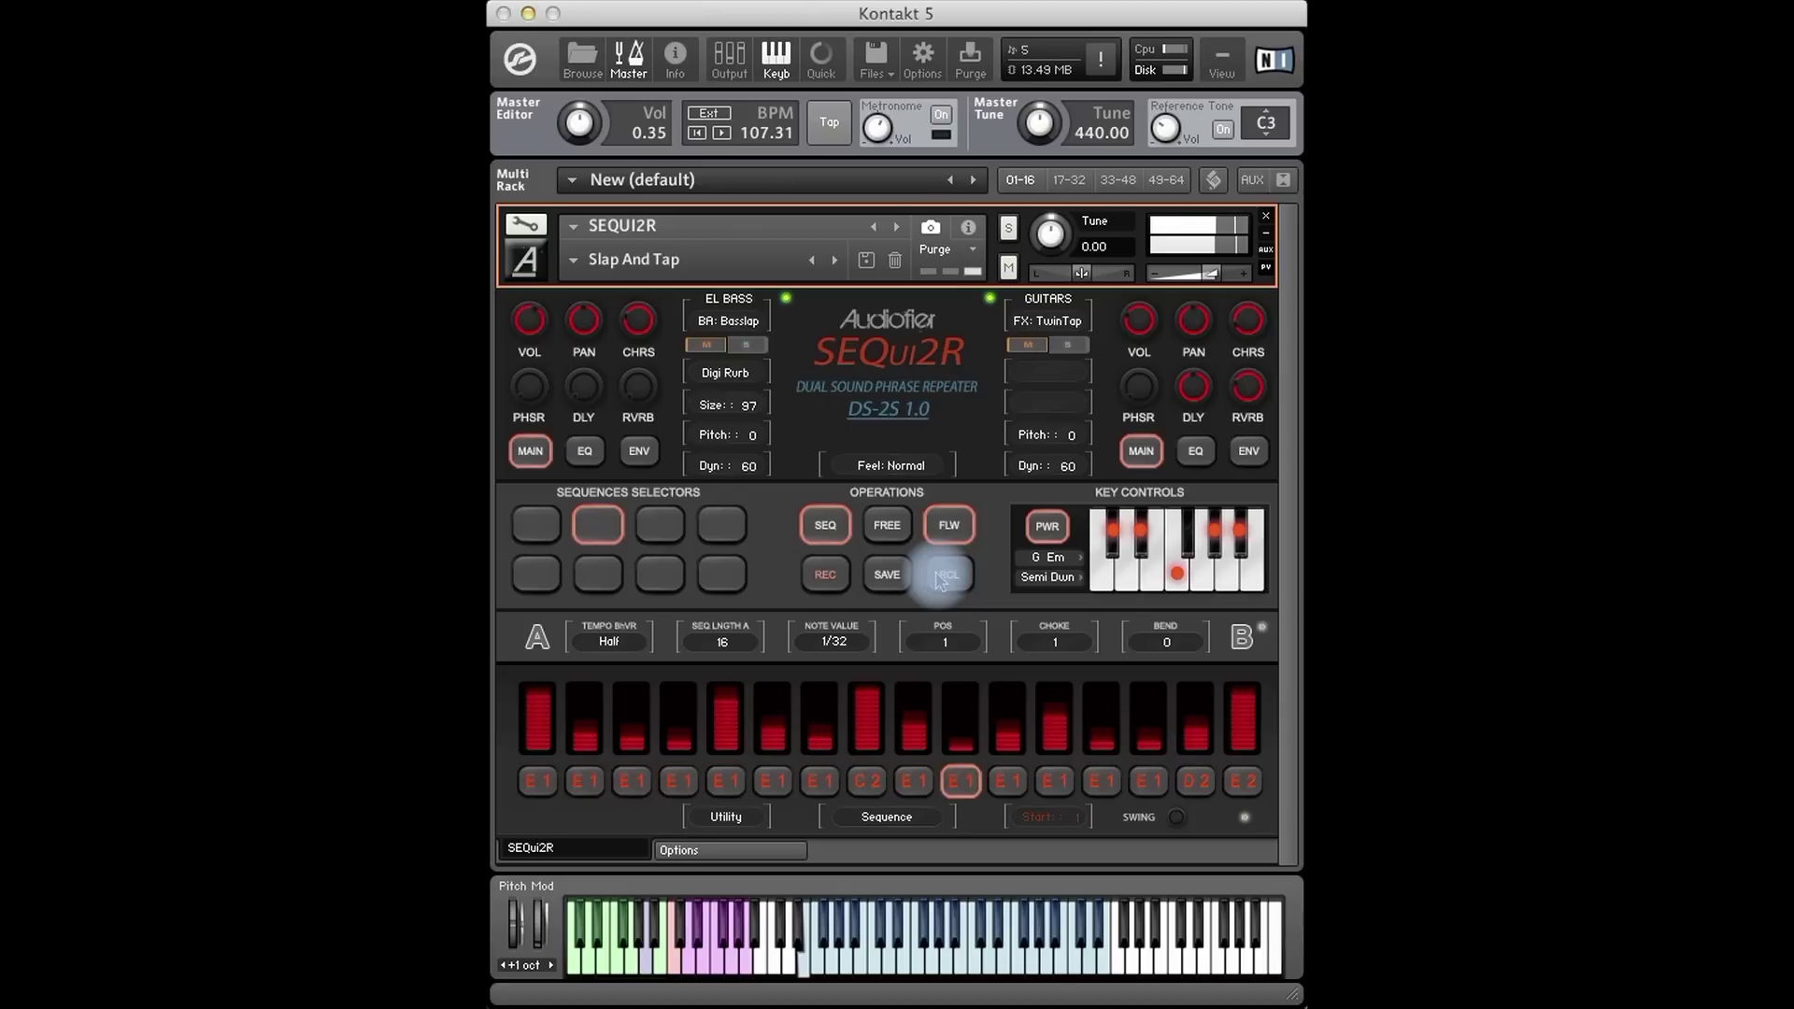
{"action": "left_click", "coordinate": [722, 574]}
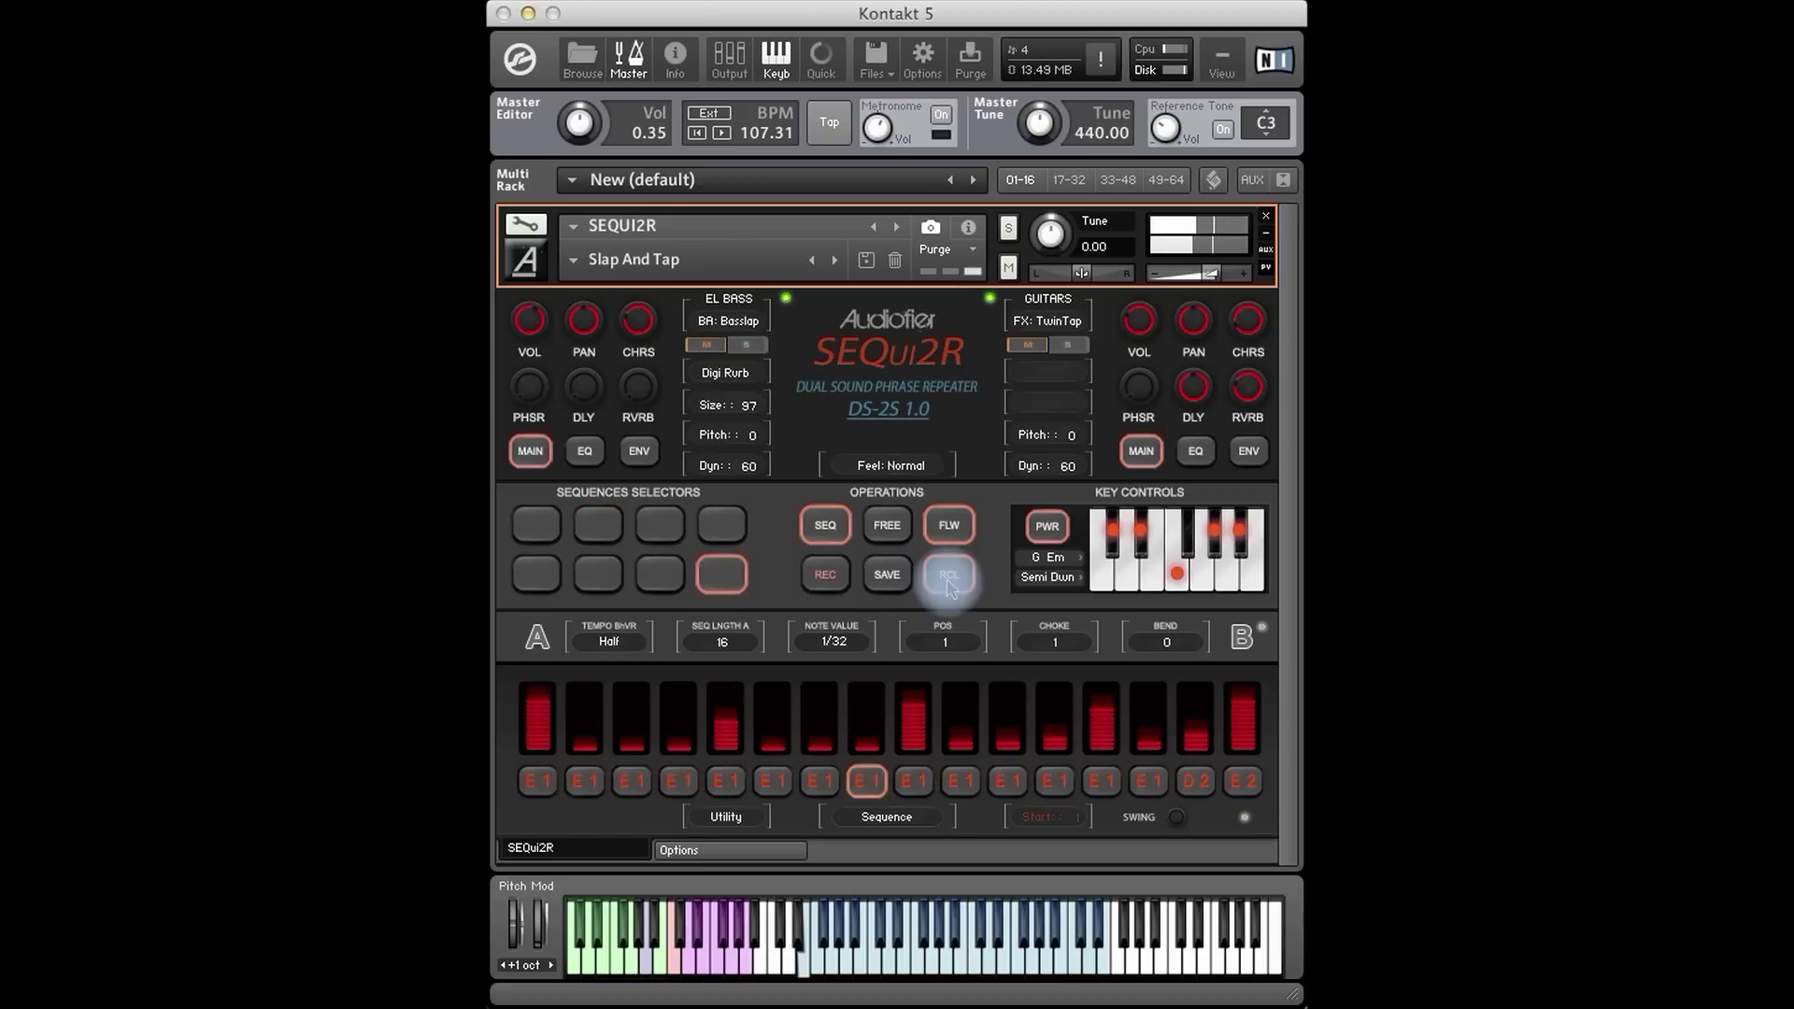
{"action": "left_click", "coordinate": [598, 574]}
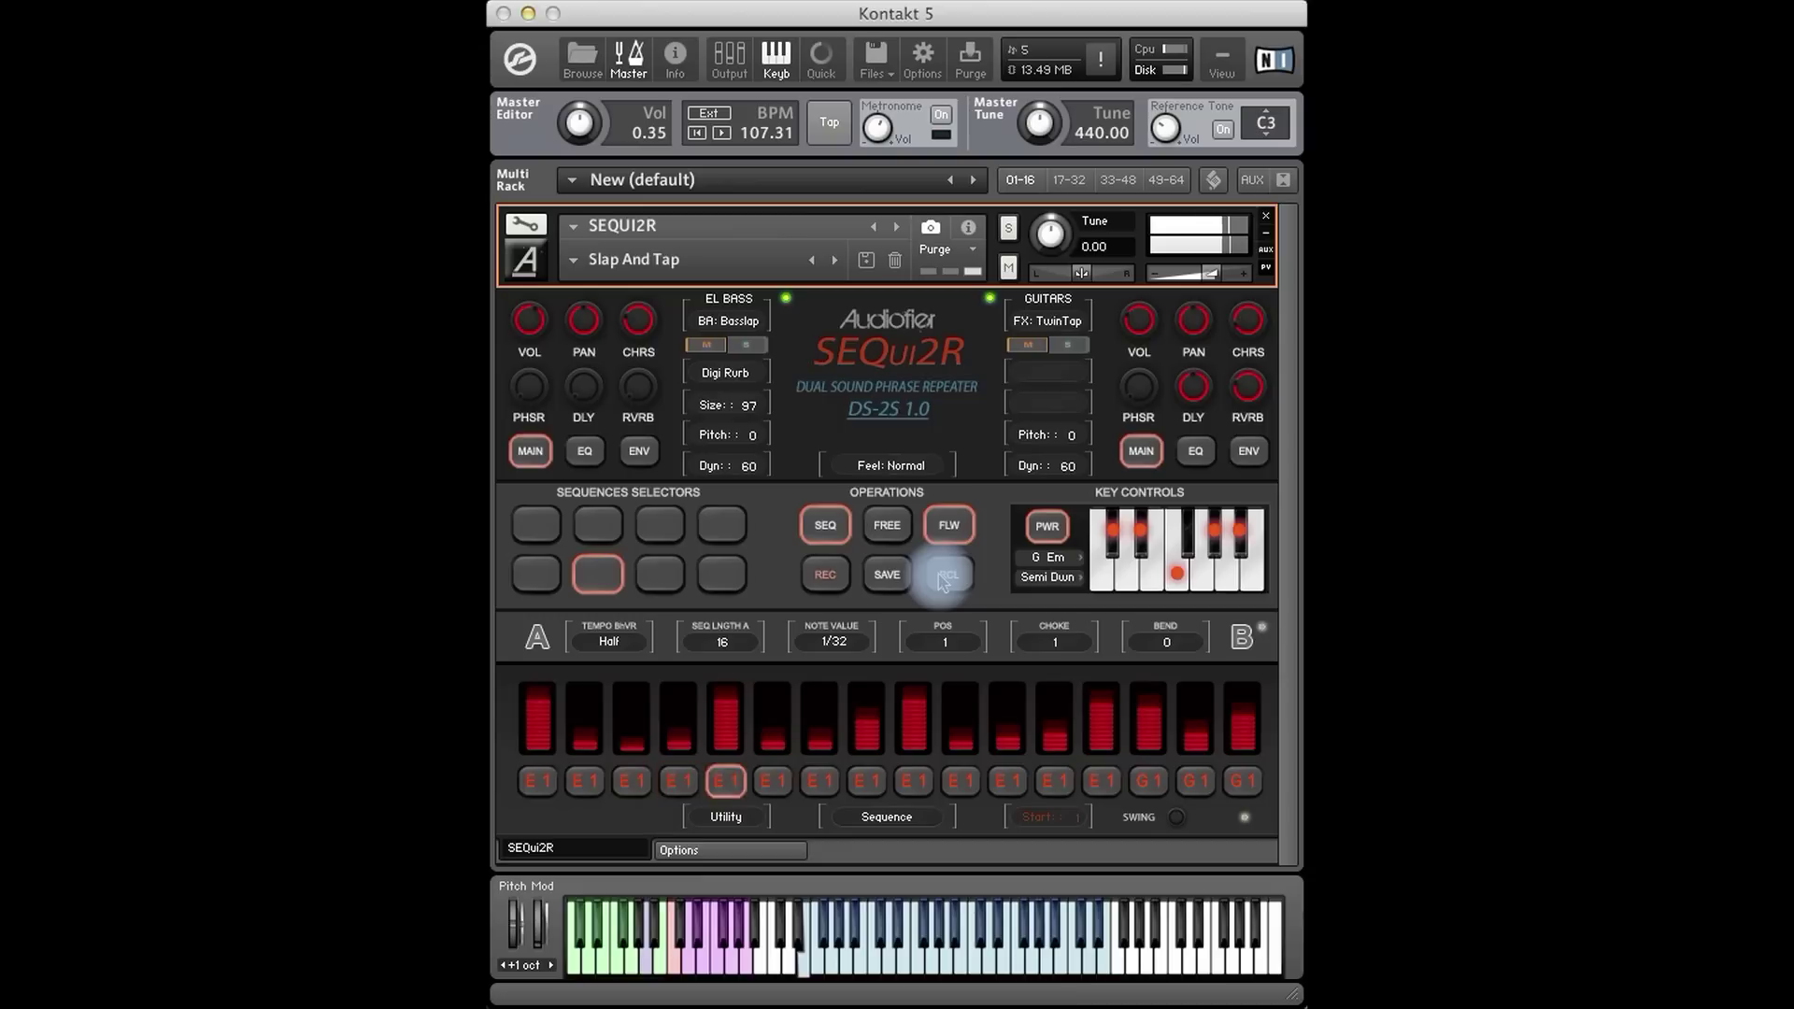
Recall the fifth, fourth and third sequences of the Slap And Tap patch in turn.
{"action": "left_click", "coordinate": [536, 573]}
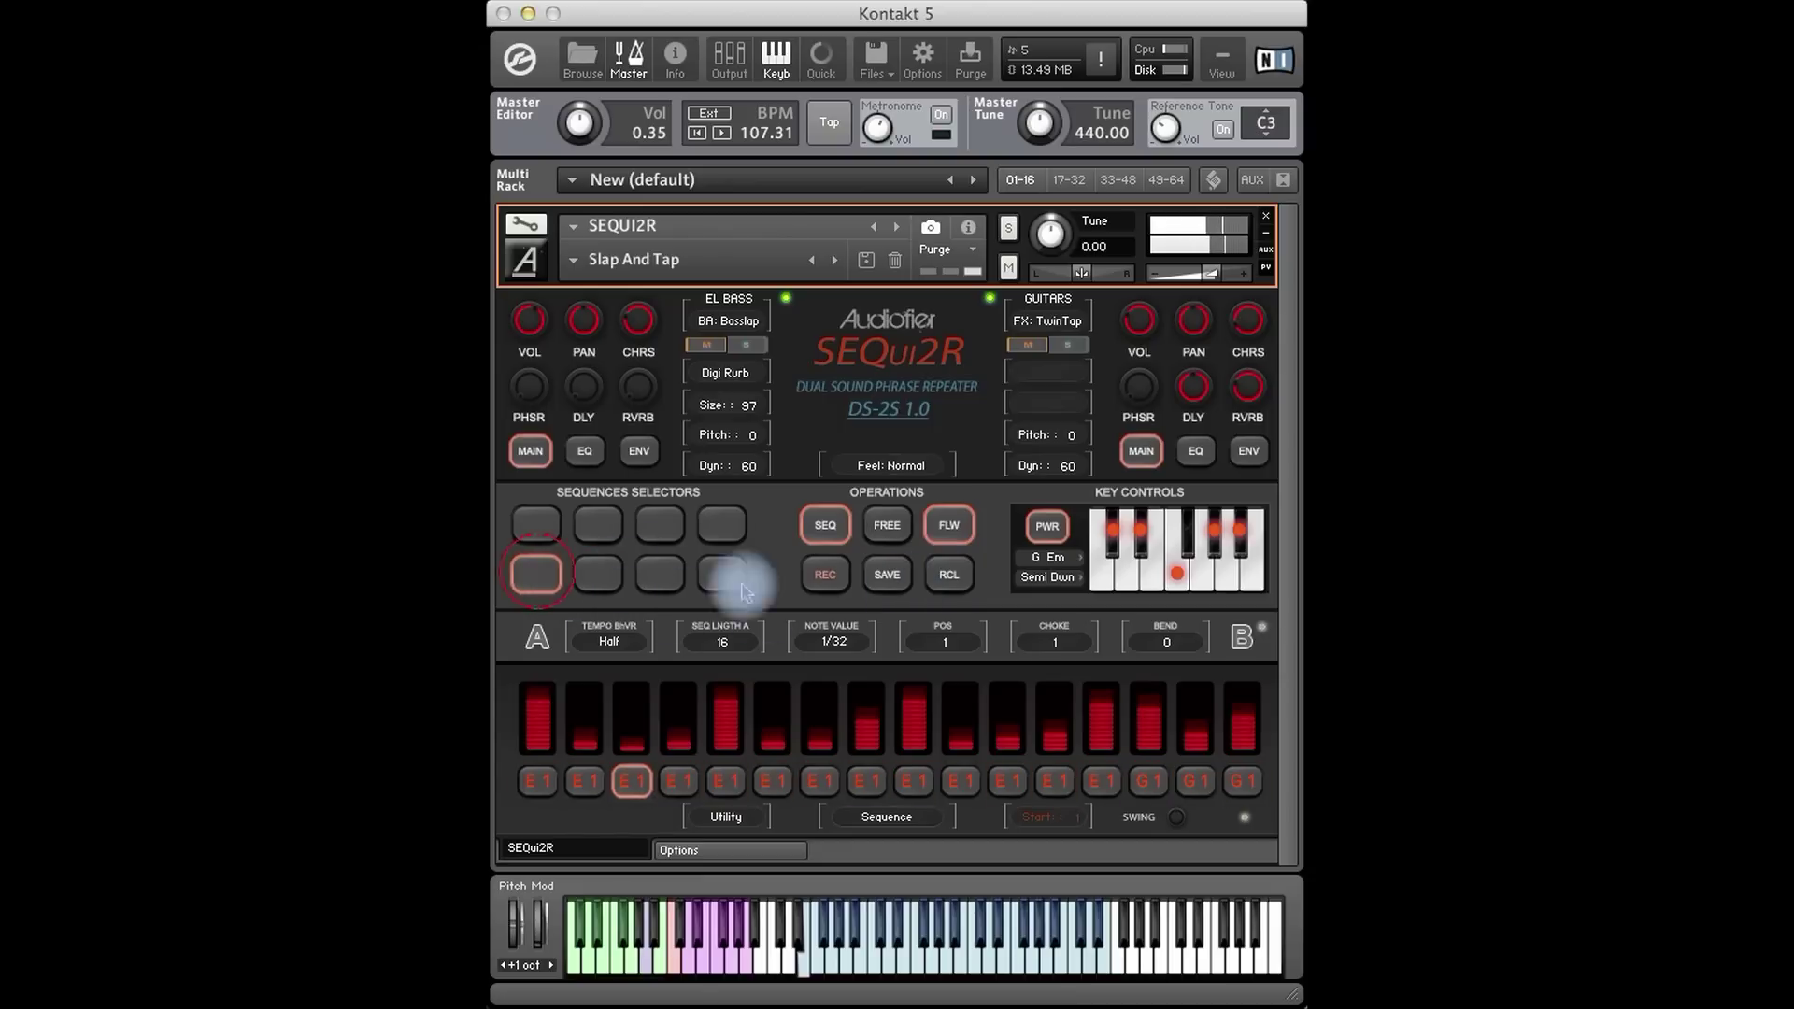
{"action": "left_click", "coordinate": [949, 575]}
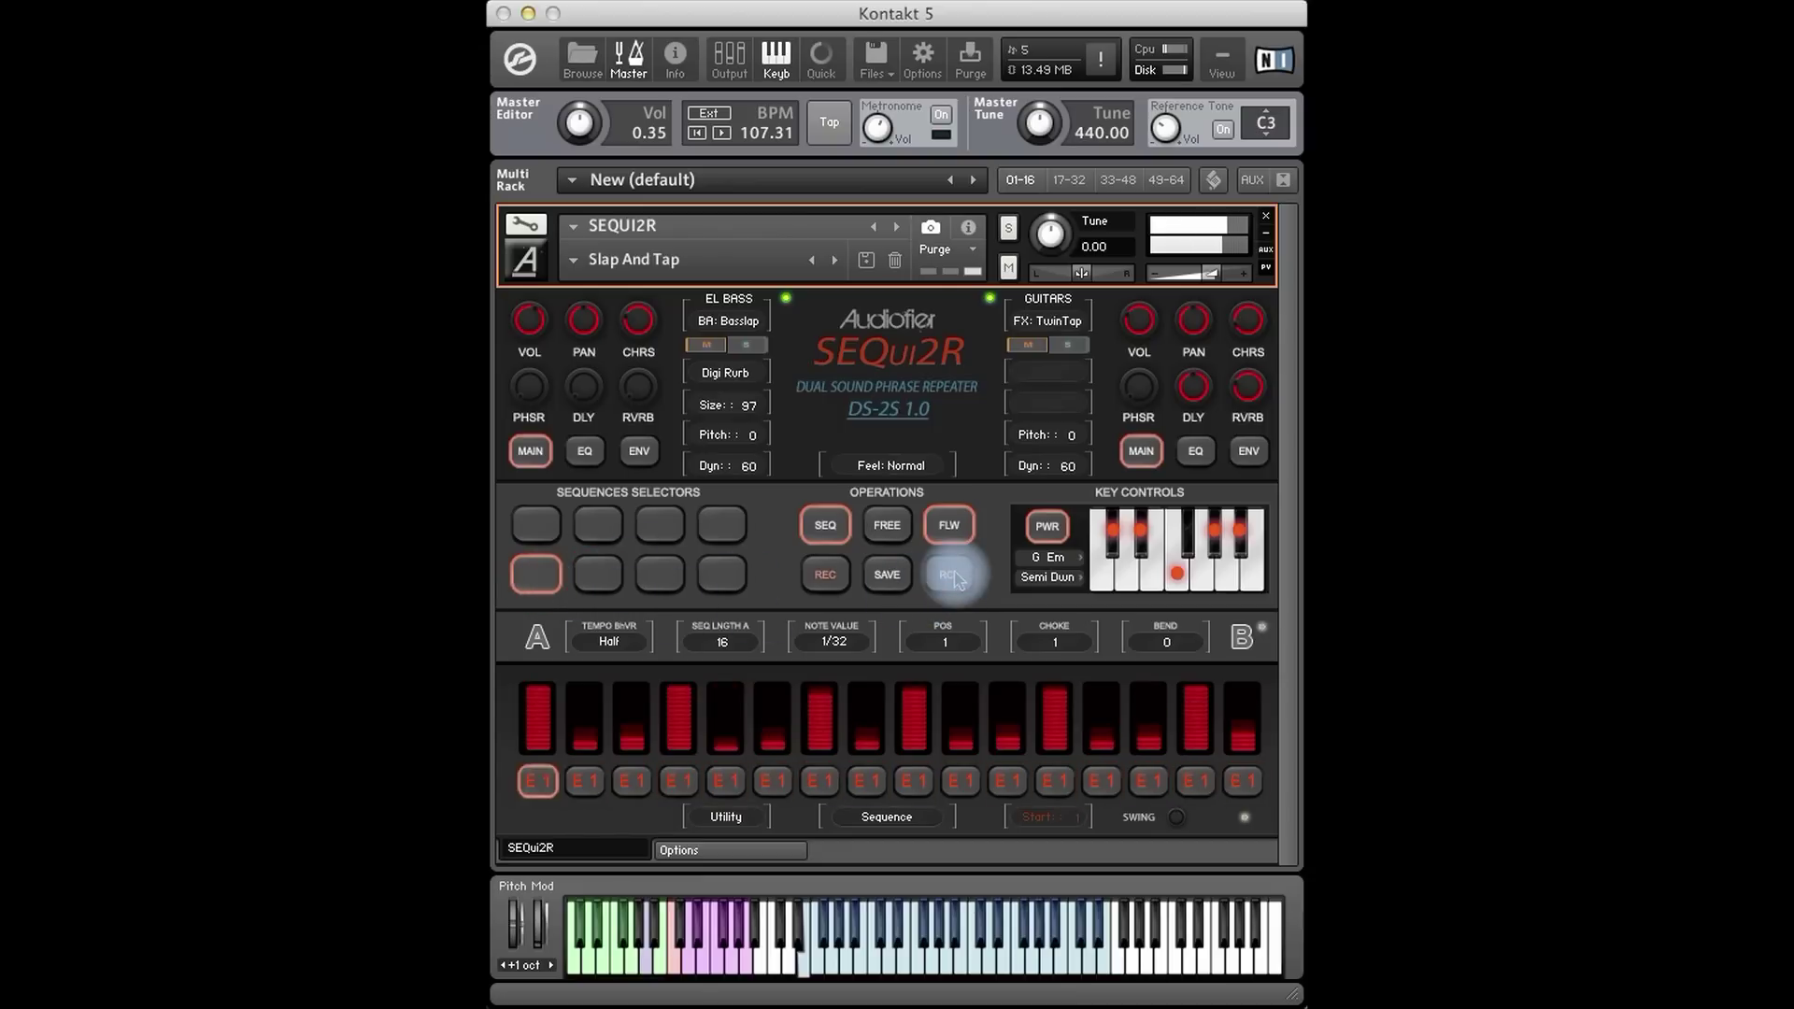
{"action": "left_click", "coordinate": [719, 525]}
{"action": "left_click", "coordinate": [965, 575]}
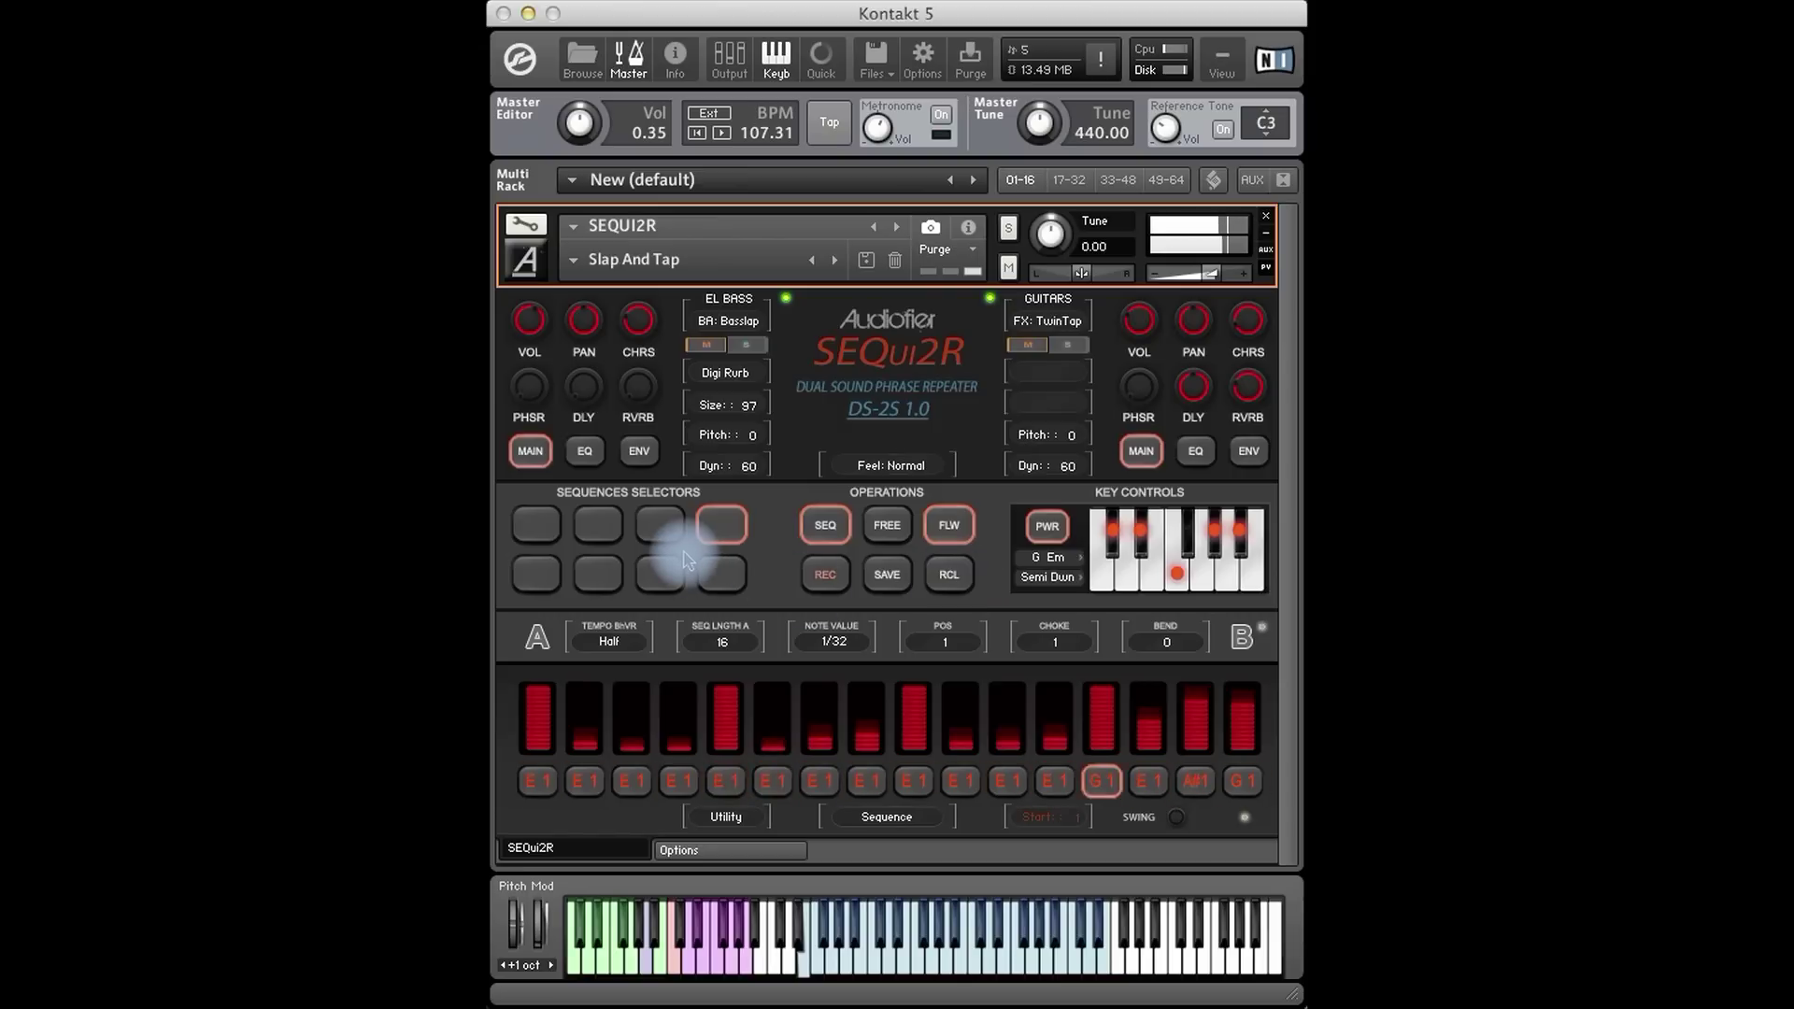
{"action": "left_click", "coordinate": [660, 526]}
{"action": "left_click", "coordinate": [944, 575]}
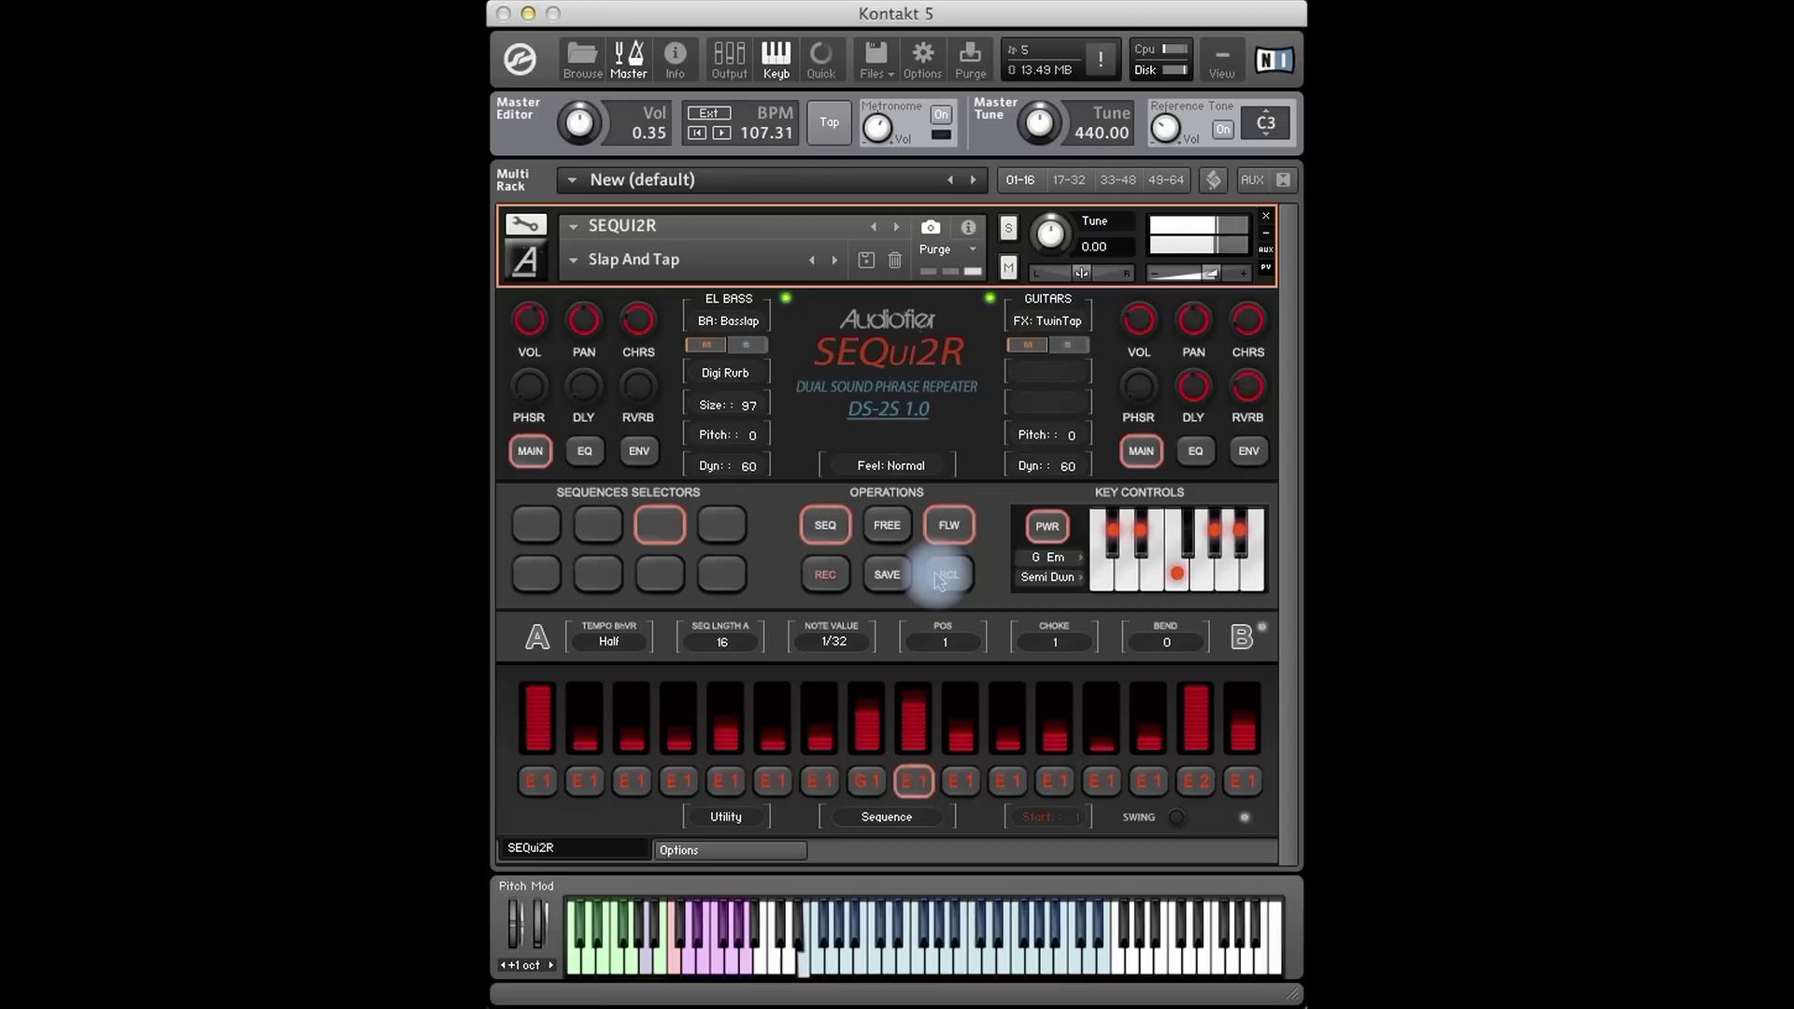
Show the delay settings of the BA: Basslap sound and set its delay time to 1/8 D.
{"action": "left_click", "coordinate": [581, 391]}
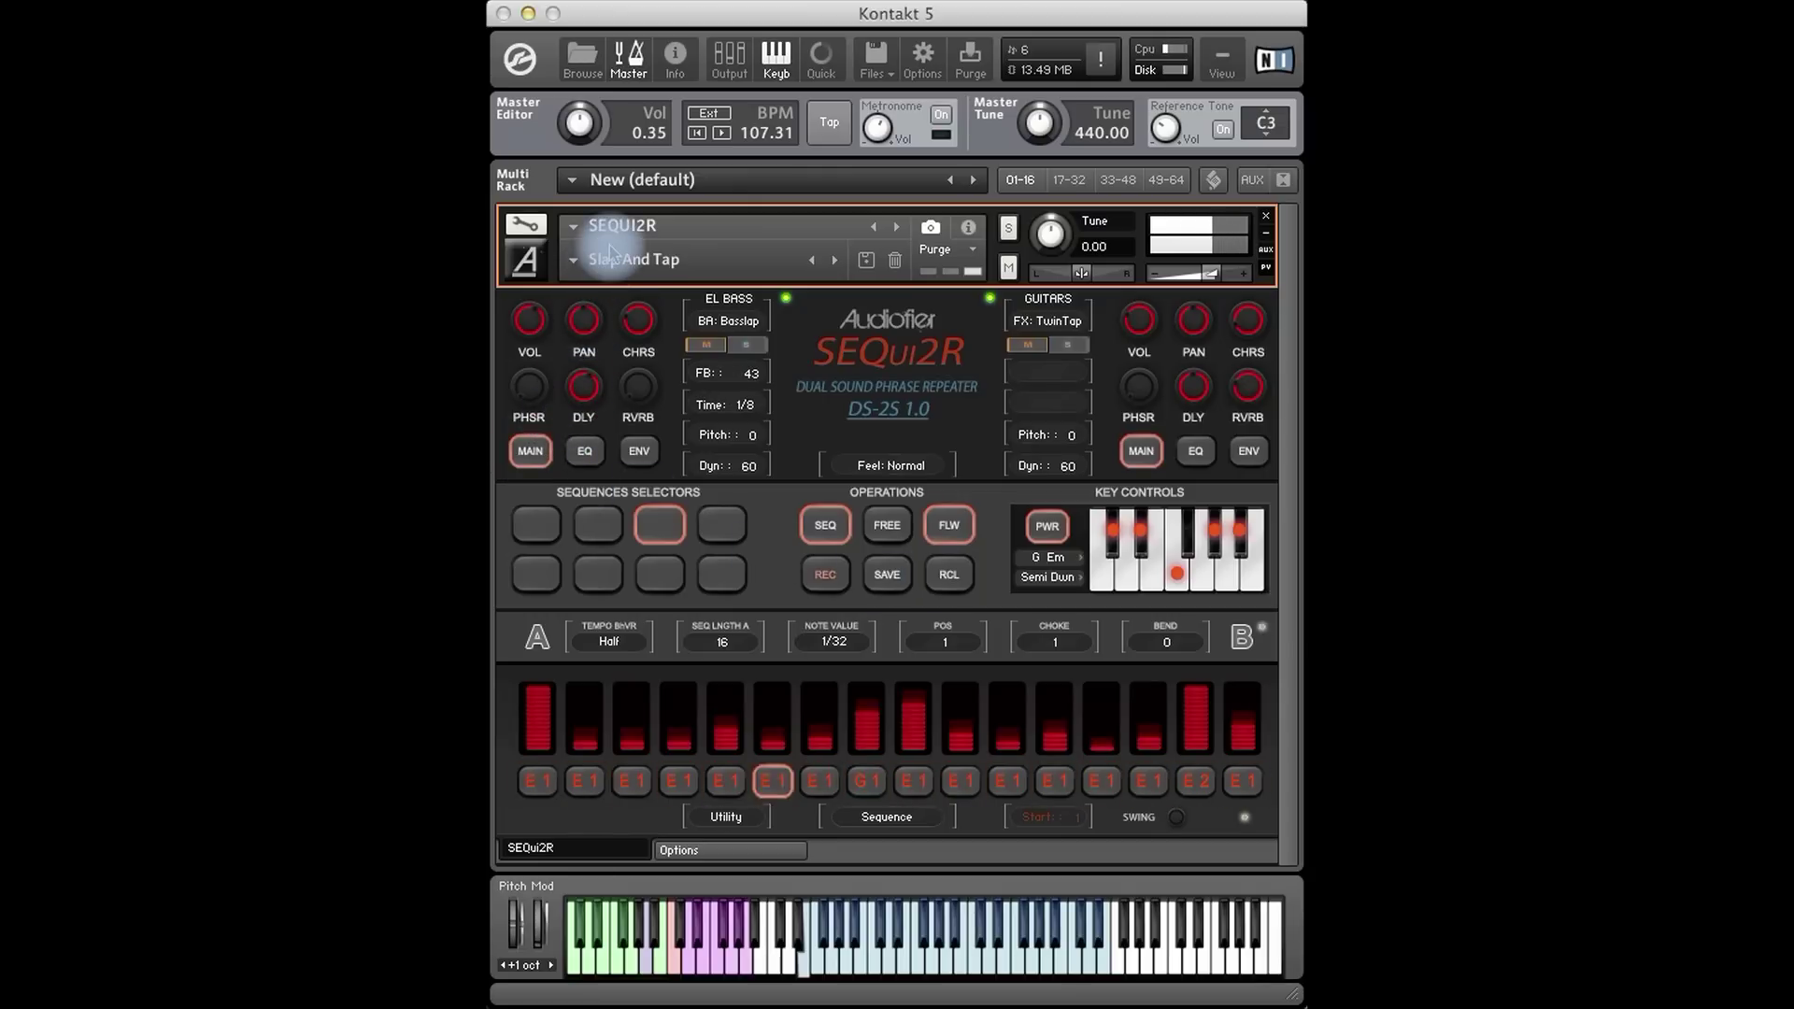
{"action": "left_click", "coordinate": [743, 405]}
{"action": "left_click", "coordinate": [734, 505]}
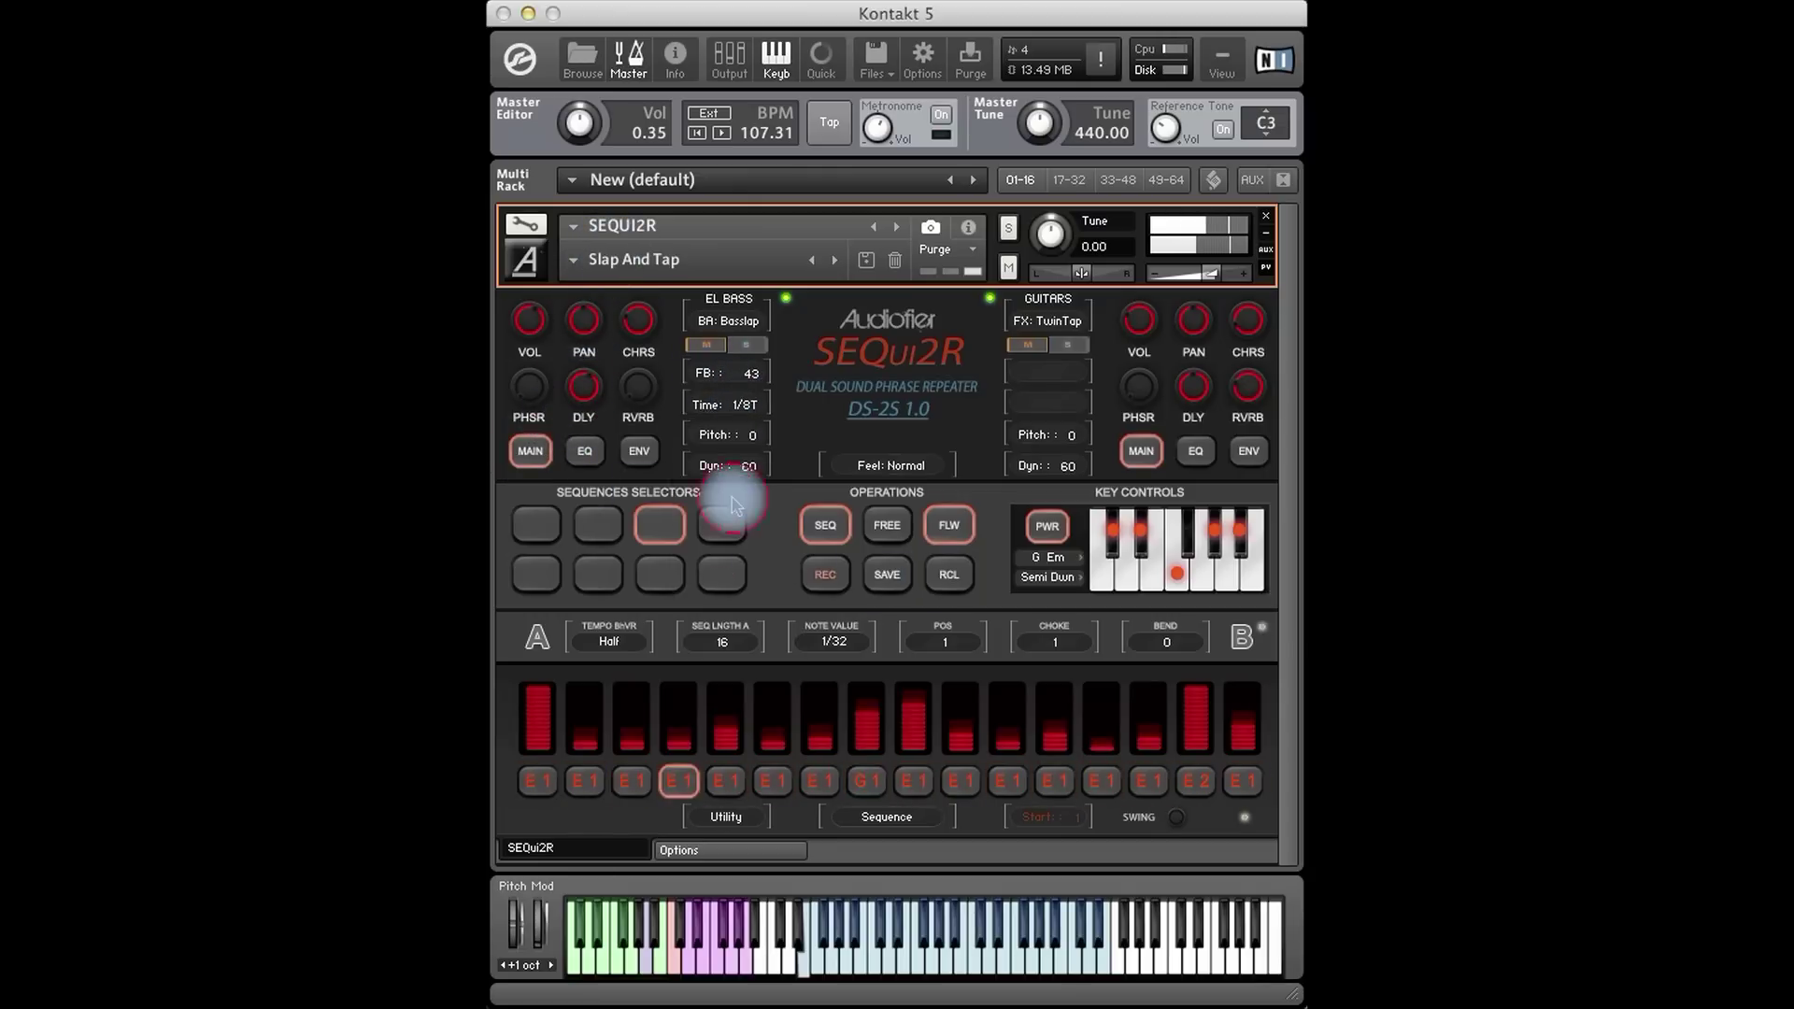
{"action": "left_click", "coordinate": [743, 404]}
{"action": "left_click", "coordinate": [721, 523]}
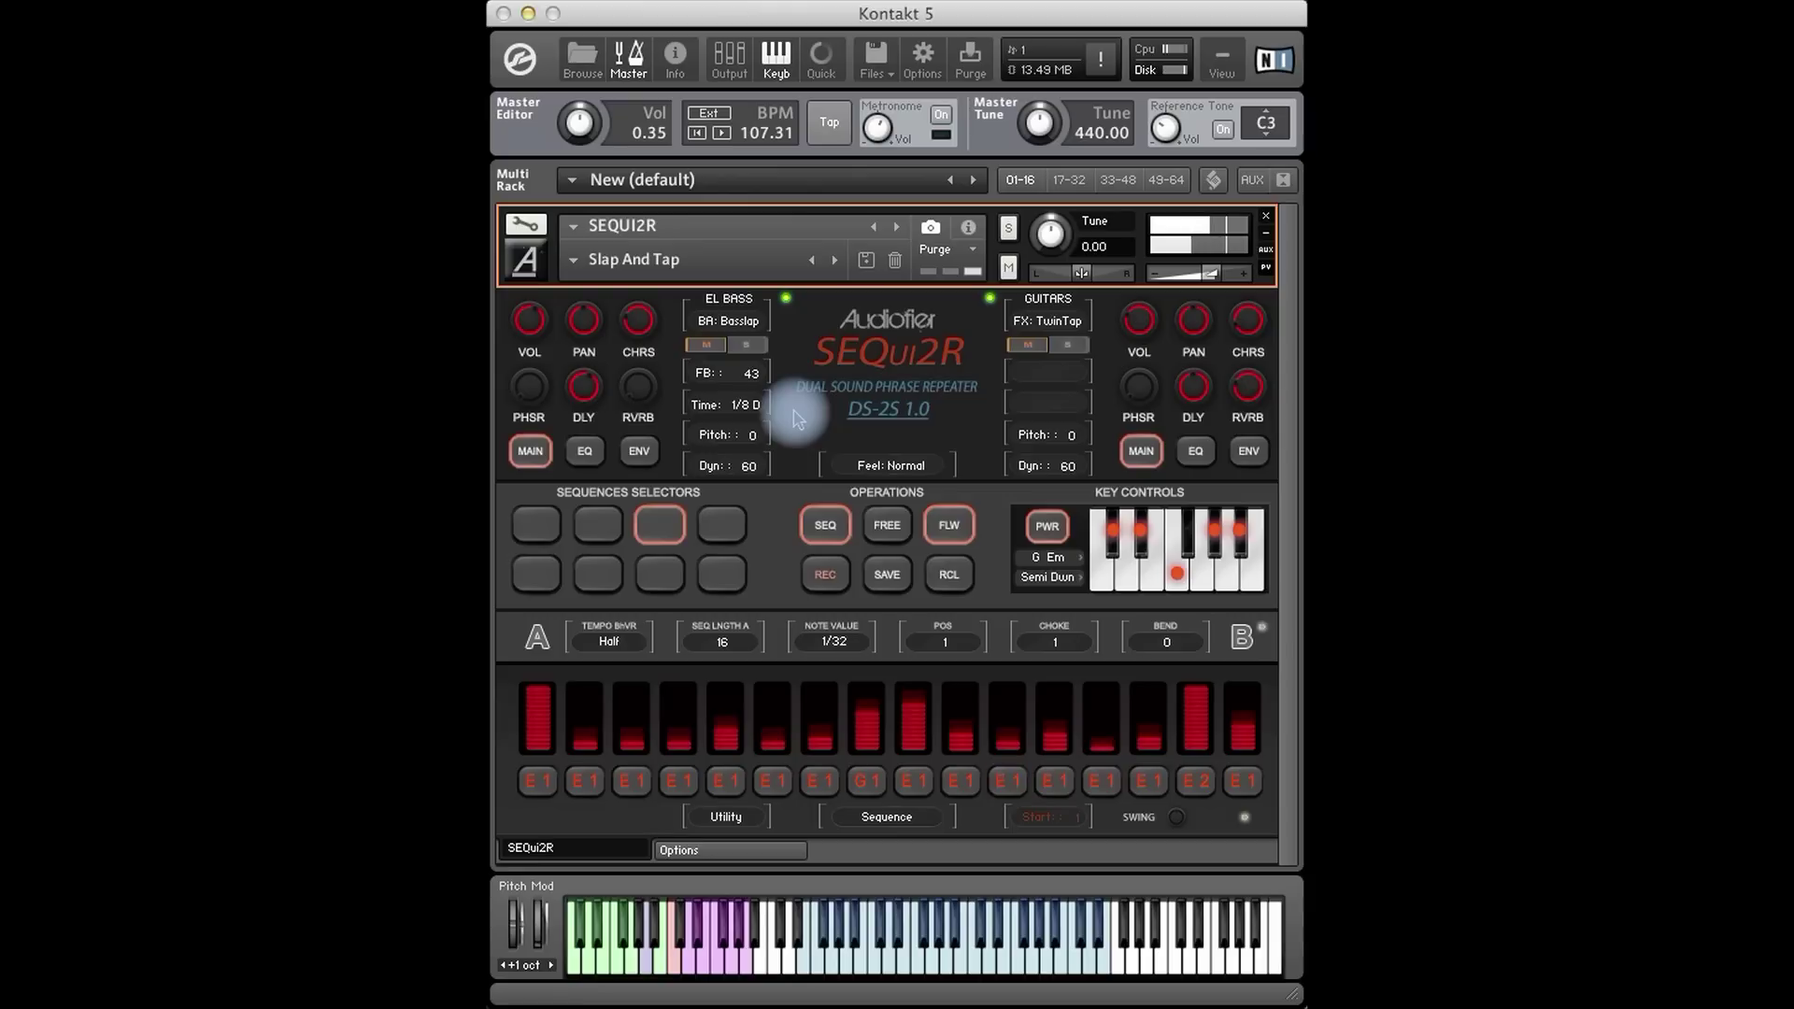
Load the To the Edge patch from the Guitars category.
{"action": "left_click", "coordinate": [573, 259]}
{"action": "mouse_move", "coordinate": [586, 348]}
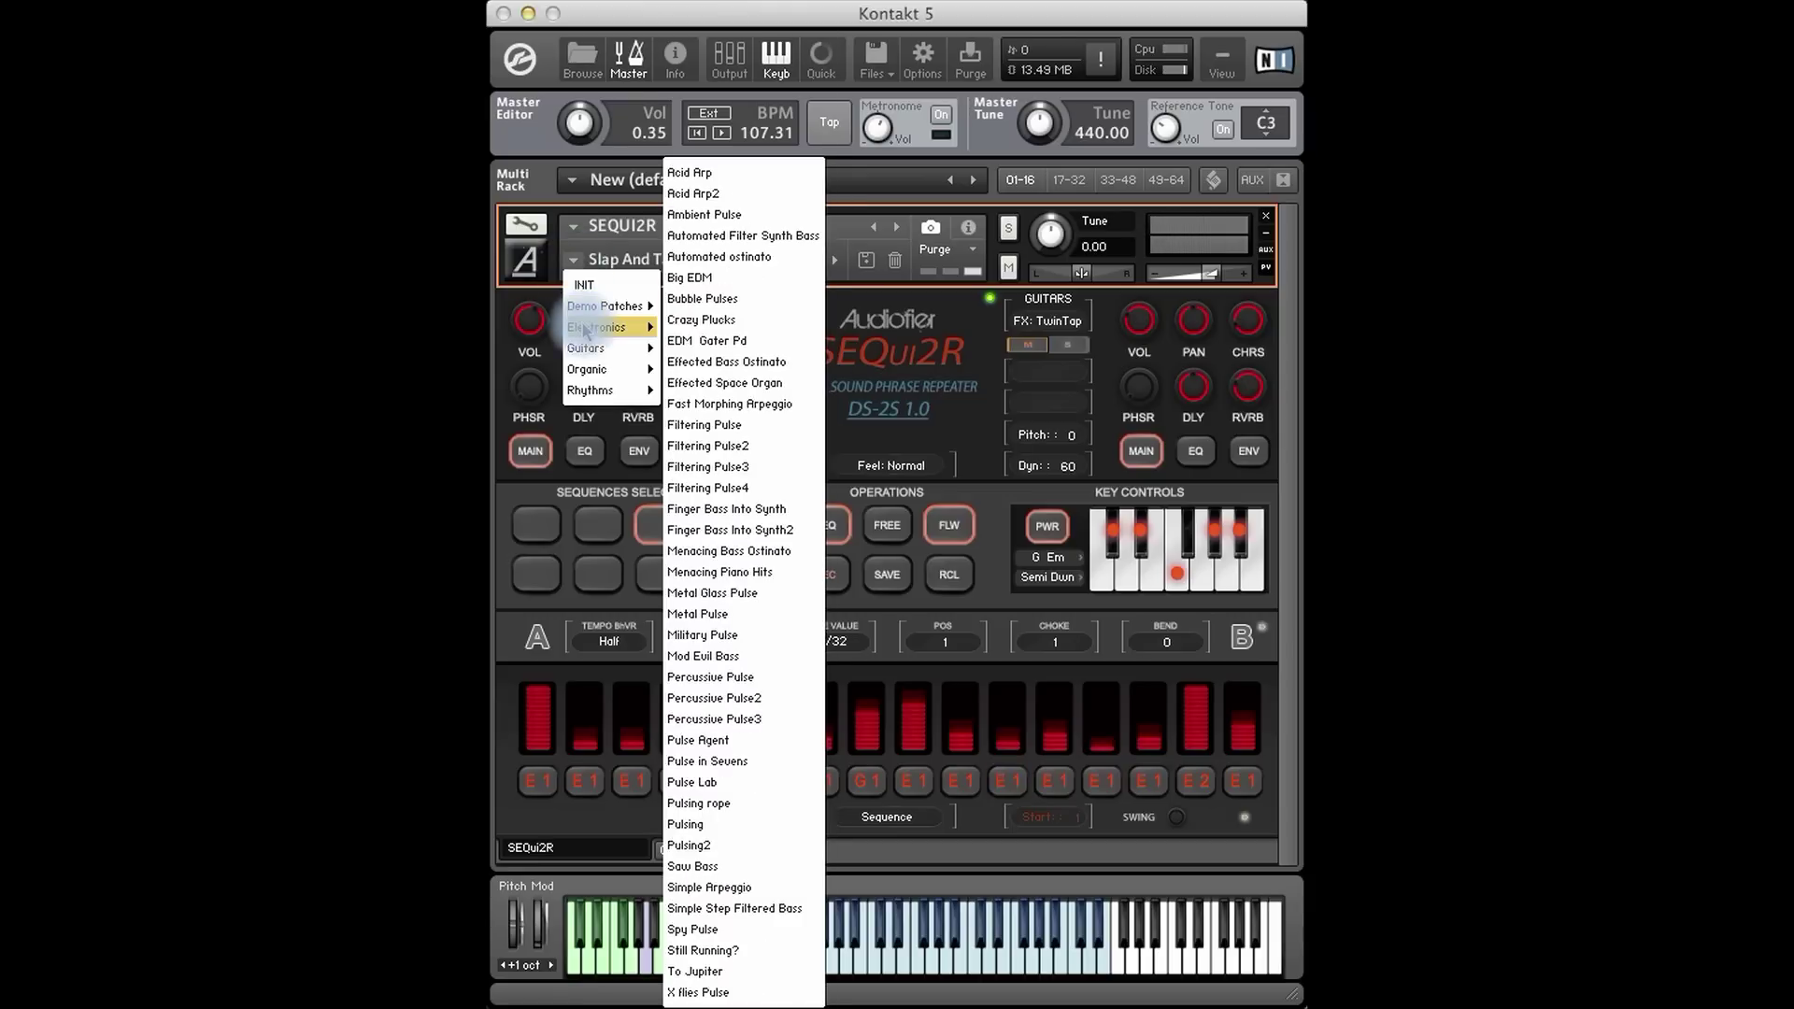
{"action": "left_click", "coordinate": [741, 645]}
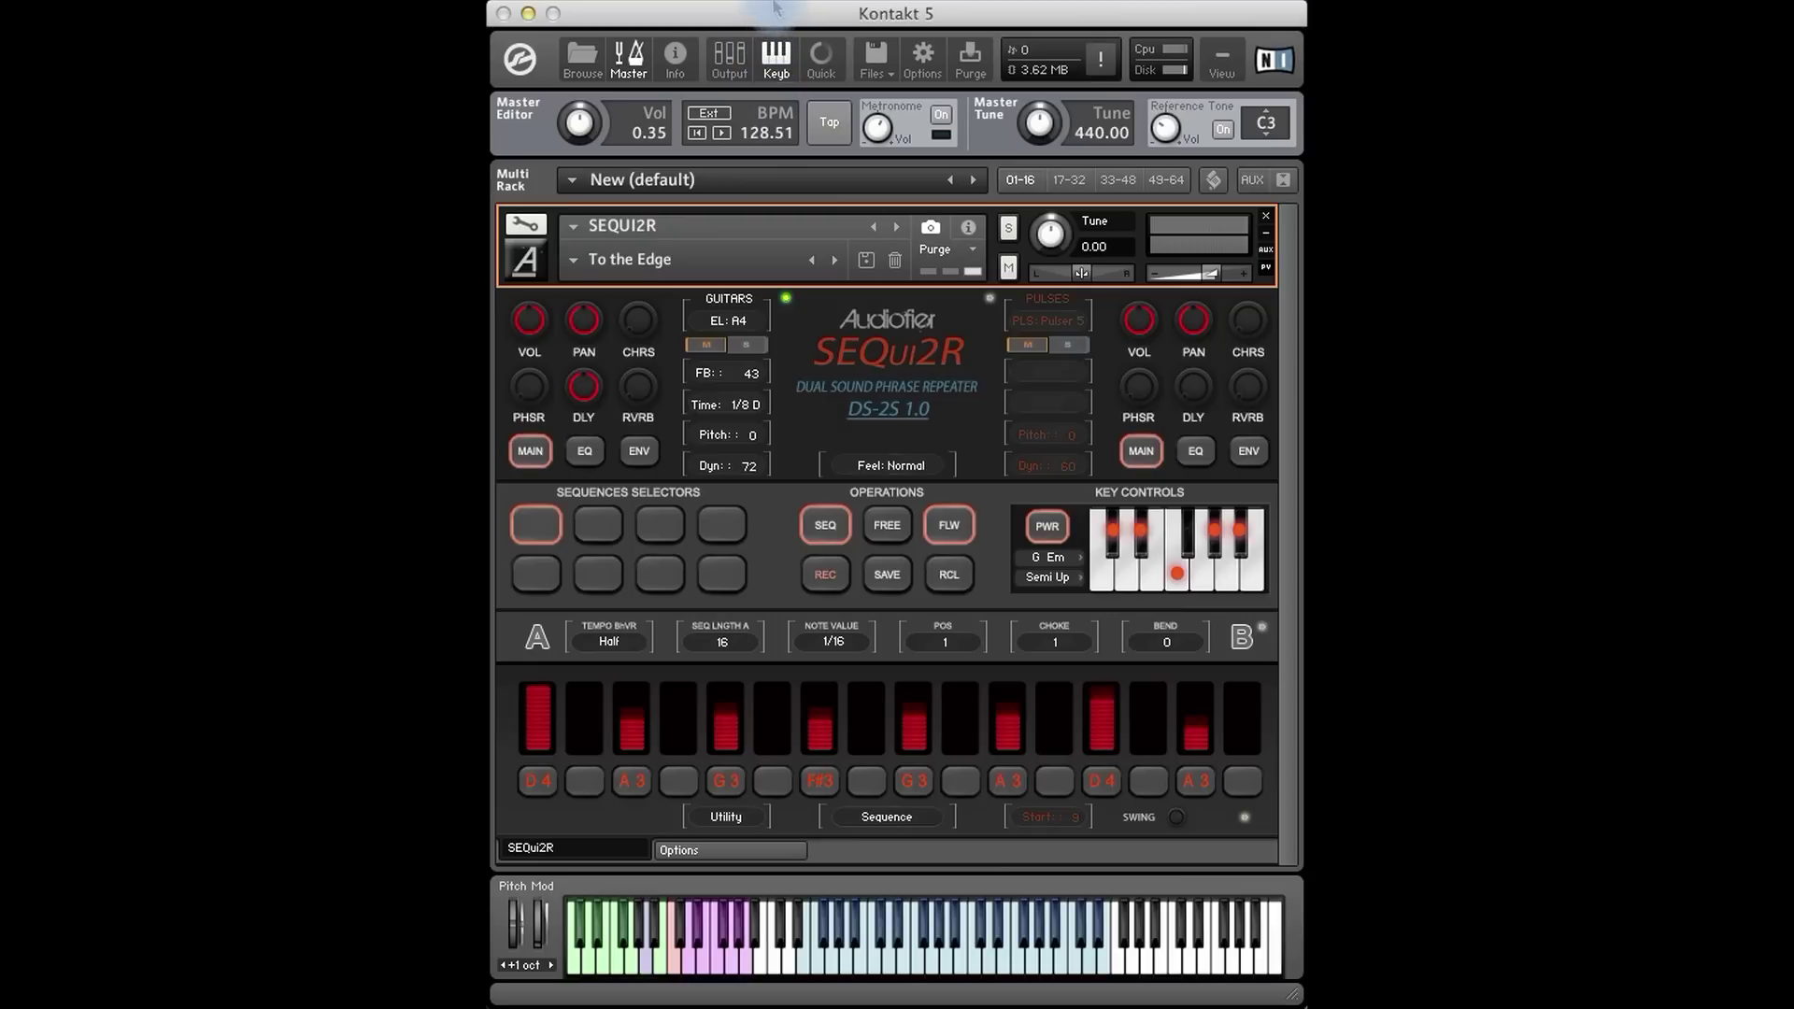
{"action": "left_click", "coordinate": [716, 391]}
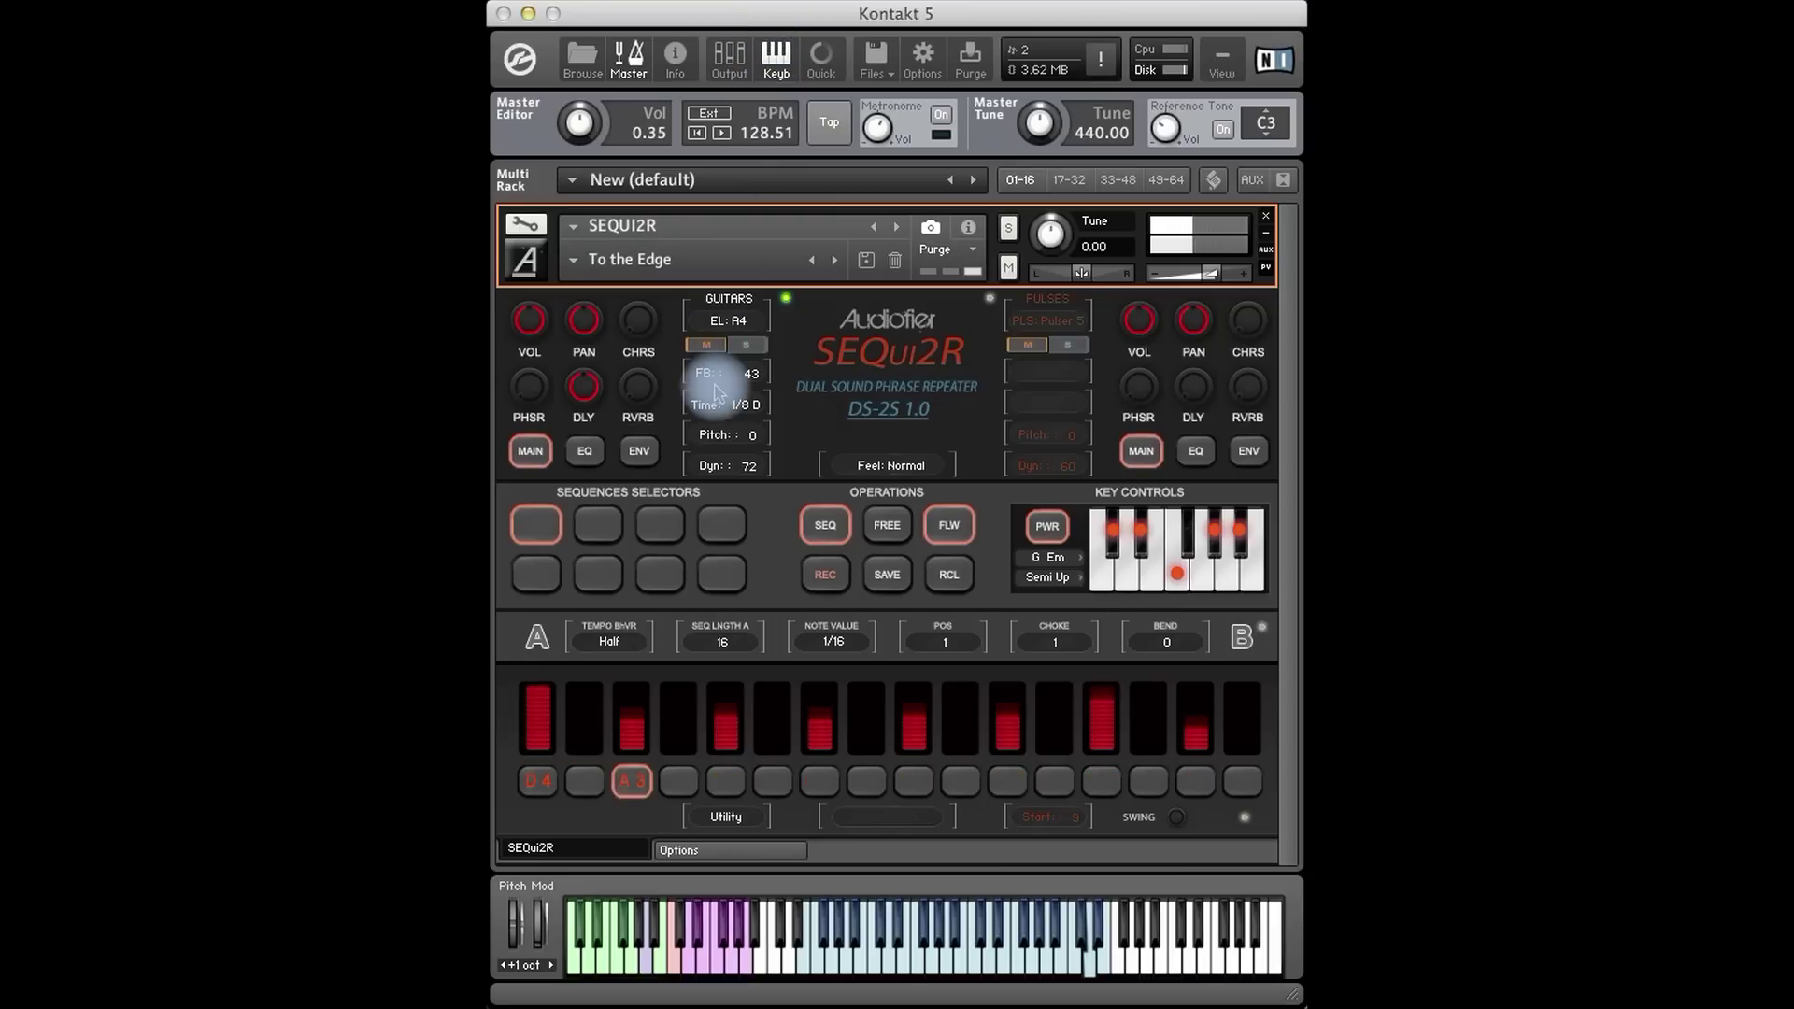
Adjust the envelope hold of the EL: A4 guitar sound and add chorus to it.
{"action": "left_click", "coordinate": [638, 451]}
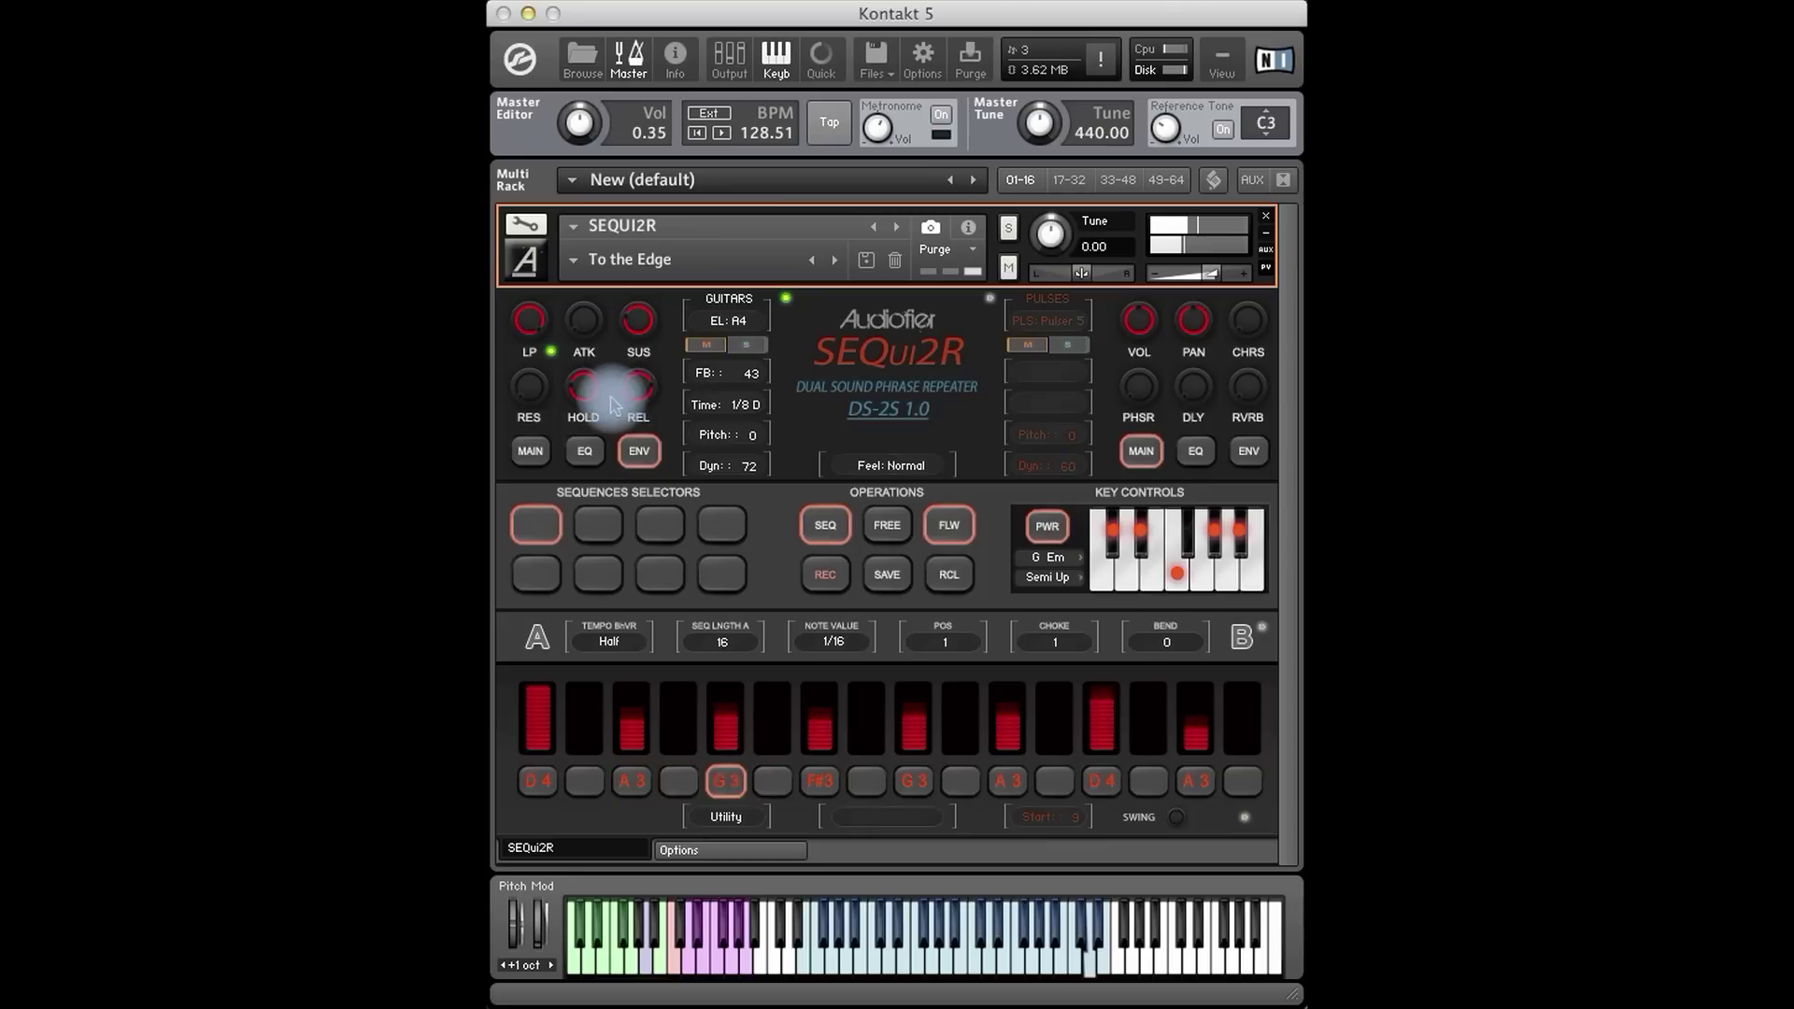
{"action": "left_click_drag", "start_coordinate": [602, 402], "coordinate": [617, 335]}
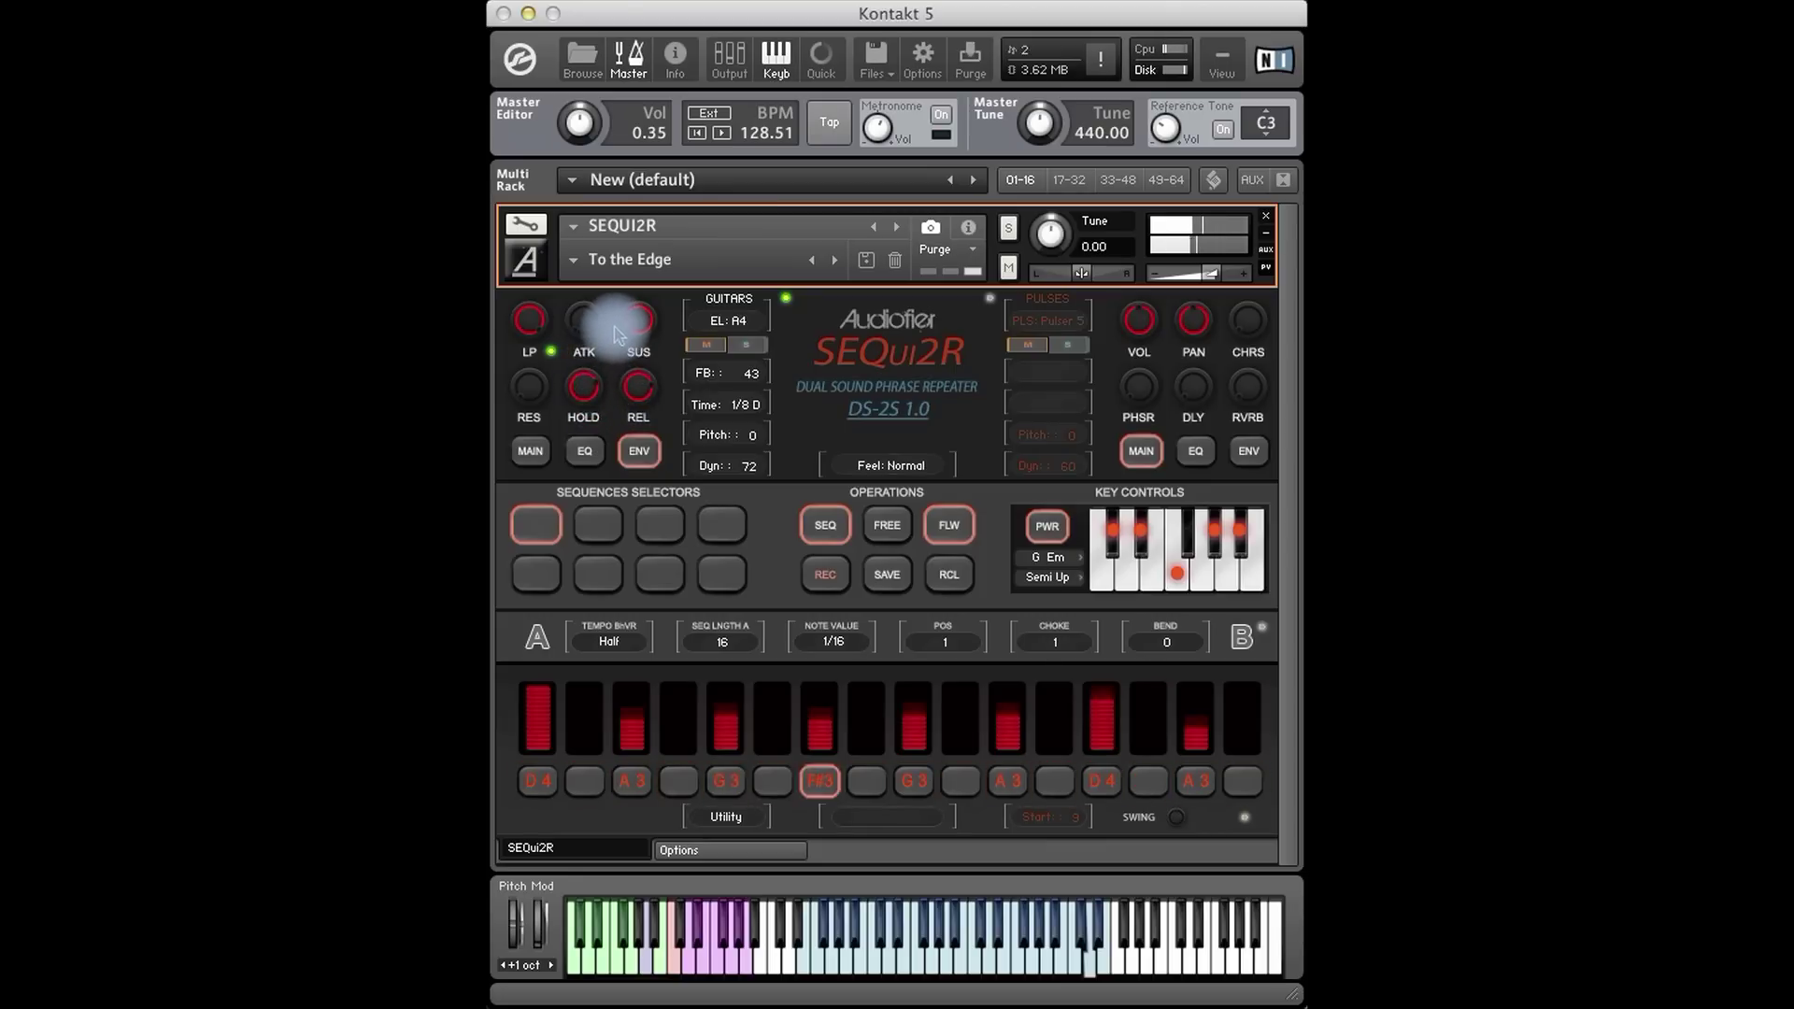
{"action": "left_click", "coordinate": [530, 450]}
{"action": "left_click_drag", "start_coordinate": [635, 321], "coordinate": [651, 278]}
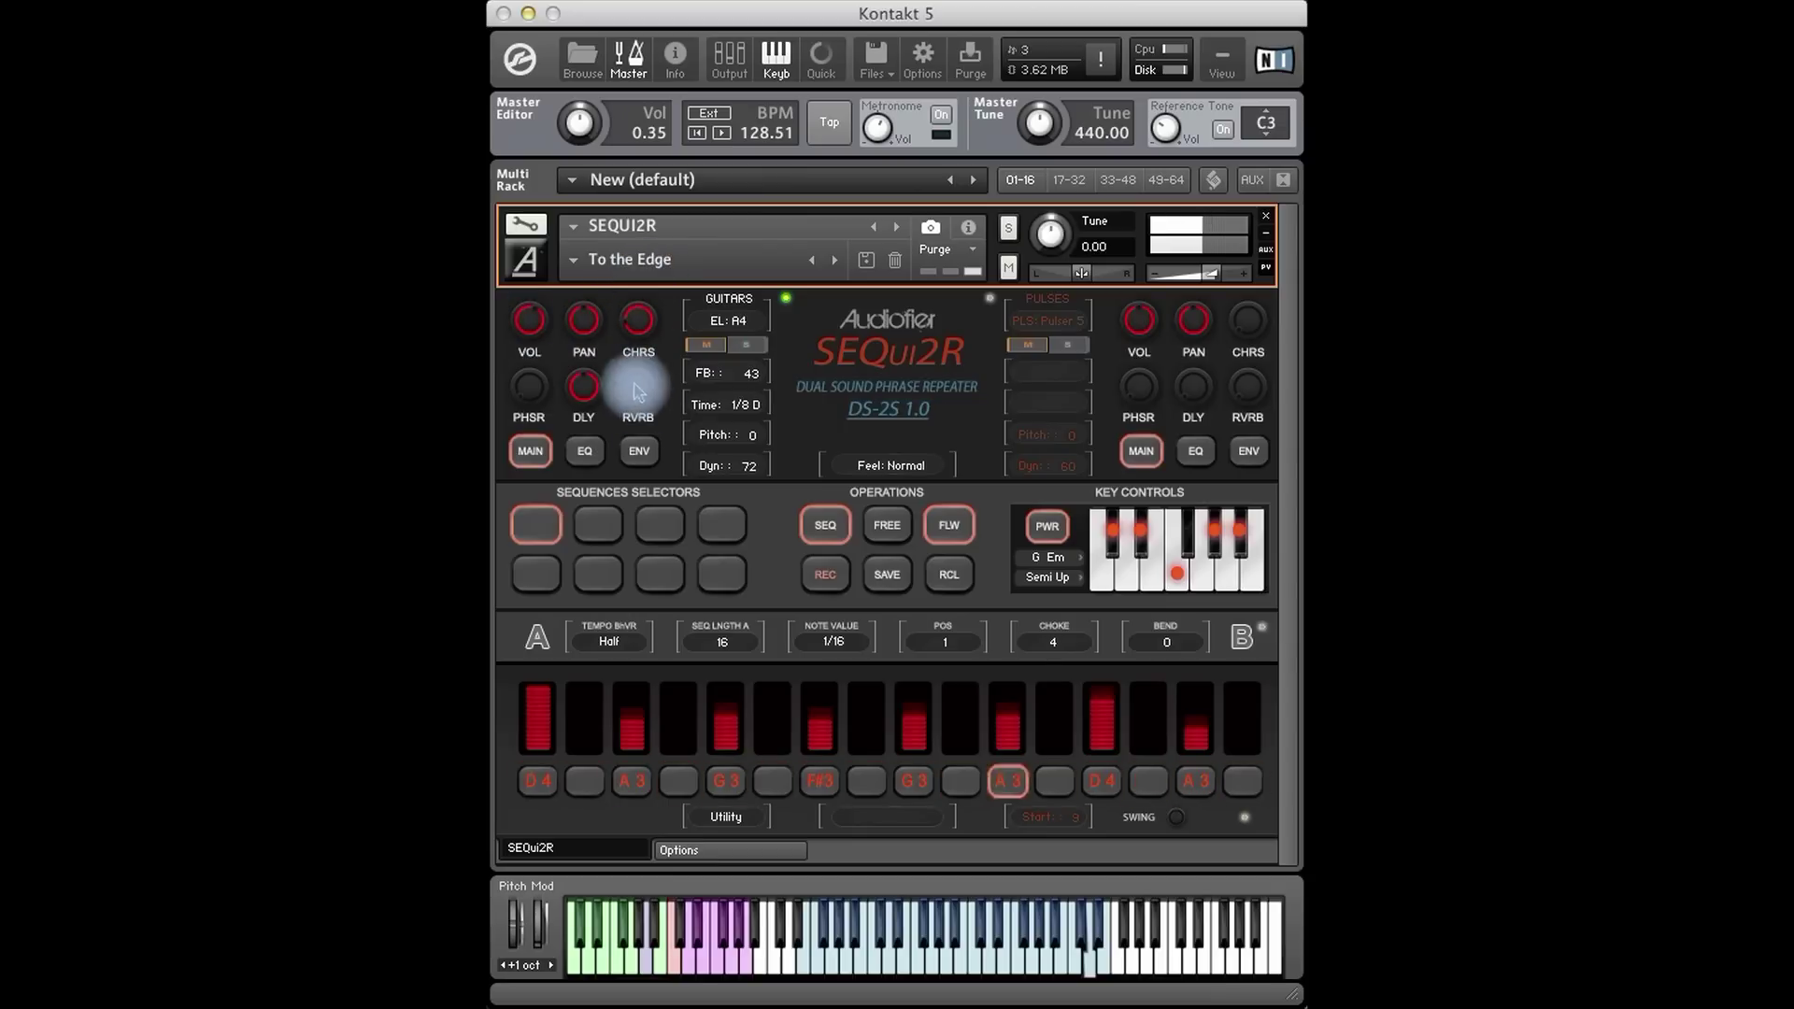
Set the reverb type of the EL: A4 sound to Digi Rurb and adjust its envelope hold and release.
{"action": "left_click", "coordinate": [725, 373]}
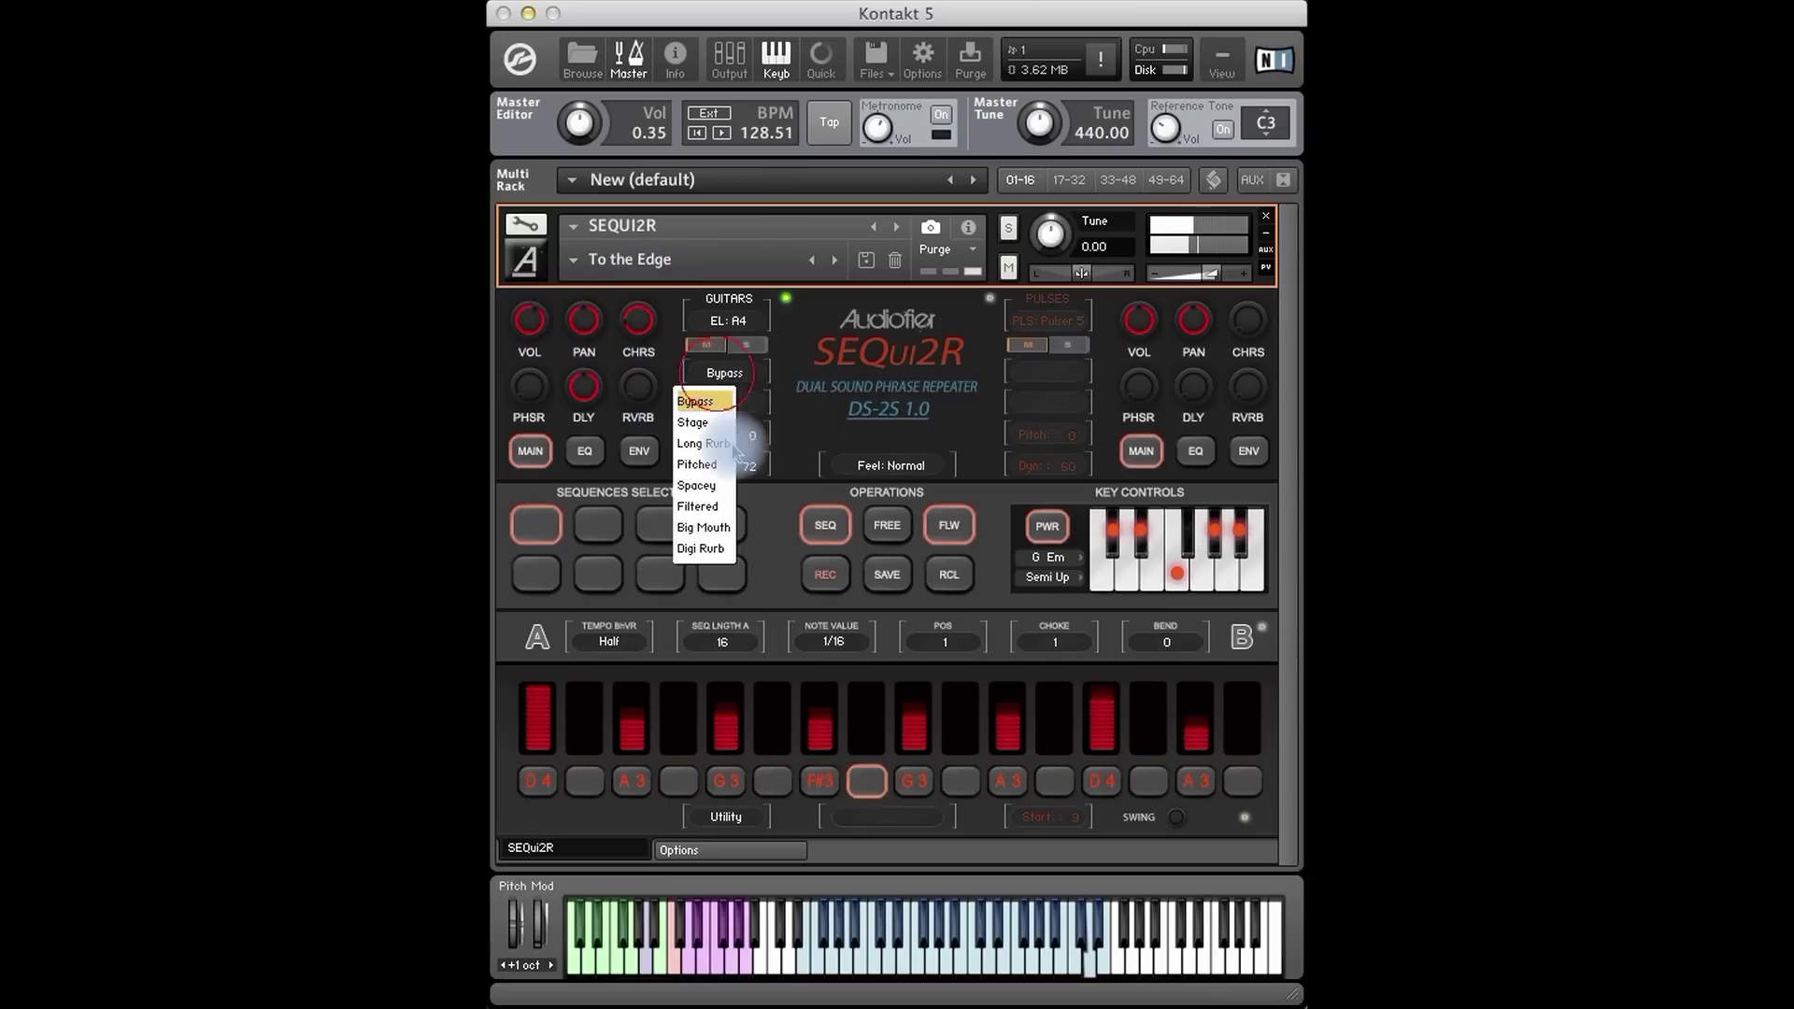
{"action": "left_click", "coordinate": [701, 548]}
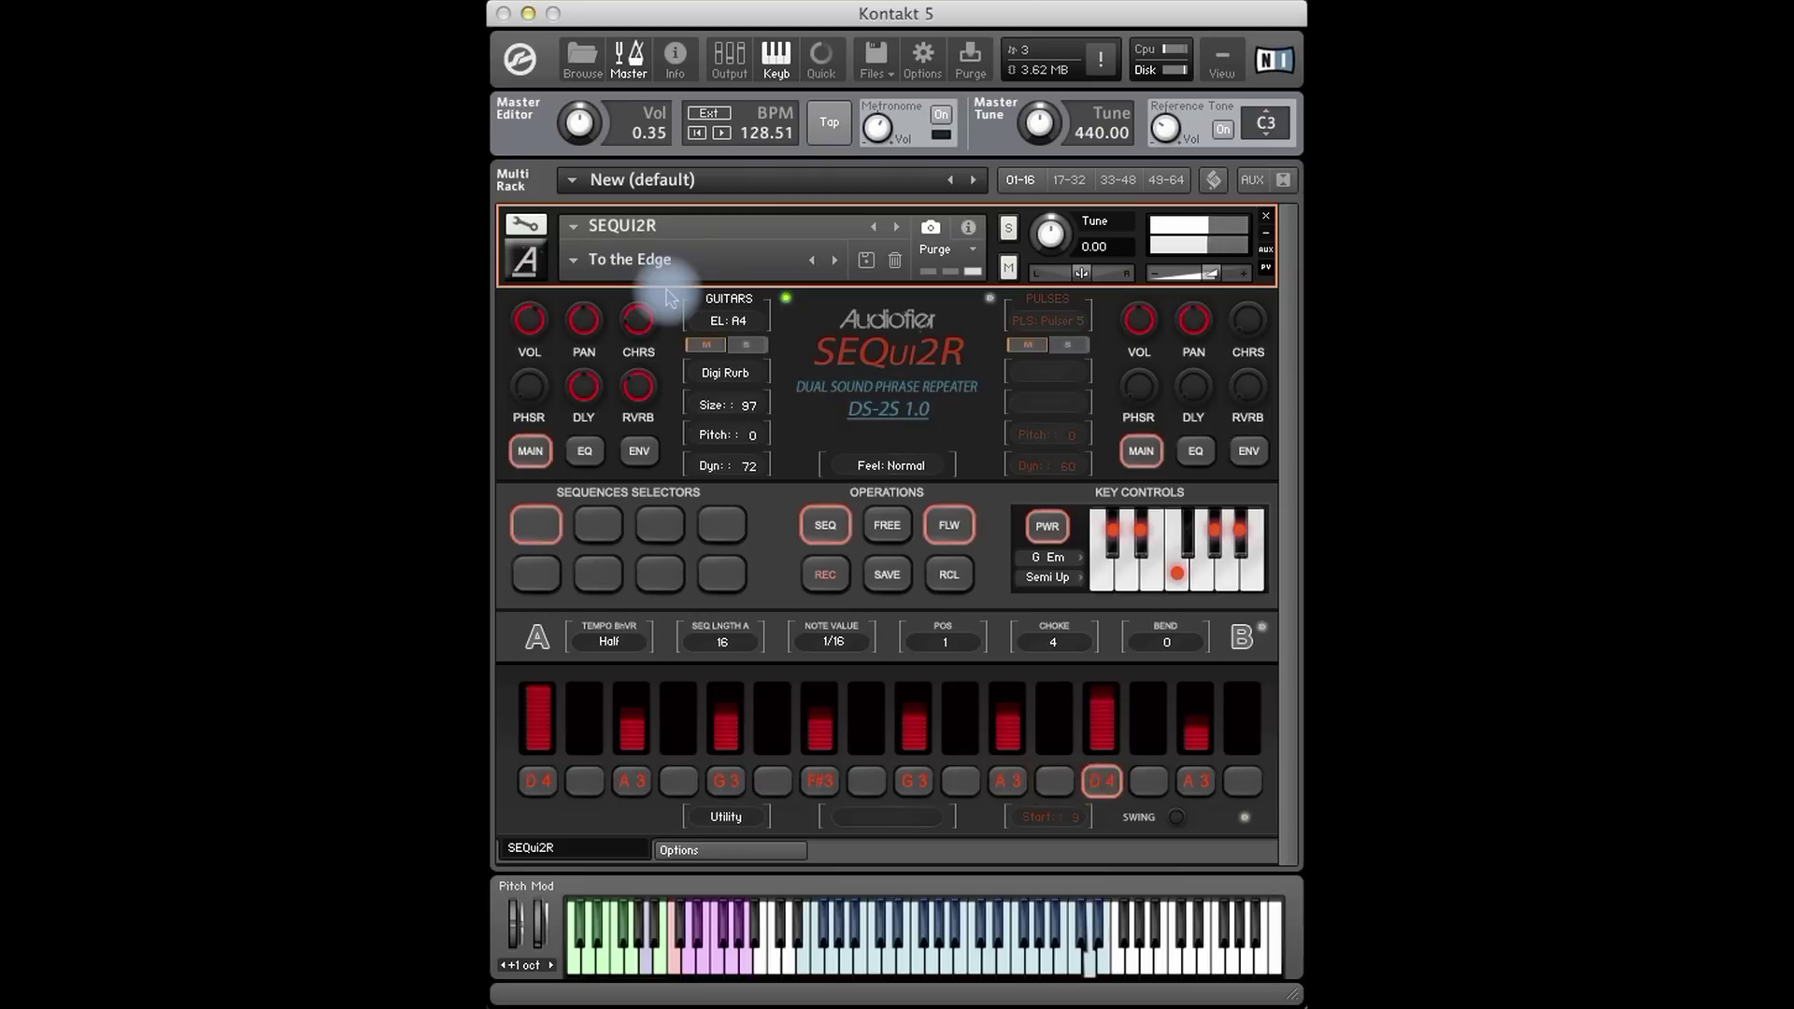
{"action": "left_click", "coordinate": [639, 452]}
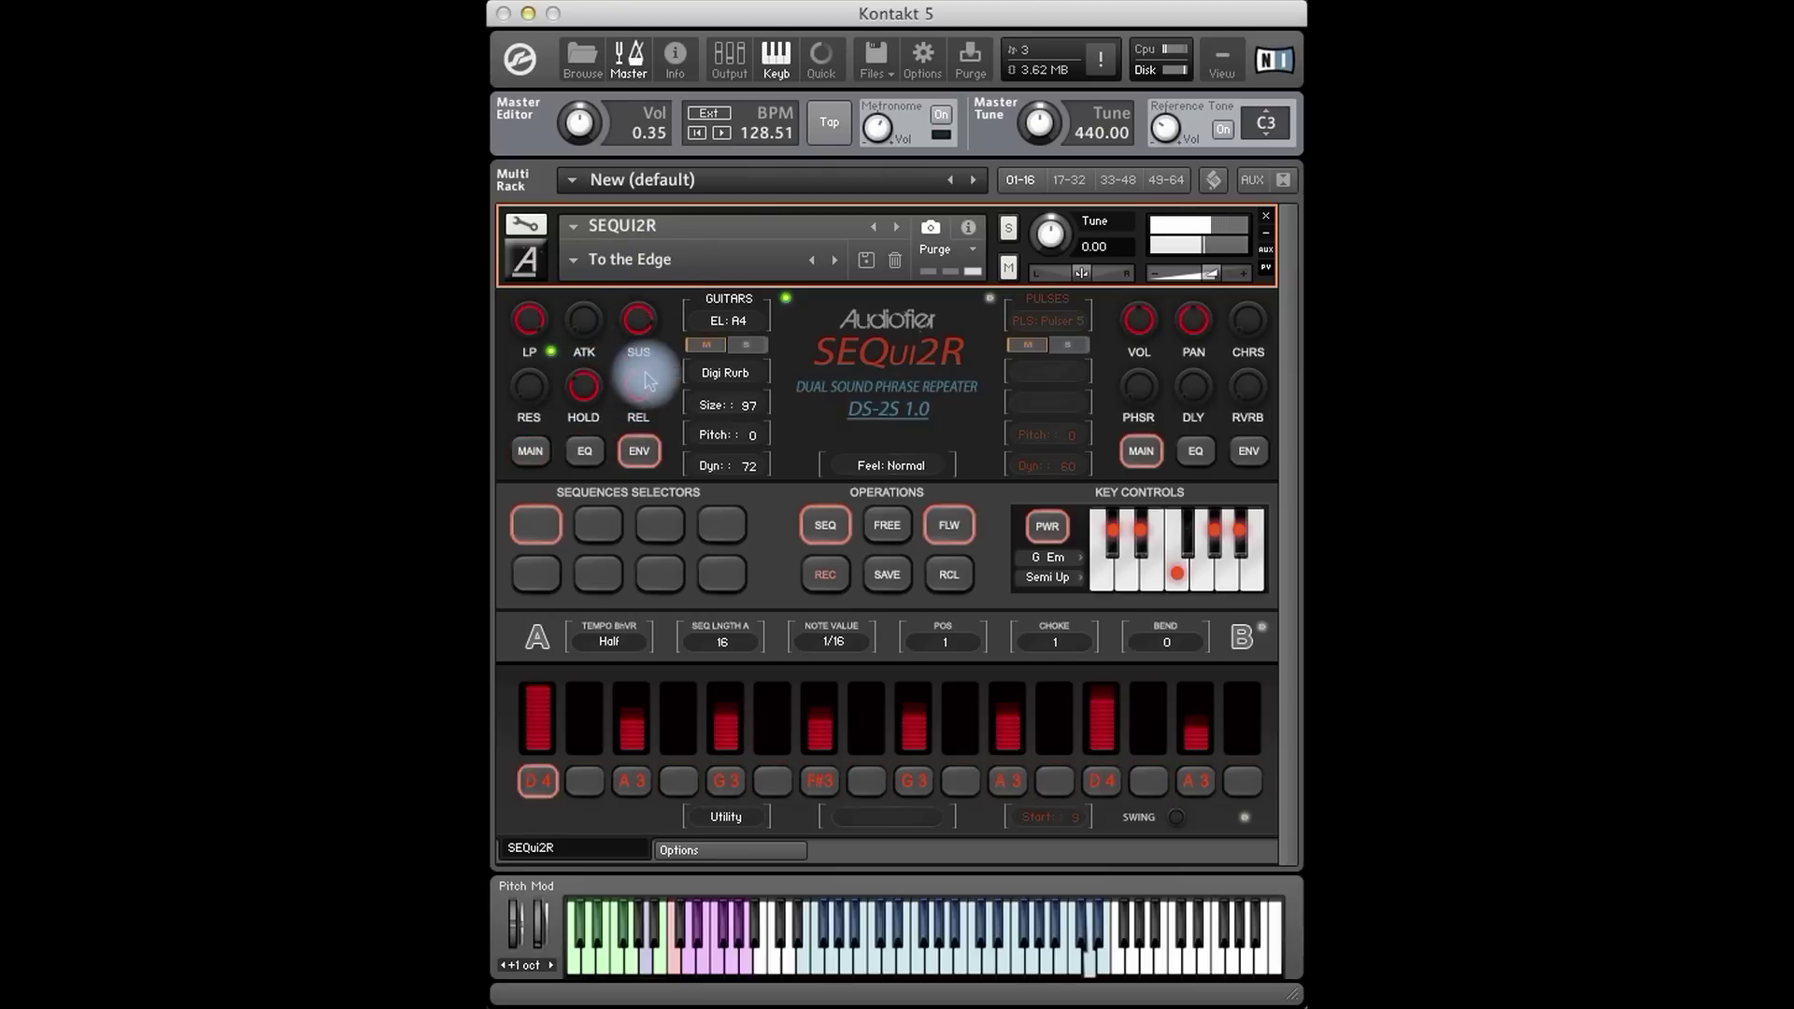
{"action": "left_click_drag", "start_coordinate": [589, 386], "coordinate": [584, 440]}
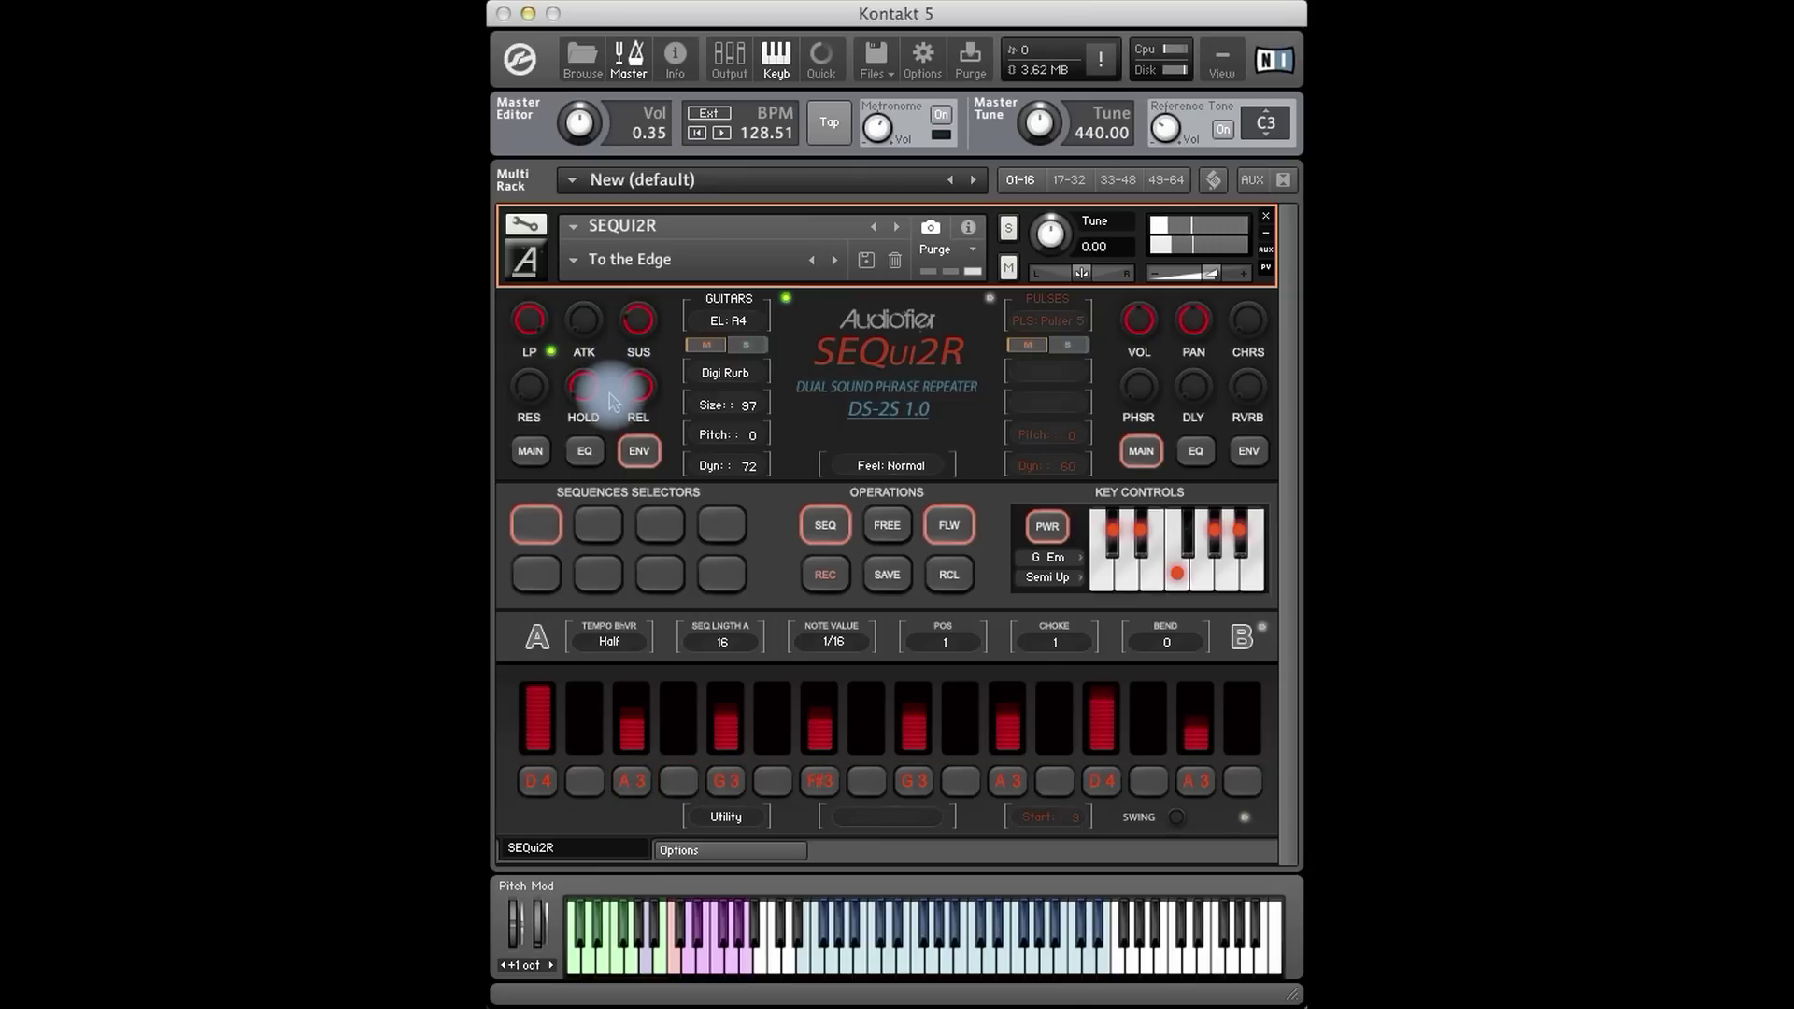
Recall the third, seventh and sixth sequences of the To the Edge patch in turn.
{"action": "left_click", "coordinate": [649, 524]}
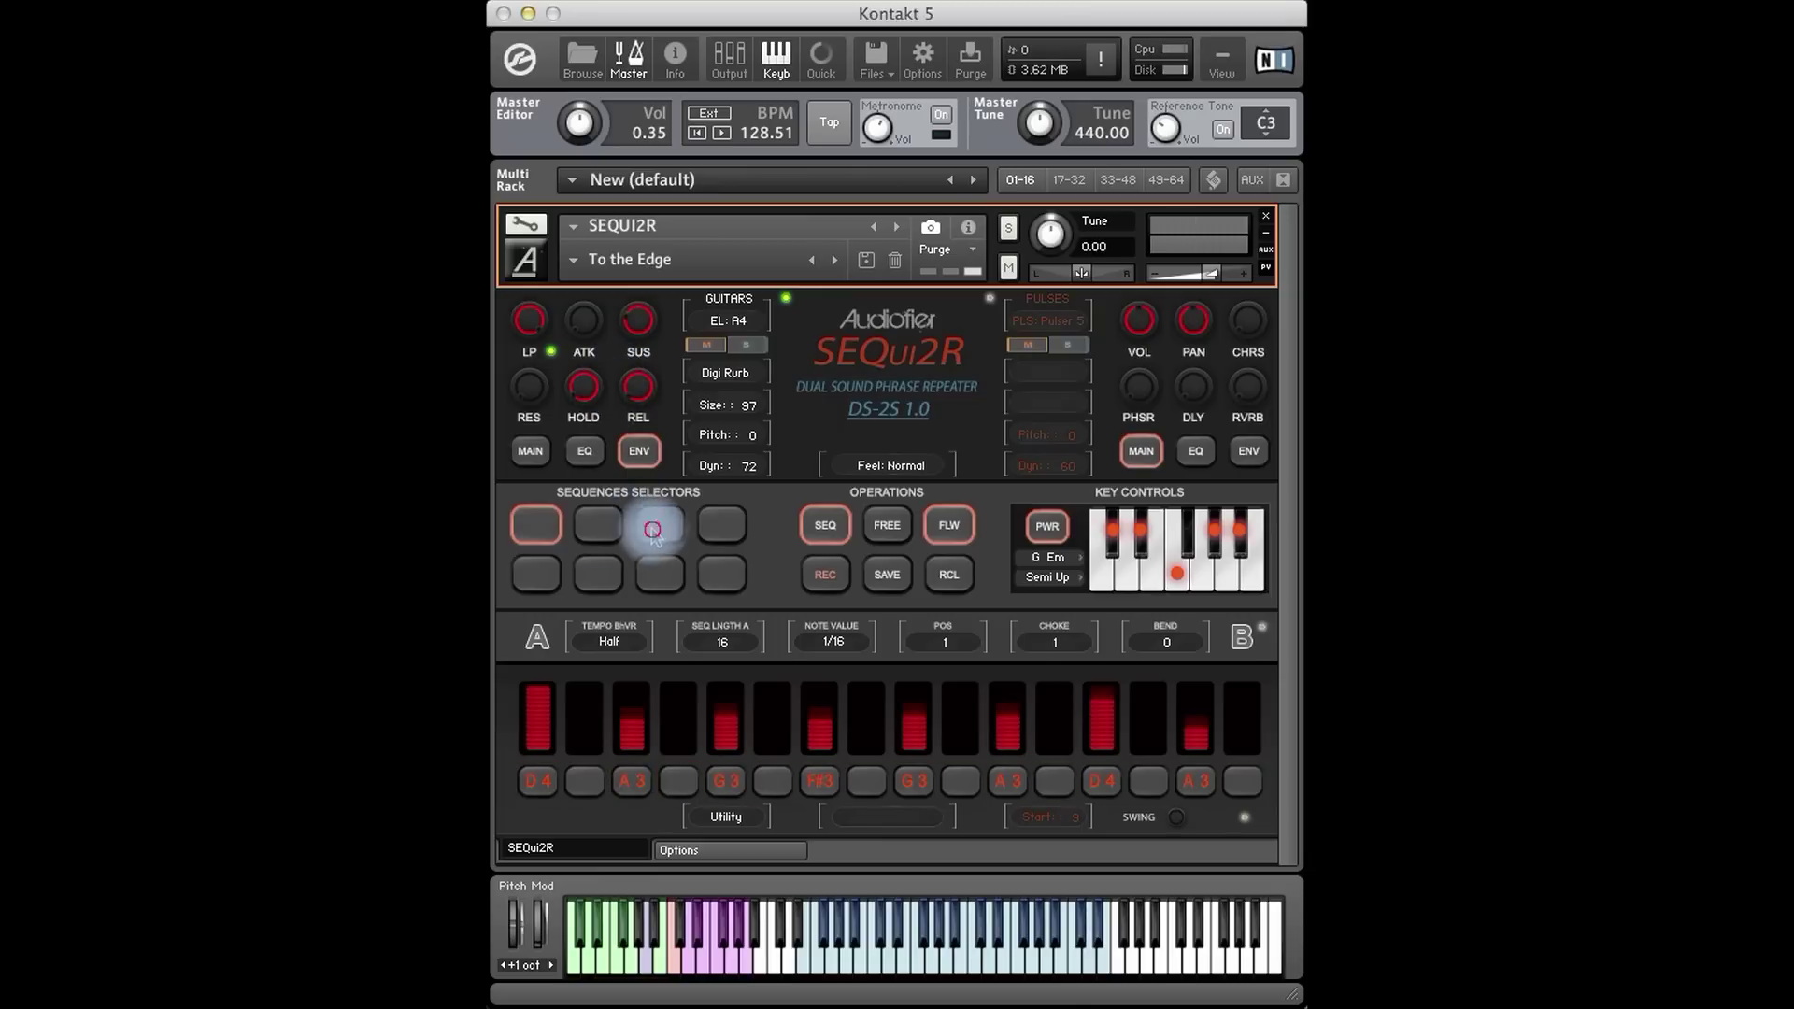
{"action": "left_click", "coordinate": [944, 575]}
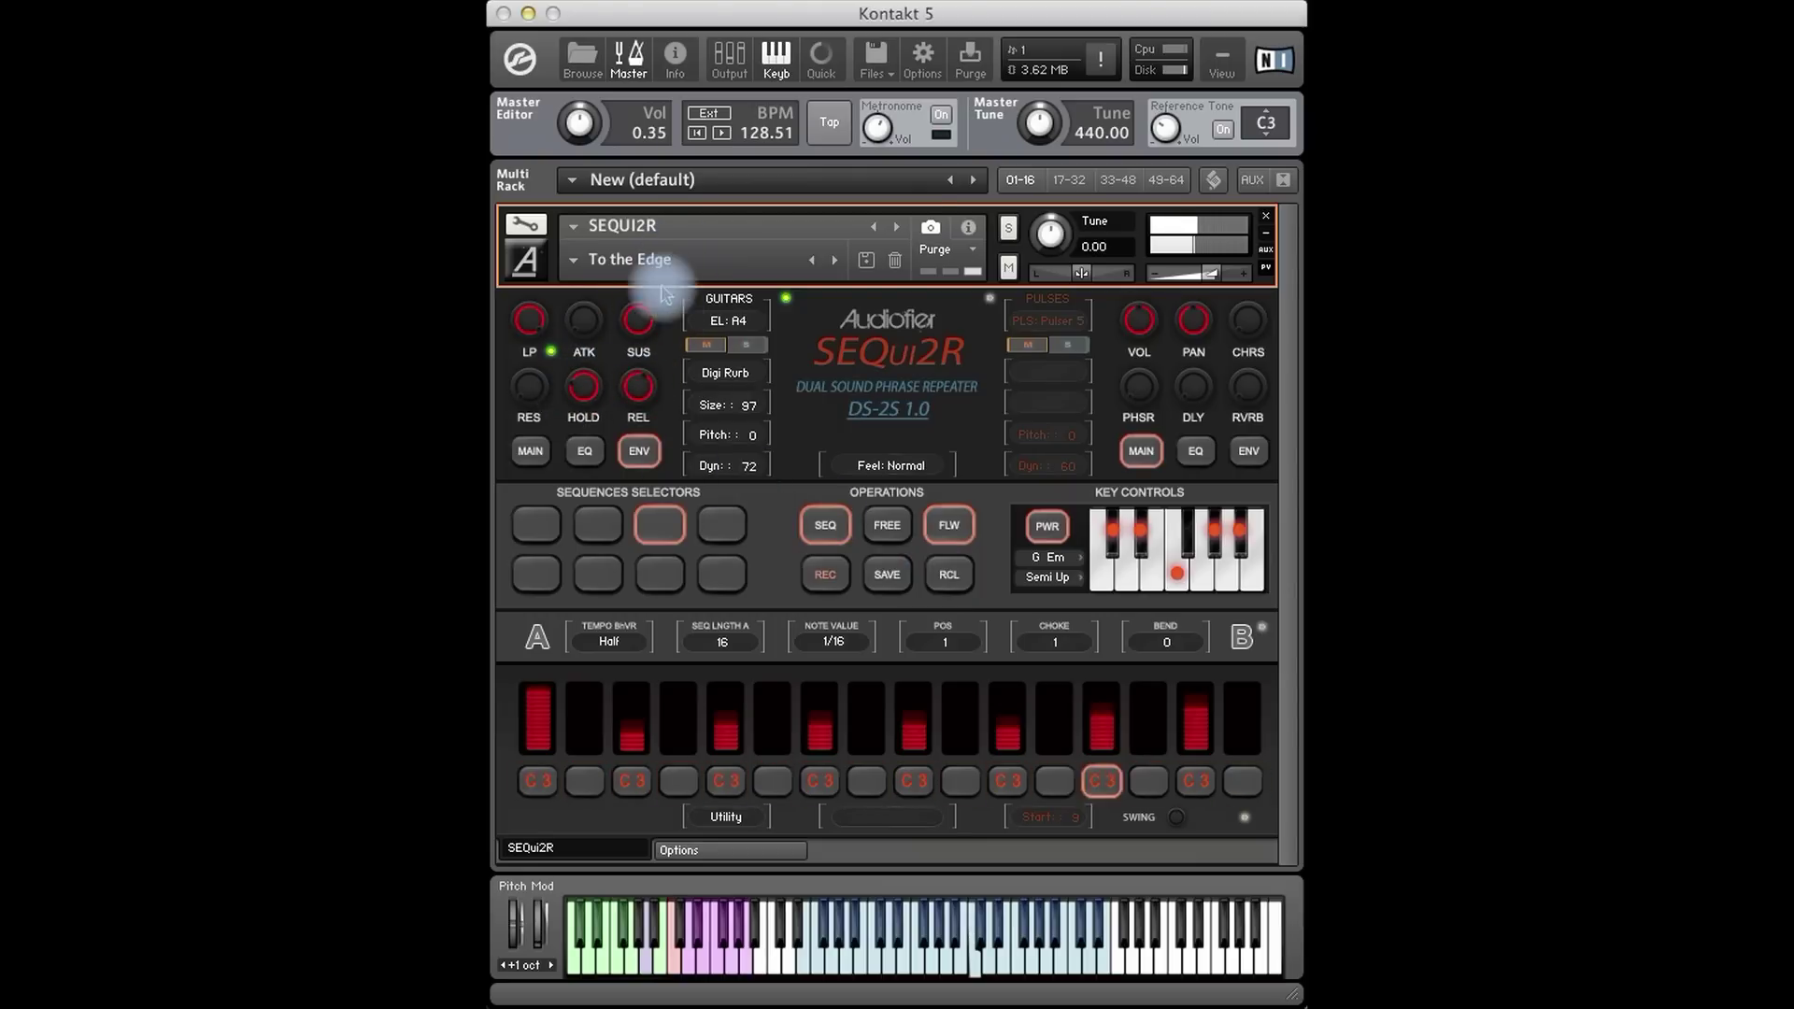
{"action": "left_click", "coordinate": [685, 566]}
{"action": "left_click", "coordinate": [939, 576]}
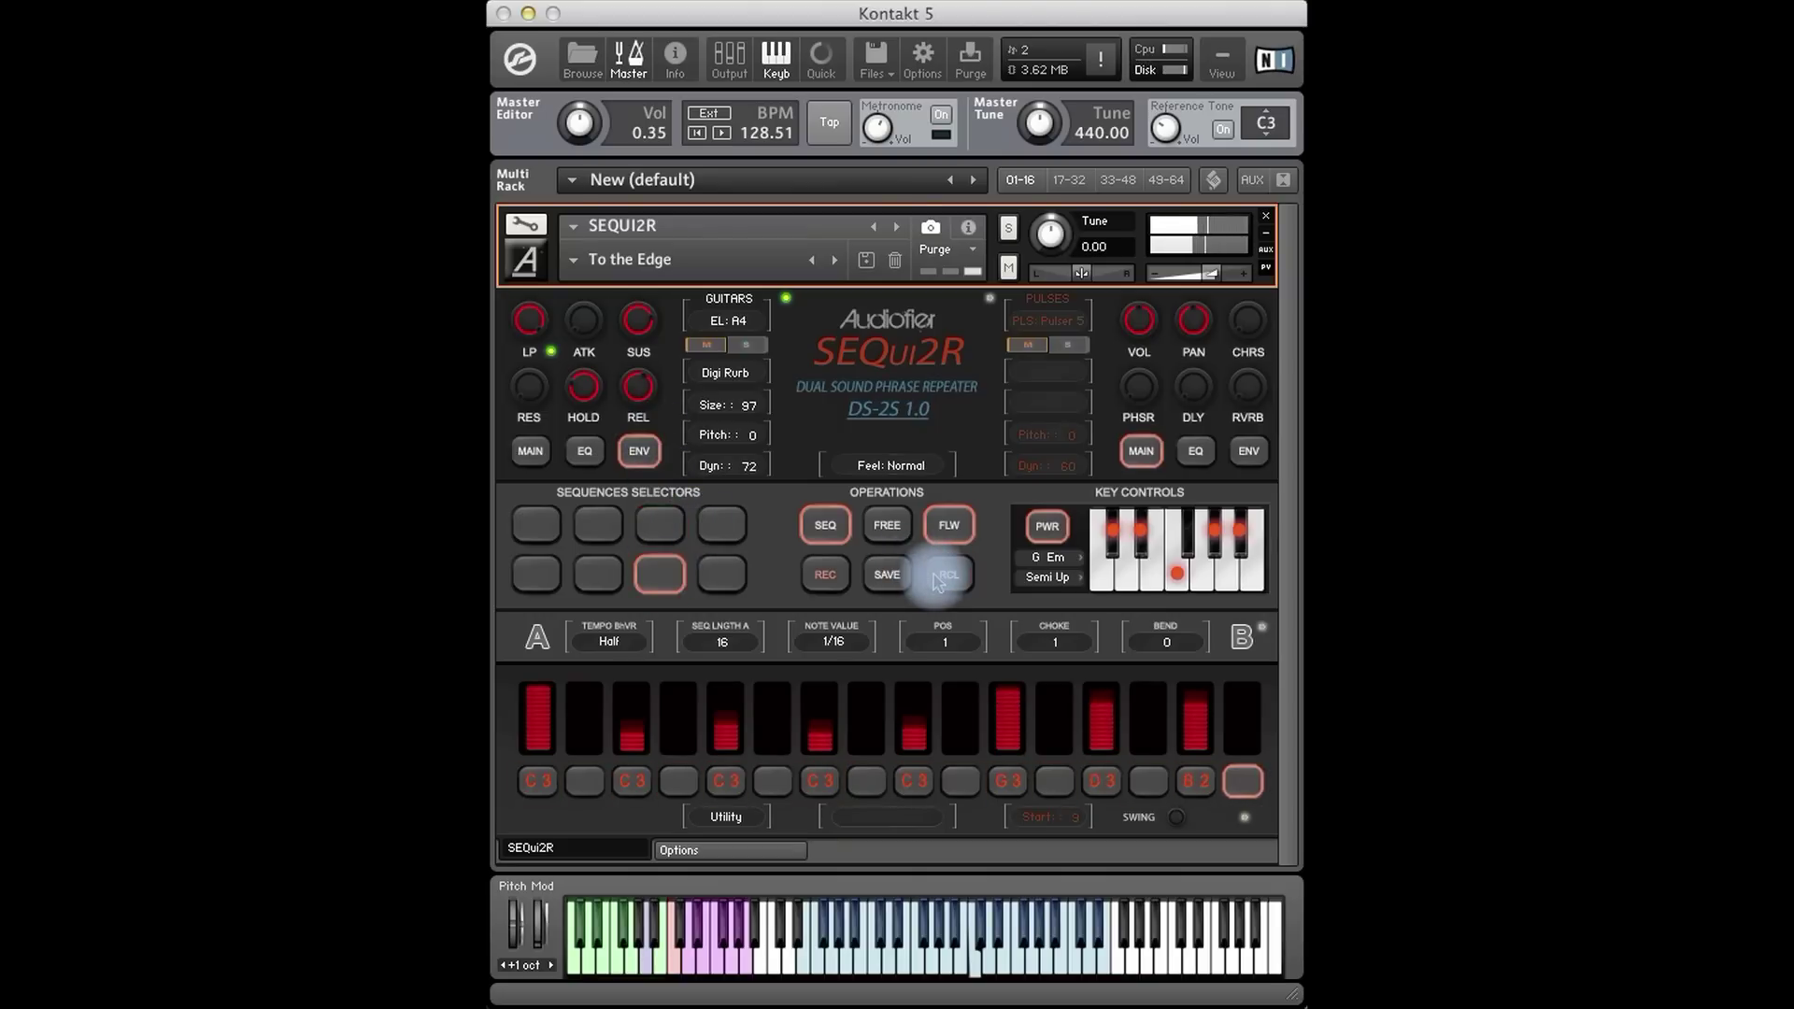
{"action": "left_click", "coordinate": [597, 574]}
{"action": "left_click", "coordinate": [949, 576]}
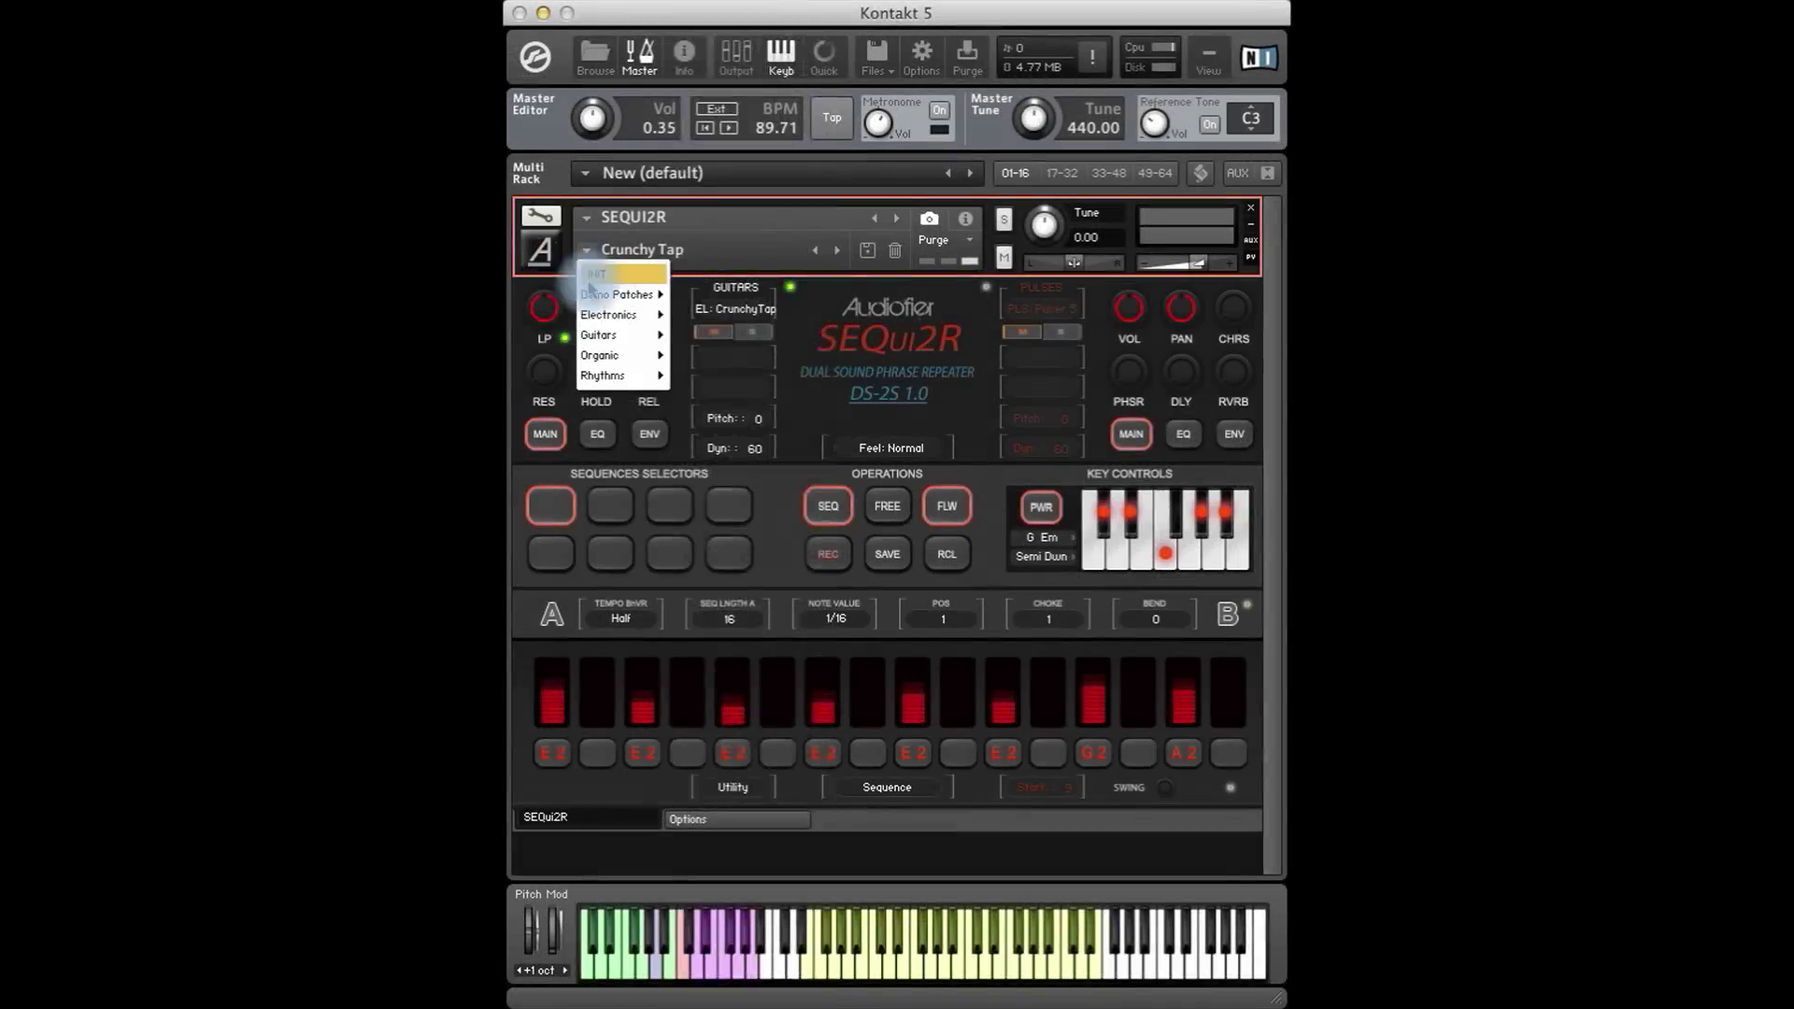
Load the Double Harmonics patch from the Guitars category and recall its first sequence.
{"action": "mouse_move", "coordinate": [612, 334]}
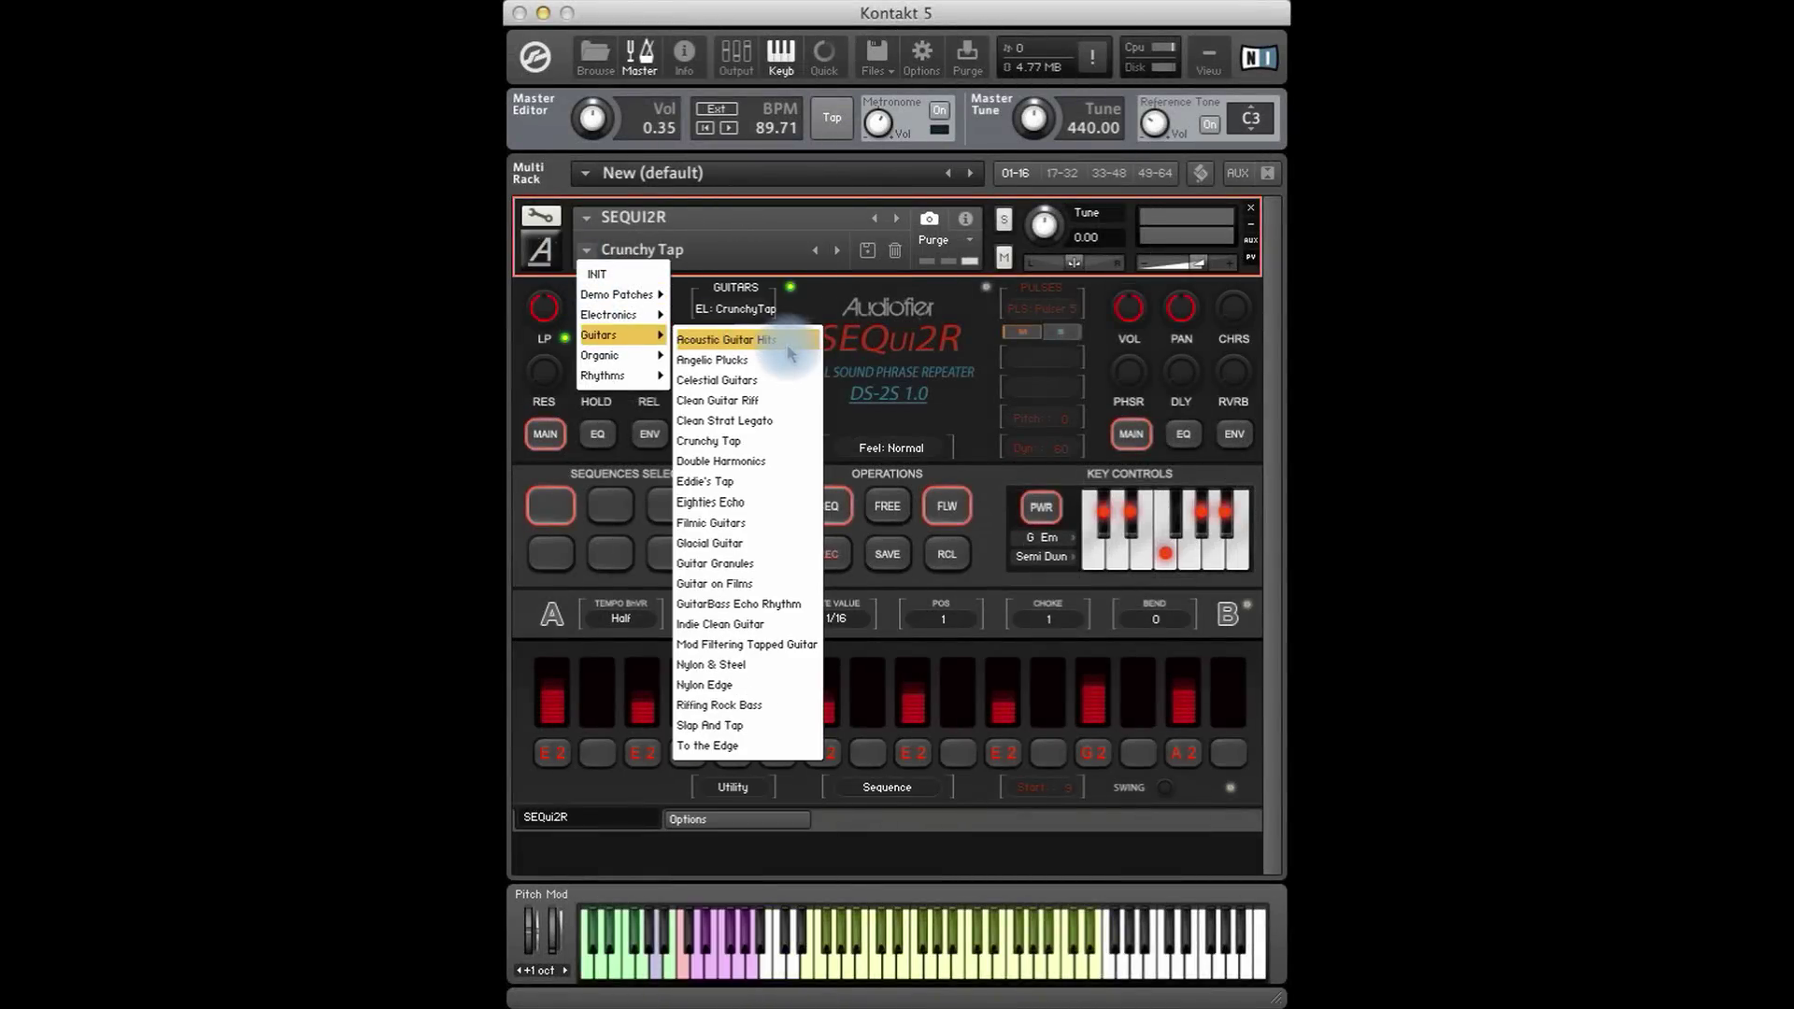
{"action": "left_click", "coordinate": [759, 462]}
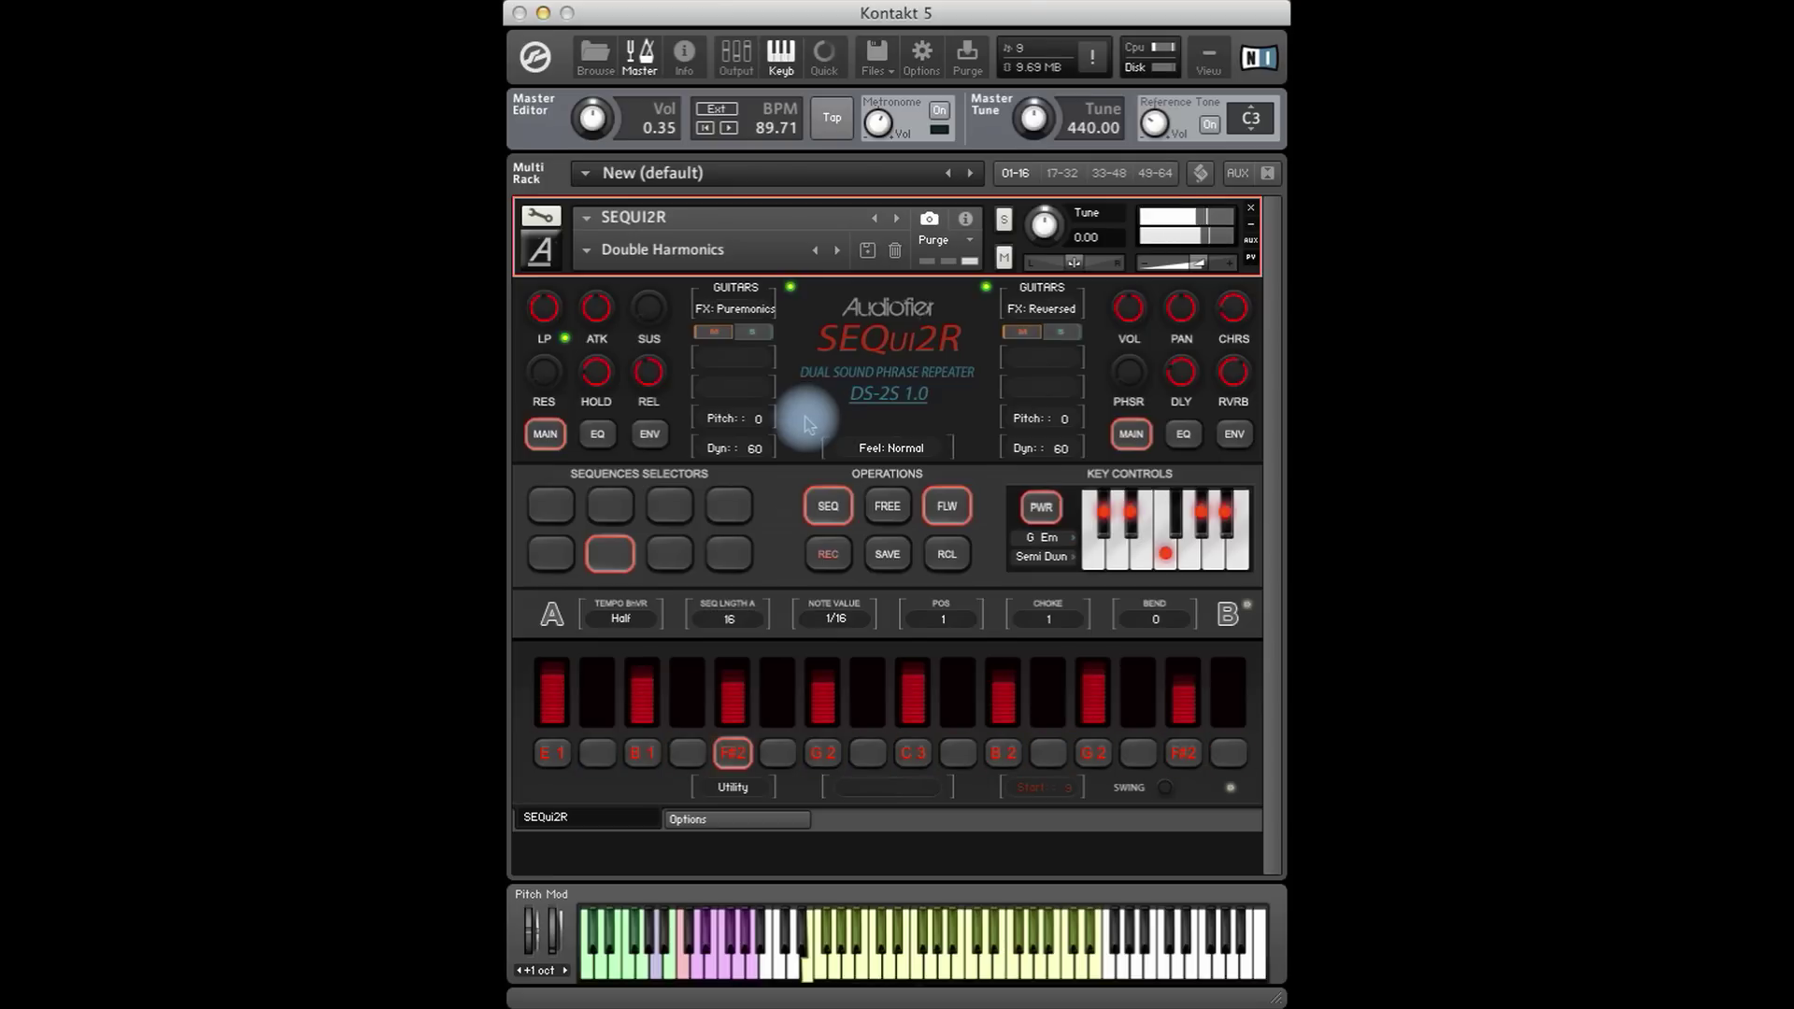
{"action": "left_click", "coordinate": [550, 505]}
{"action": "left_click", "coordinate": [946, 559]}
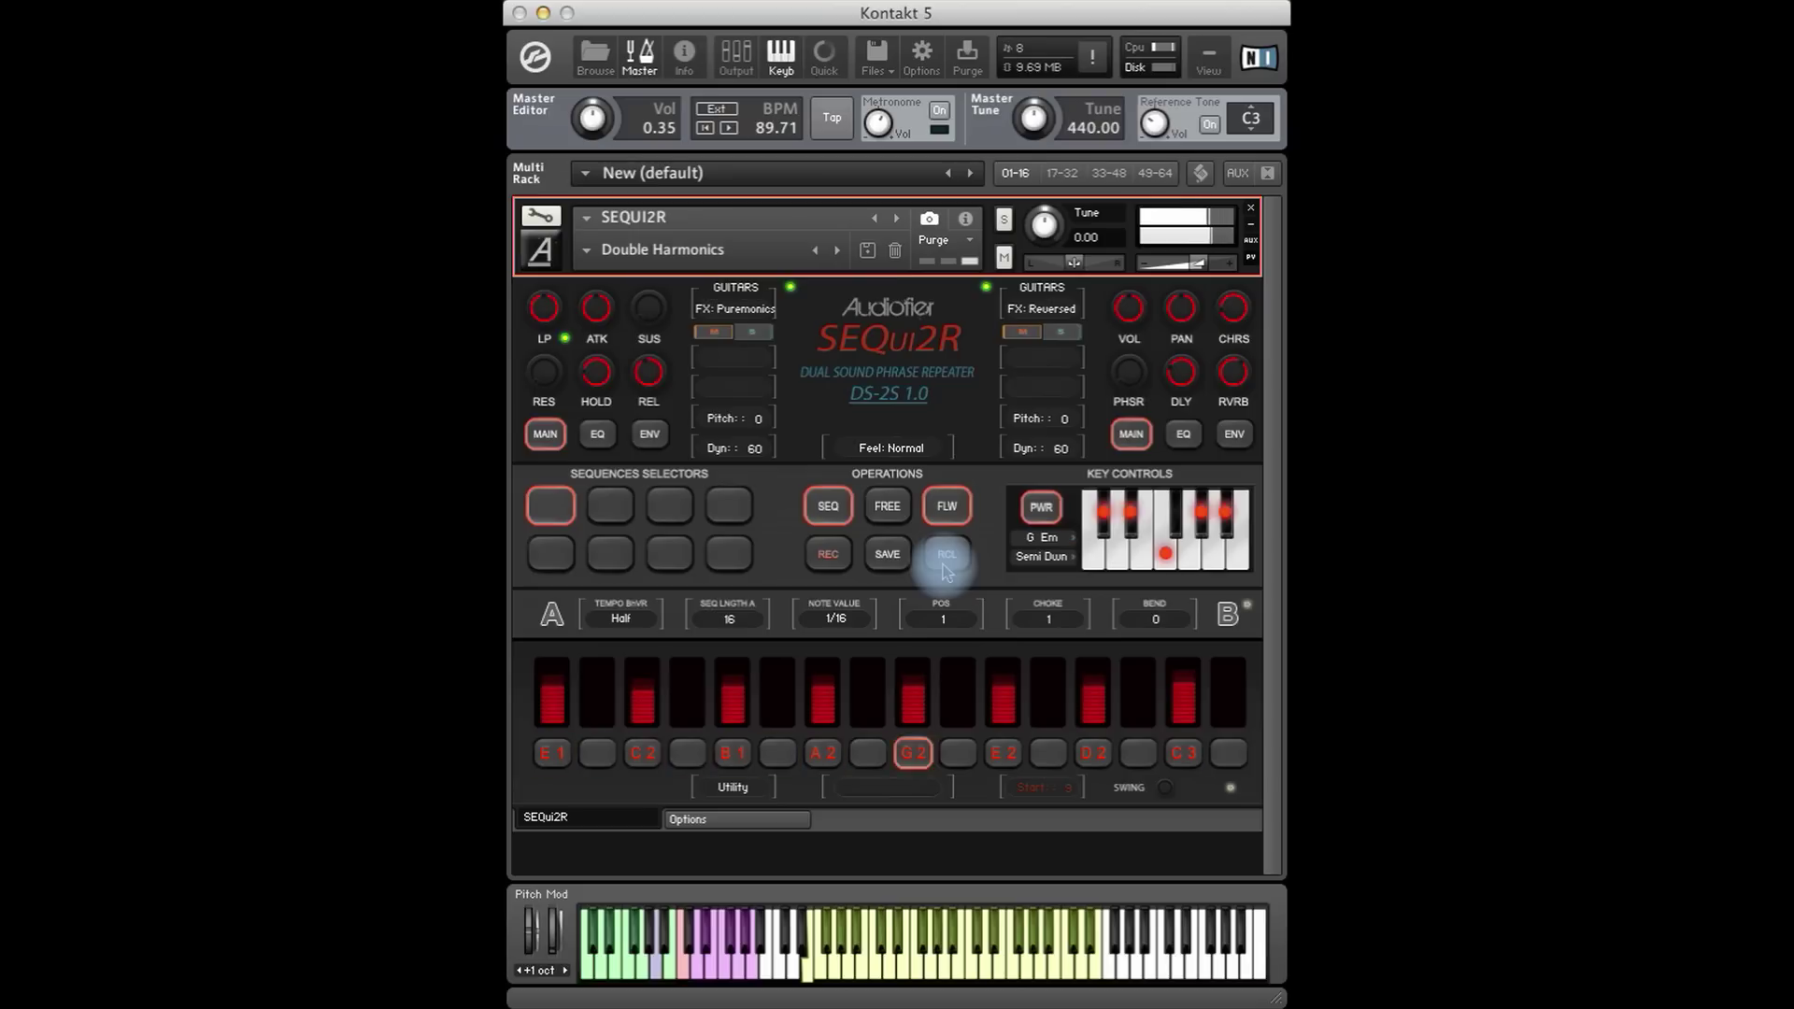
Load the Filmic Guitars patch from the Guitars category.
{"action": "left_click", "coordinate": [586, 250]}
{"action": "mouse_move", "coordinate": [616, 335]}
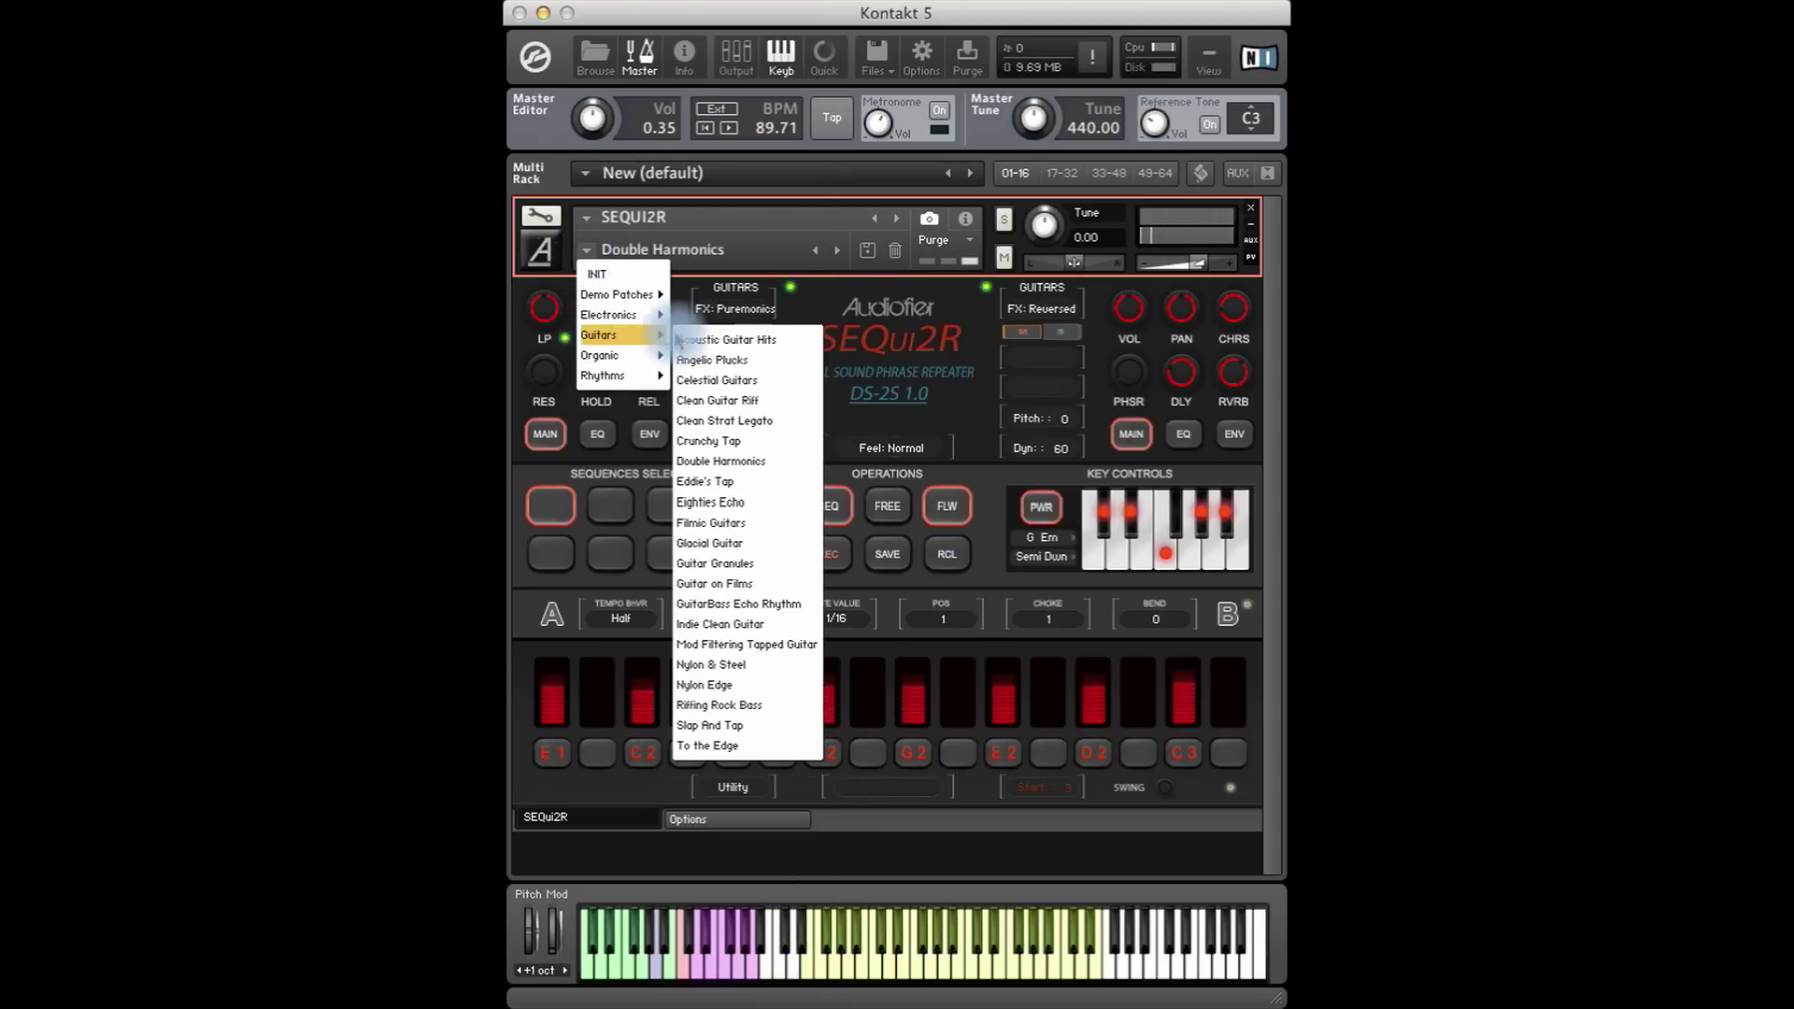
{"action": "left_click", "coordinate": [747, 523]}
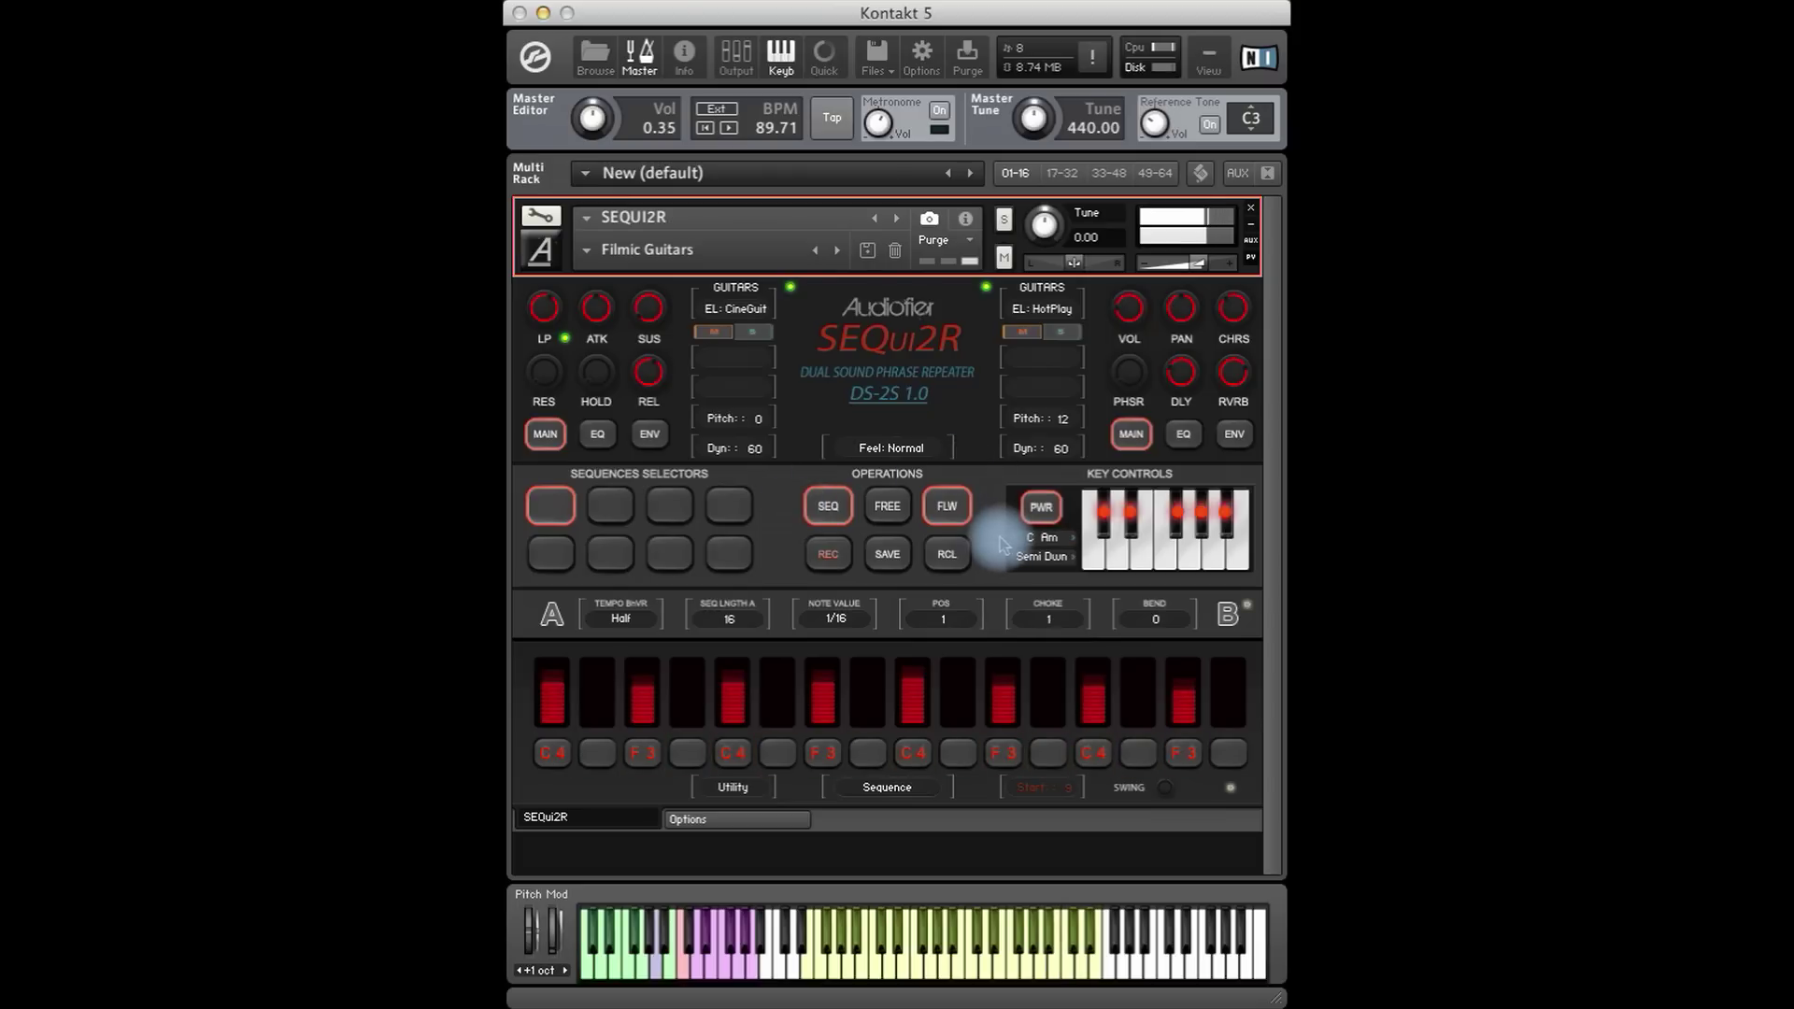
Switch off the key controls of the Filmic Guitars patch and show the envelope settings of the EL: CineGuit sound.
{"action": "left_click", "coordinate": [1039, 510]}
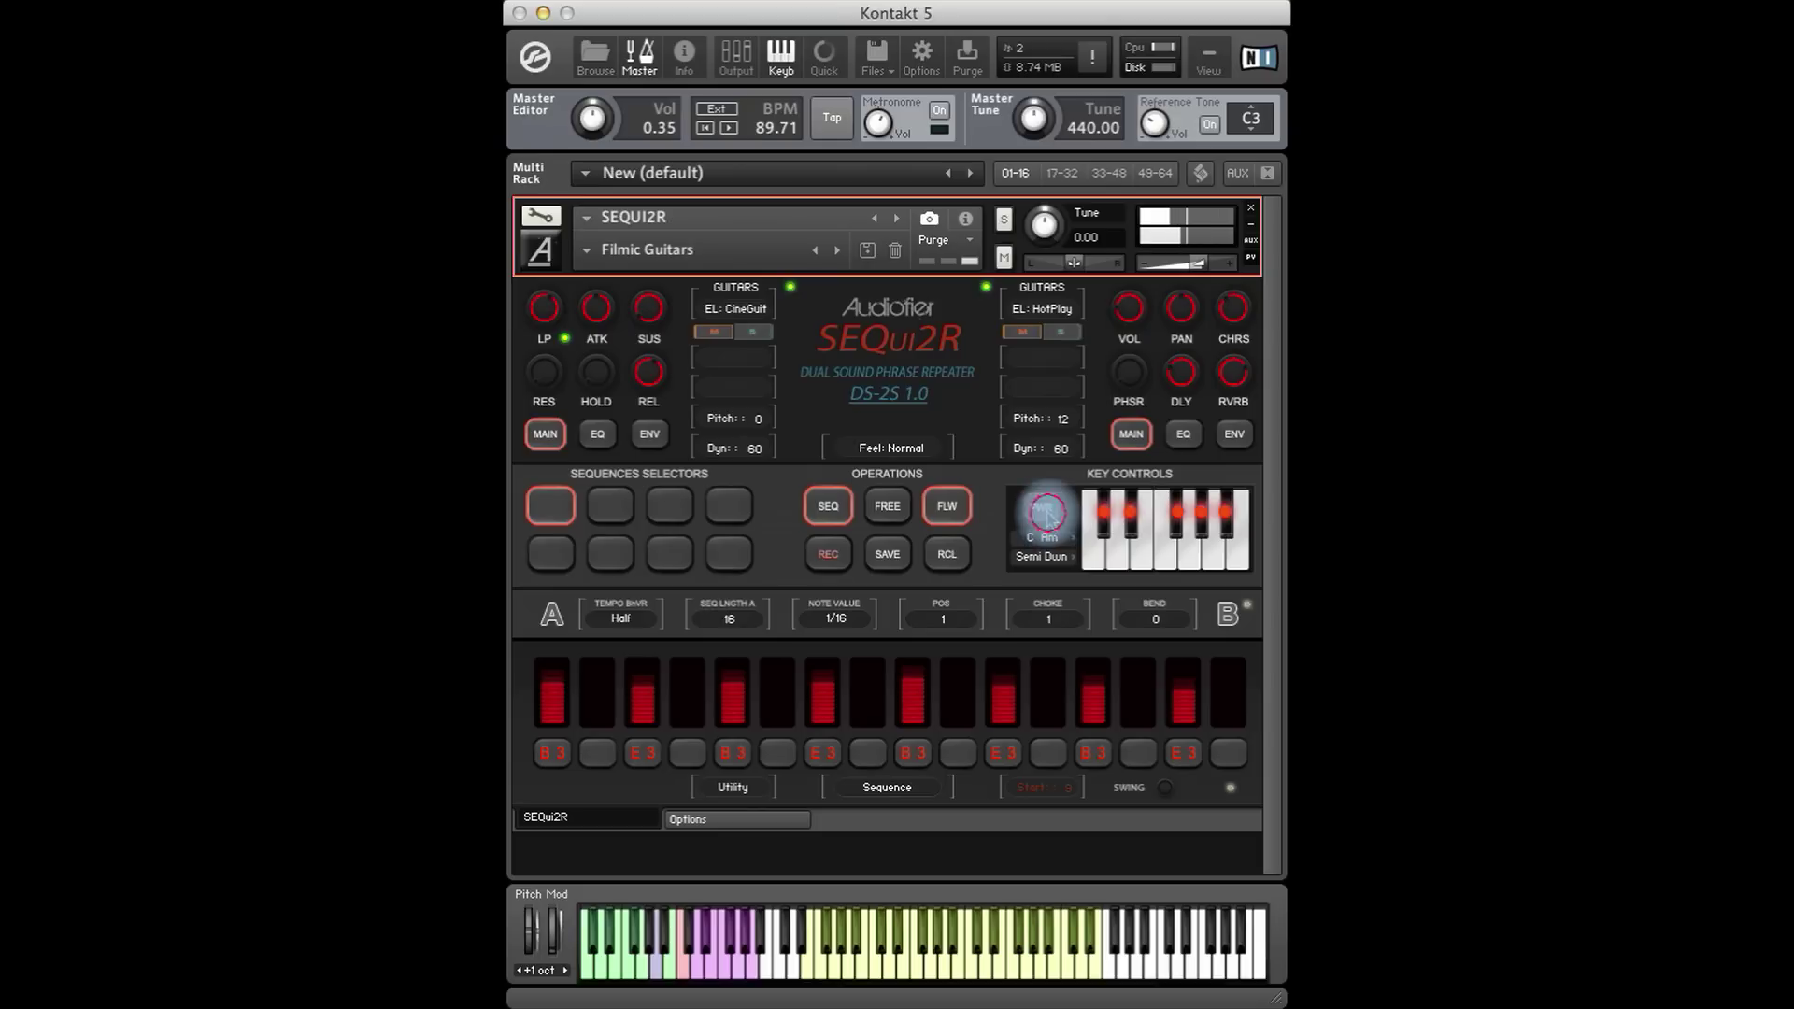
{"action": "left_click", "coordinate": [1045, 520]}
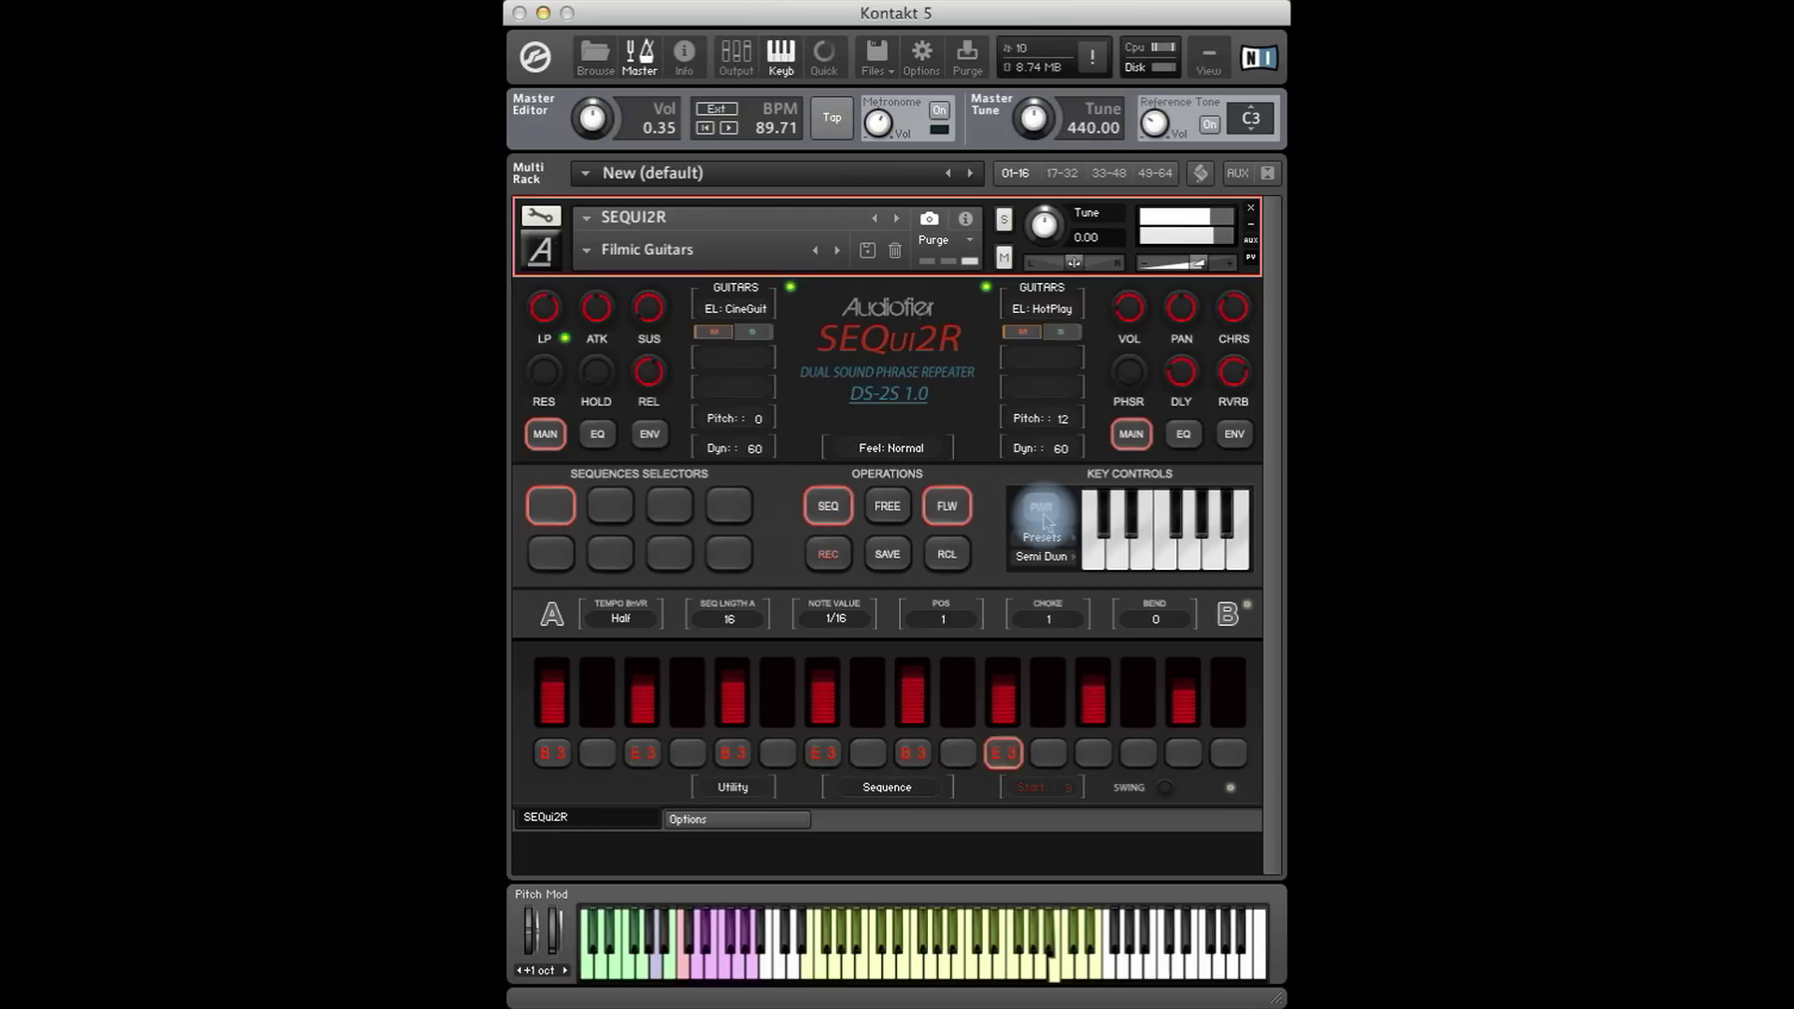
{"action": "left_click", "coordinate": [647, 431]}
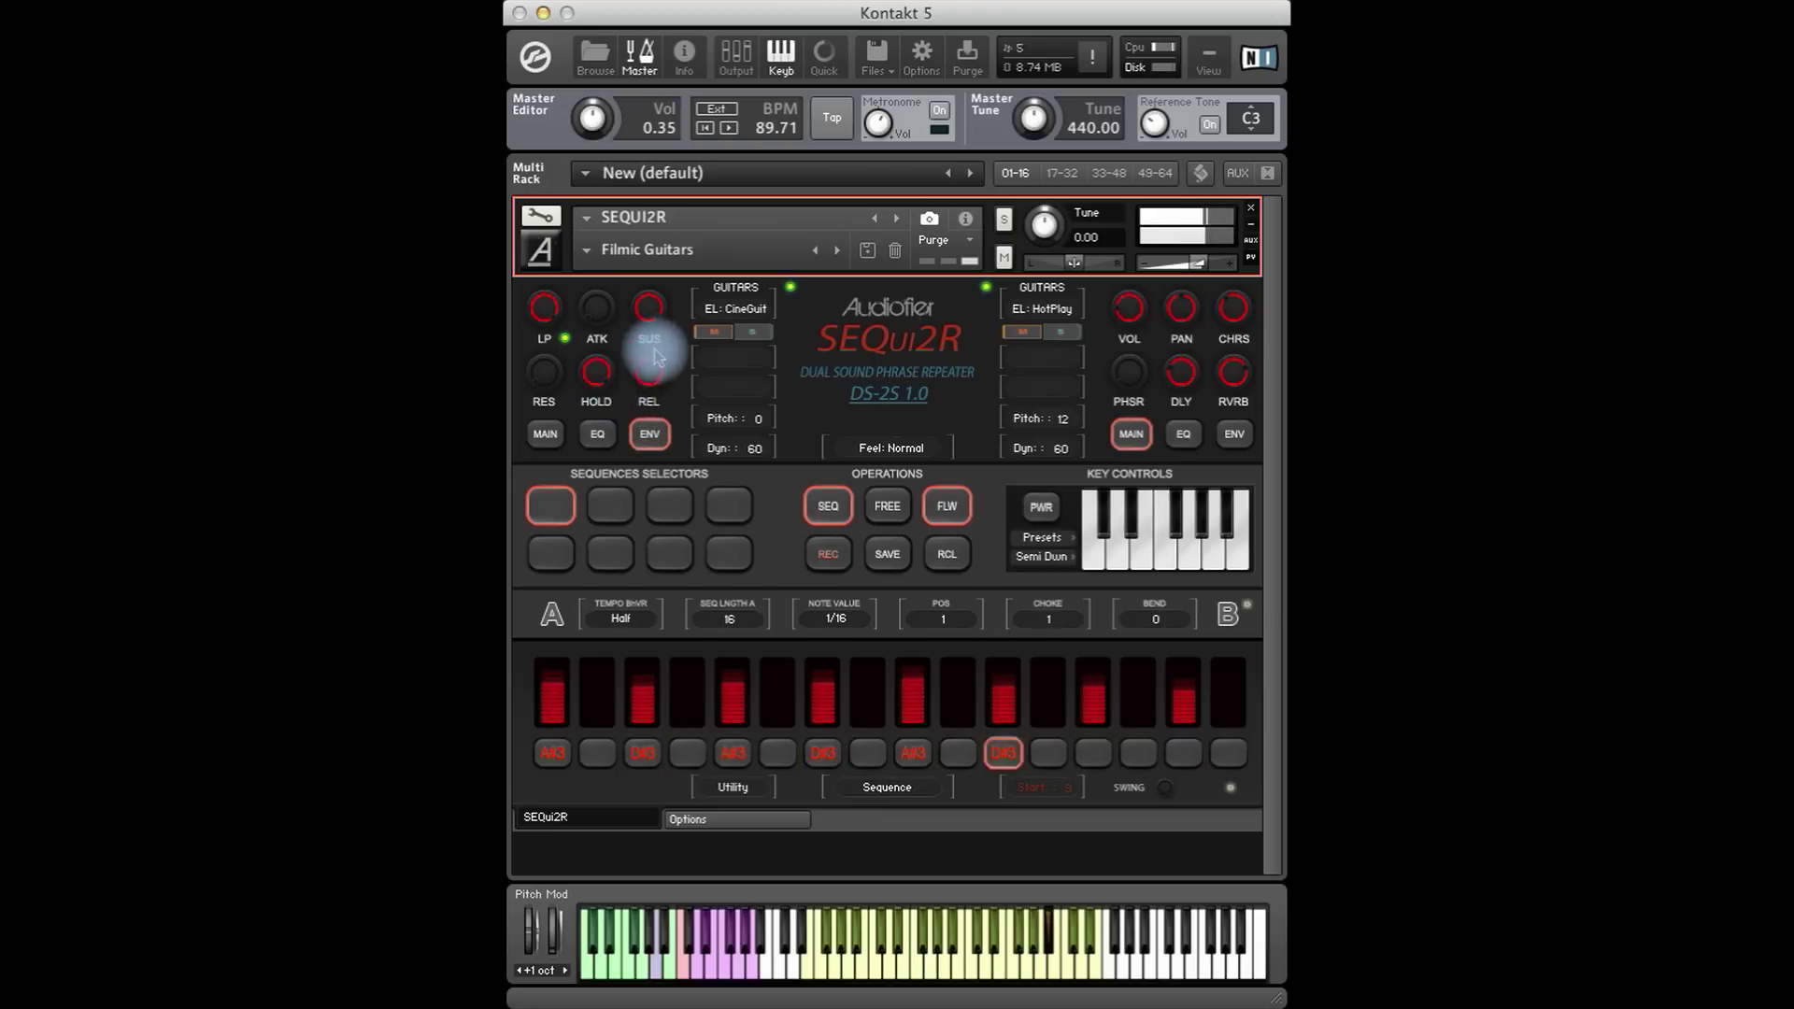
Load the Glacial Guitar patch from the Guitars category.
{"action": "left_click", "coordinate": [590, 250]}
{"action": "mouse_move", "coordinate": [617, 322]}
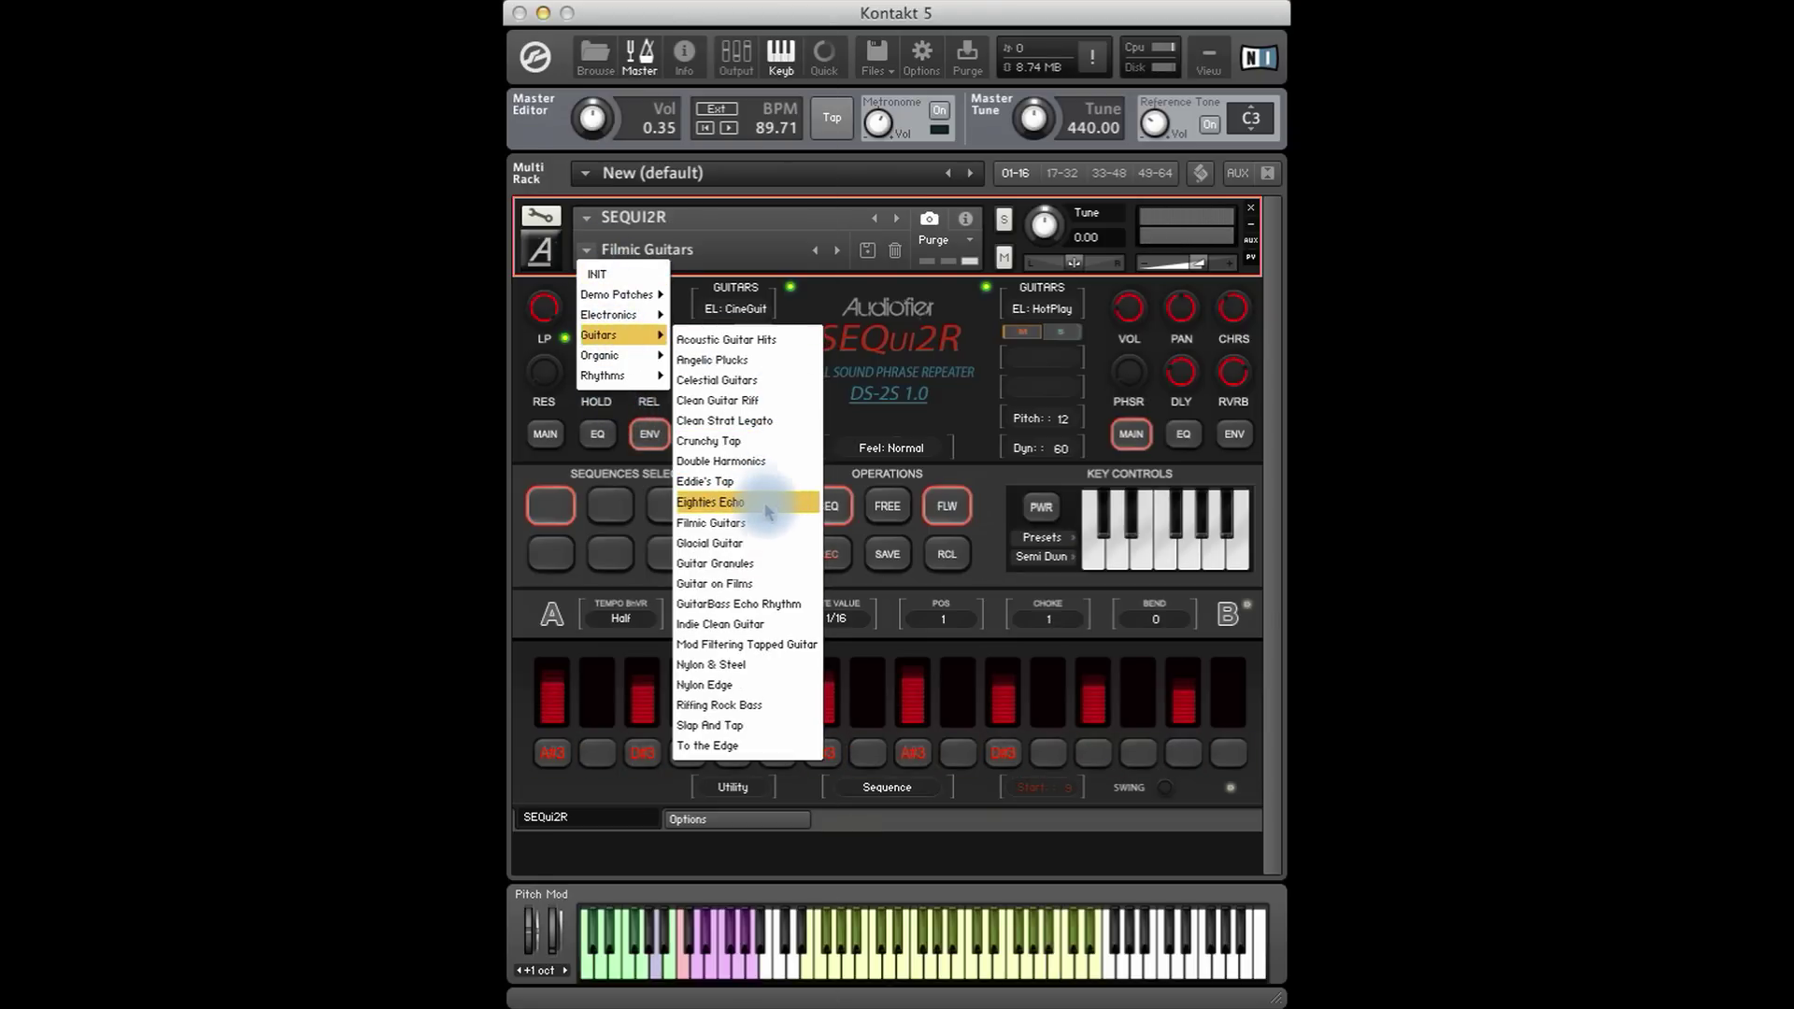
{"action": "left_click", "coordinate": [768, 545]}
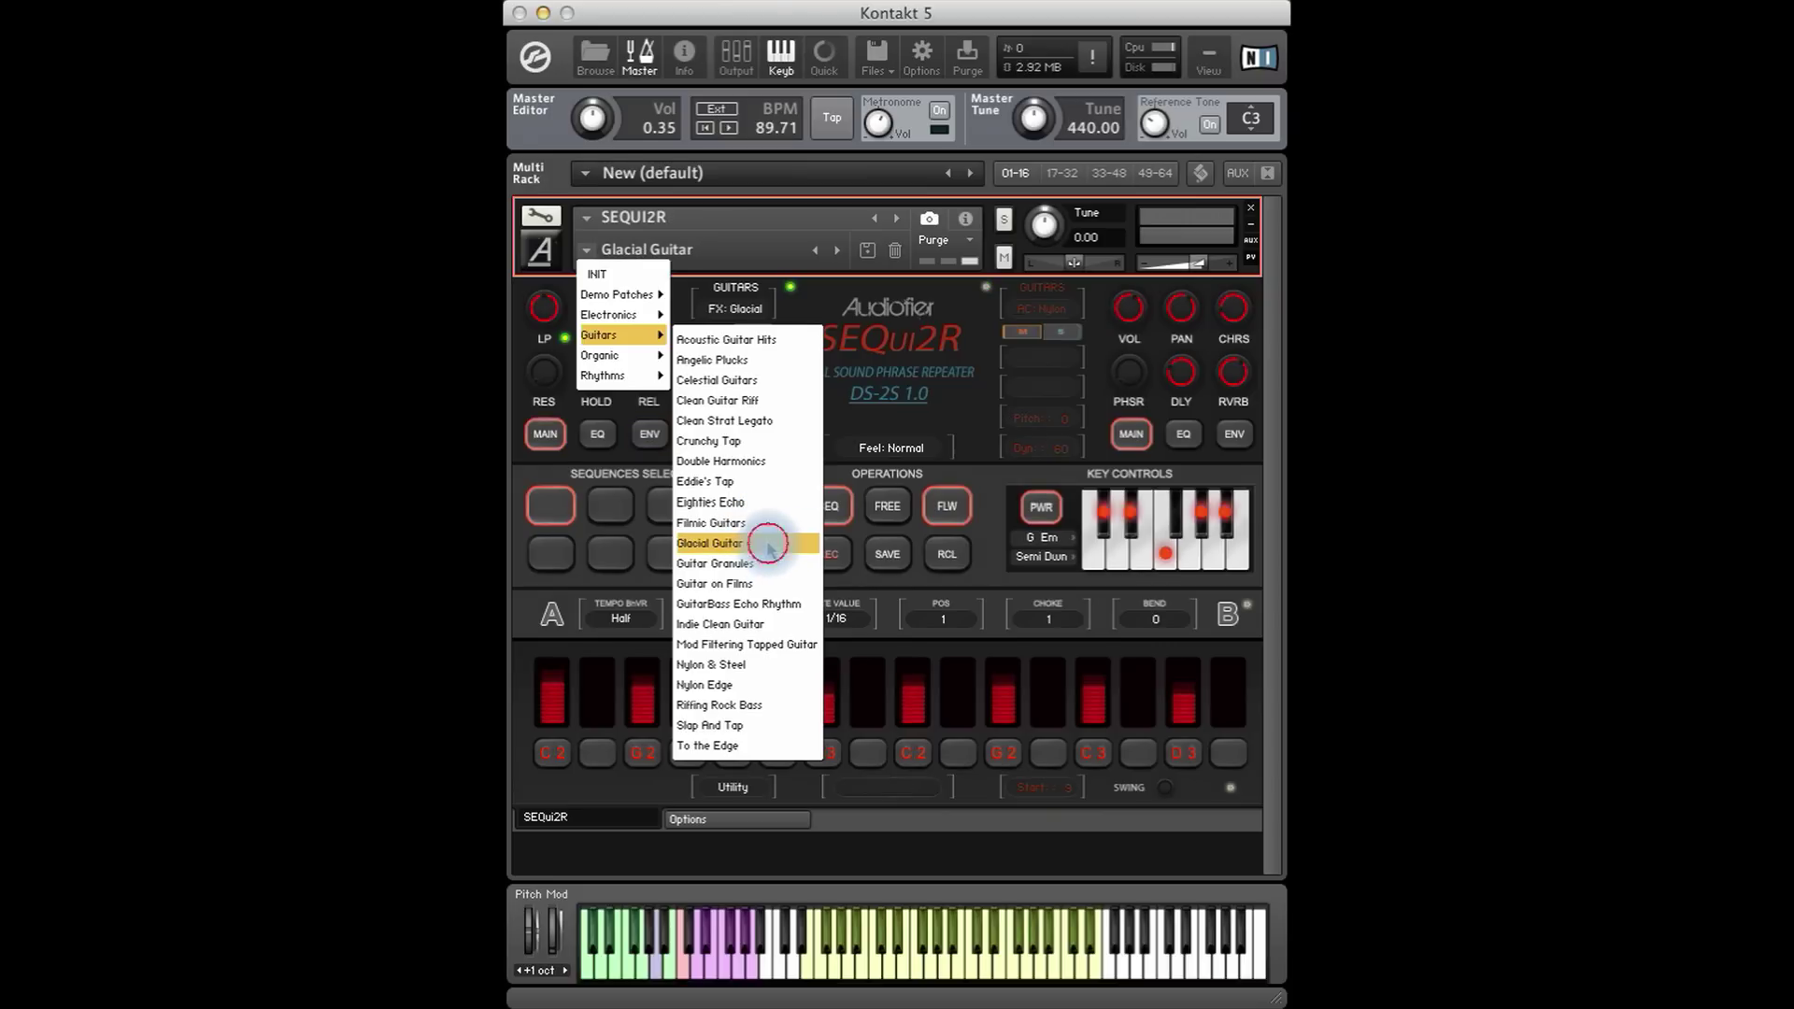
Set the key controls preset of the Glacial Guitar patch to C Am.
{"action": "left_click", "coordinate": [1042, 506]}
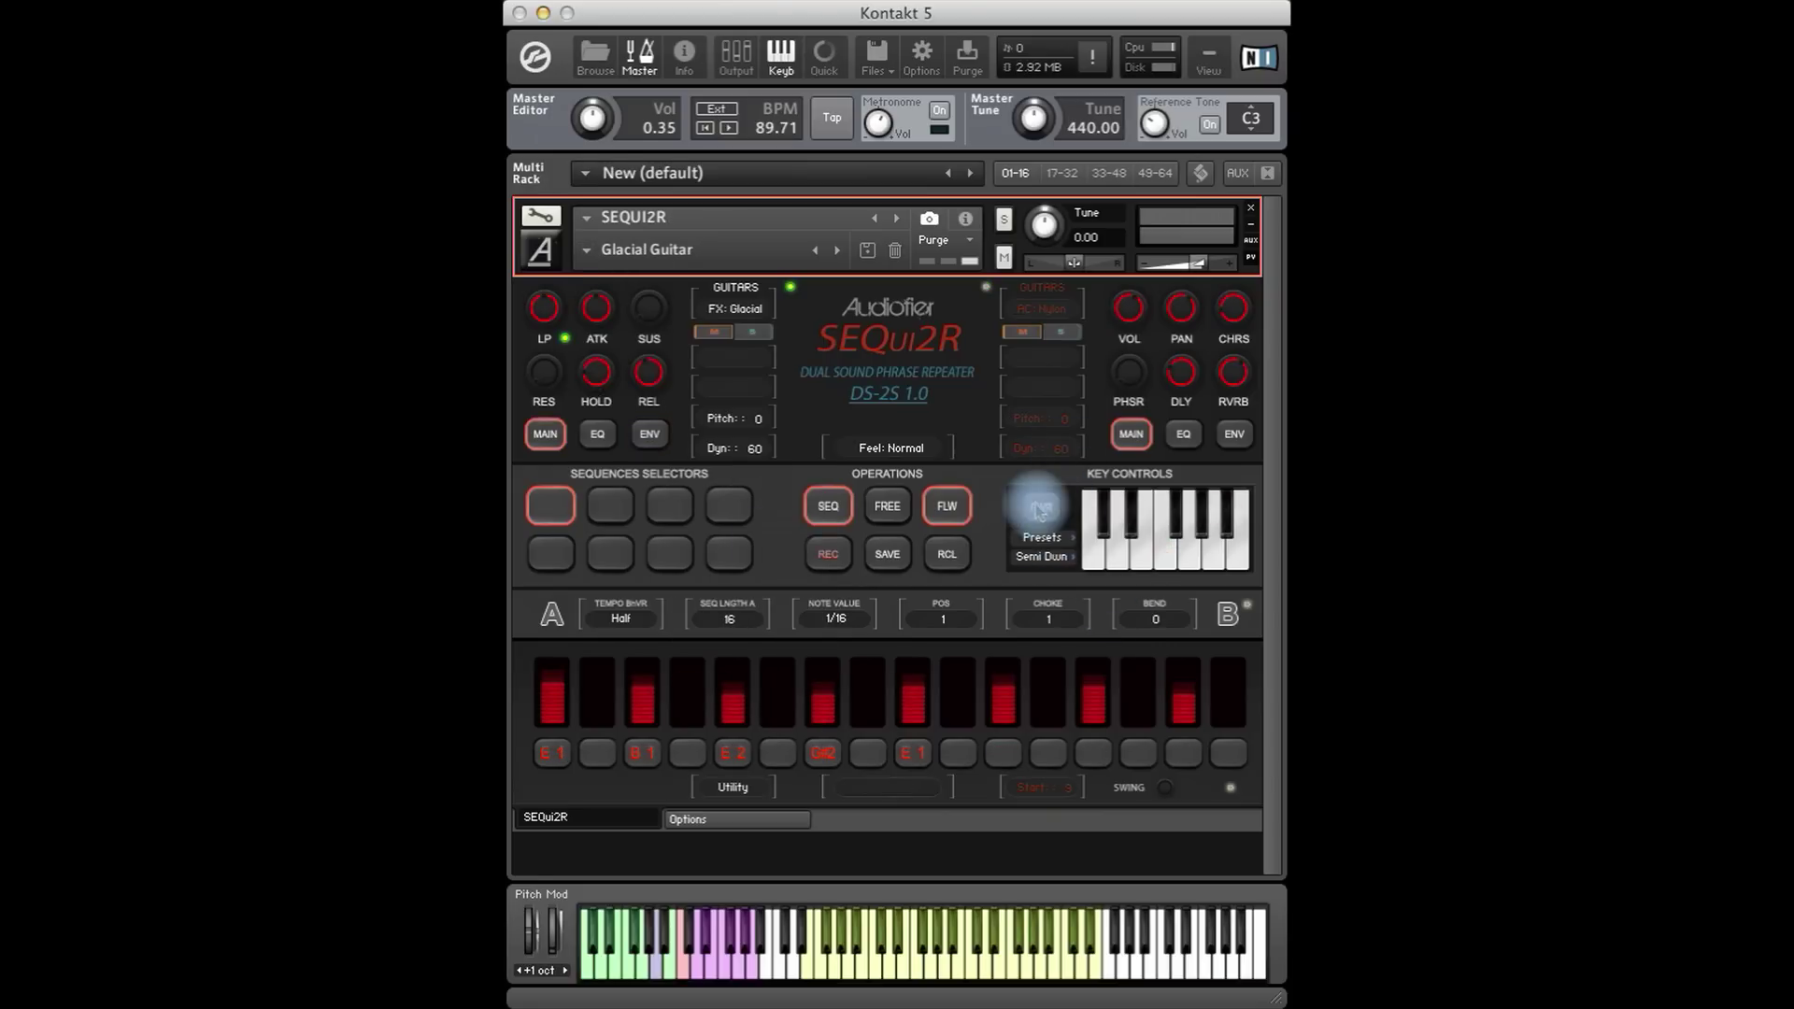
{"action": "left_click", "coordinate": [1044, 537]}
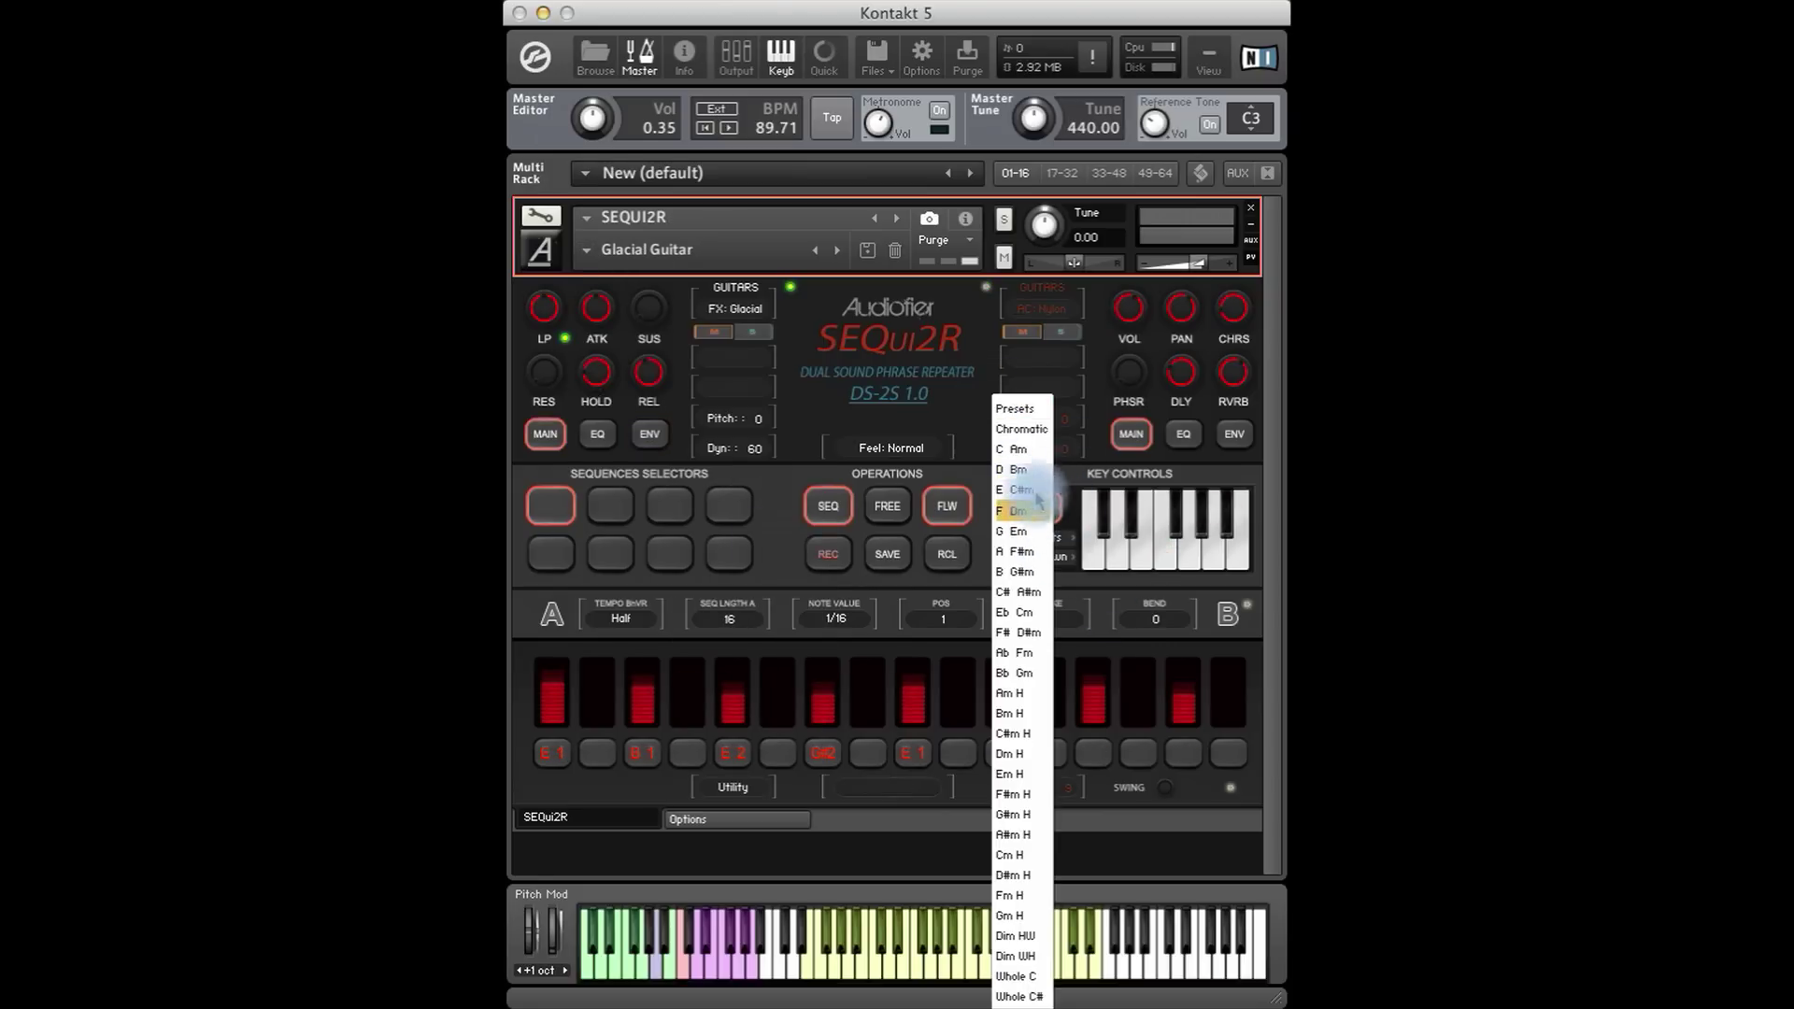
{"action": "left_click", "coordinate": [1018, 449]}
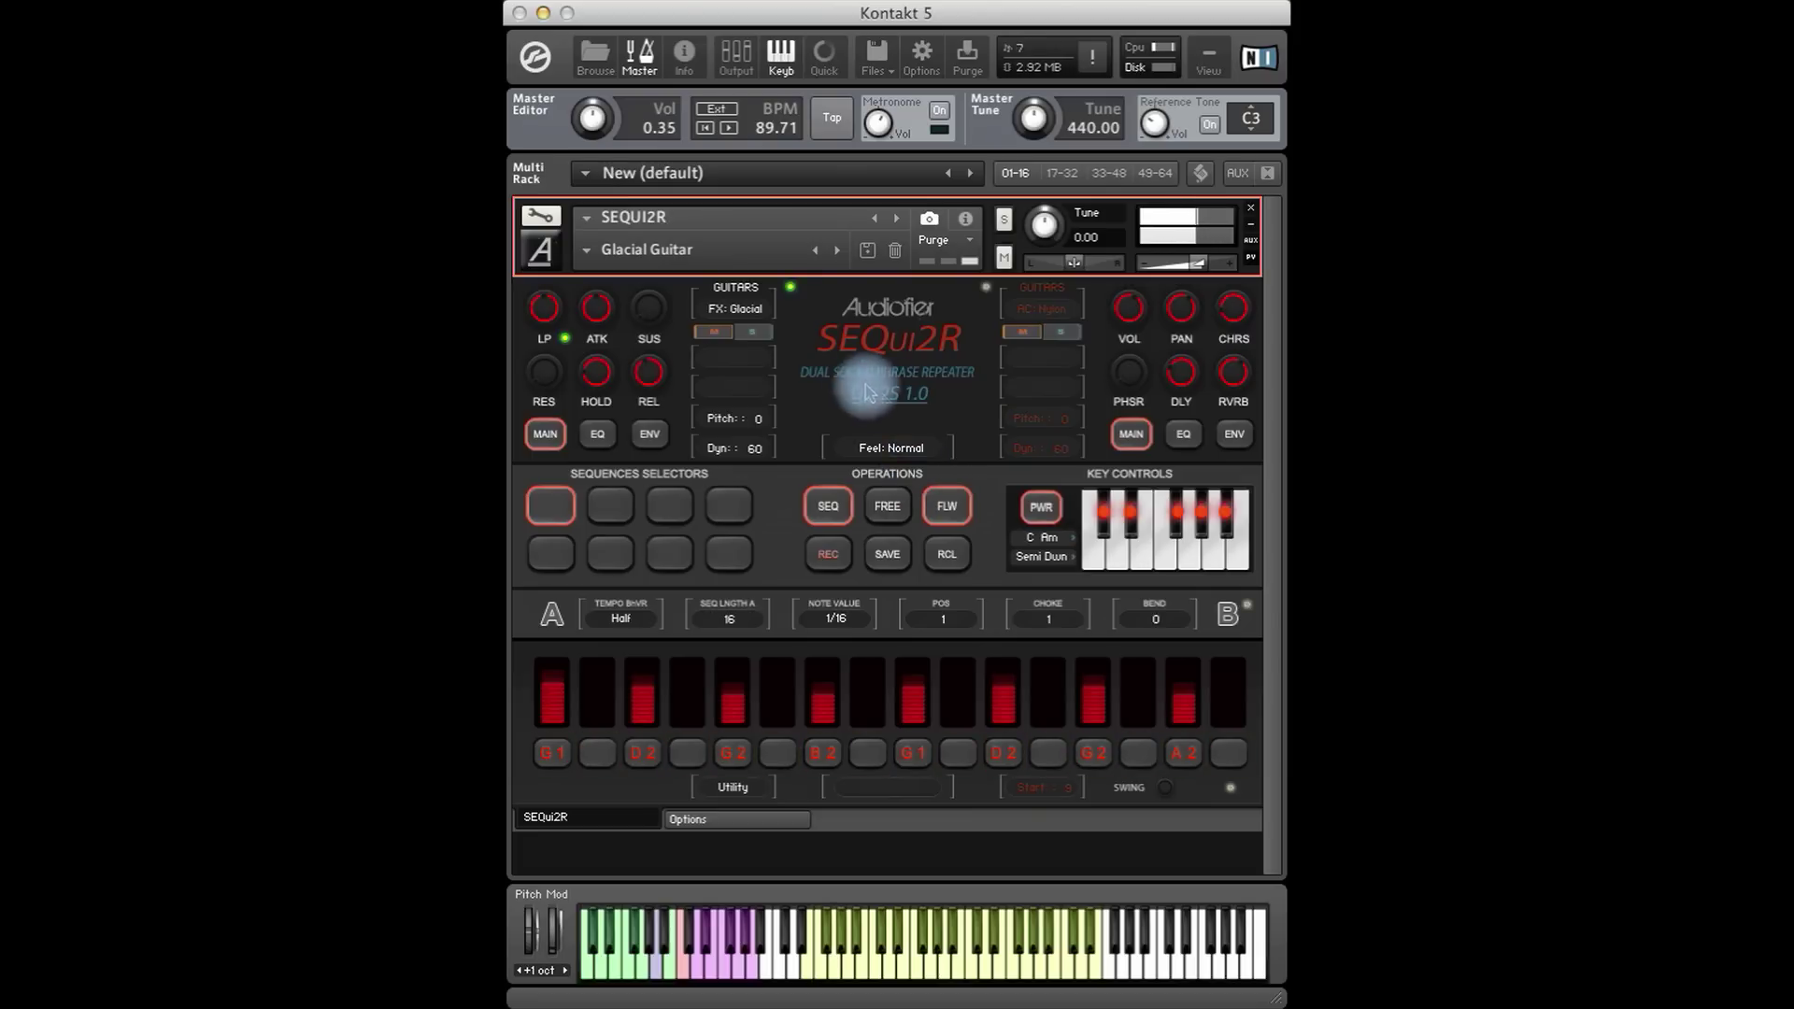
Load the Guitar Granules patch from the Guitars category and recall its second sequence.
{"action": "left_click", "coordinate": [583, 251]}
{"action": "mouse_move", "coordinate": [608, 335]}
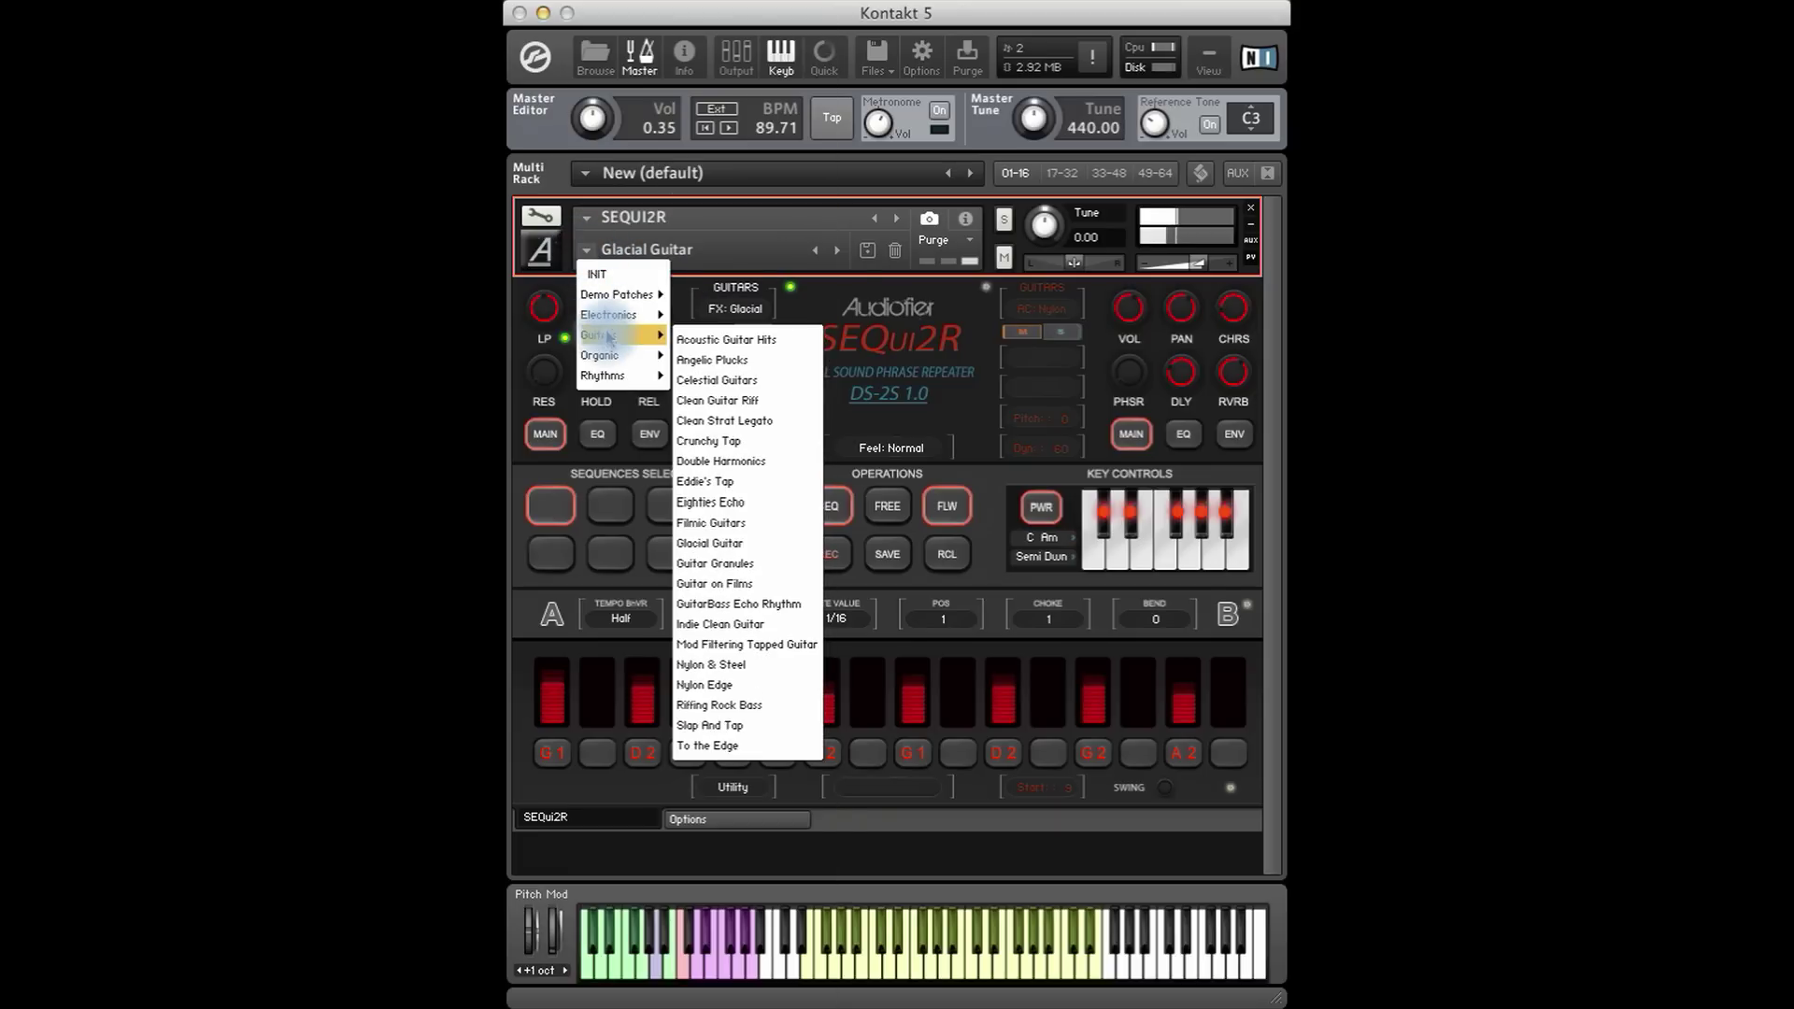
{"action": "left_click", "coordinate": [743, 563]}
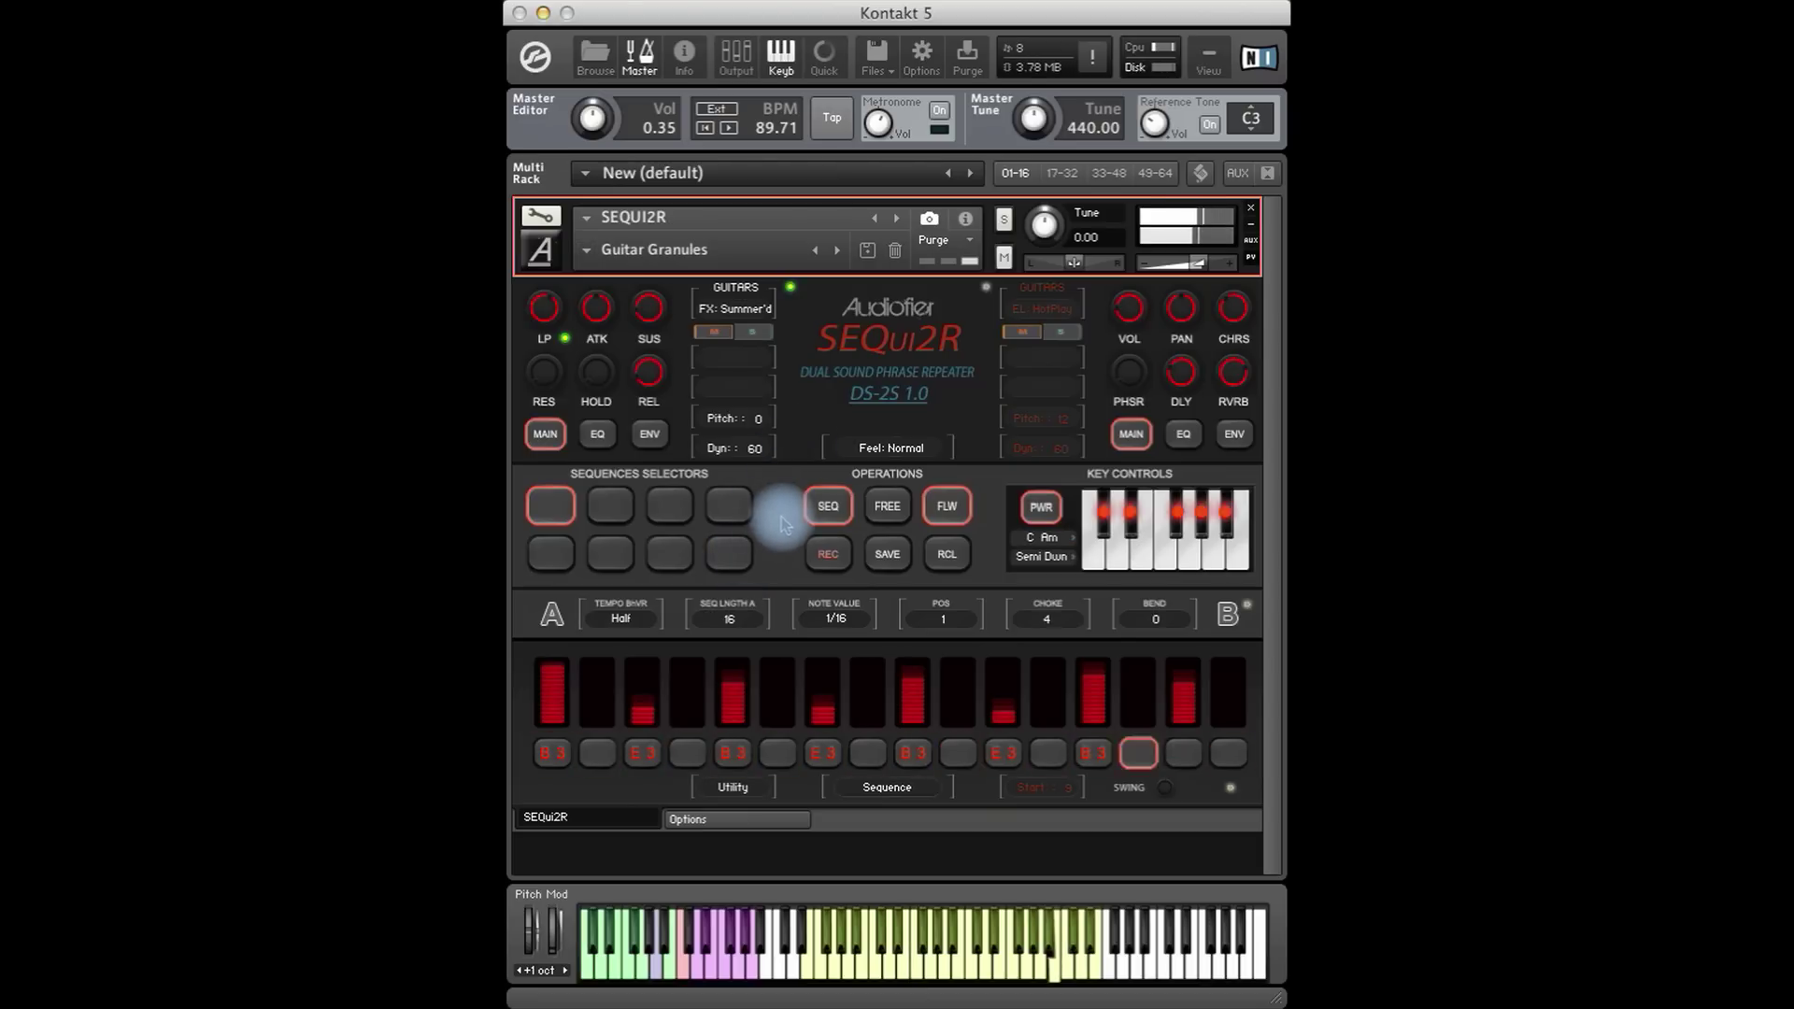
{"action": "left_click", "coordinate": [610, 506]}
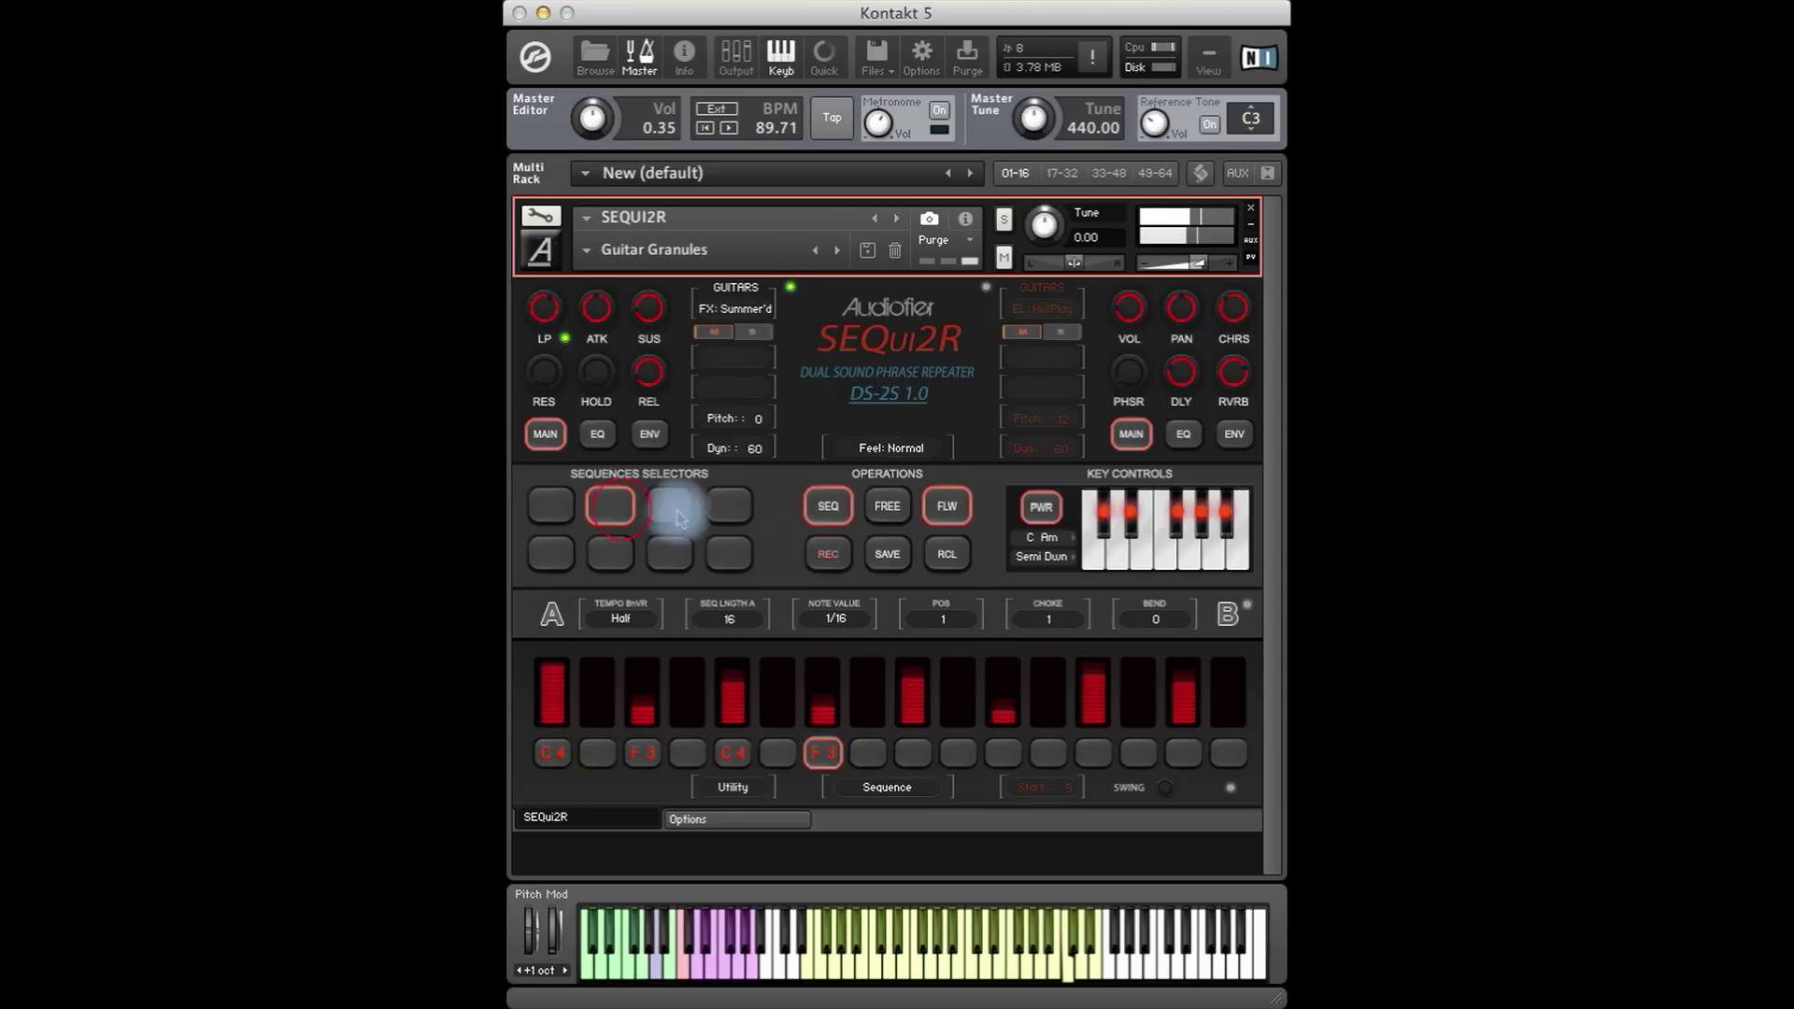
{"action": "left_click", "coordinate": [947, 555]}
Adjust the envelope attack of the FX: Summer'd sound and return to its main effect settings.
{"action": "left_click", "coordinate": [650, 433]}
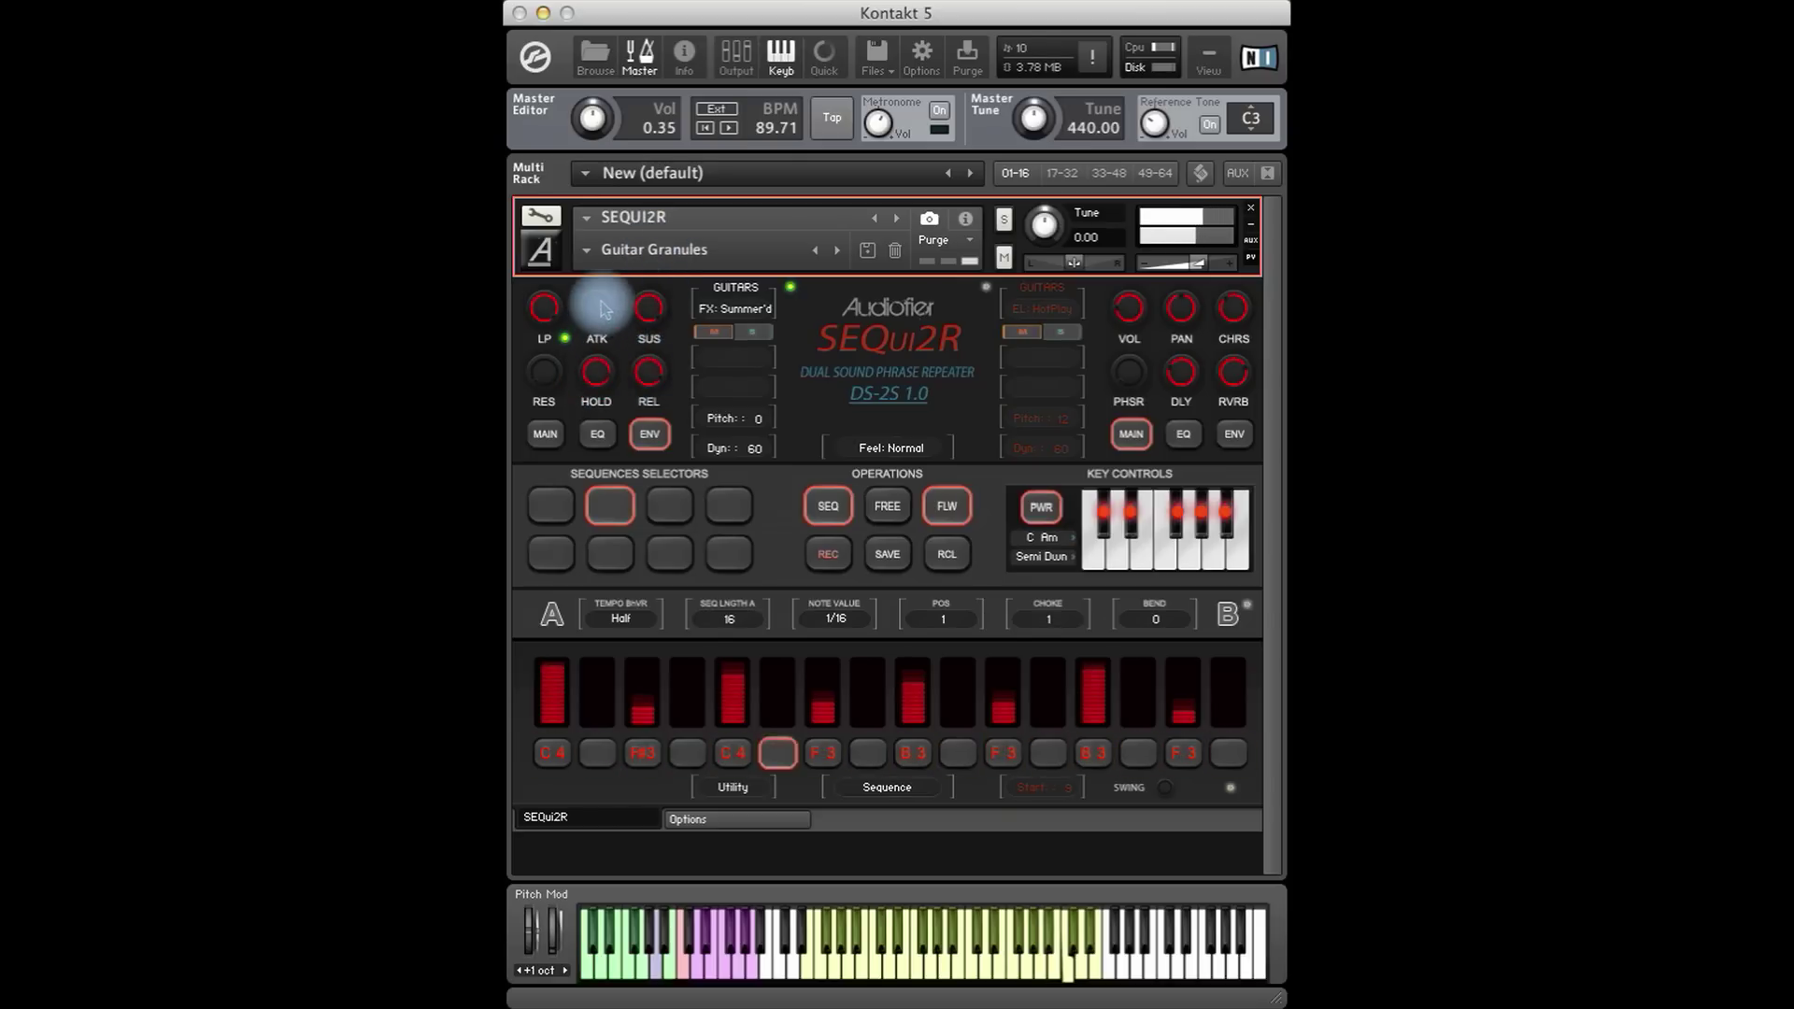
{"action": "left_click_drag", "start_coordinate": [601, 288], "coordinate": [605, 440]}
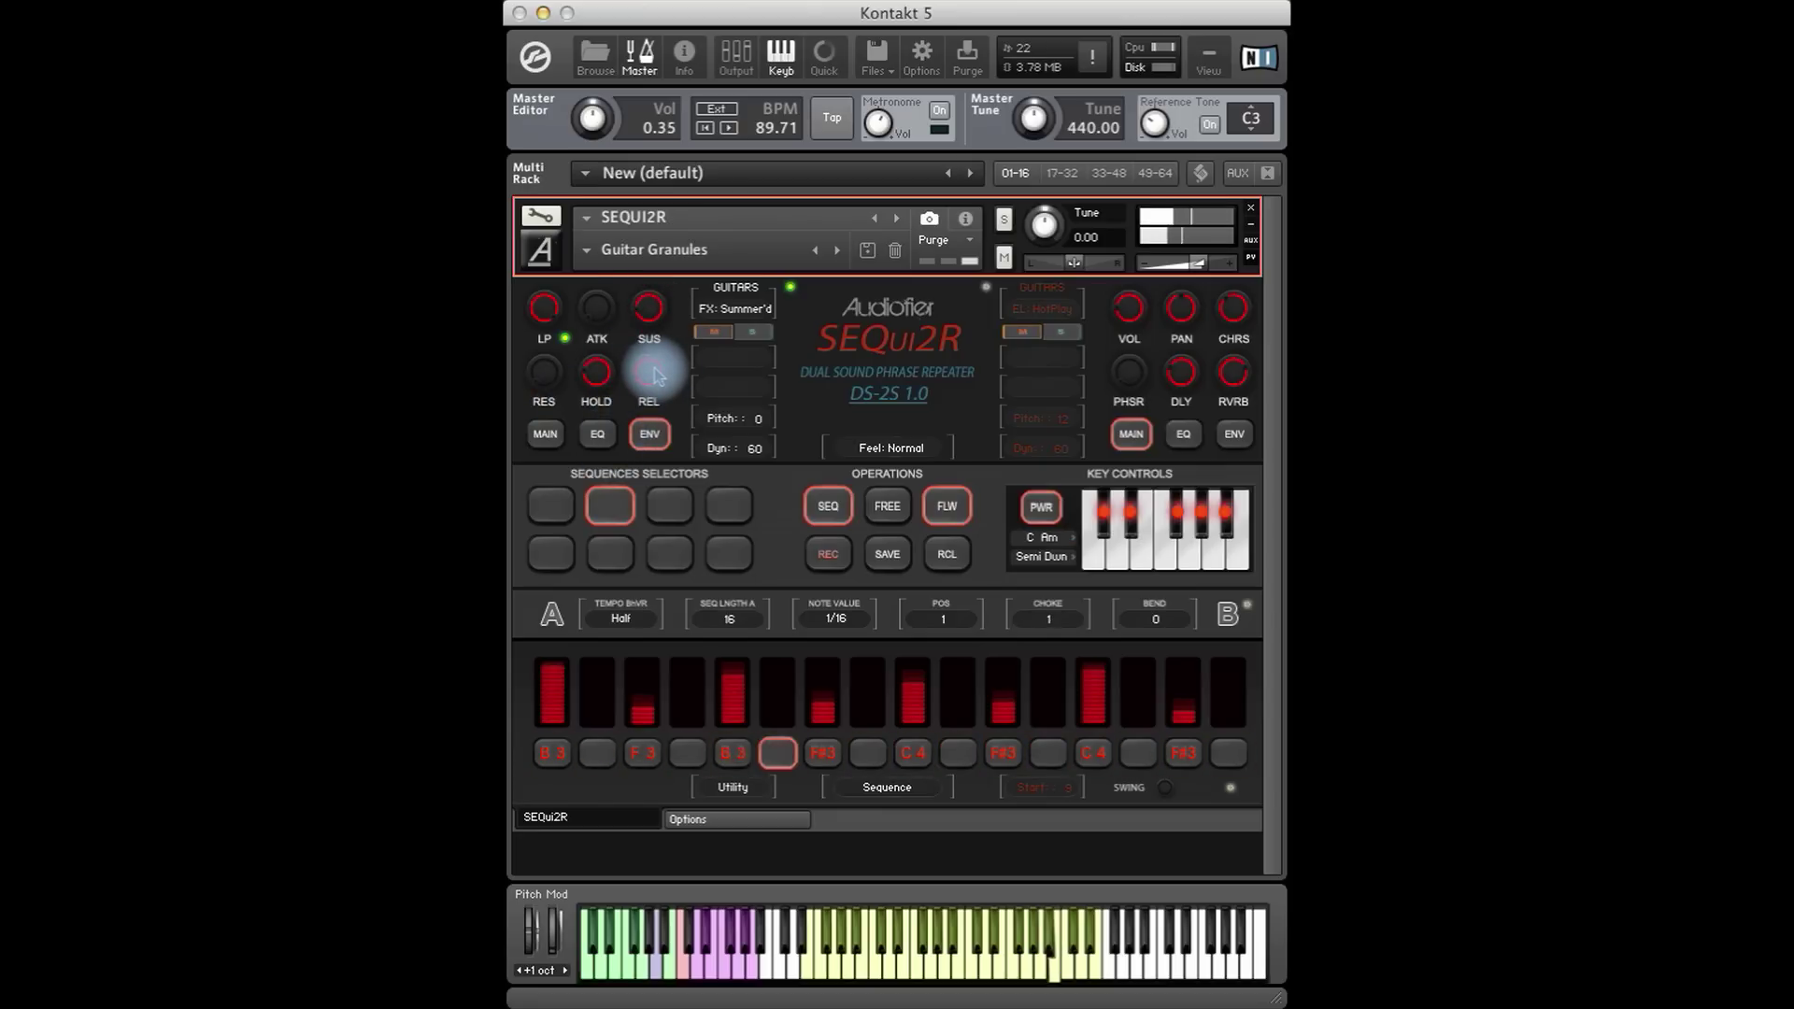
{"action": "left_click", "coordinate": [545, 433]}
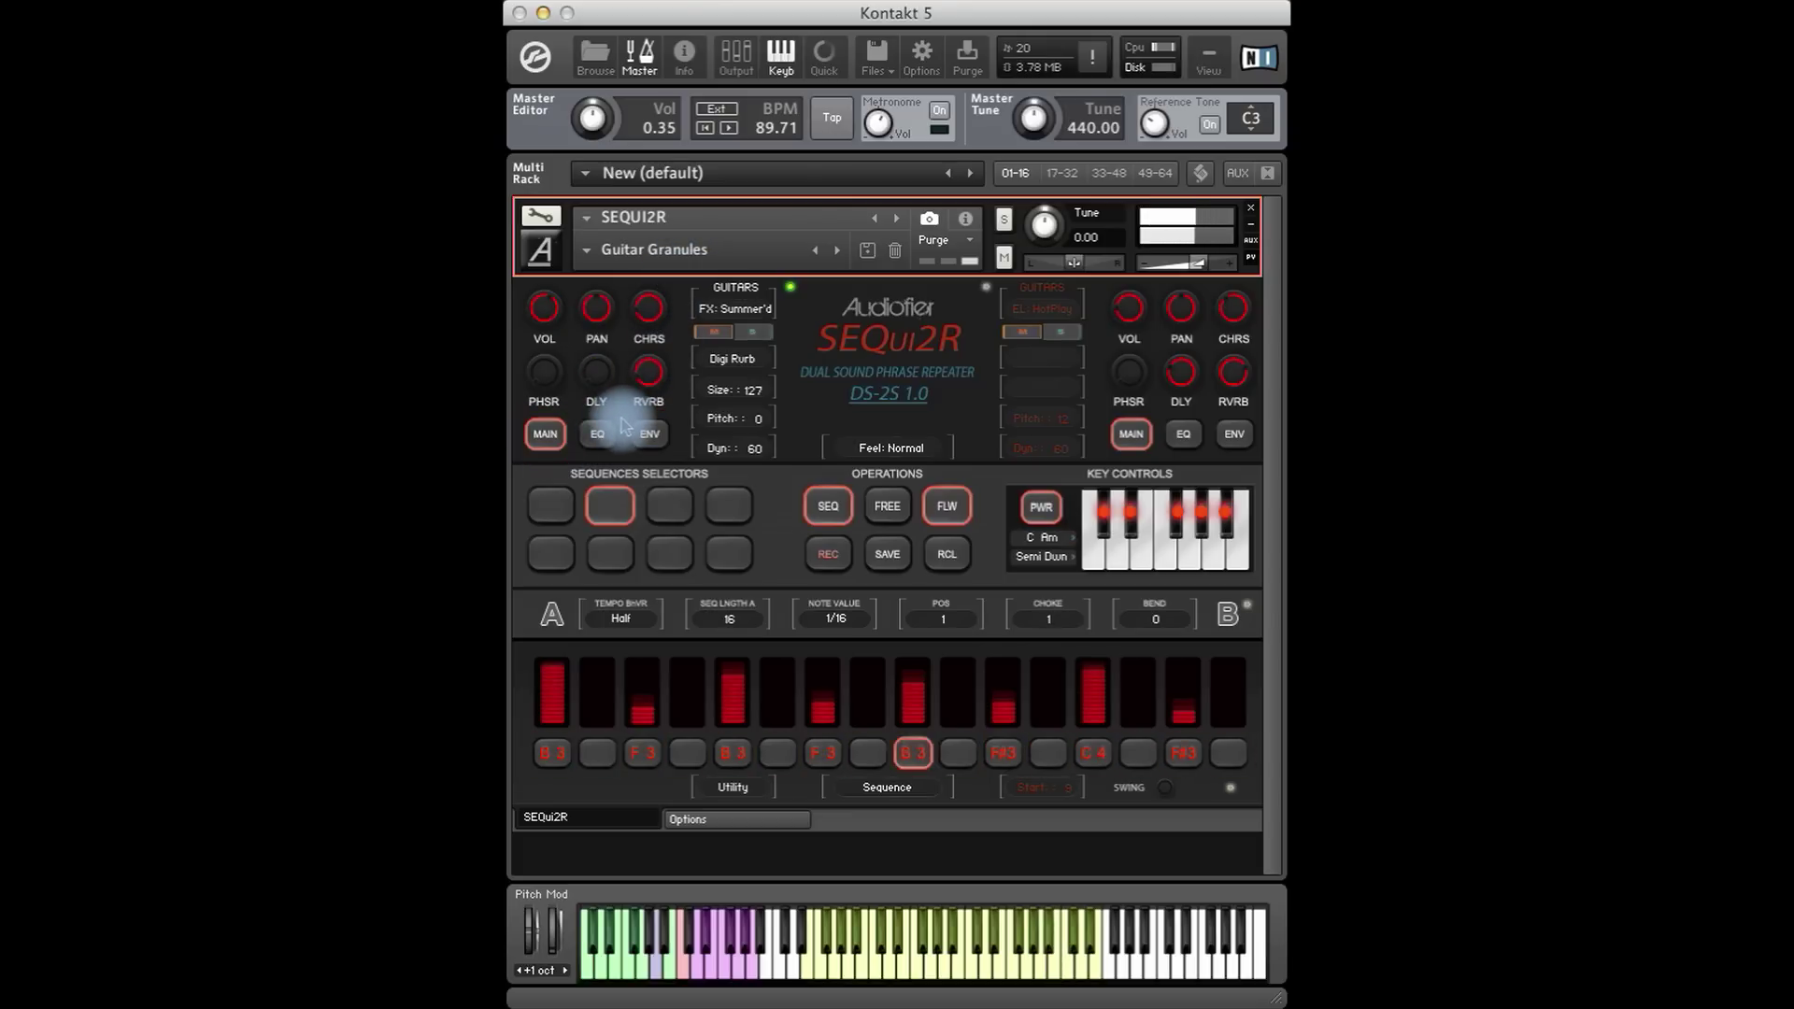
Load the Guitar on Films patch from the Guitars category.
{"action": "left_click", "coordinate": [587, 248]}
{"action": "mouse_move", "coordinate": [603, 341]}
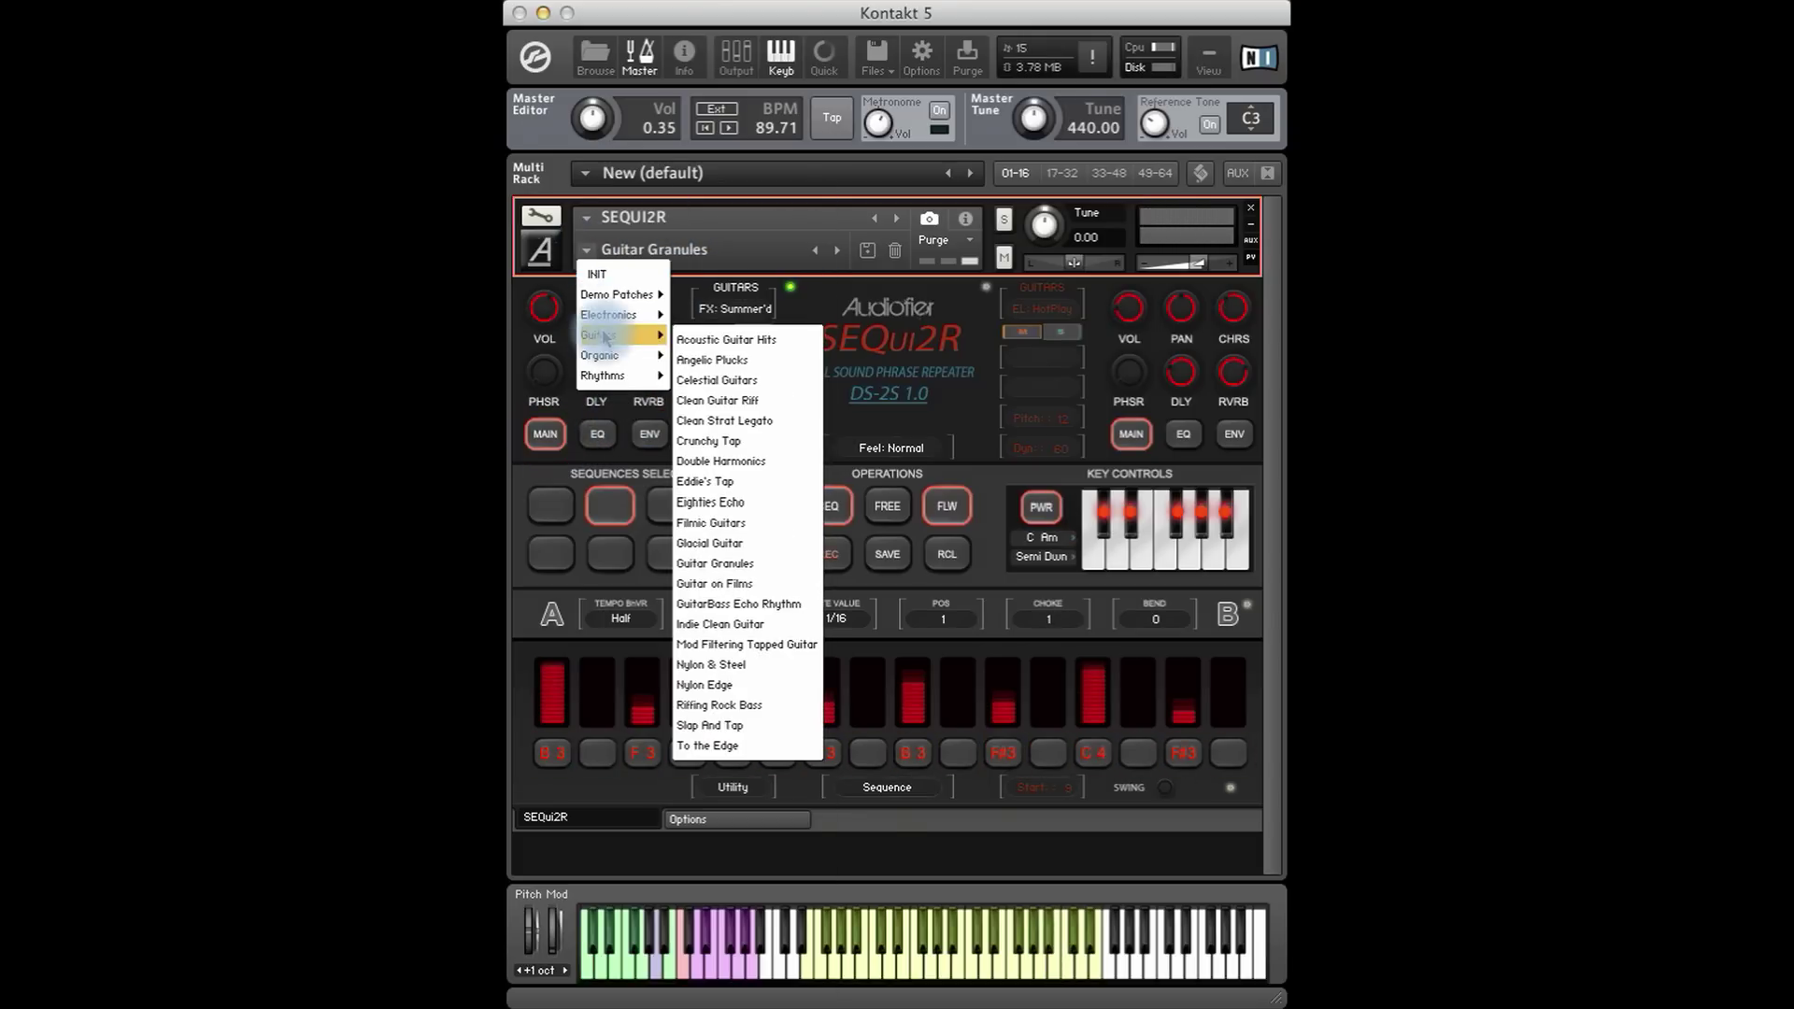
{"action": "left_click", "coordinate": [738, 585]}
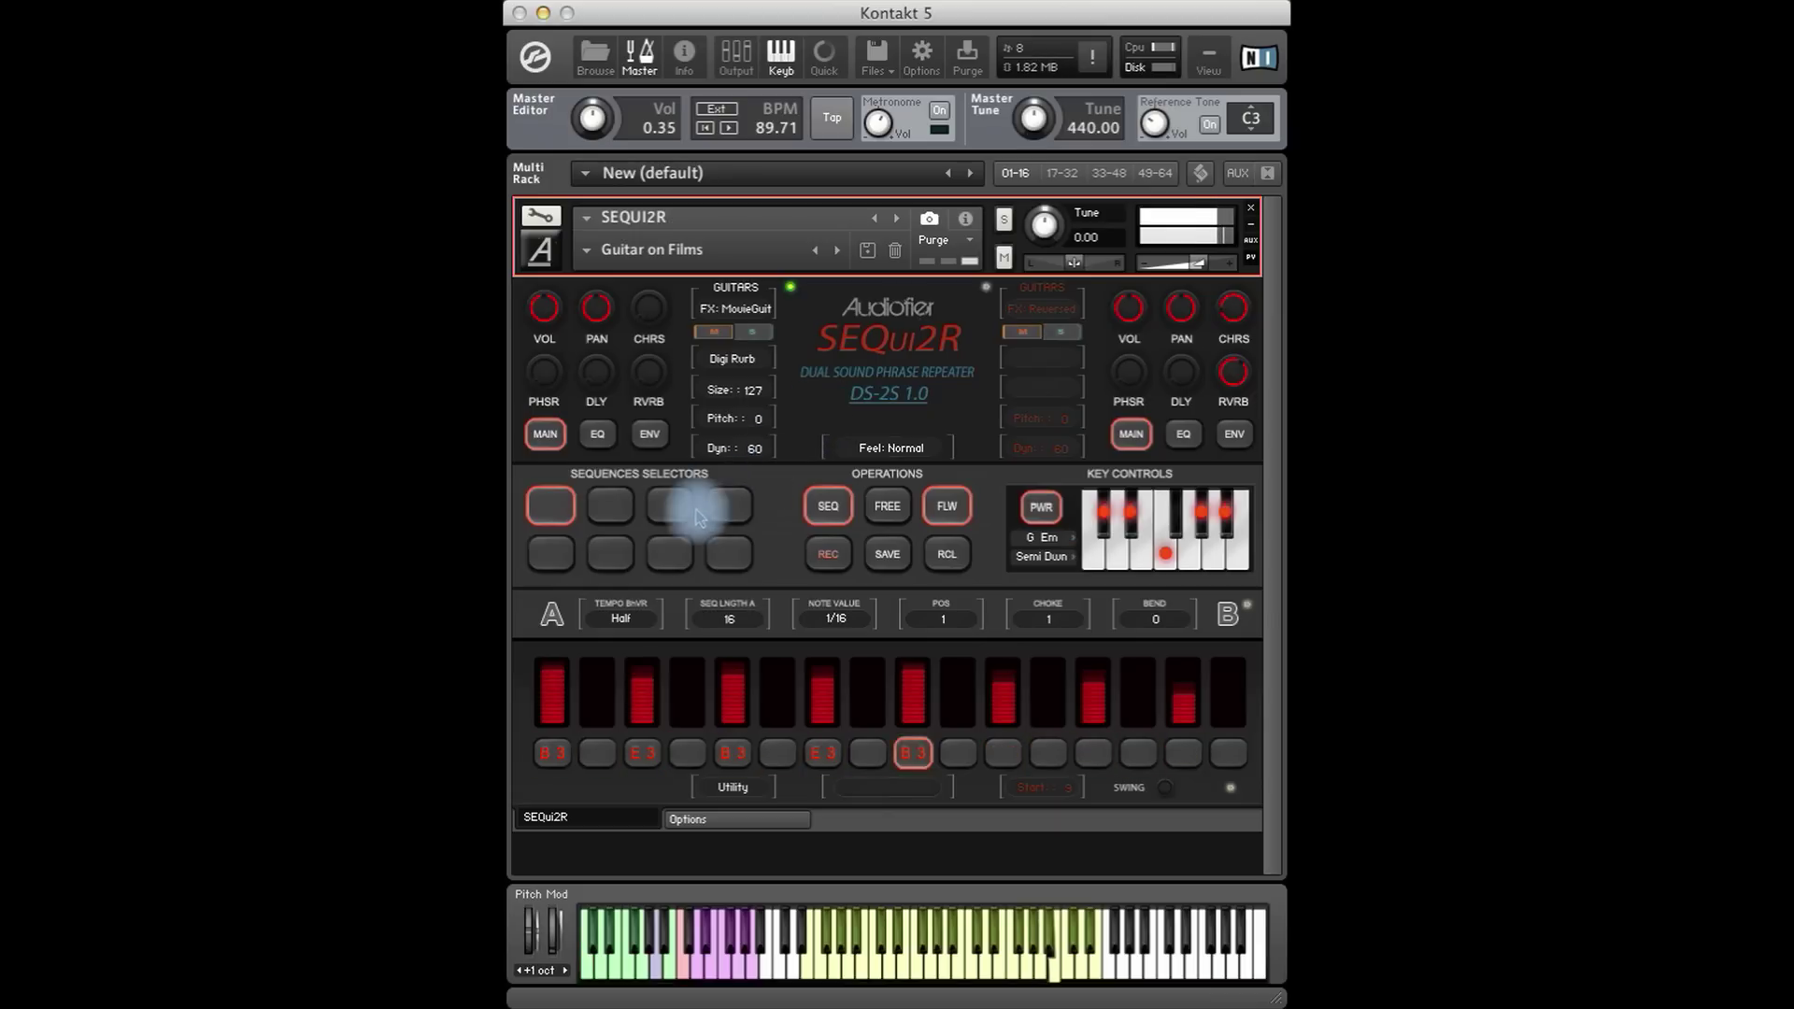
Recall the second stored sequence of the Guitar on Films patch.
{"action": "left_click", "coordinate": [612, 510]}
{"action": "left_click", "coordinate": [948, 555]}
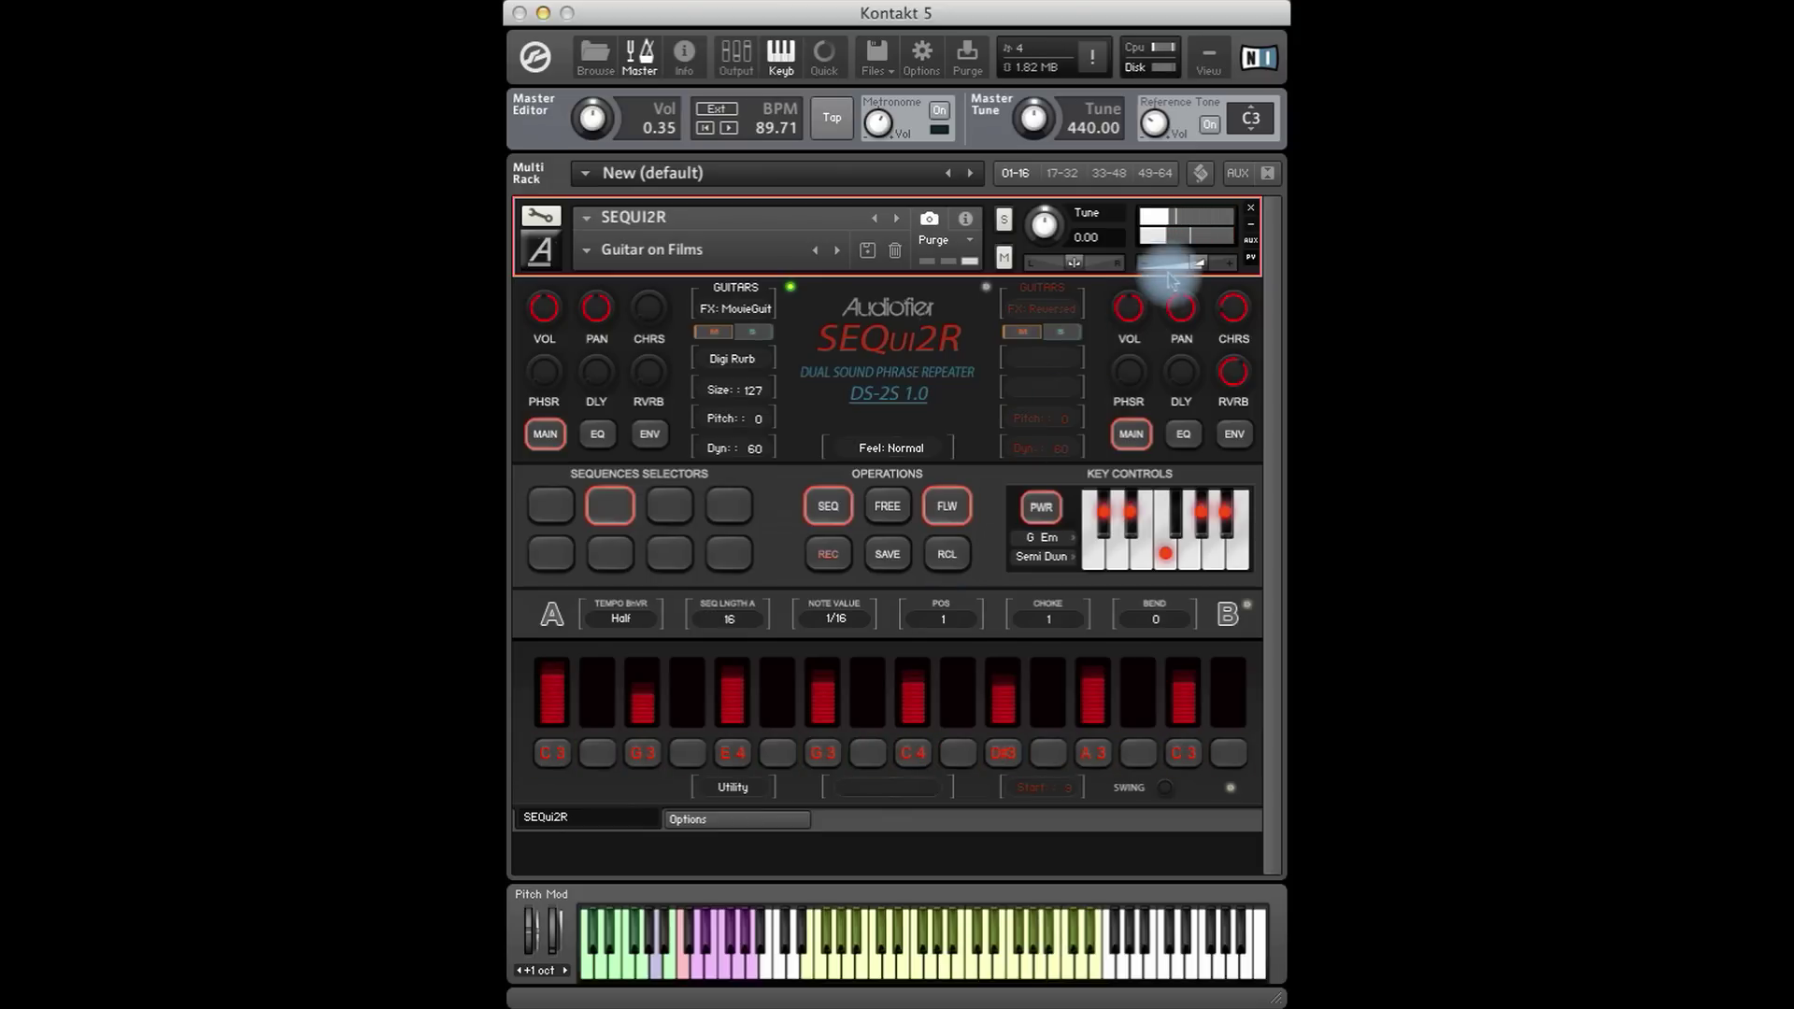
{"action": "mouse_move", "coordinate": [1198, 265]}
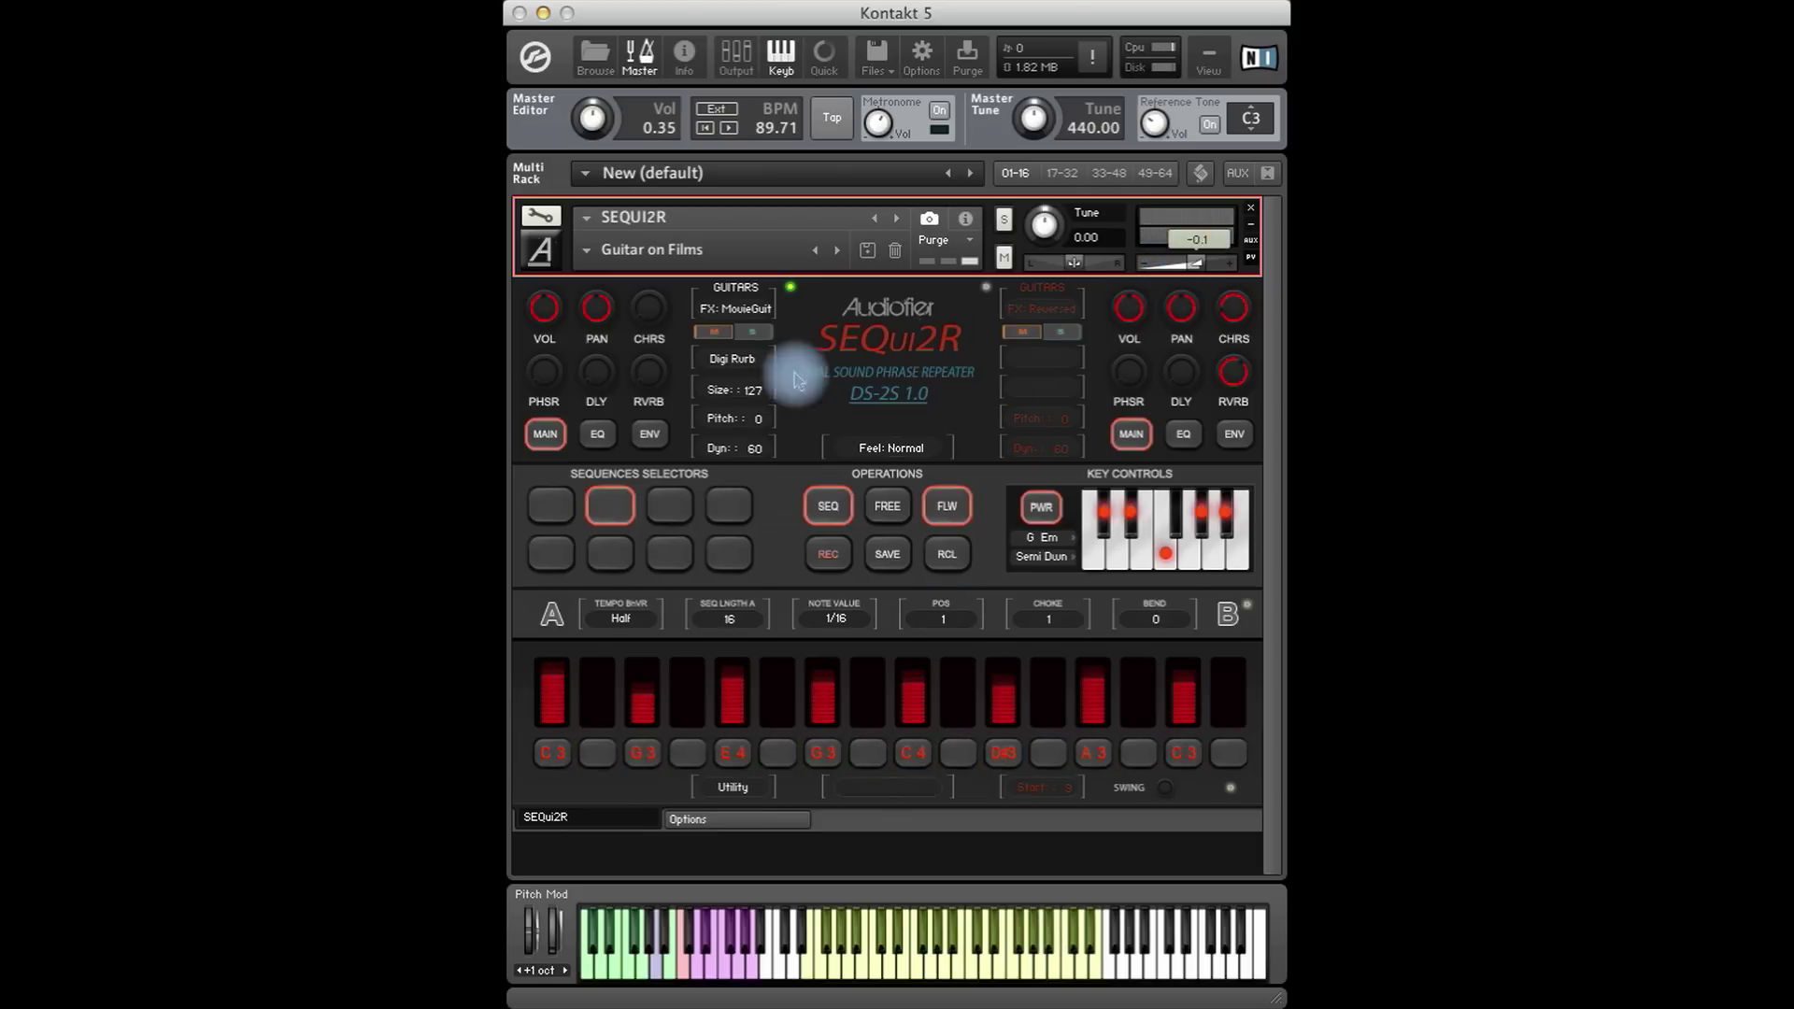
Load the Nylon & Steel patch from the Guitars category and recall its first sequence.
{"action": "left_click", "coordinate": [586, 249]}
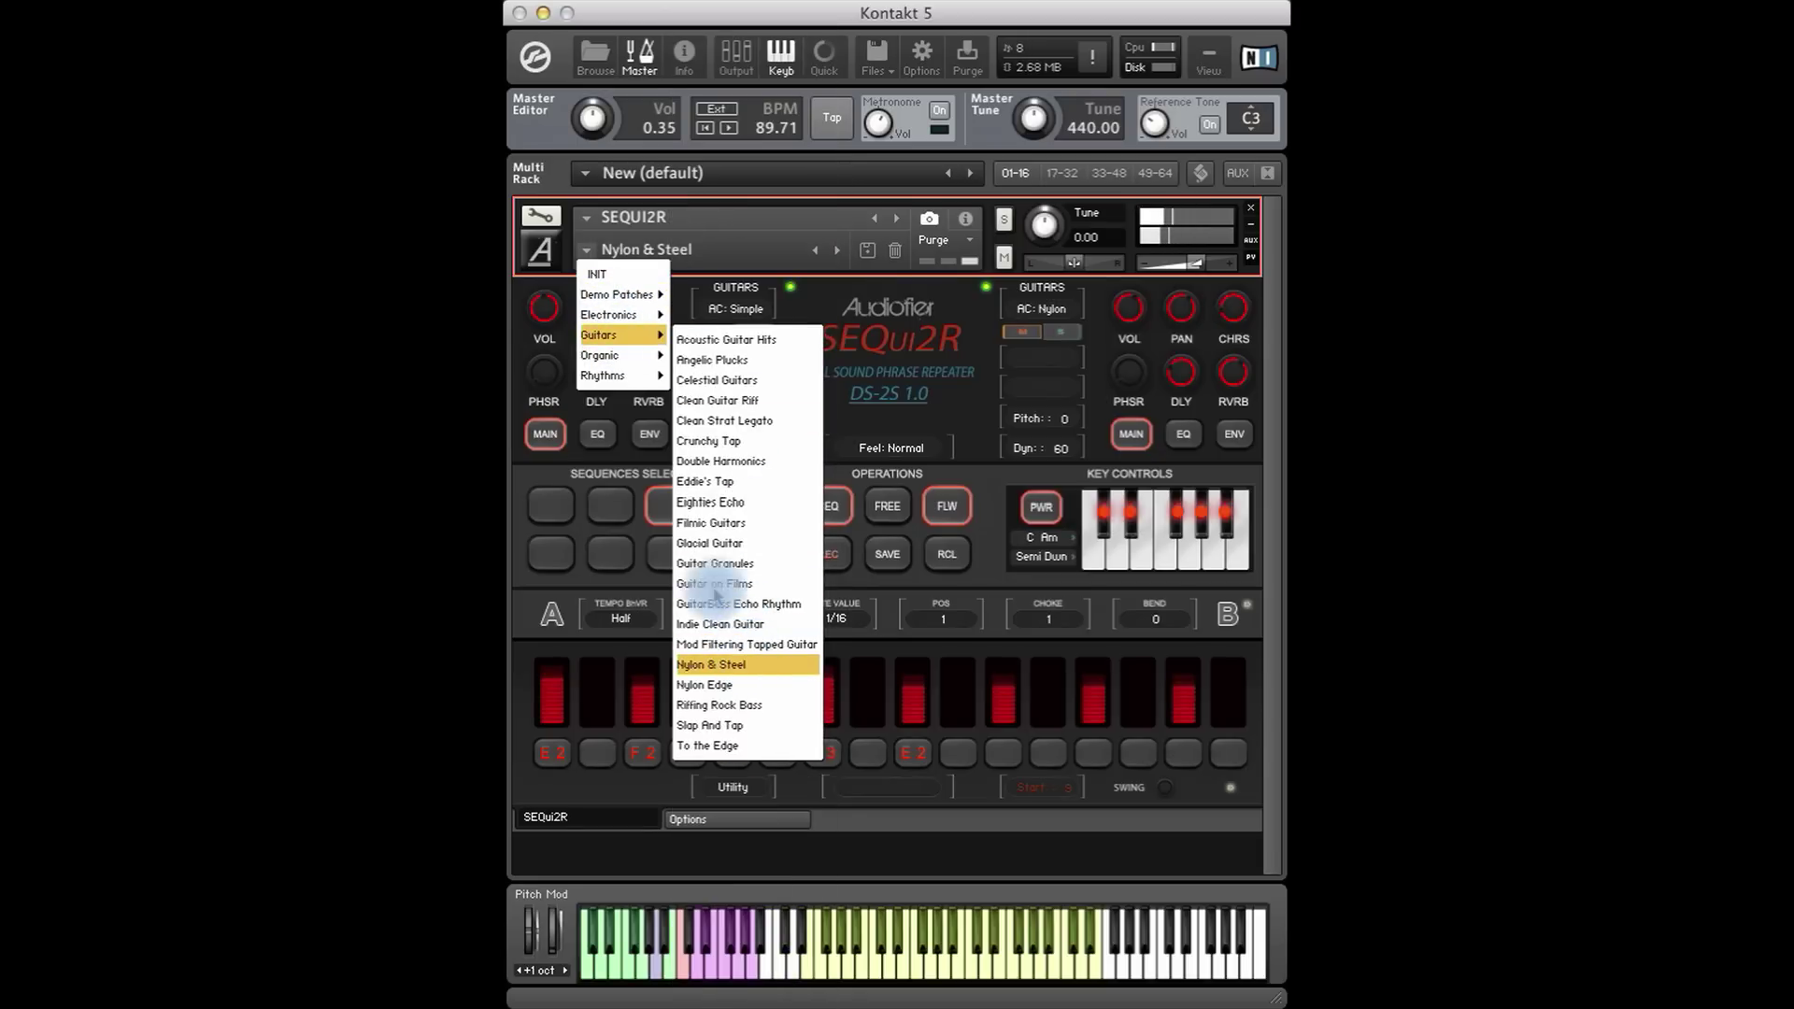
{"action": "left_click", "coordinate": [710, 664]}
{"action": "left_click", "coordinate": [948, 557]}
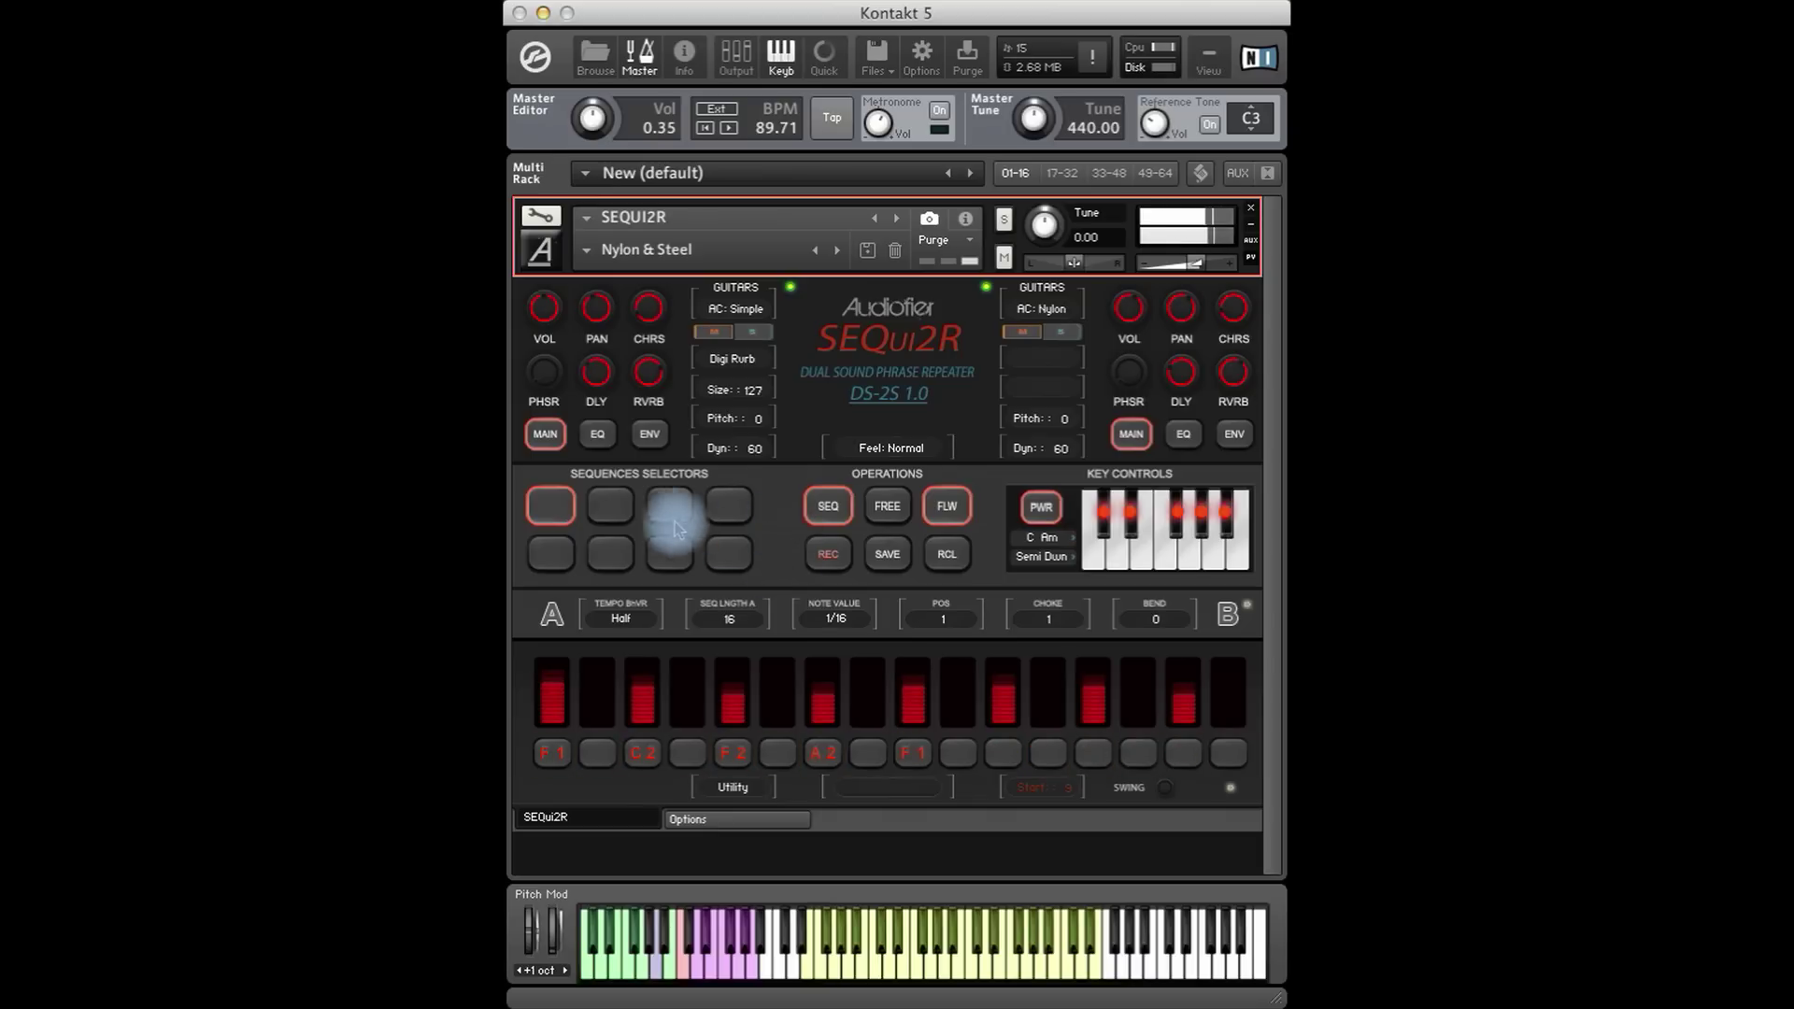
Recall the second, eighth, seventh and sixth stored sequences of the Nylon & Steel patch one after another.
{"action": "left_click", "coordinate": [631, 509]}
{"action": "left_click", "coordinate": [947, 558]}
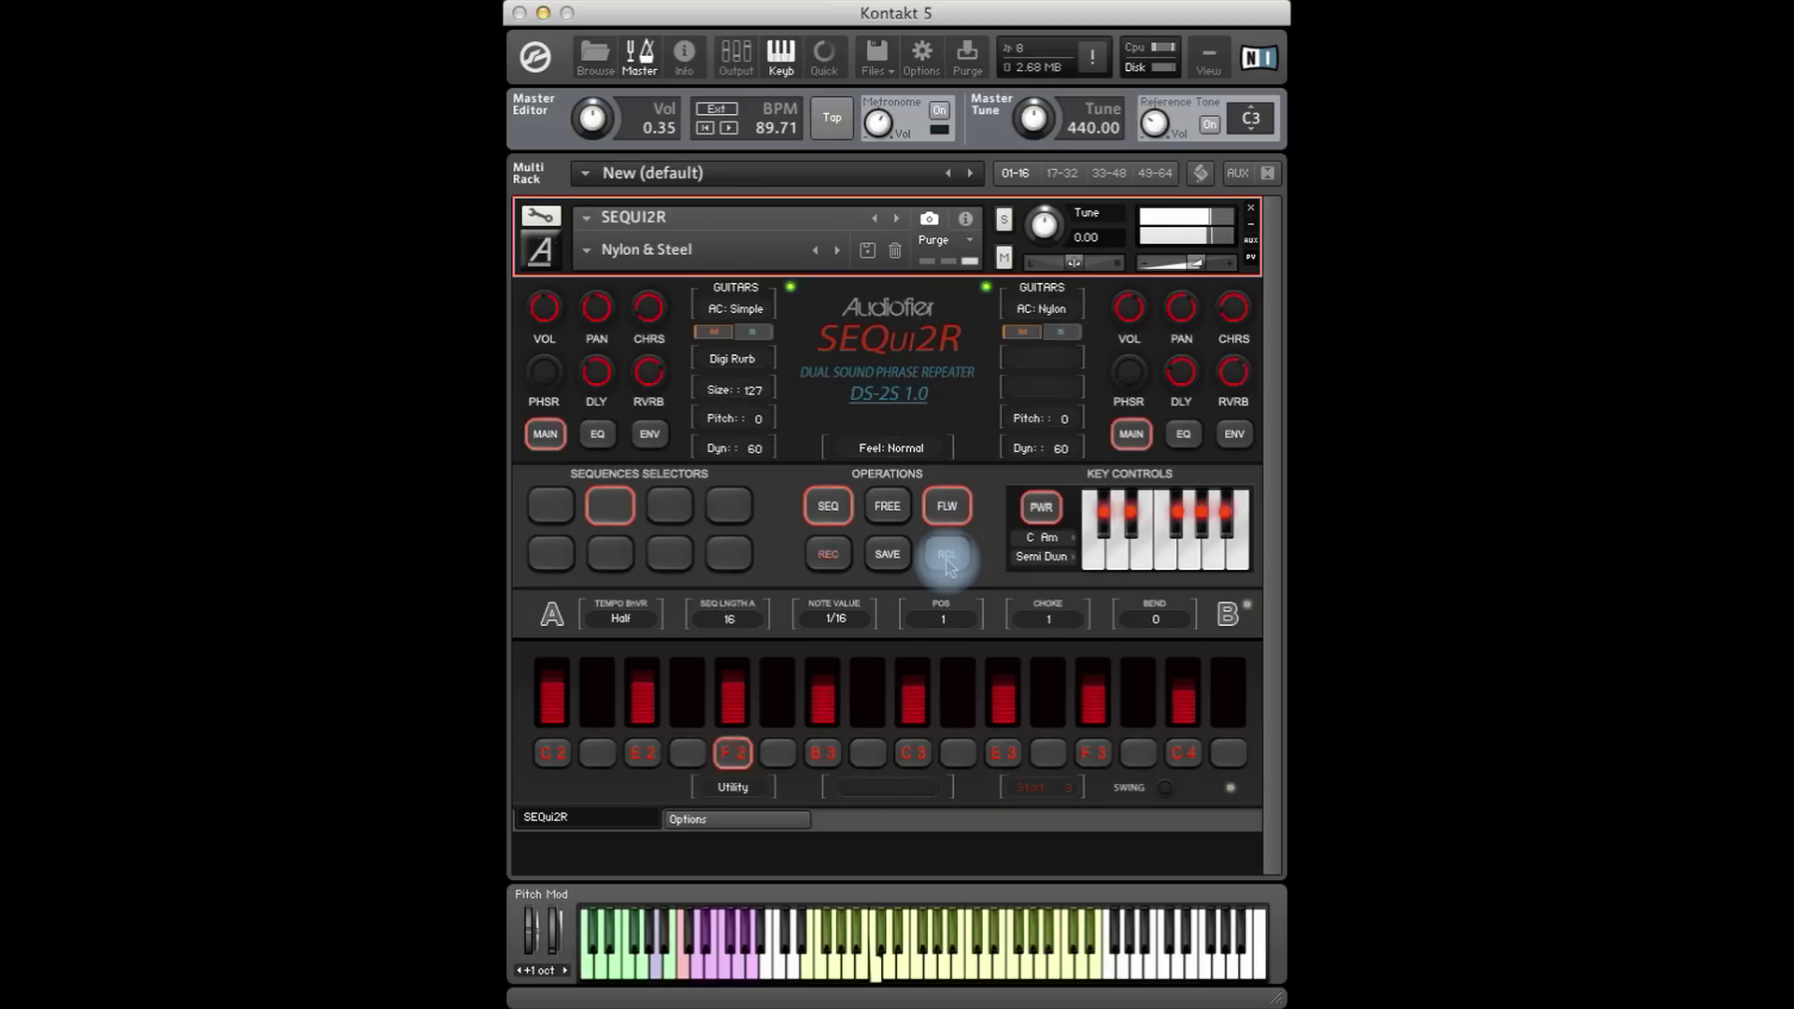
{"action": "left_click", "coordinate": [729, 554]}
{"action": "left_click", "coordinate": [949, 559]}
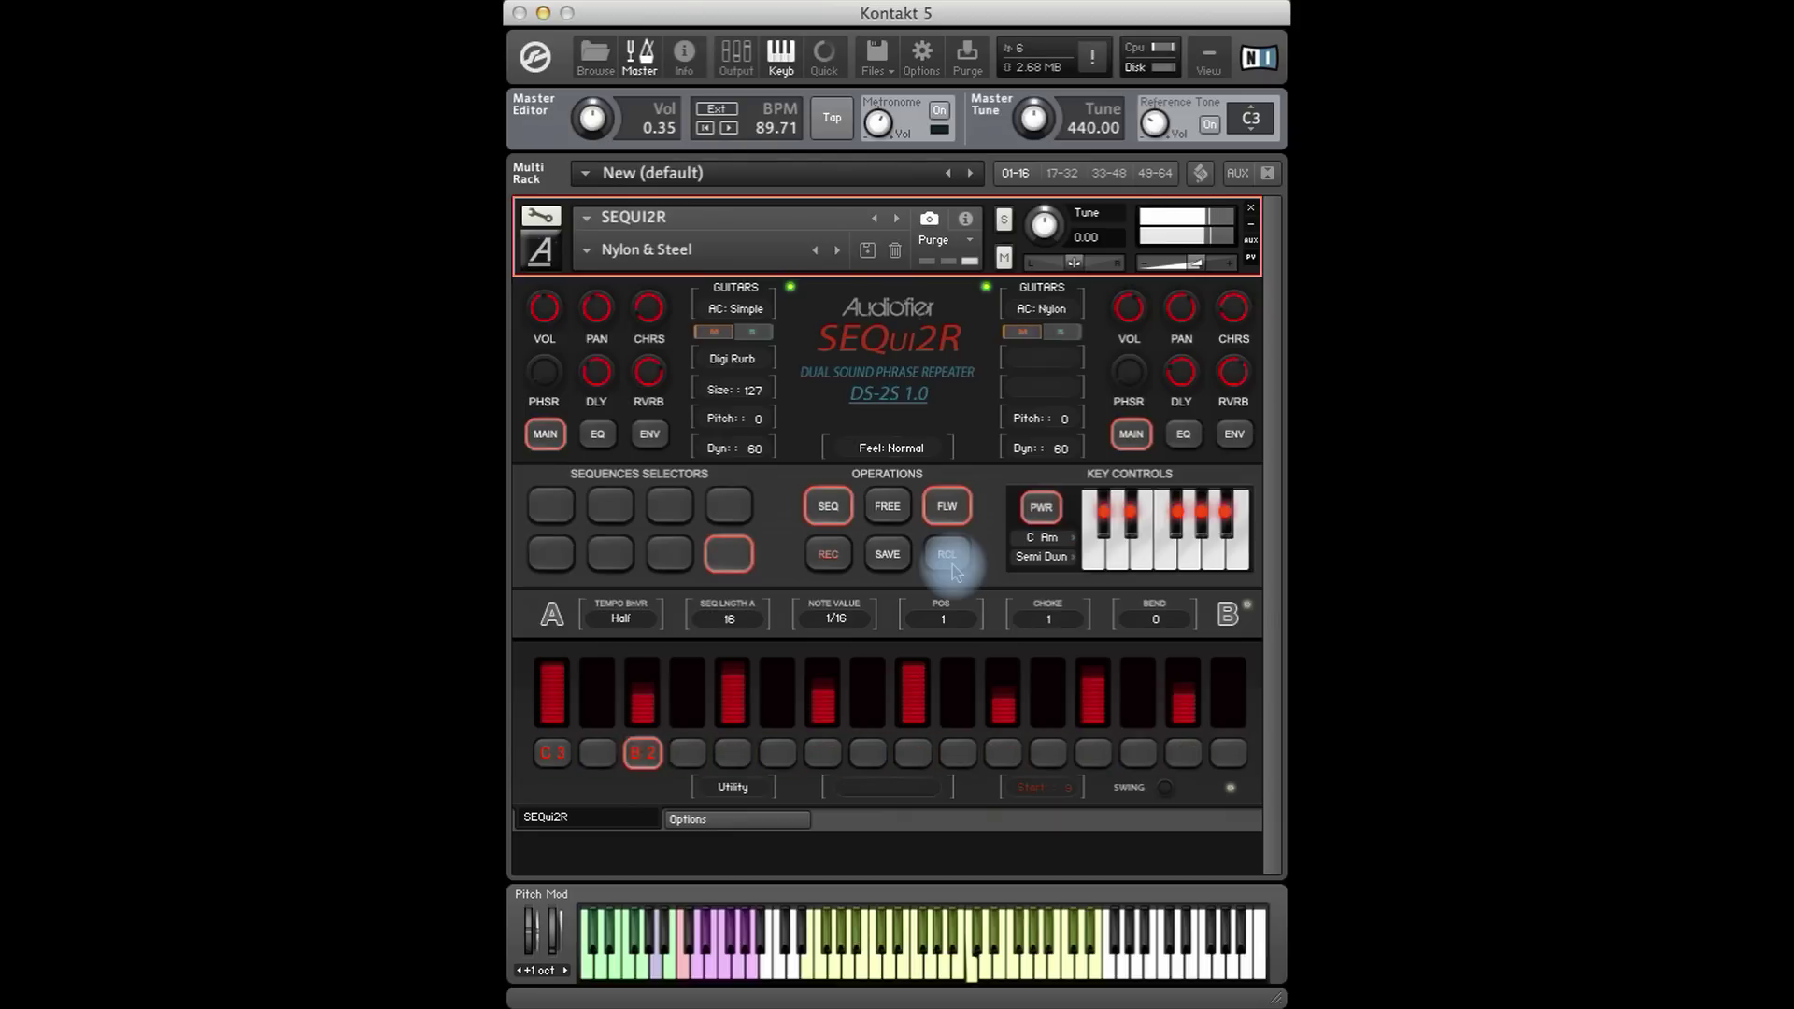
{"action": "left_click", "coordinate": [669, 555]}
{"action": "left_click", "coordinate": [947, 554]}
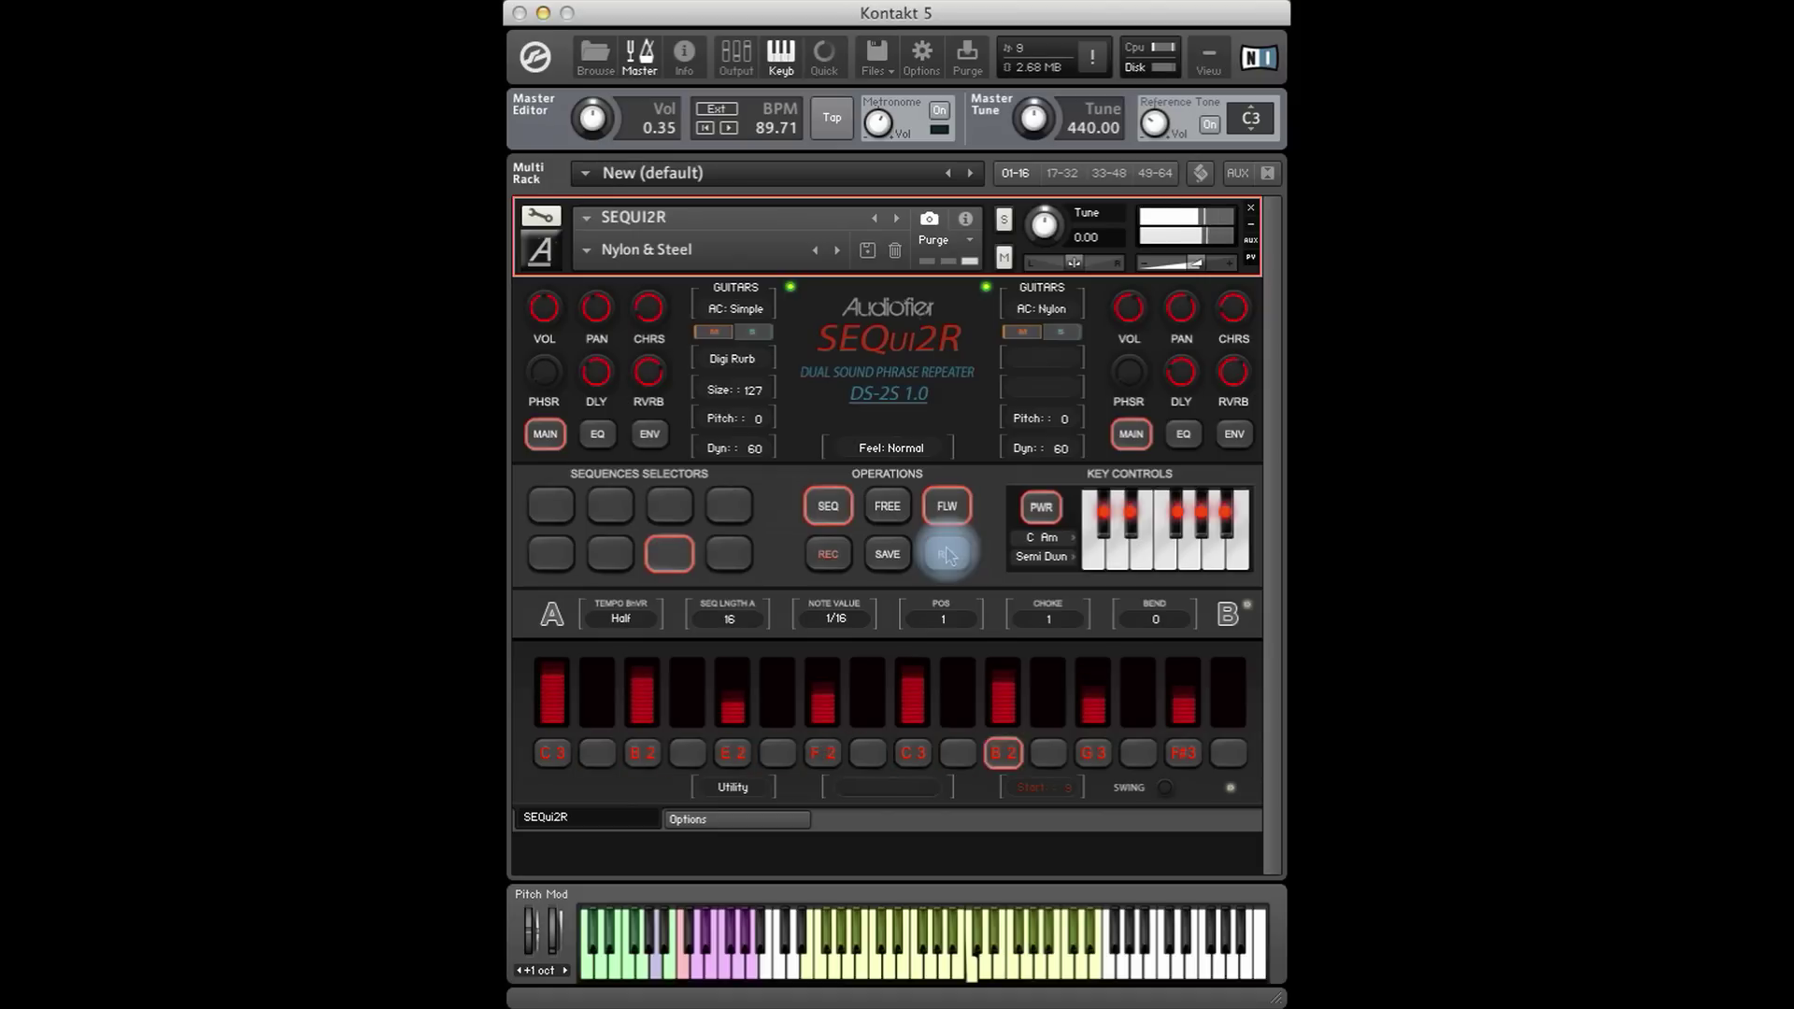
{"action": "left_click", "coordinate": [611, 554]}
{"action": "left_click", "coordinate": [947, 554]}
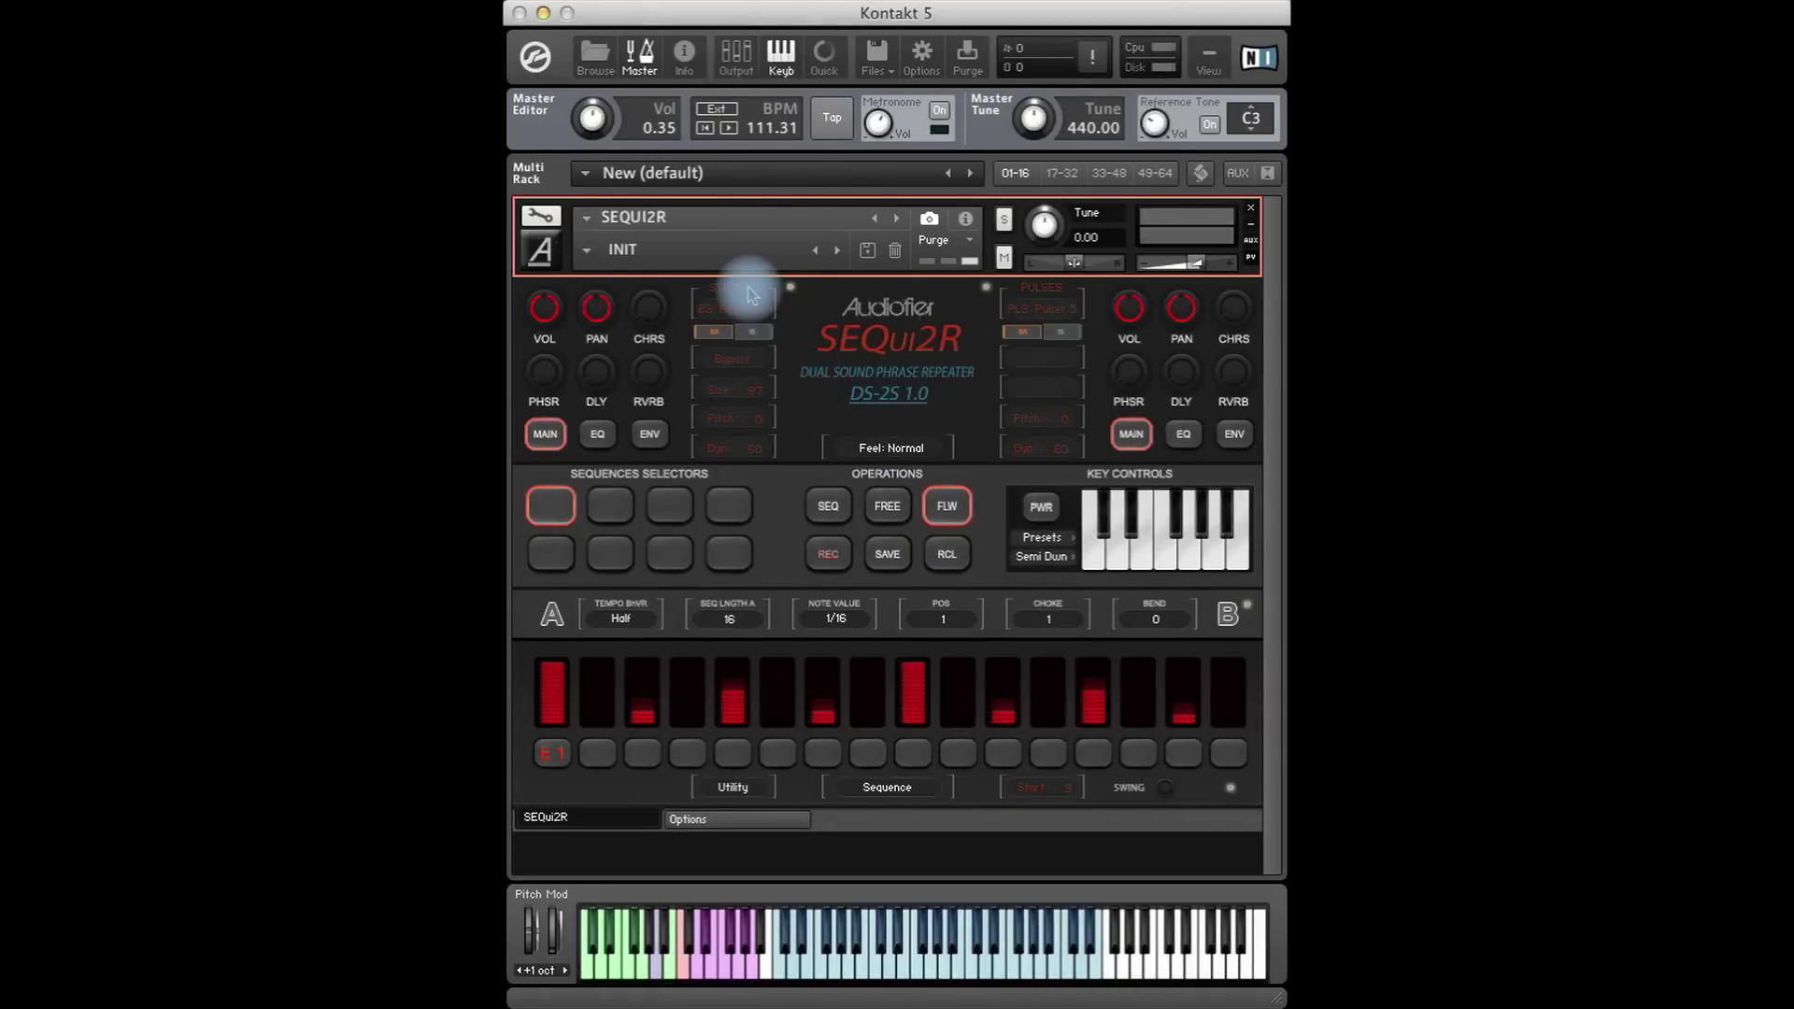
Load the FX: Throaty sound from the GUITARS category into sound A of the INIT patch.
{"action": "left_click", "coordinate": [750, 295]}
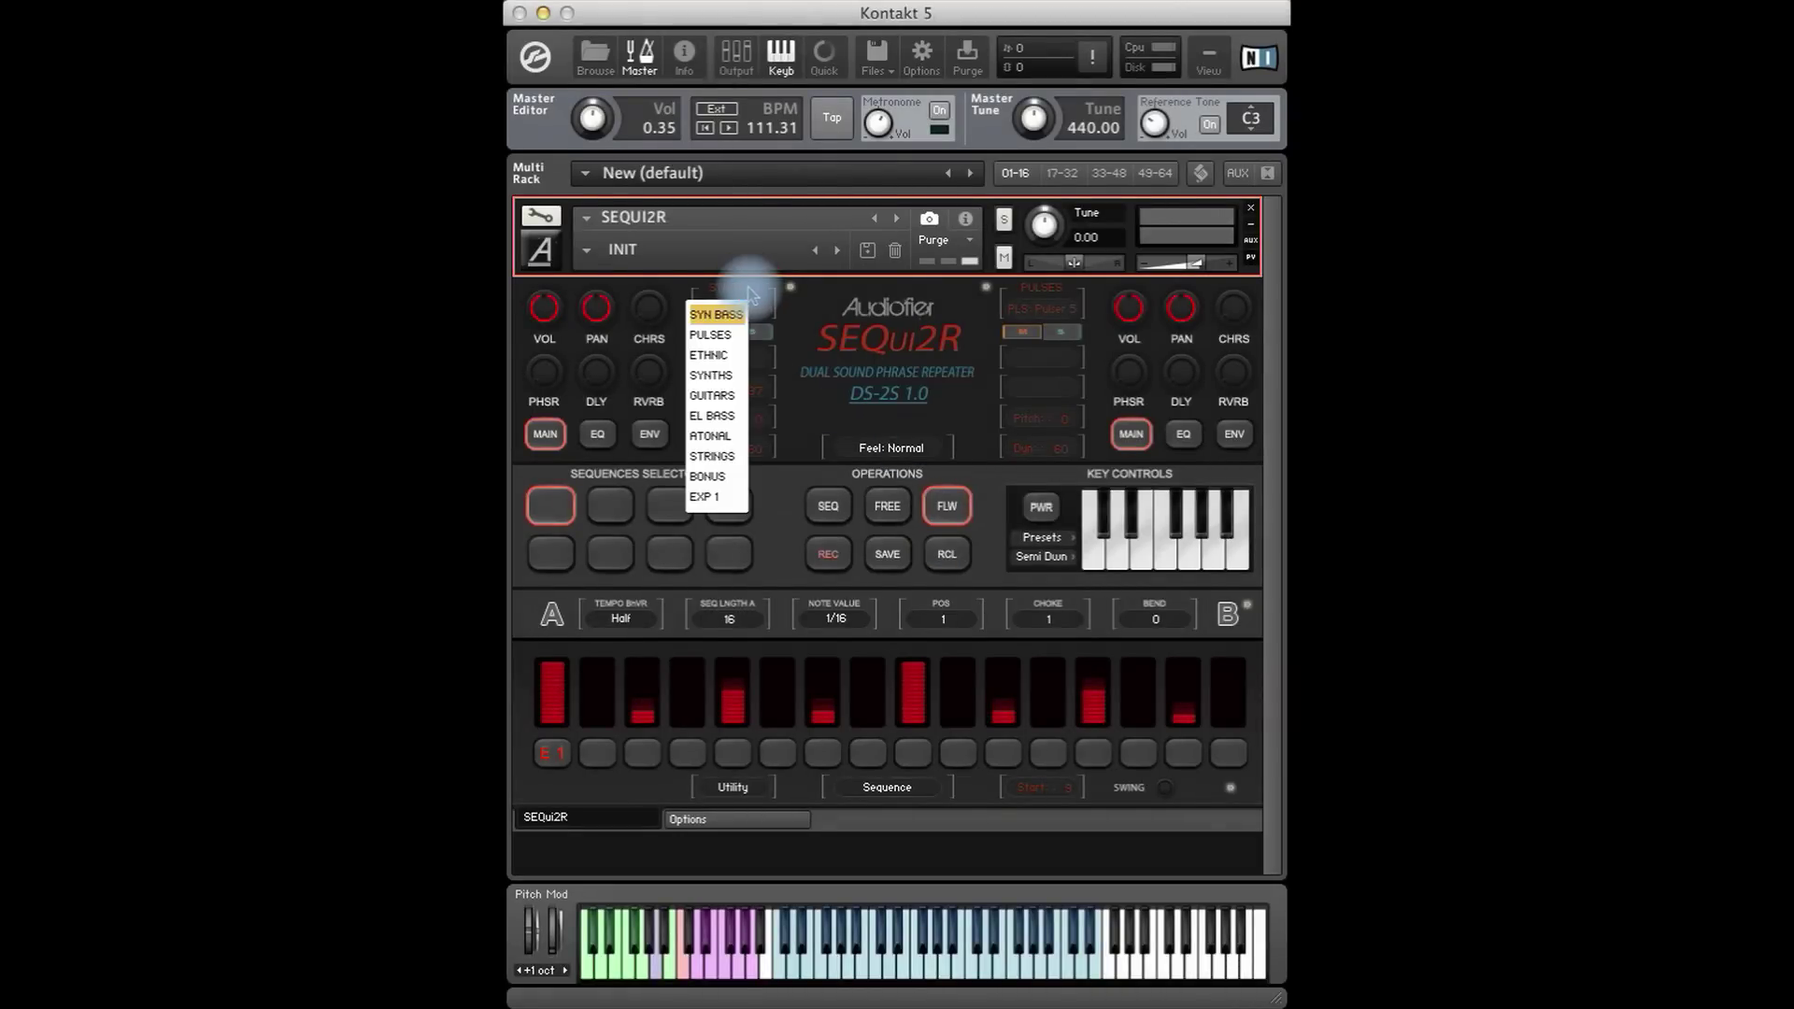
{"action": "left_click", "coordinate": [712, 395]}
{"action": "left_click", "coordinate": [778, 311]}
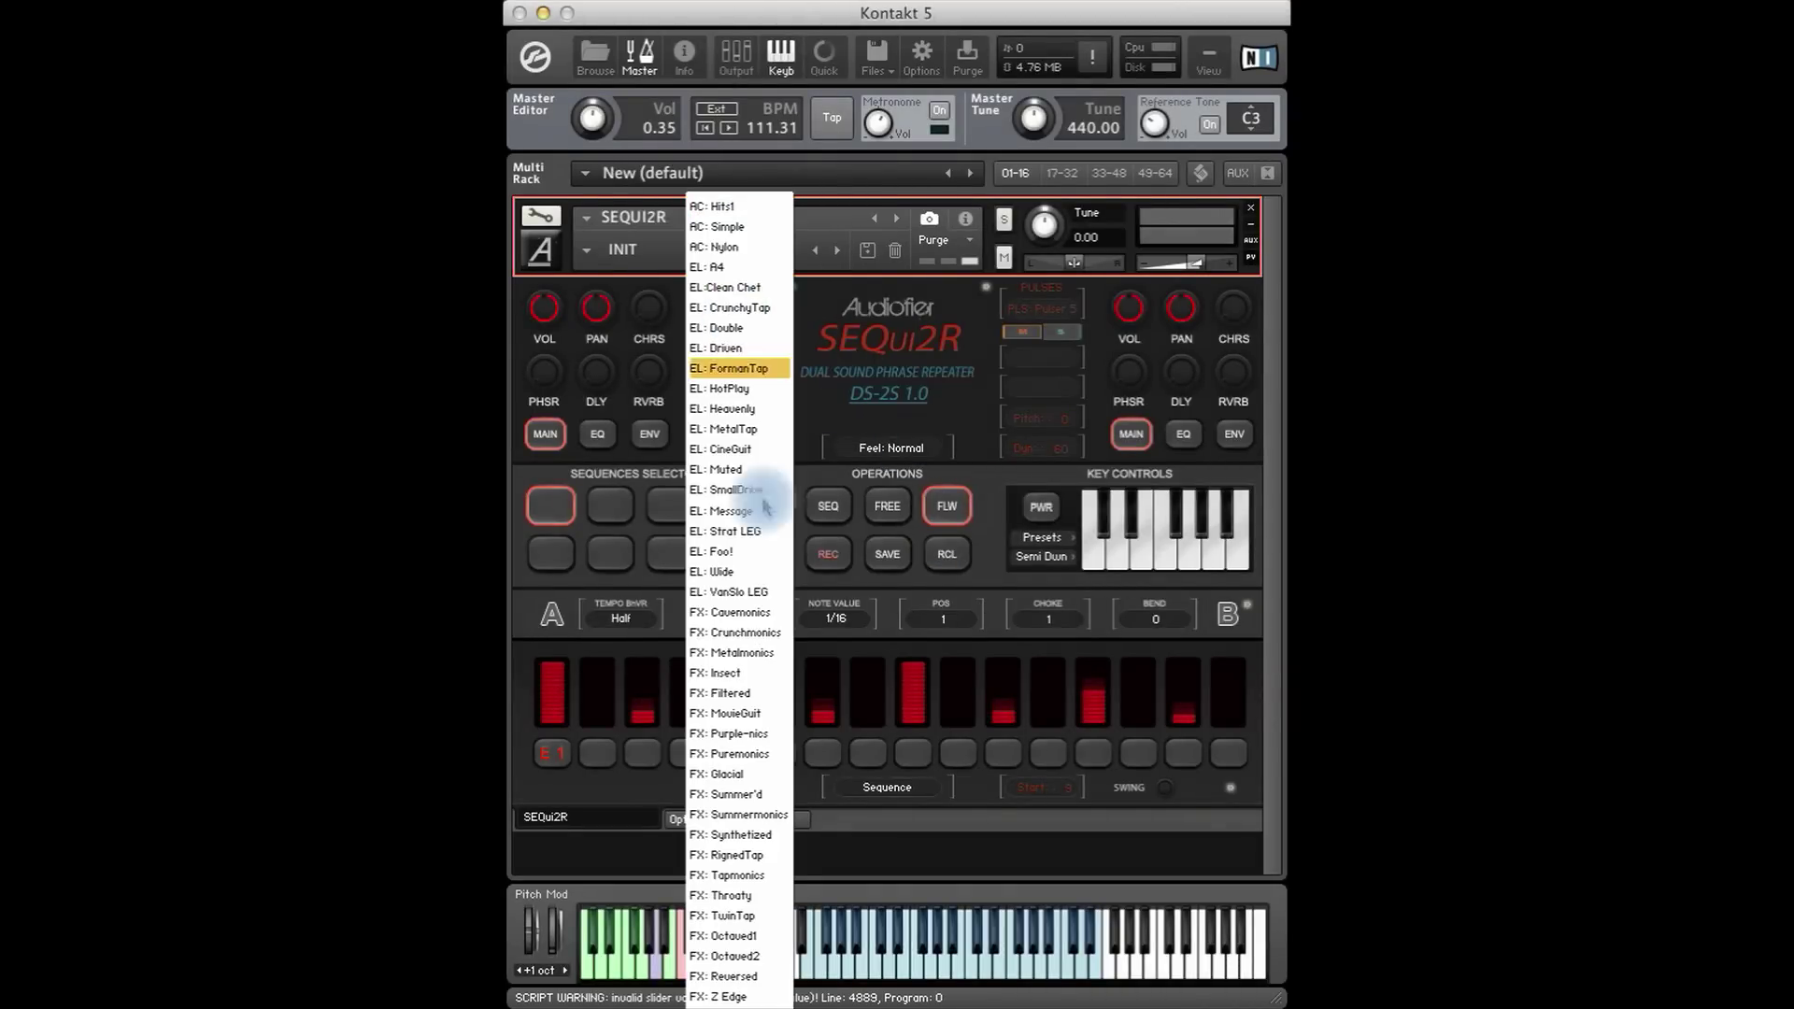
{"action": "left_click", "coordinate": [735, 883]}
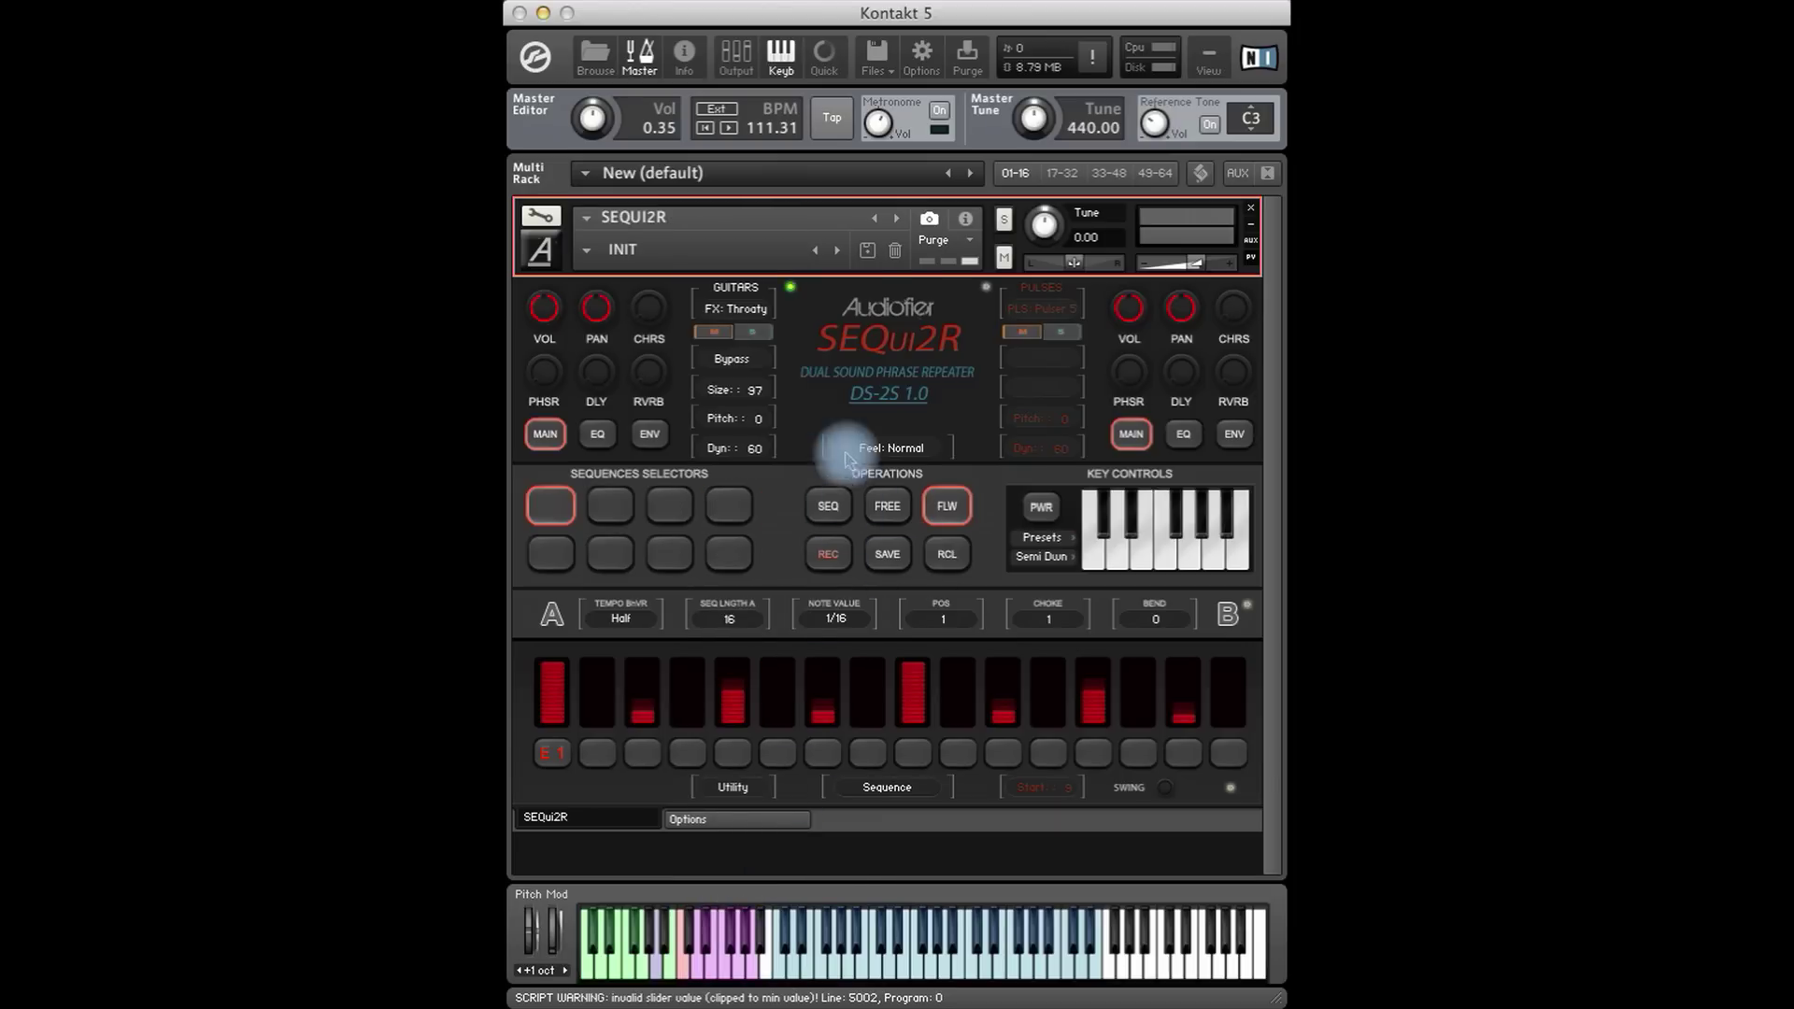
Turn on the sequencer and record a C1 phrase with rests at a 1/32 note value into the first sequence.
{"action": "left_click", "coordinate": [839, 508]}
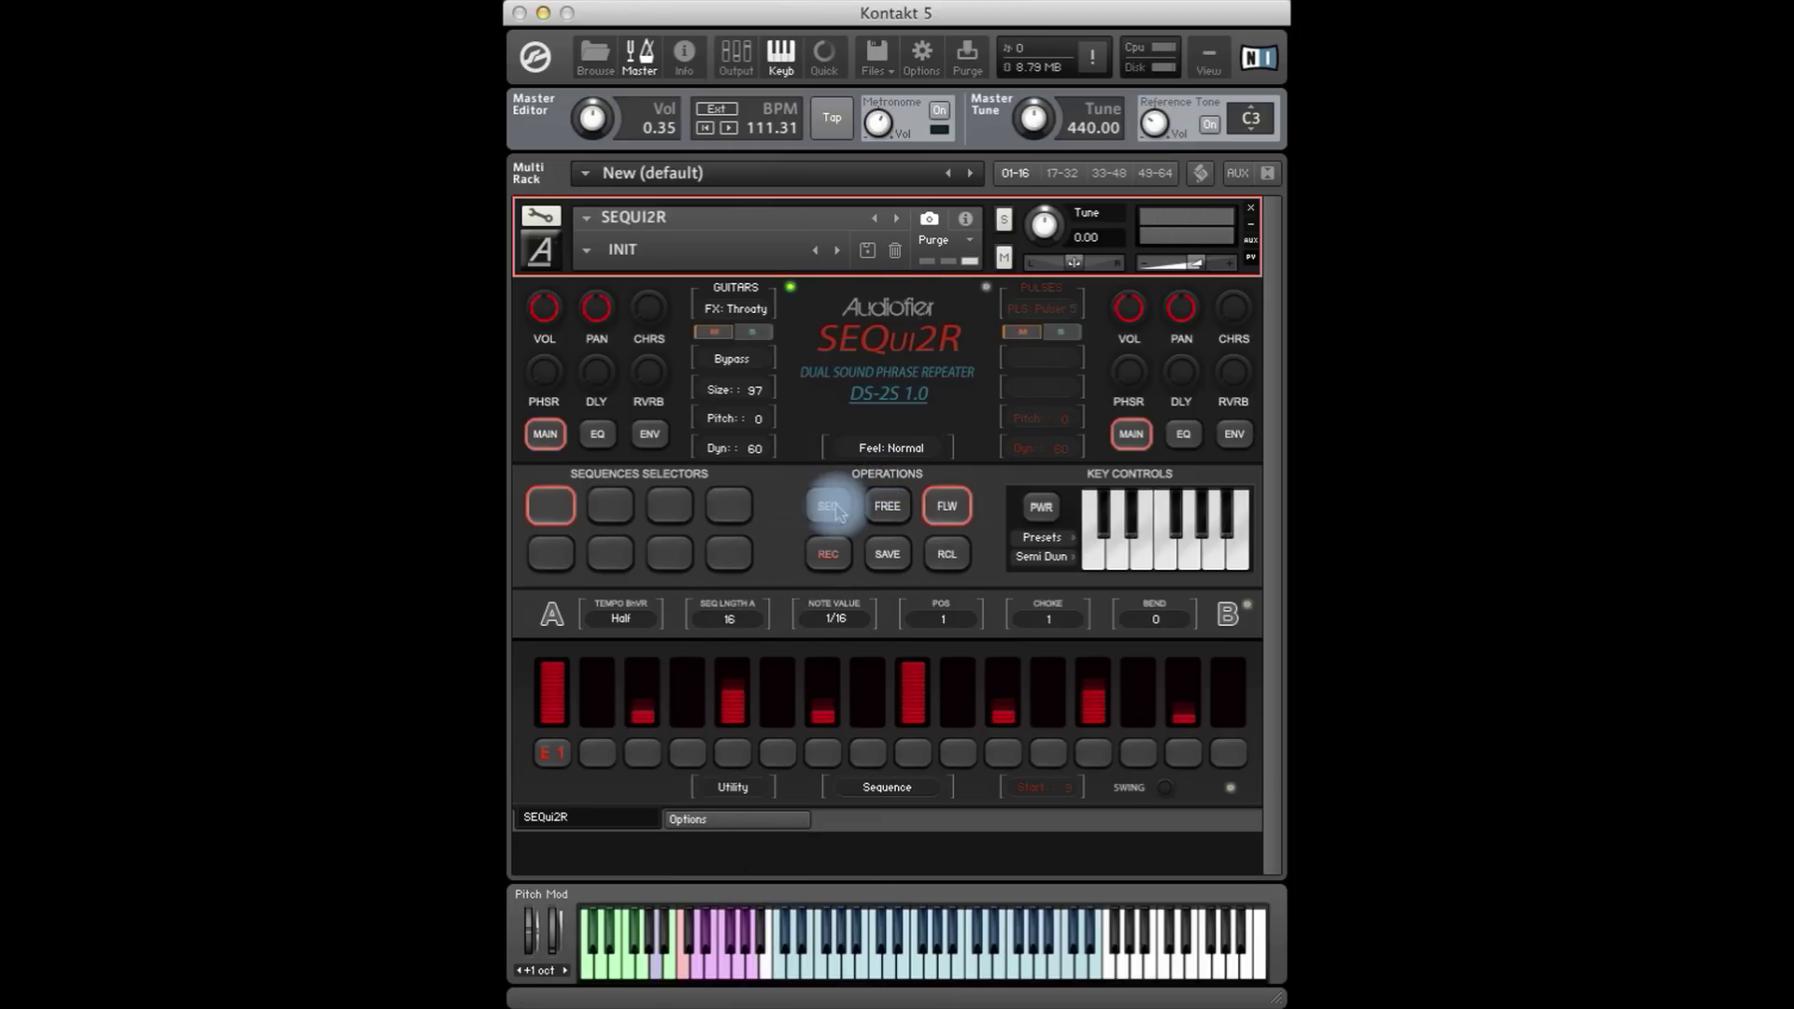
{"action": "left_click", "coordinate": [828, 553]}
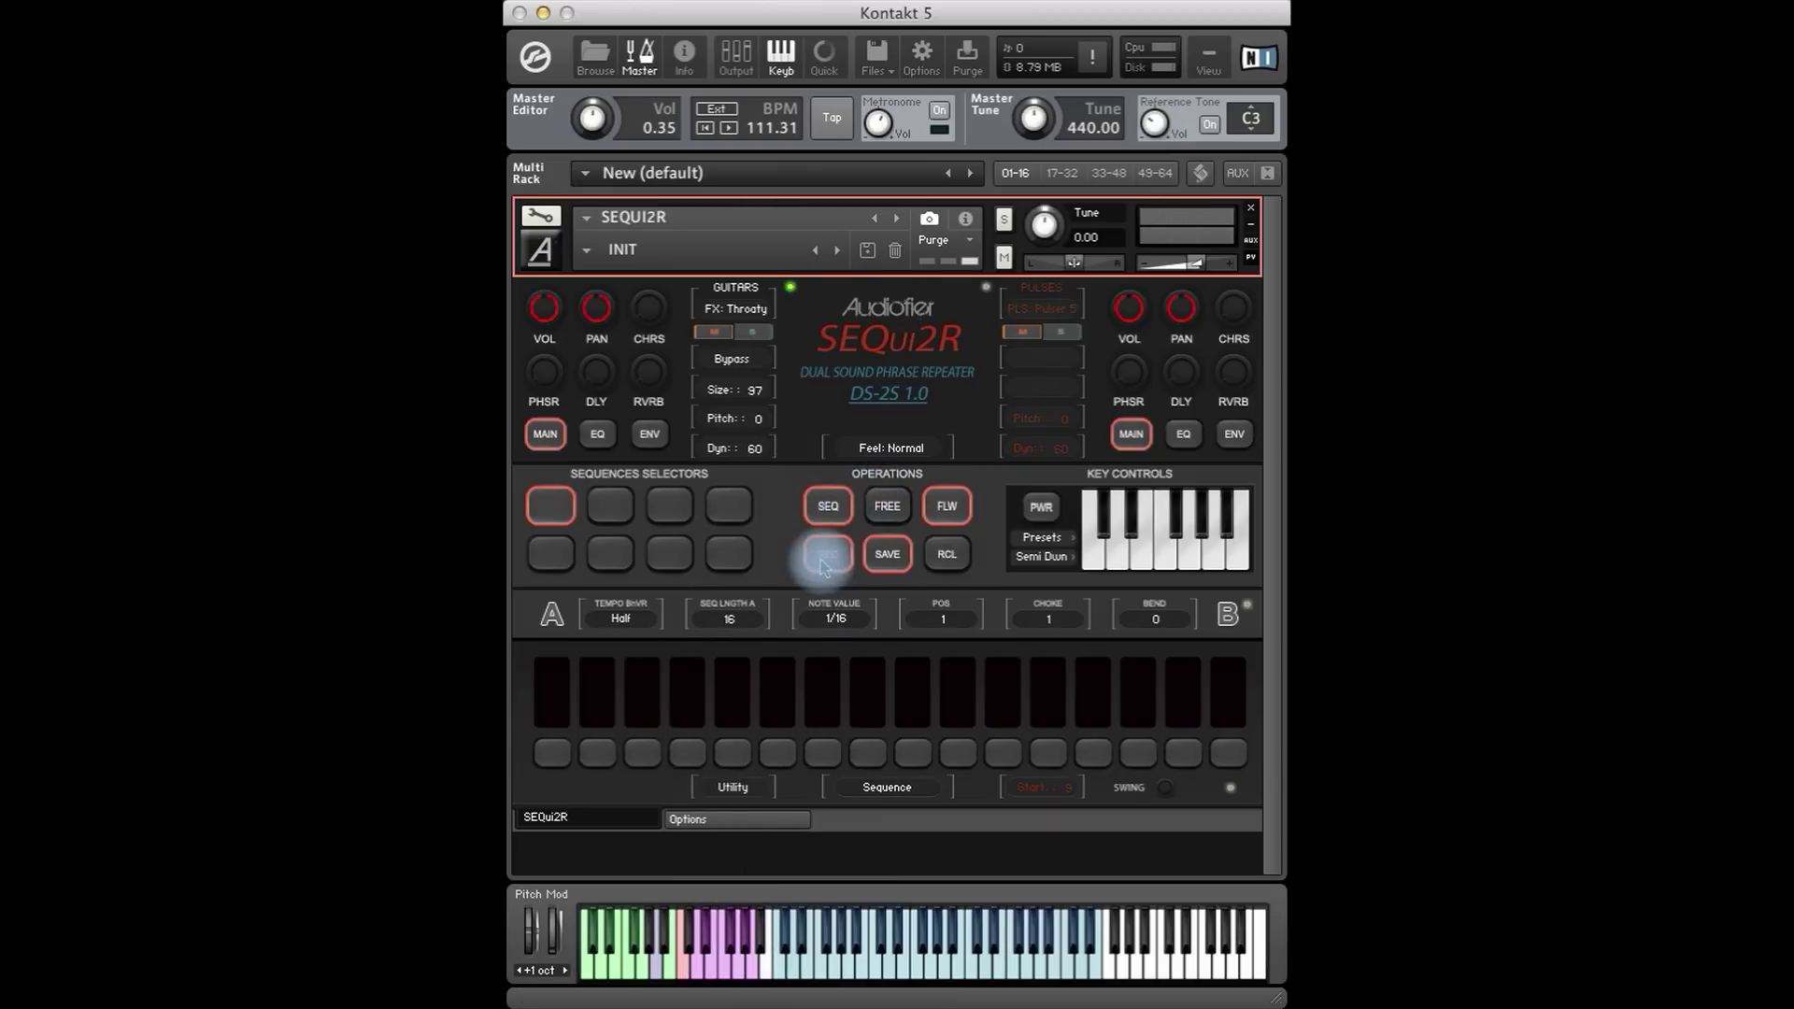
{"action": "left_click", "coordinate": [839, 621]}
{"action": "left_click", "coordinate": [821, 645]}
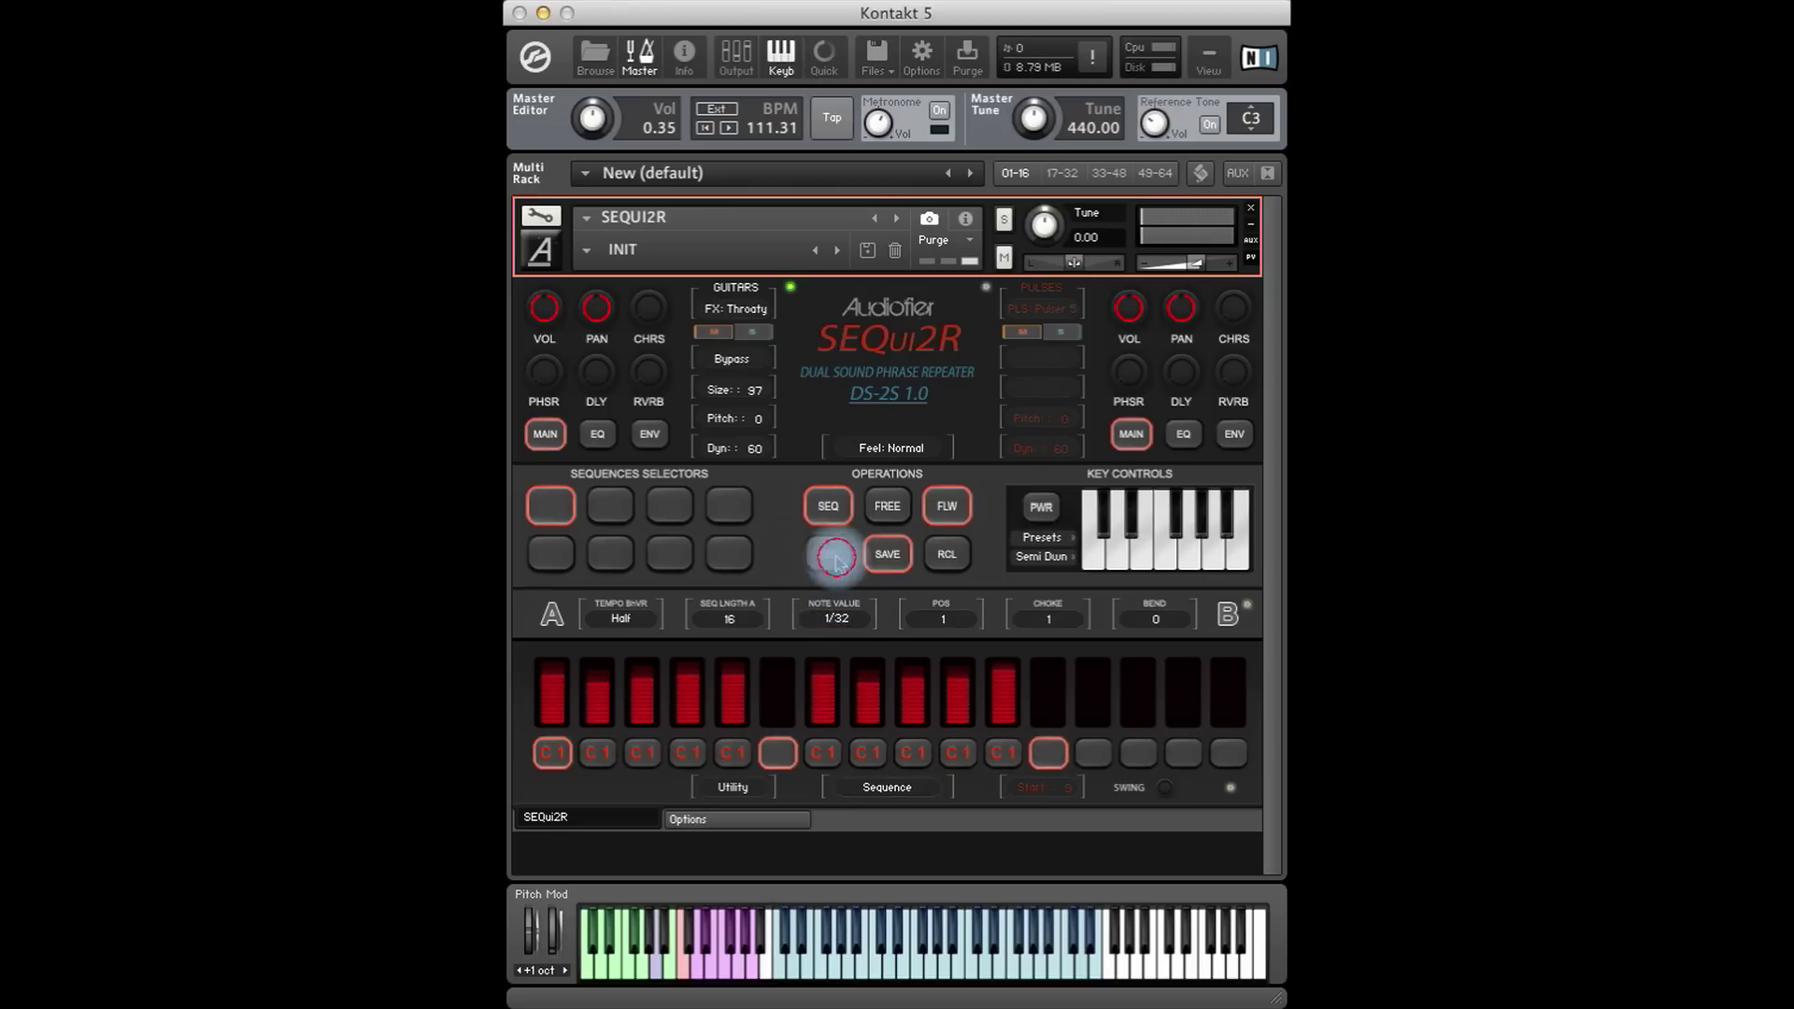
{"action": "left_click", "coordinate": [875, 559]}
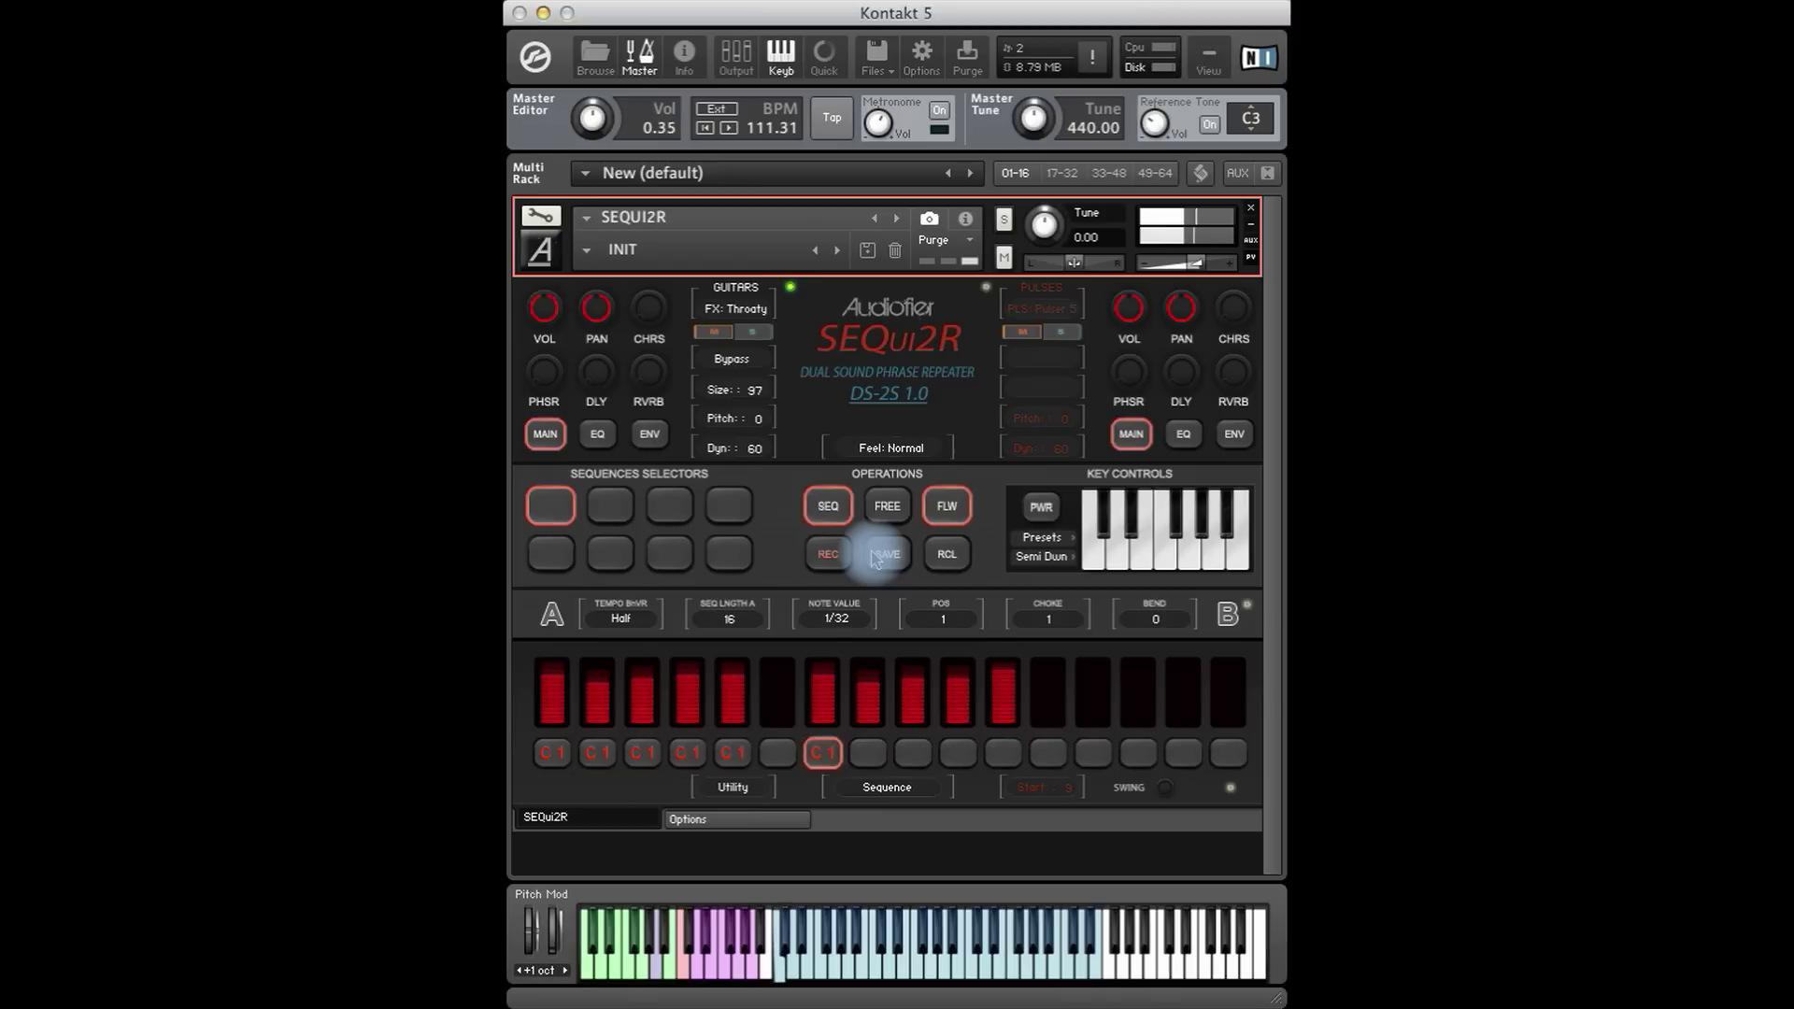
Lower the levels of steps 2, 3, 4, 8, 9 and 10 in the recorded sequence and save it.
{"action": "left_click_drag", "start_coordinate": [612, 715], "coordinate": [643, 687]}
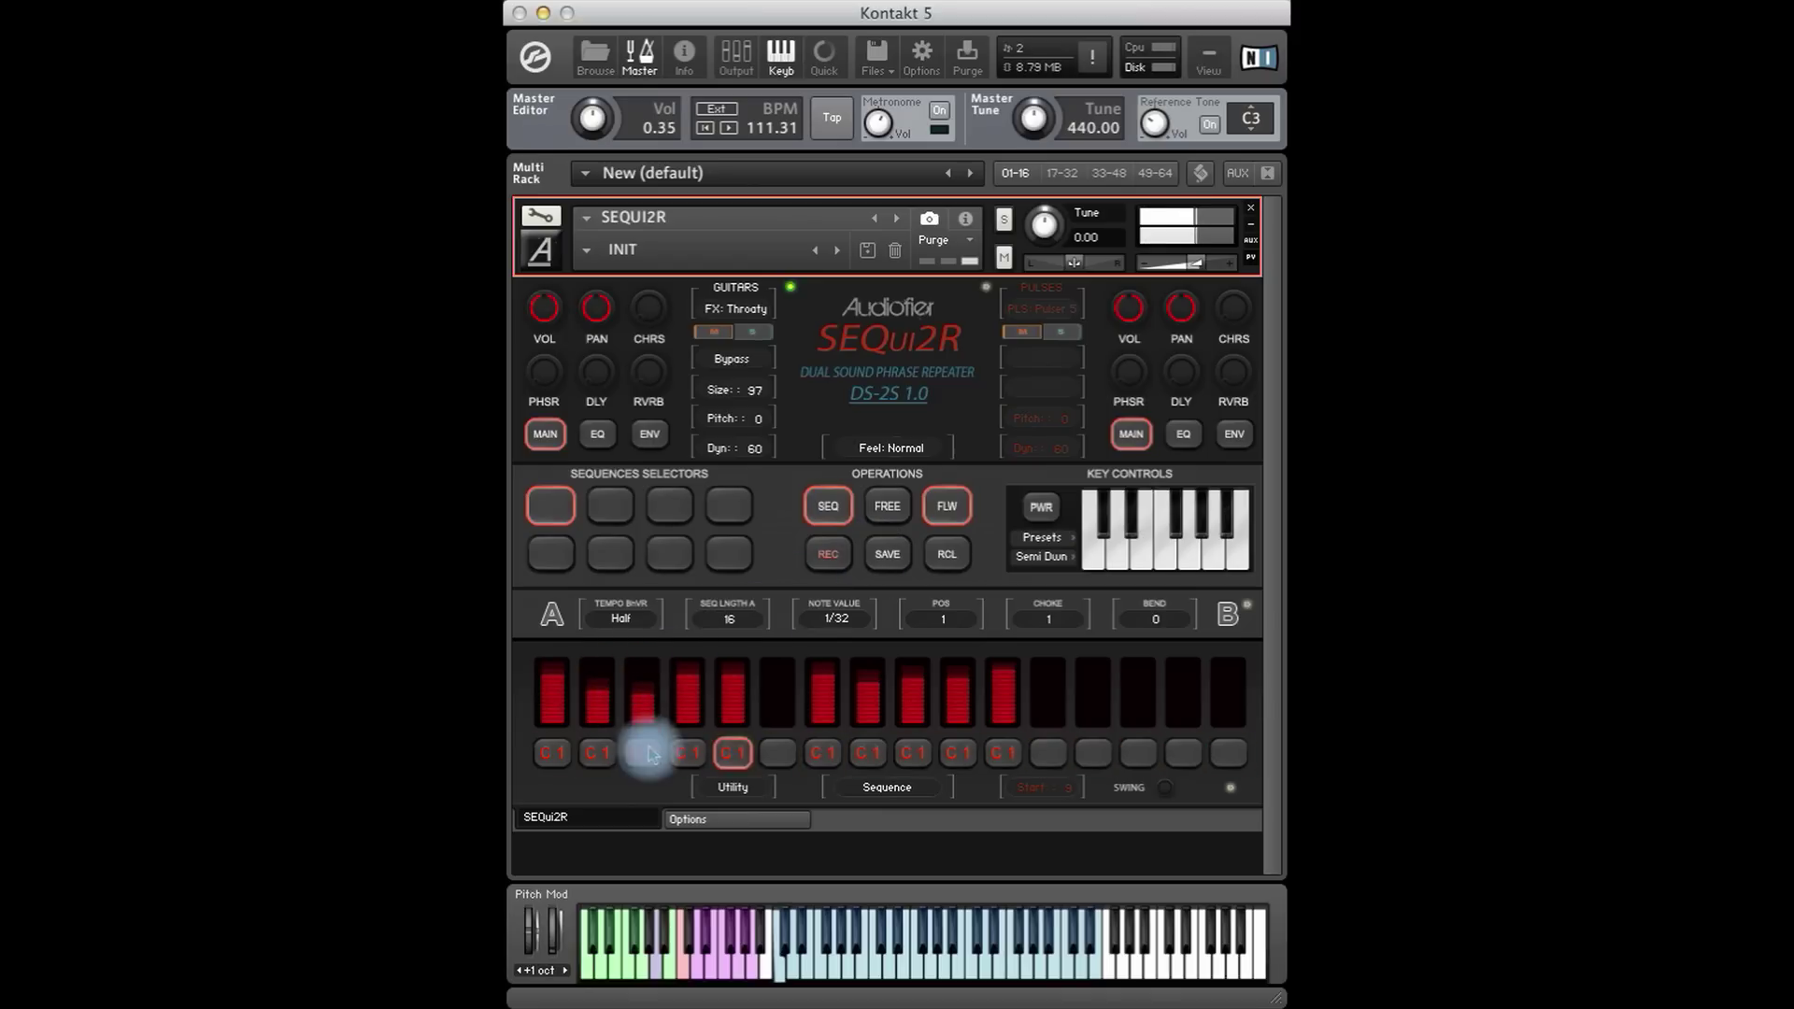
{"action": "left_click", "coordinate": [693, 692]}
{"action": "left_click", "coordinate": [869, 689]}
{"action": "left_click", "coordinate": [919, 682]}
{"action": "left_click", "coordinate": [970, 708]}
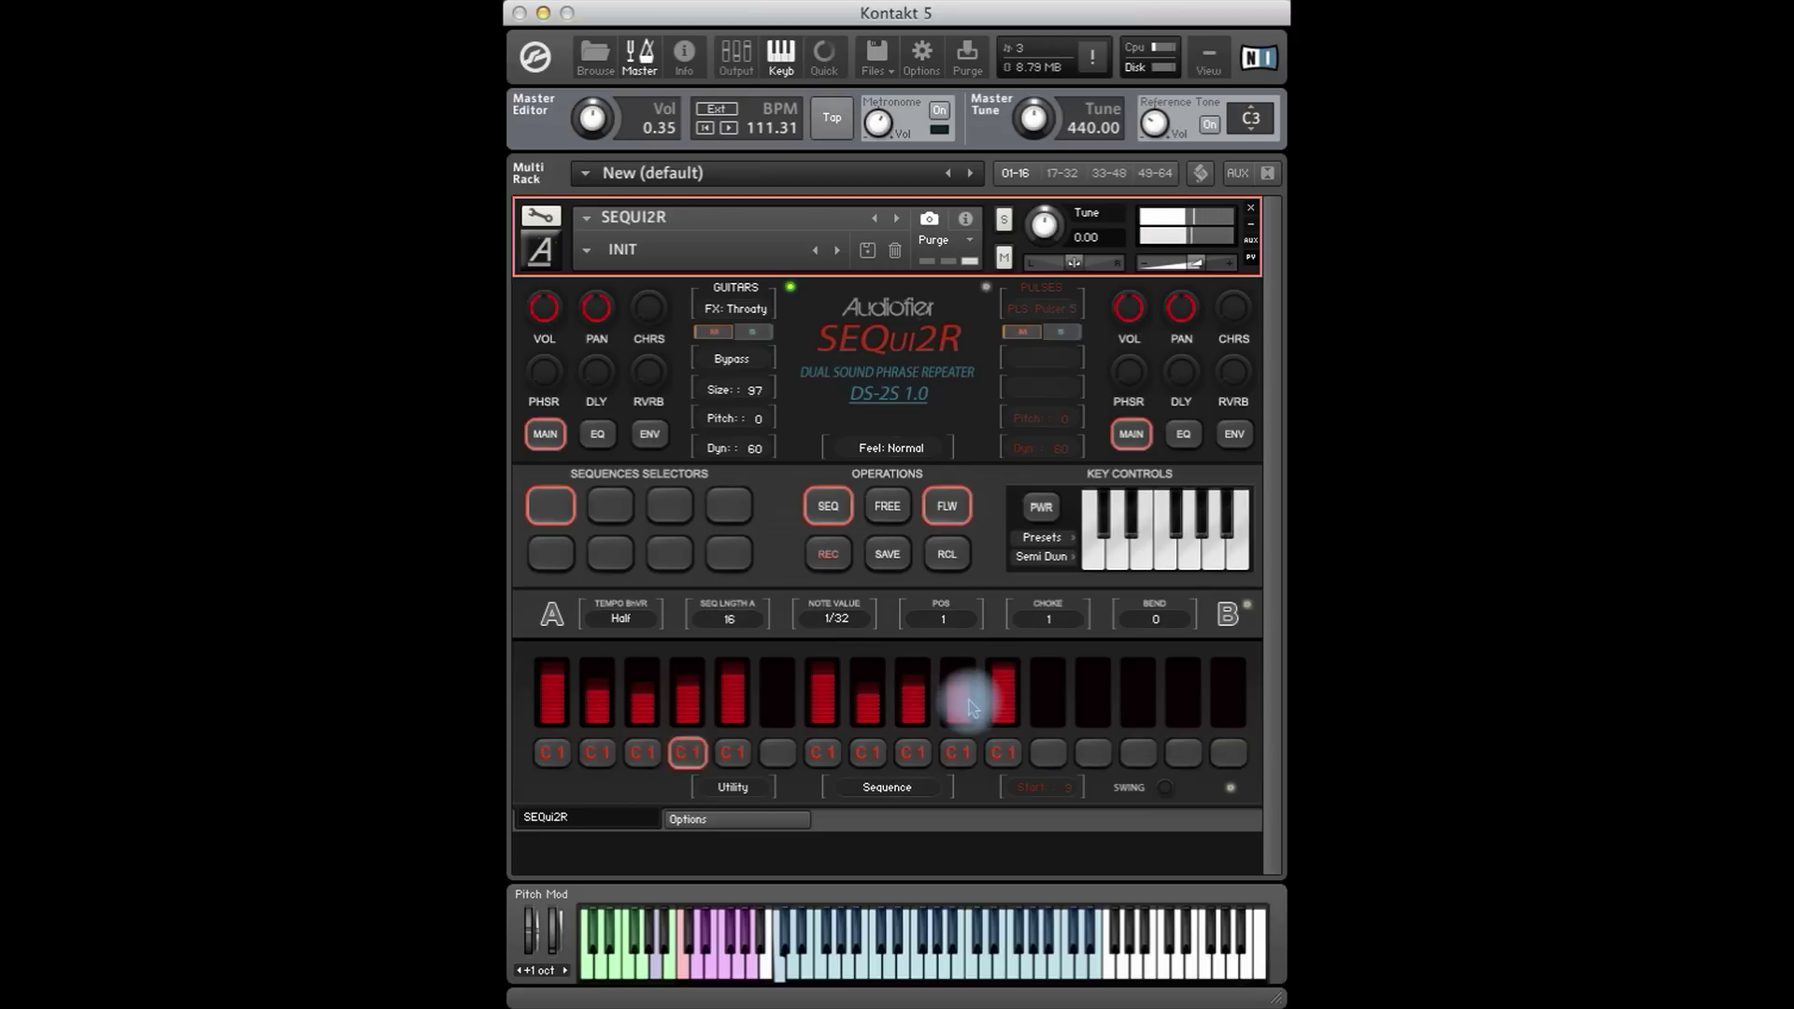
{"action": "left_click", "coordinate": [888, 550]}
Add delay with a 1/8 D time and Digi Rurb reverb to the FX: Throaty sound.
{"action": "left_click", "coordinate": [599, 374]}
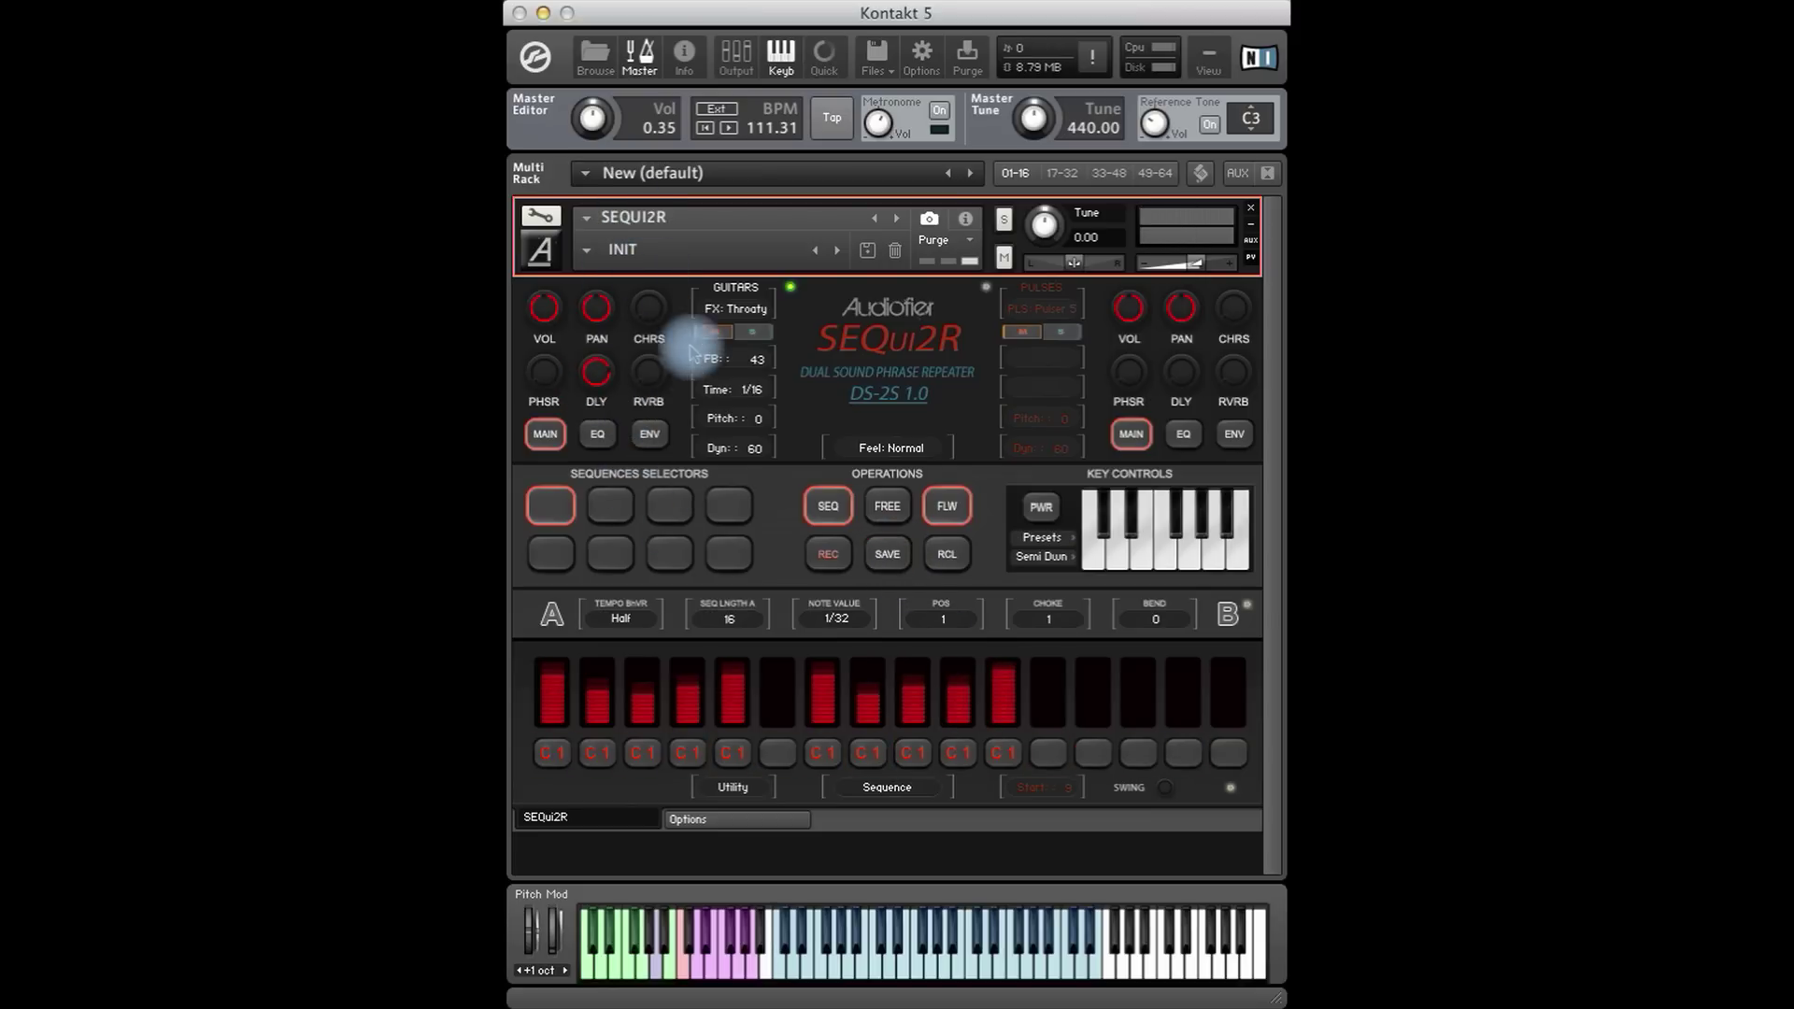
{"action": "left_click", "coordinate": [764, 390]}
{"action": "left_click", "coordinate": [734, 519]}
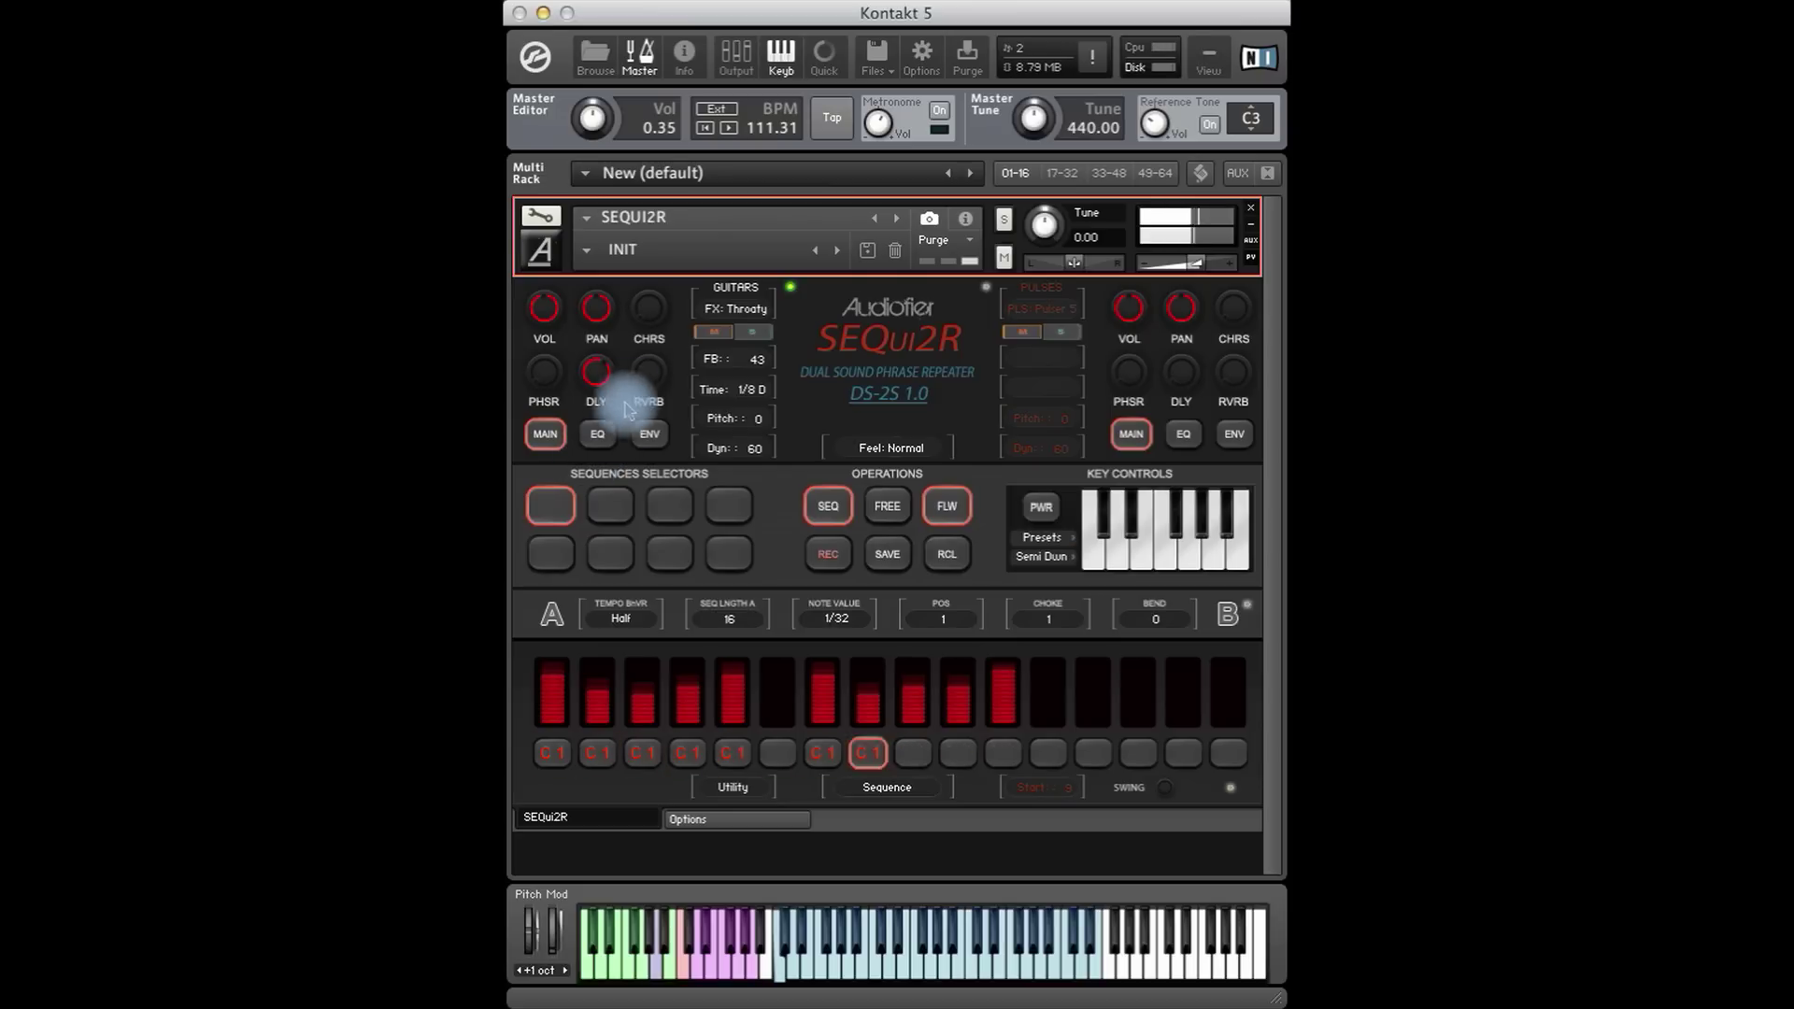
{"action": "left_click", "coordinate": [649, 374]}
{"action": "left_click", "coordinate": [732, 360]}
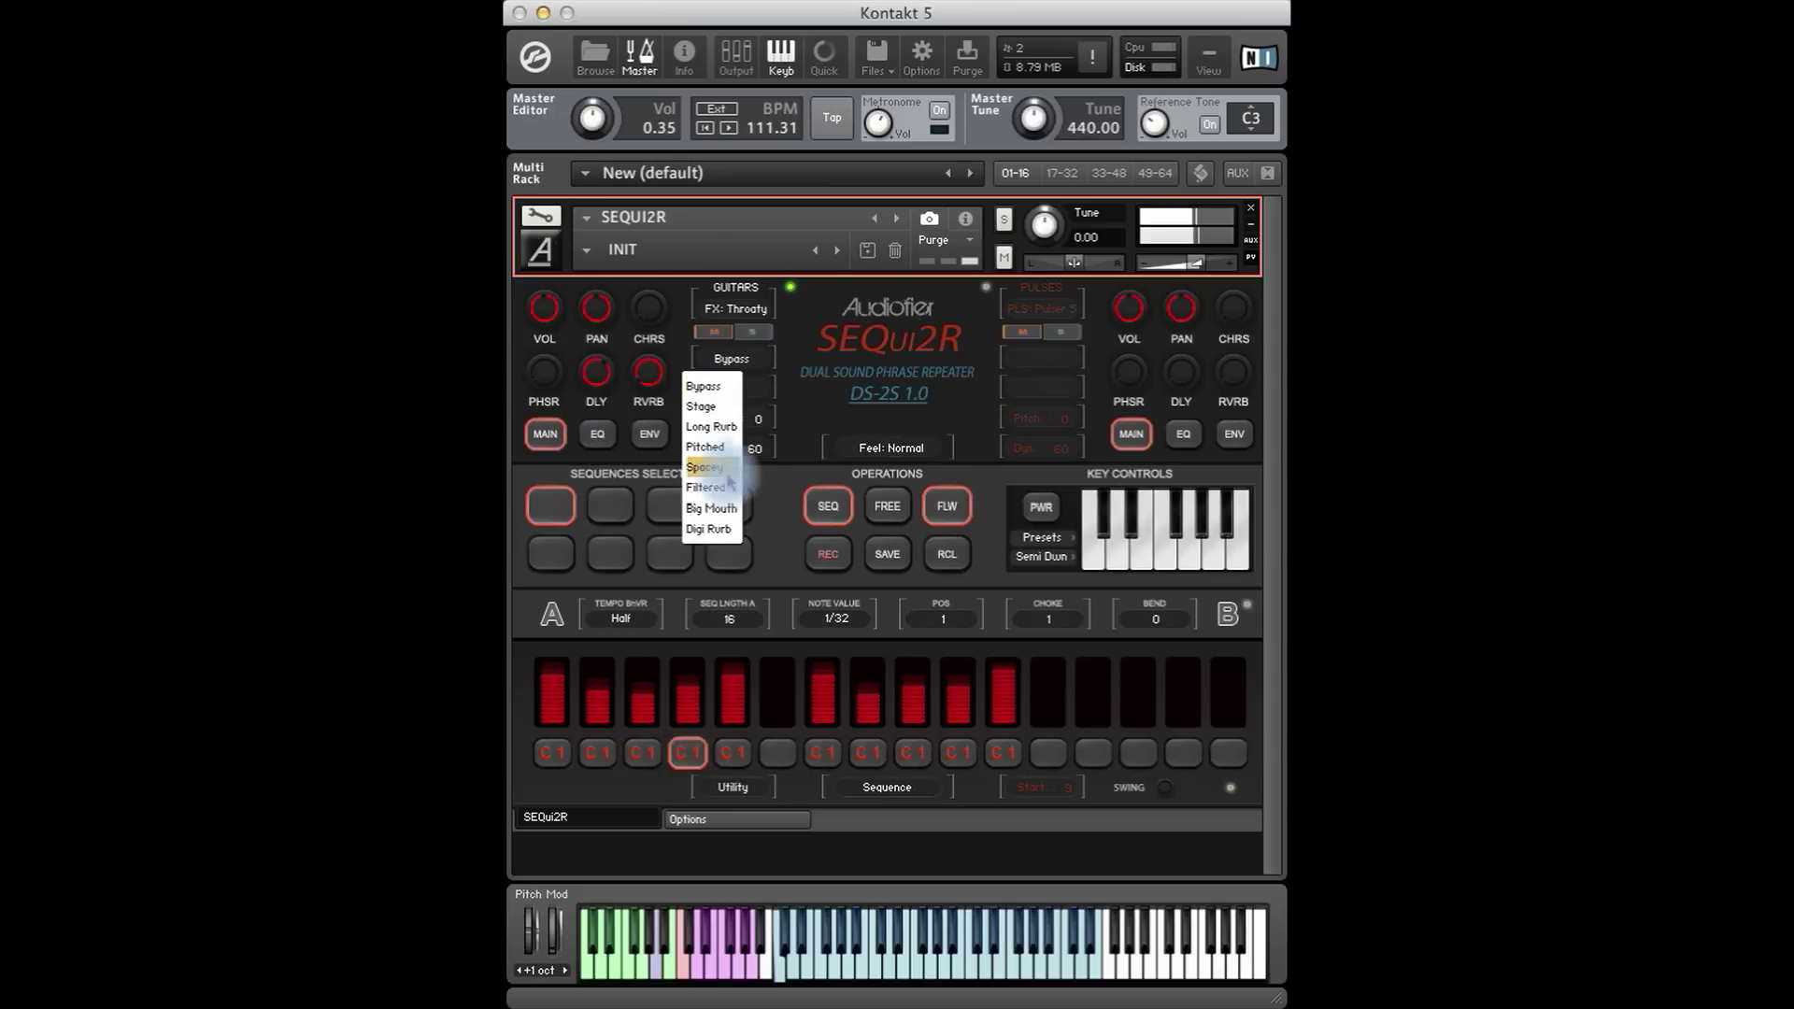
{"action": "left_click", "coordinate": [708, 529]}
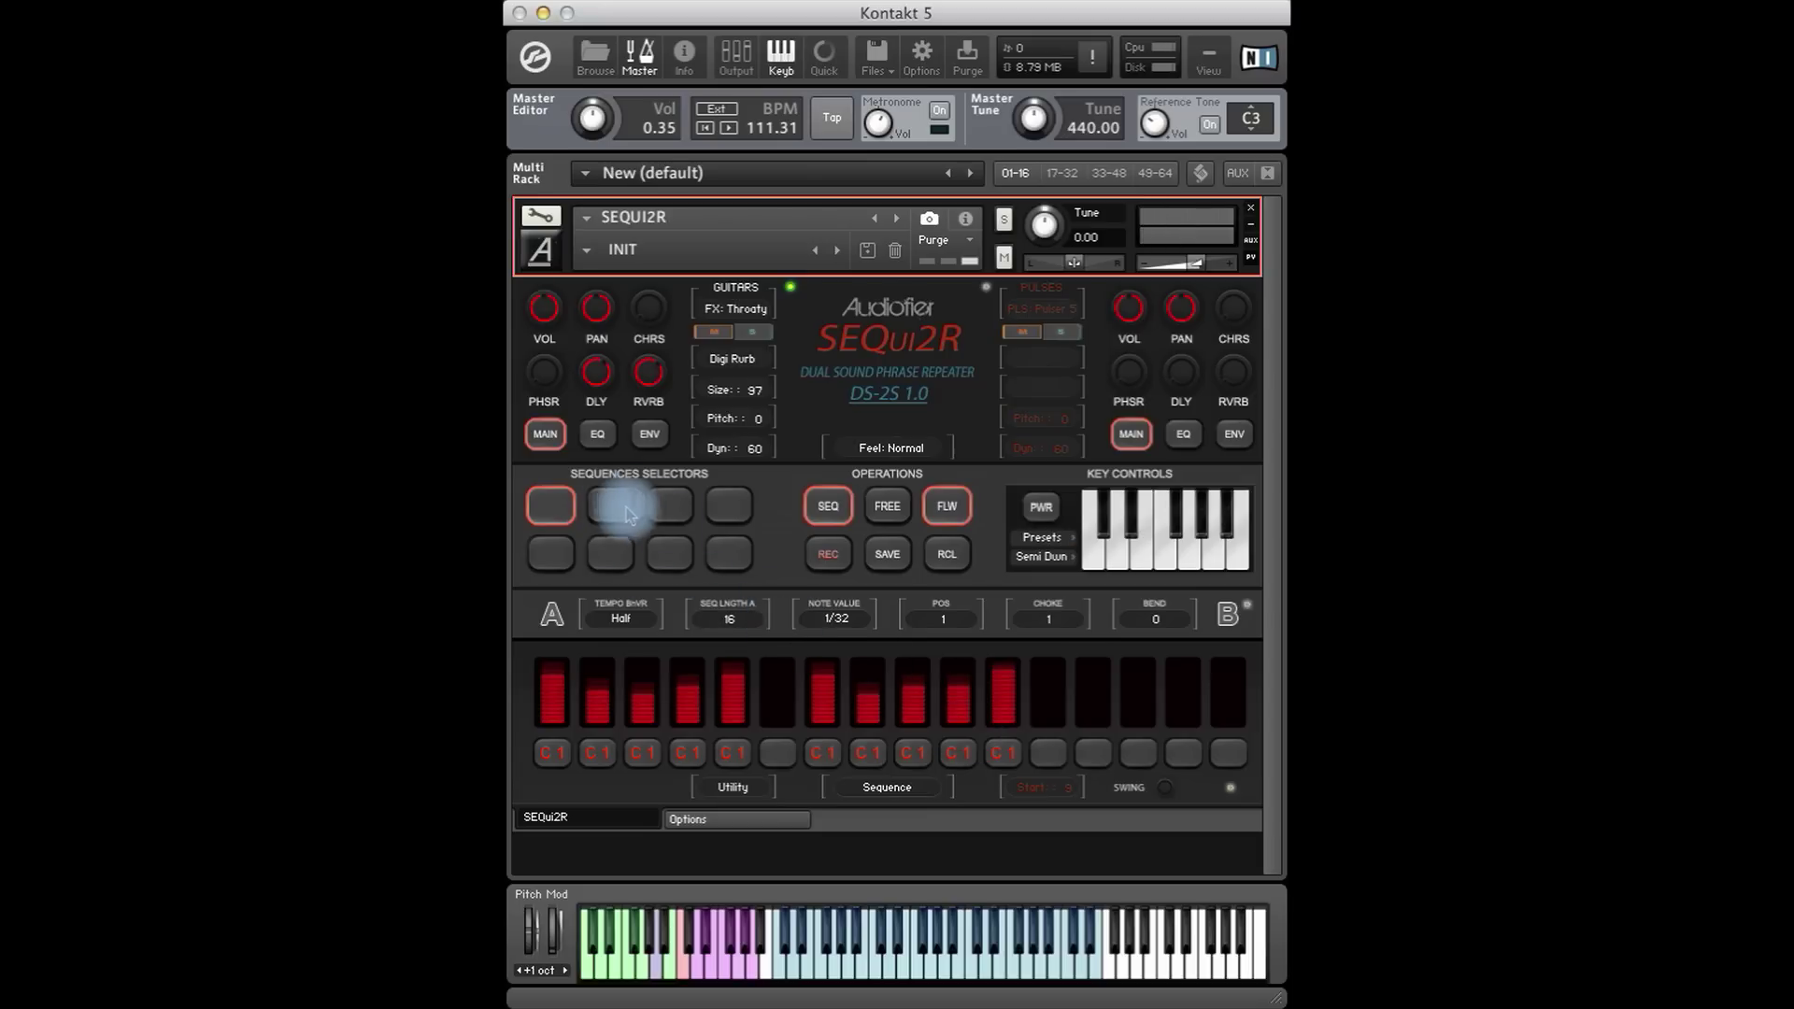
Enable group A's filter cutoff modulation for the first sequence and draw a curve in table view that rises until about step 13.
{"action": "left_click", "coordinate": [550, 614]}
{"action": "left_click", "coordinate": [811, 608]}
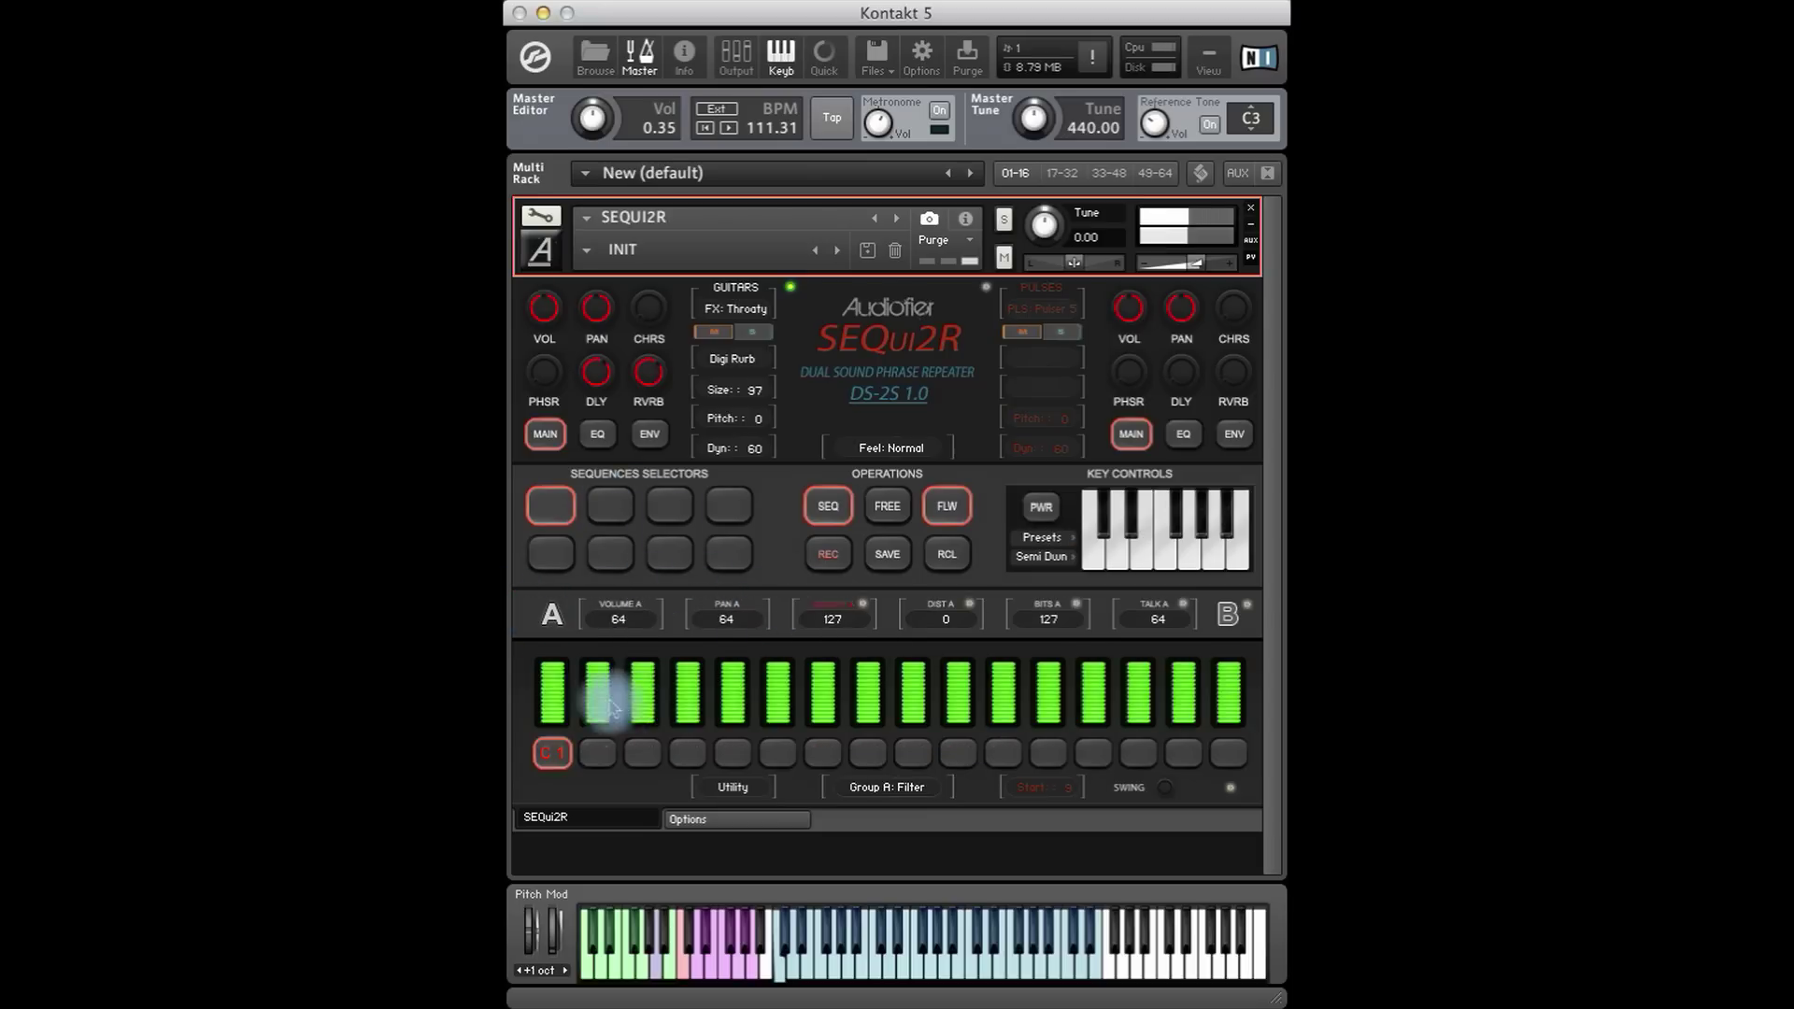
{"action": "left_click", "coordinate": [1227, 793]}
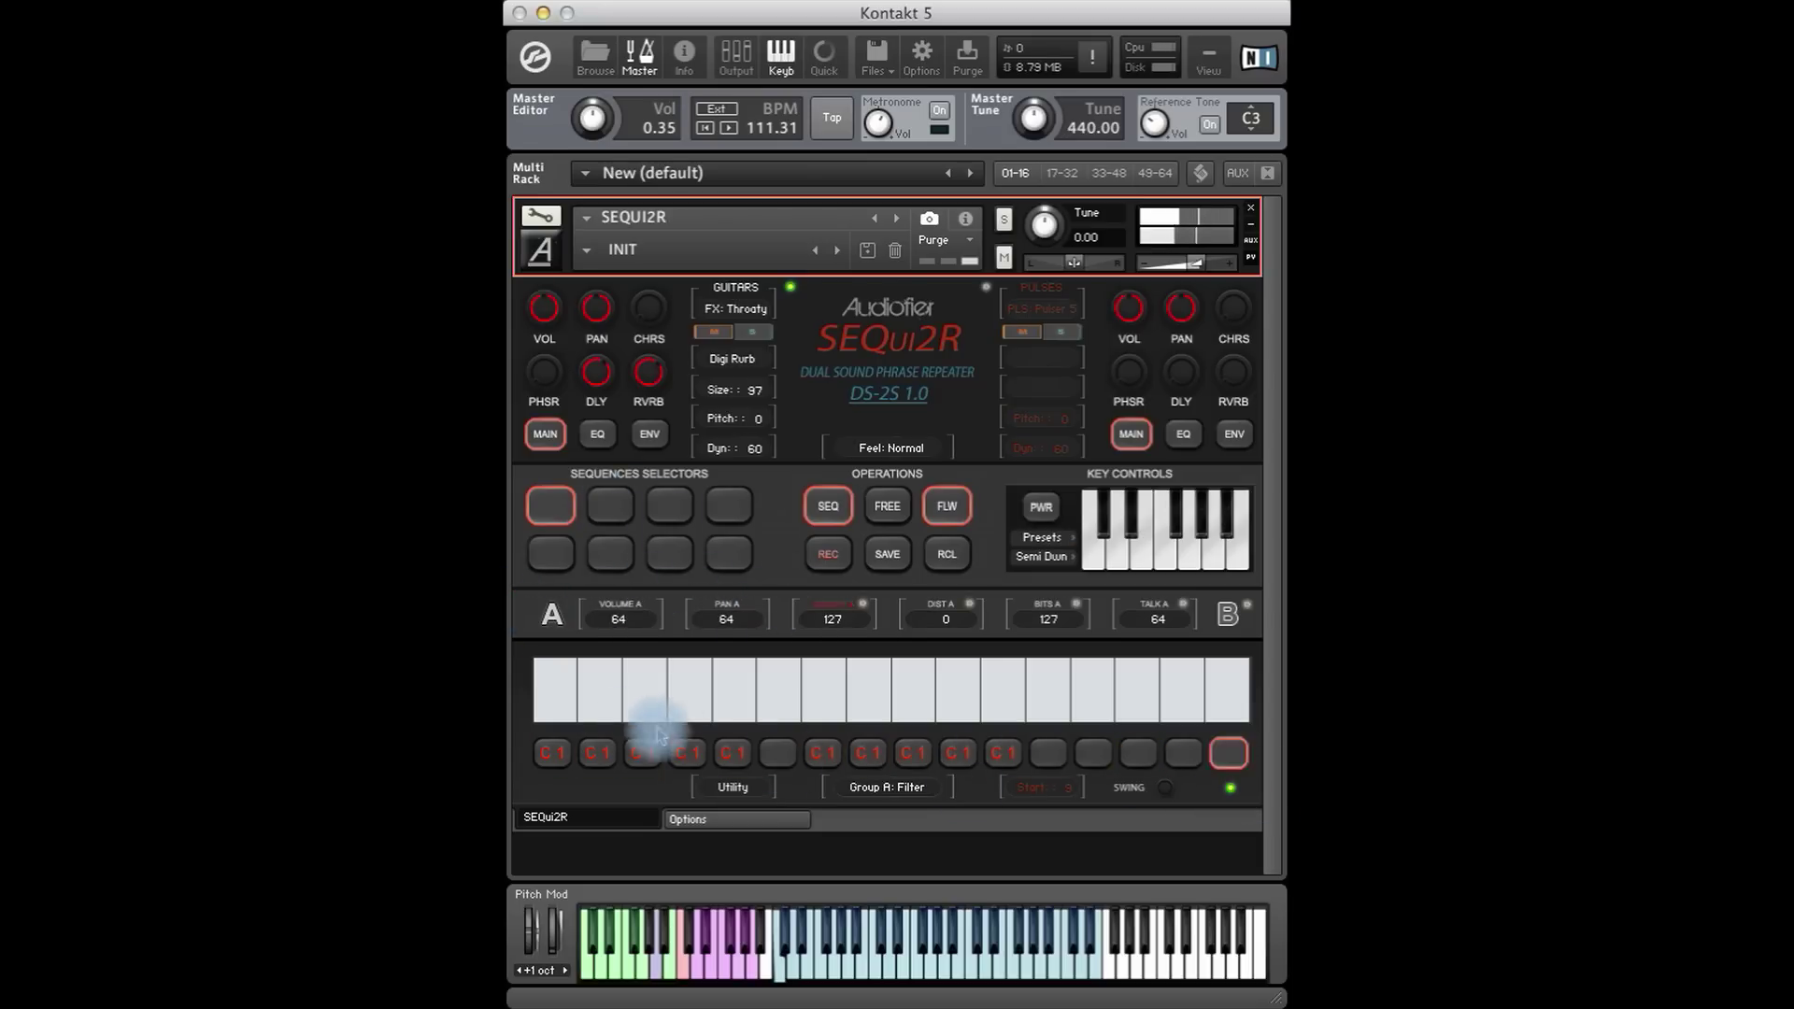
{"action": "mouse_move", "coordinate": [555, 666]}
{"action": "left_mouse_down"}
{"action": "mouse_move", "coordinate": [960, 697]}
{"action": "mouse_move", "coordinate": [1235, 683]}
{"action": "left_mouse_up"}
{"action": "left_click", "coordinate": [863, 606]}
{"action": "left_click", "coordinate": [549, 692]}
{"action": "left_click_drag", "start_coordinate": [617, 696], "coordinate": [1249, 695]}
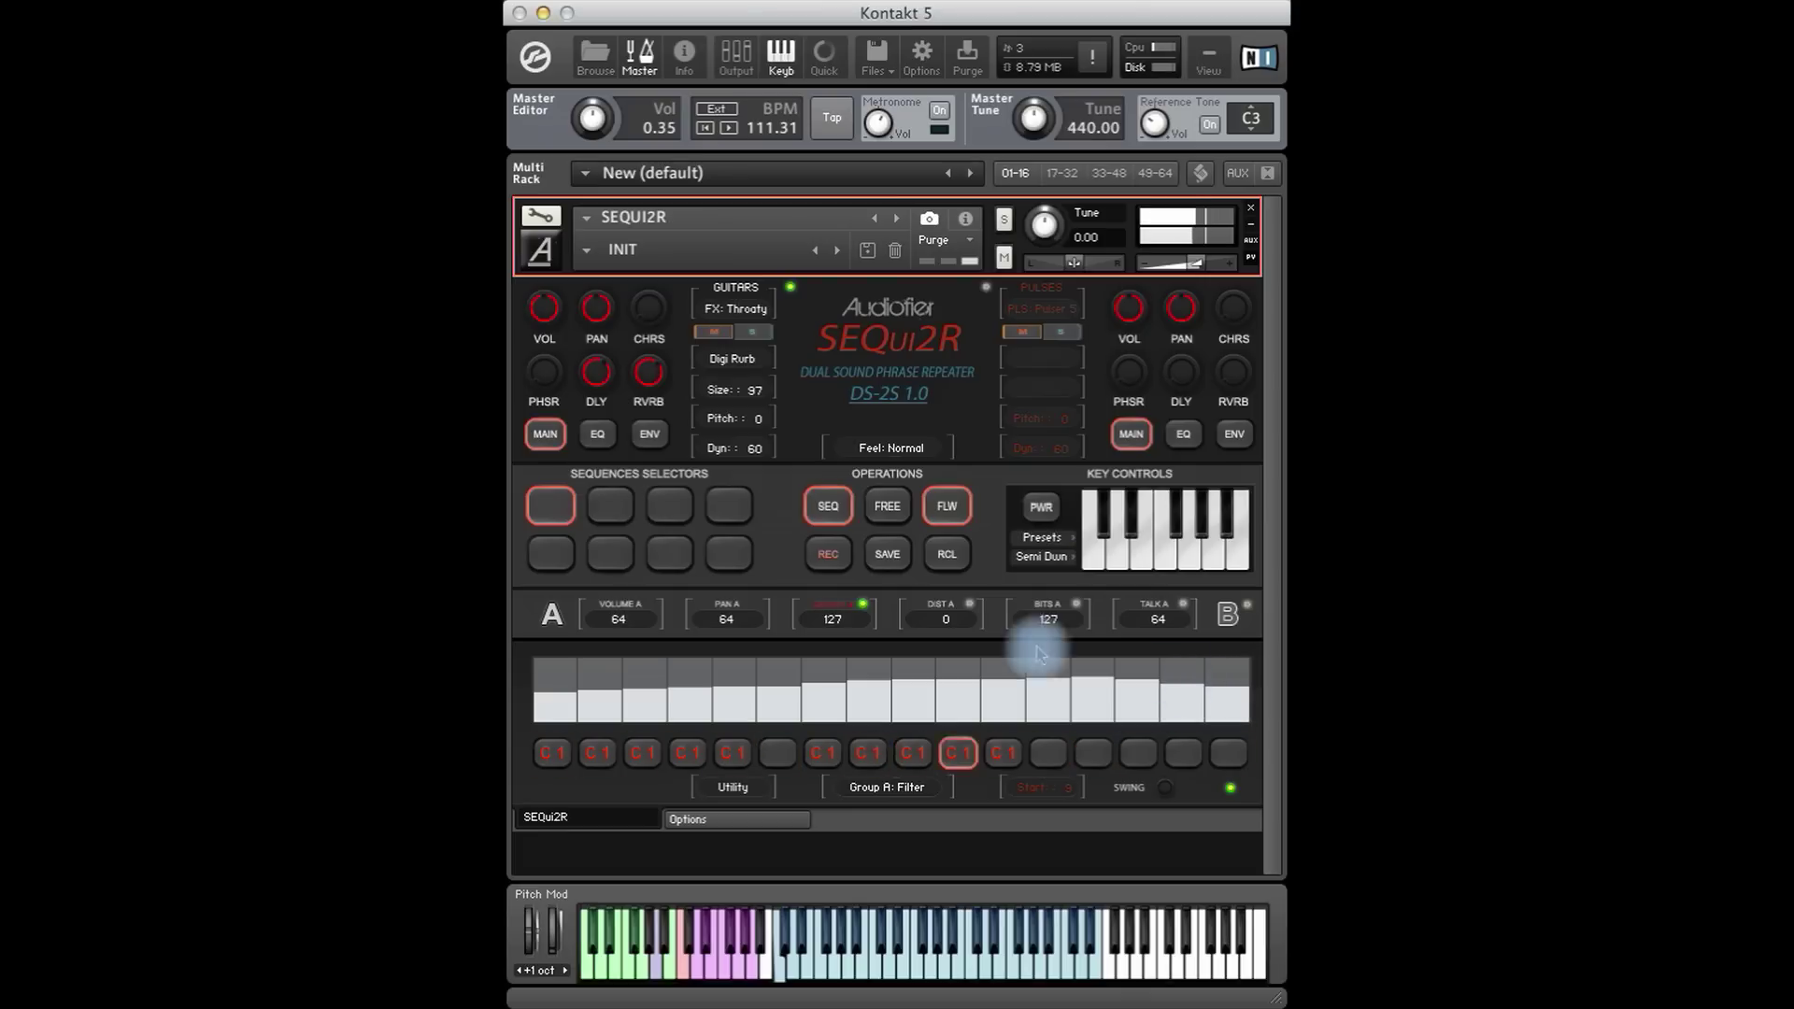
Select the second sequence, draw a cutoff curve rising to maximum over the last steps, and save it.
{"action": "left_click", "coordinate": [612, 505]}
{"action": "left_click_drag", "start_coordinate": [559, 696], "coordinate": [1262, 647]}
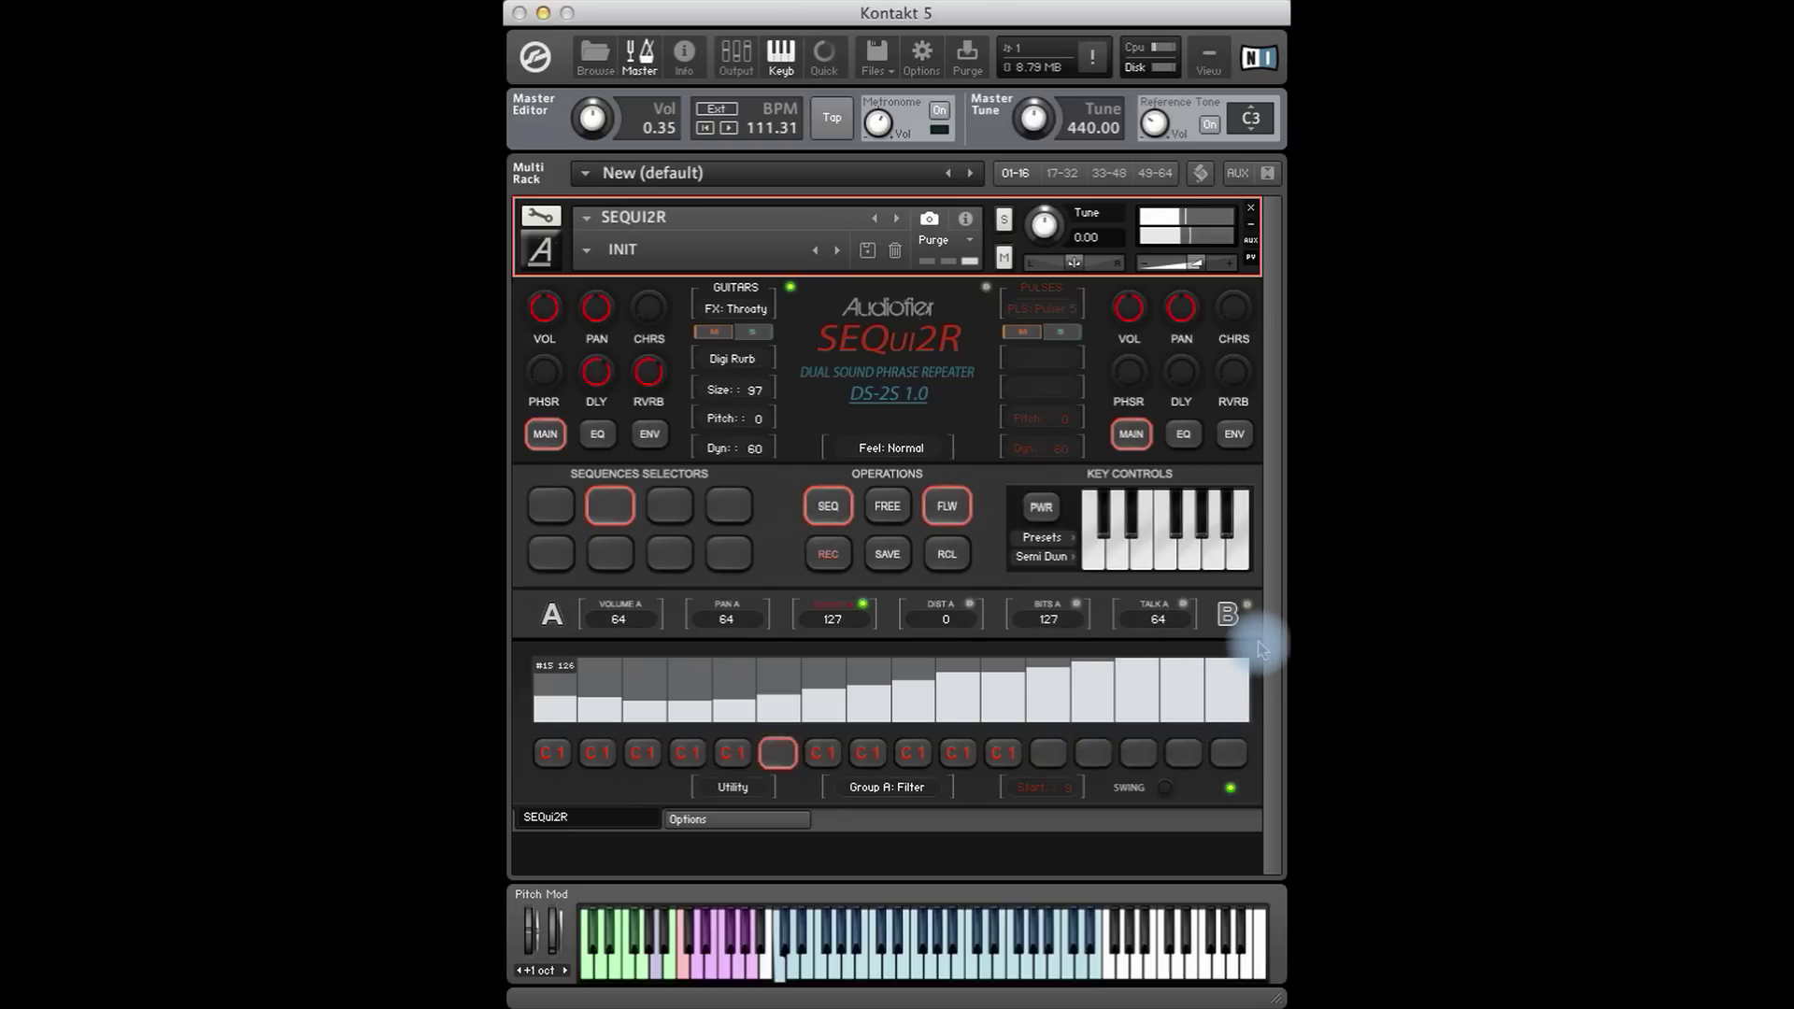
{"action": "mouse_move", "coordinate": [541, 689]}
{"action": "left_mouse_down"}
{"action": "mouse_move", "coordinate": [1021, 689]}
{"action": "mouse_move", "coordinate": [801, 692]}
{"action": "mouse_move", "coordinate": [1005, 701]}
{"action": "mouse_move", "coordinate": [553, 689]}
{"action": "mouse_move", "coordinate": [725, 702]}
{"action": "mouse_move", "coordinate": [570, 697]}
{"action": "mouse_move", "coordinate": [1033, 682]}
{"action": "left_mouse_up"}
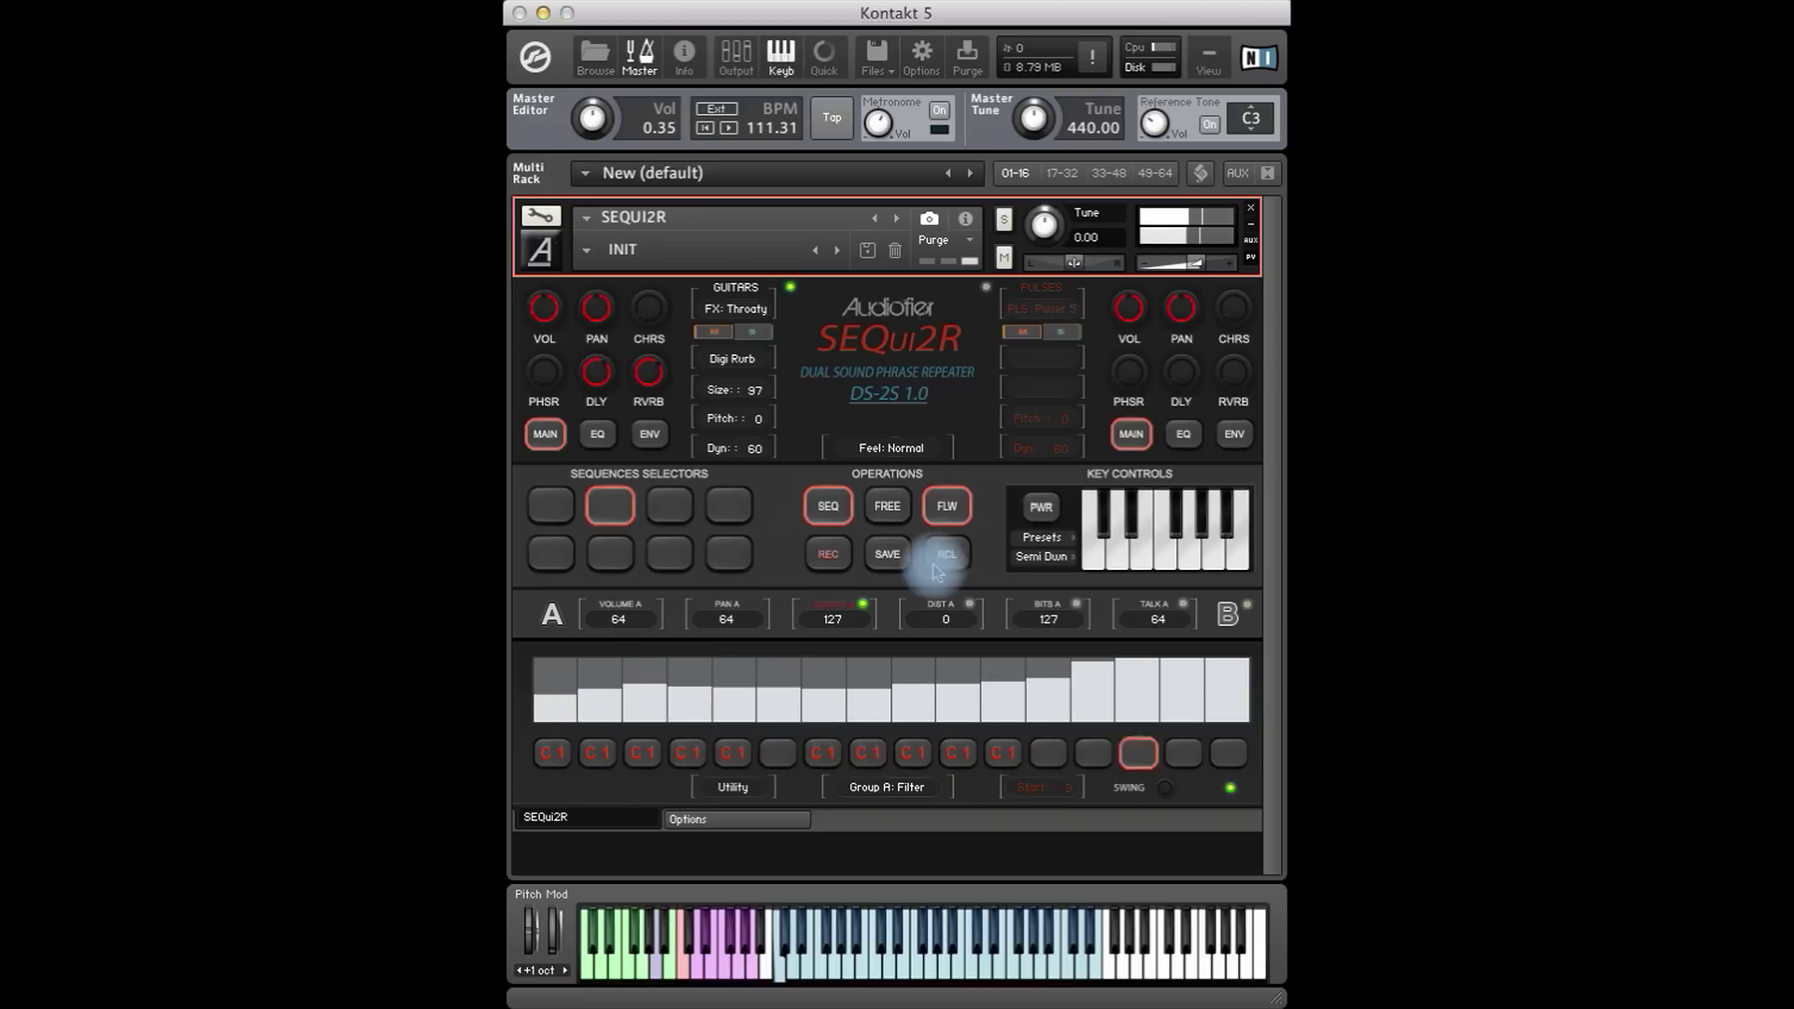
{"action": "left_click", "coordinate": [878, 558]}
Open the pattern browser for group A's pan modulation in the third sequence.
{"action": "left_click", "coordinate": [680, 505]}
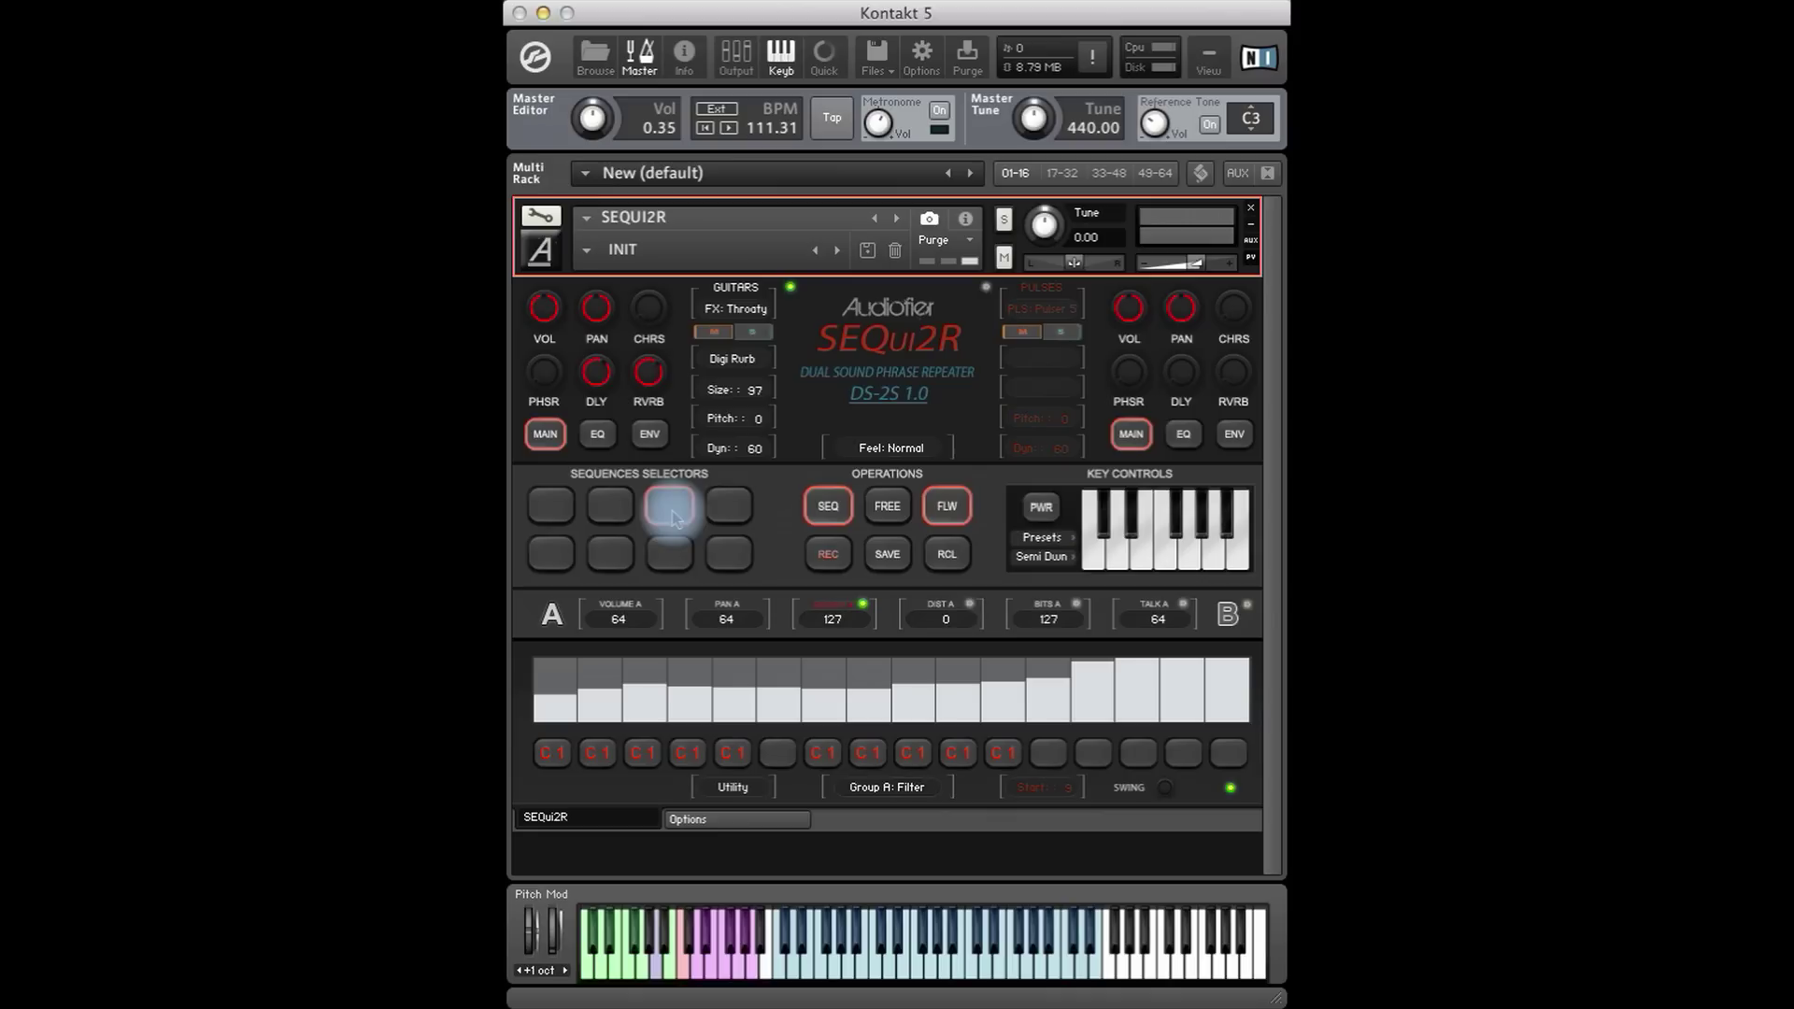
{"action": "left_click", "coordinate": [728, 615]}
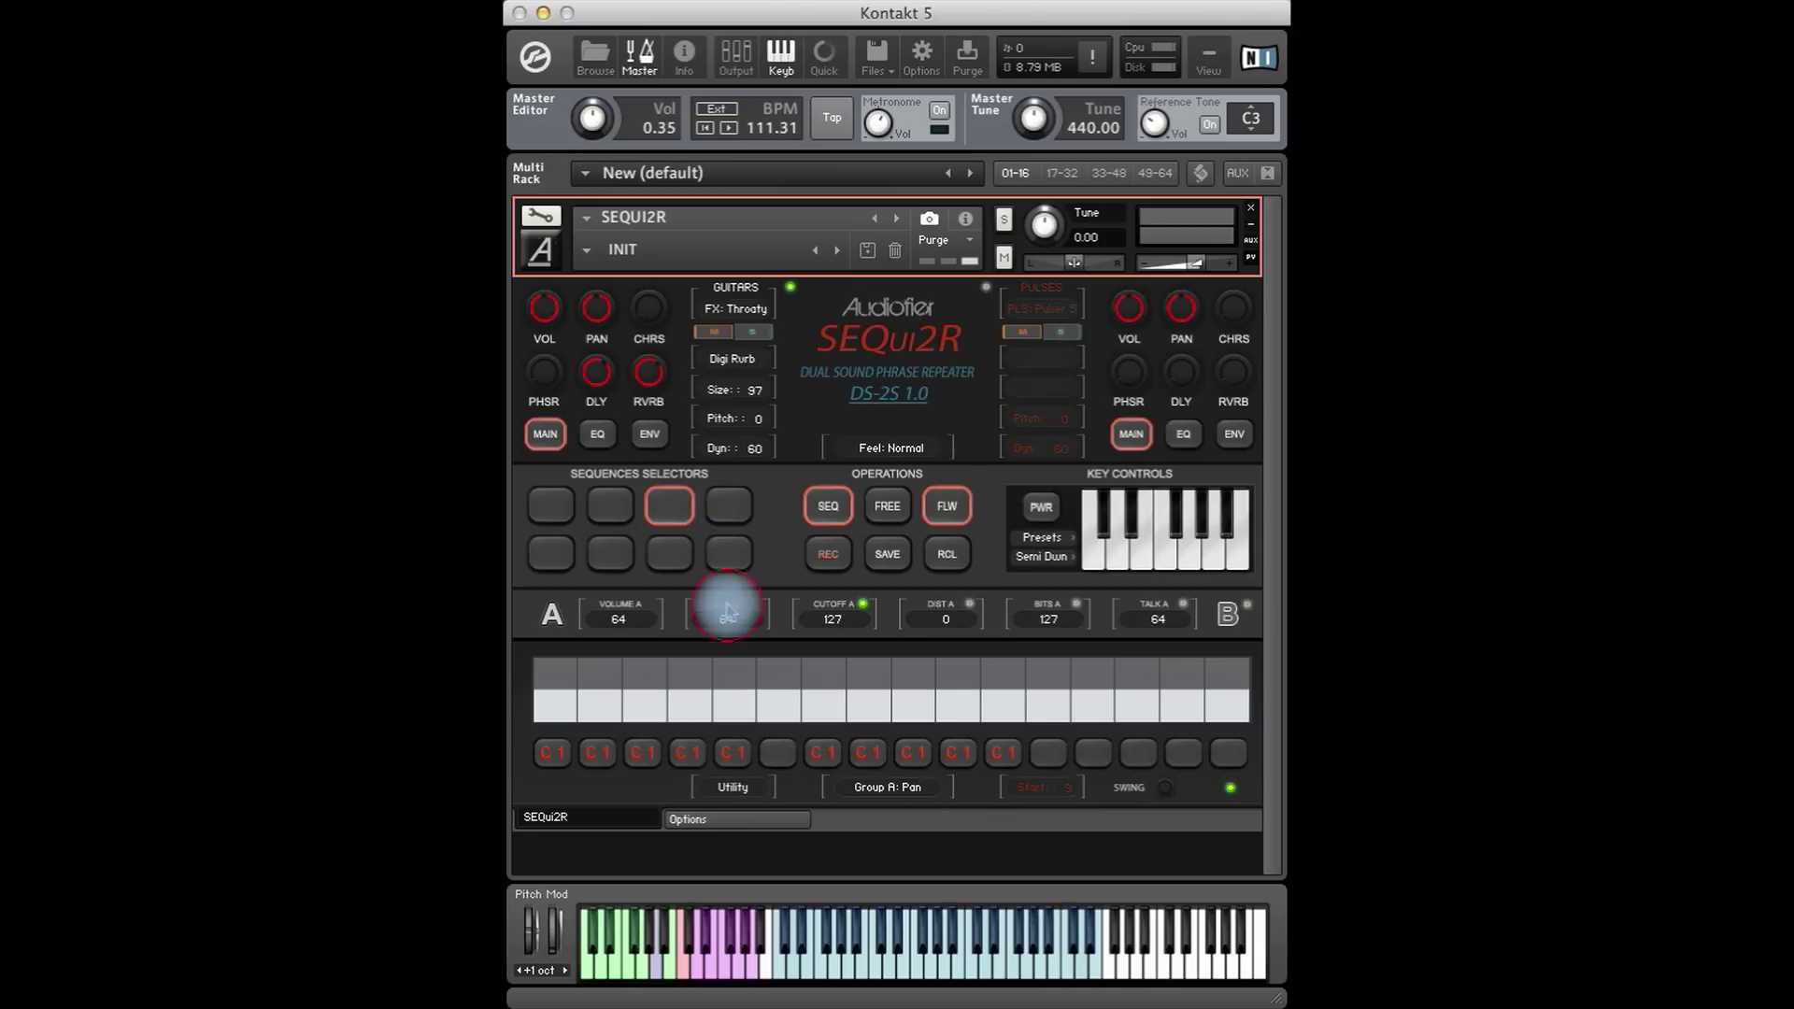
{"action": "left_click", "coordinate": [733, 787]}
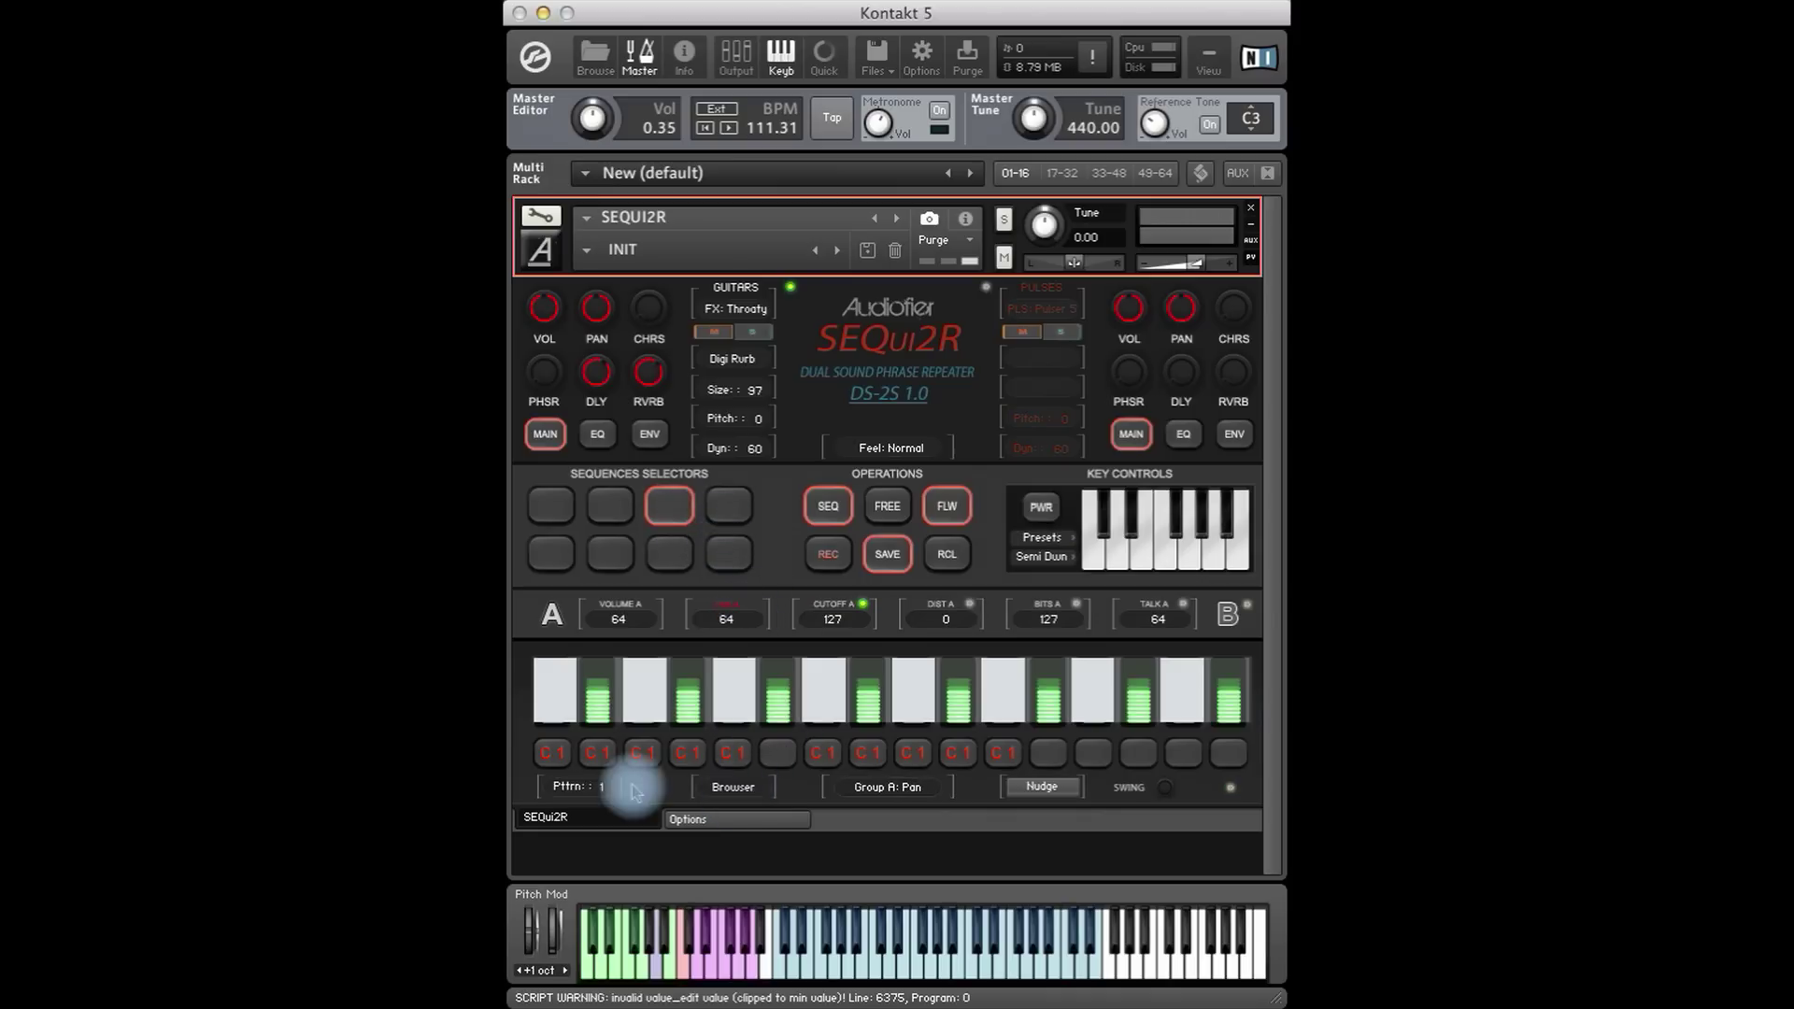
{"action": "left_click", "coordinate": [749, 789]}
{"action": "left_click", "coordinate": [707, 876]}
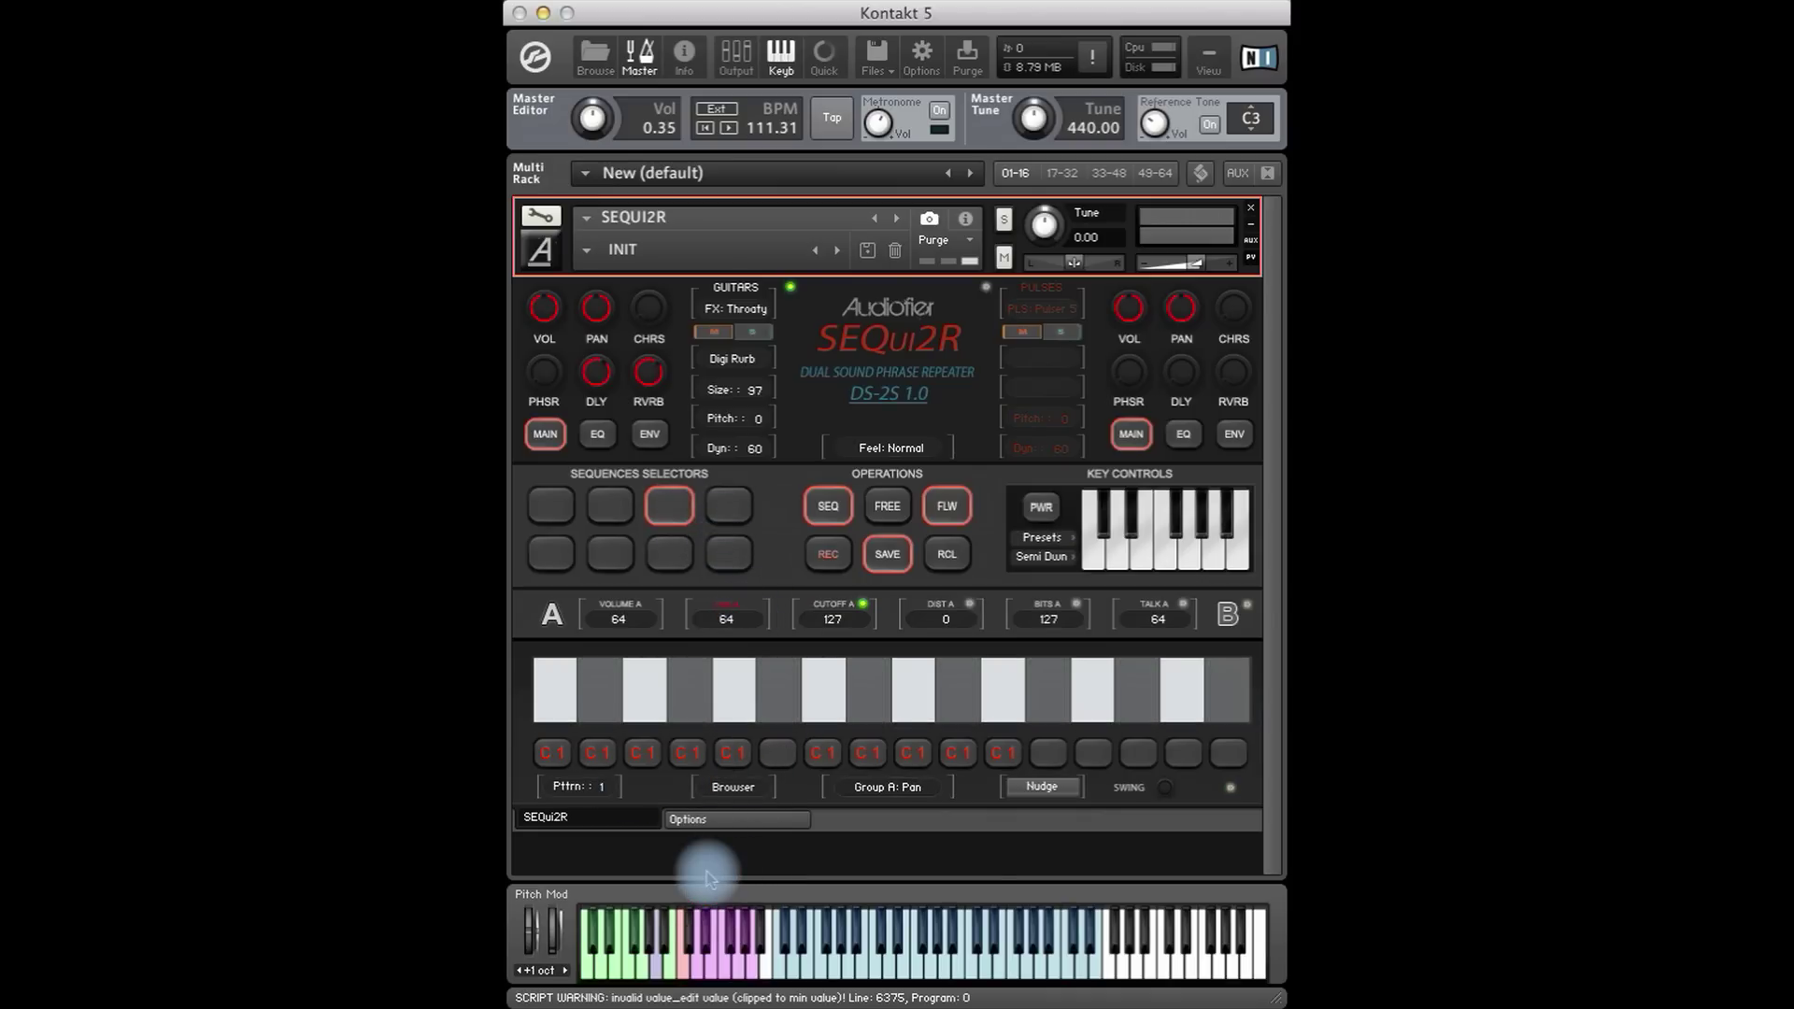
Try pattern 4 for group A's pan modulation and nudge it repeatedly along the steps.
{"action": "left_click", "coordinate": [609, 787]}
{"action": "left_click_drag", "start_coordinate": [610, 787], "coordinate": [609, 783]}
{"action": "left_click", "coordinate": [1033, 790]}
{"action": "left_click", "coordinate": [1033, 790]}
{"action": "left_click", "coordinate": [1031, 790]}
{"action": "left_click", "coordinate": [1031, 790]}
{"action": "left_click", "coordinate": [1031, 790]}
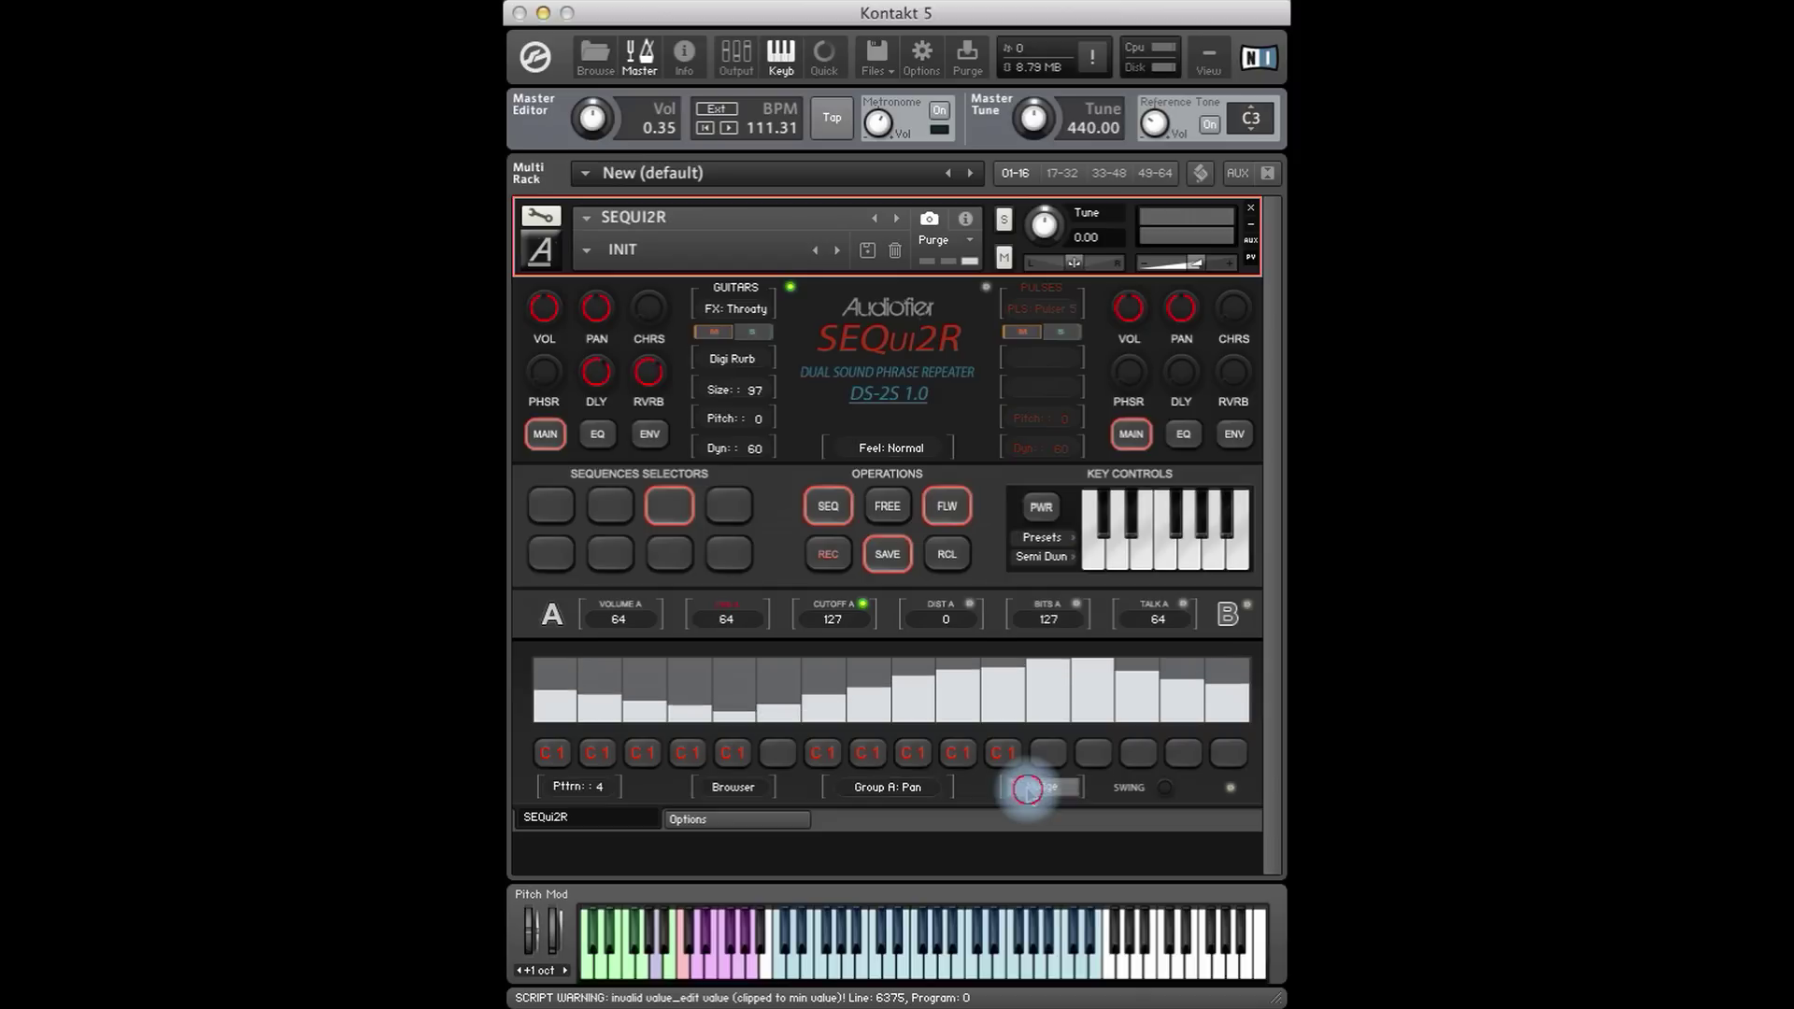
{"action": "left_click", "coordinate": [1031, 790]}
{"action": "left_click", "coordinate": [1031, 789]}
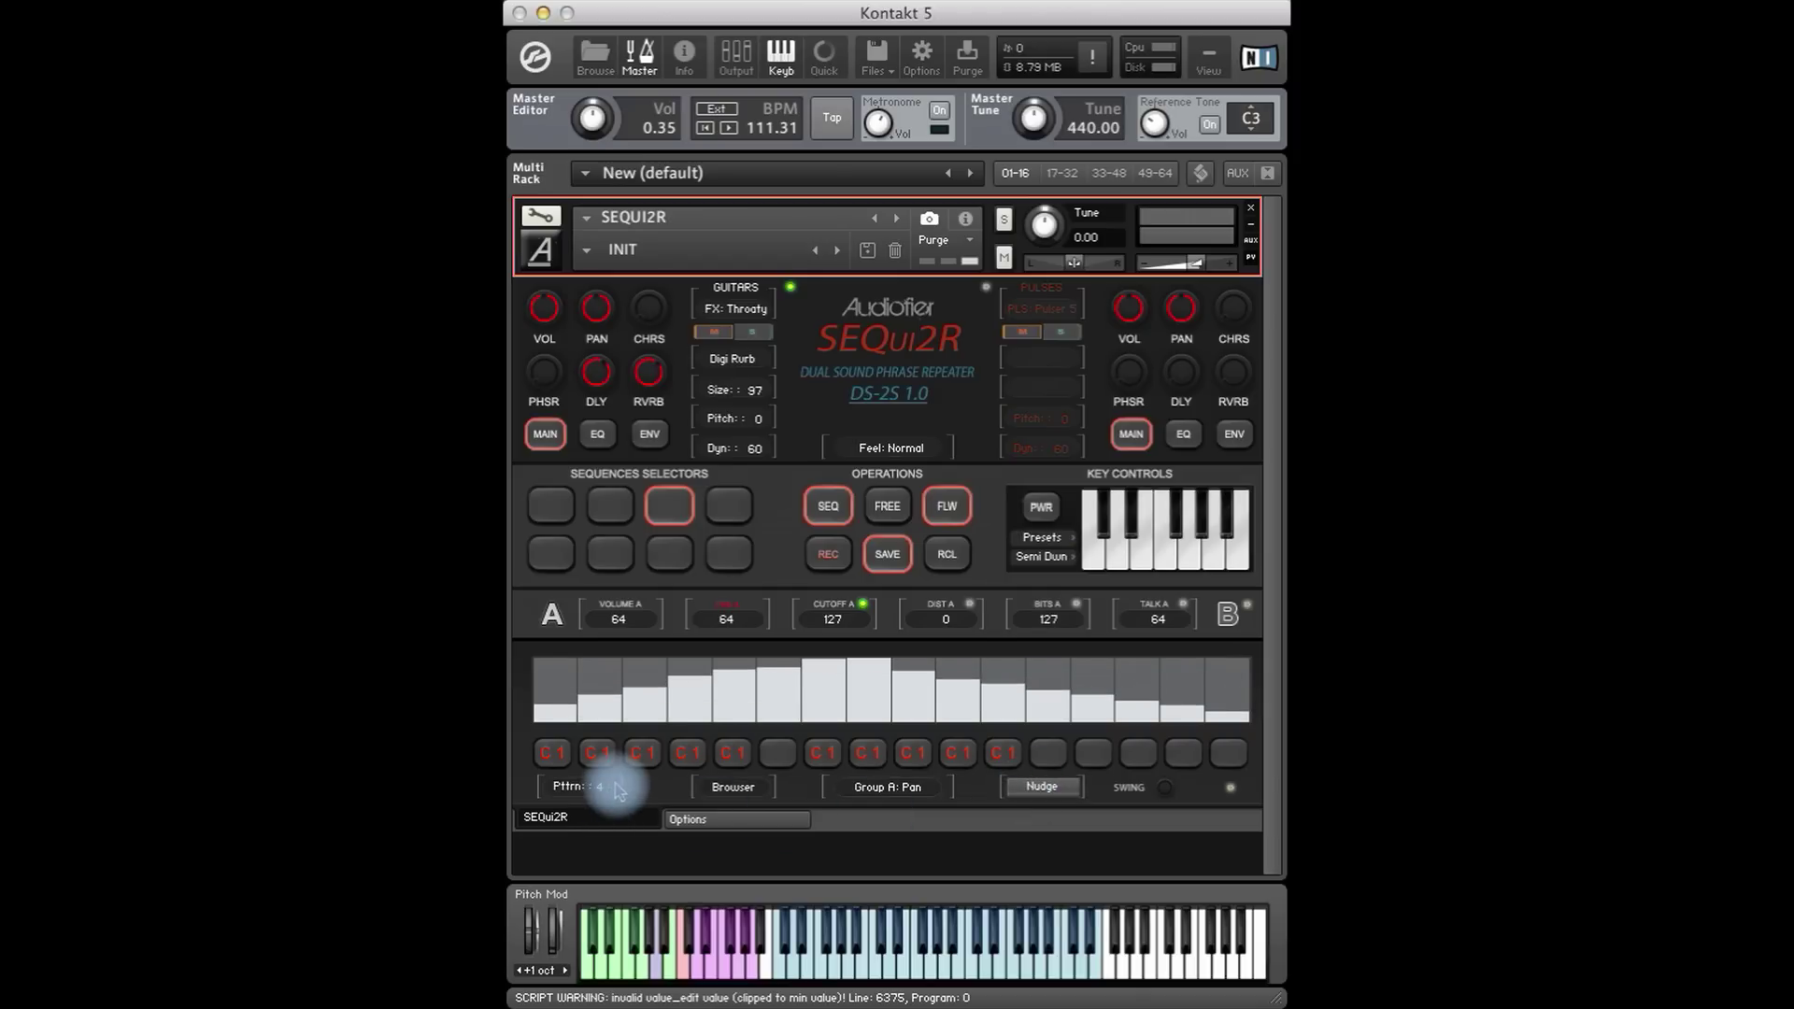
Set group A's pan modulation to pattern 6, save it and return to the main sequence settings.
{"action": "left_click_drag", "start_coordinate": [609, 786], "coordinate": [610, 791]}
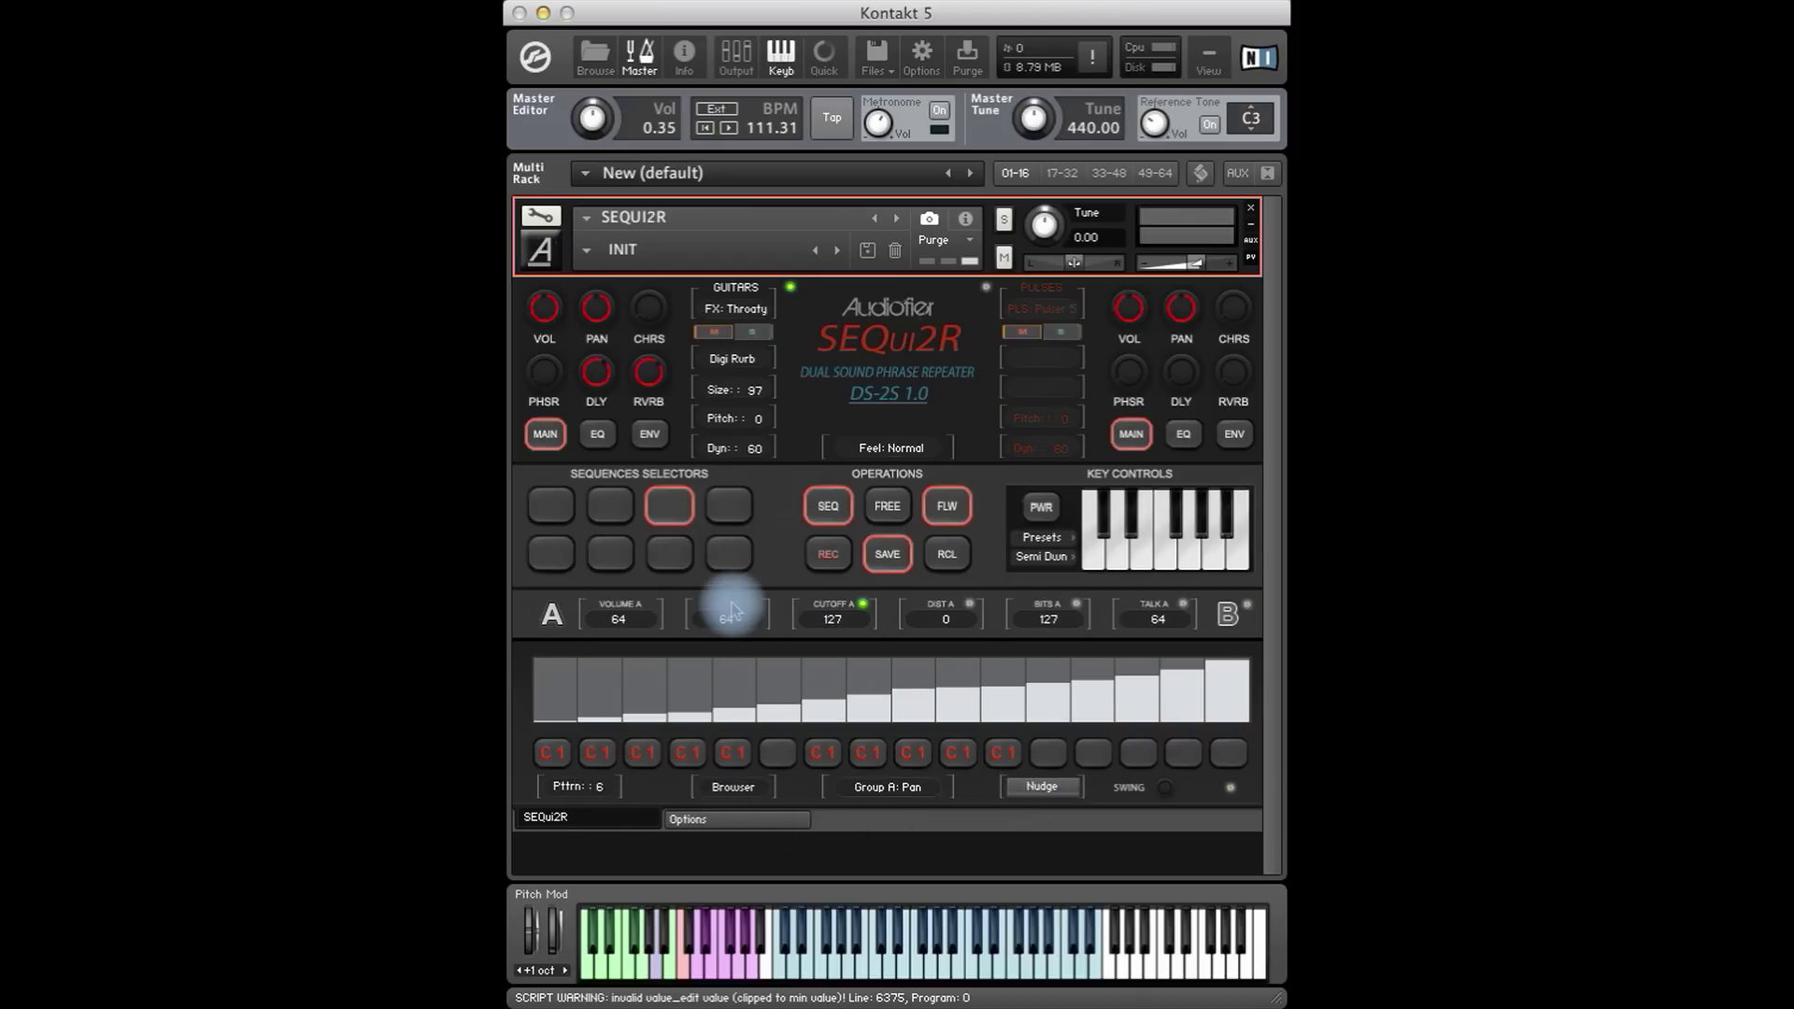
{"action": "left_click", "coordinate": [884, 558]}
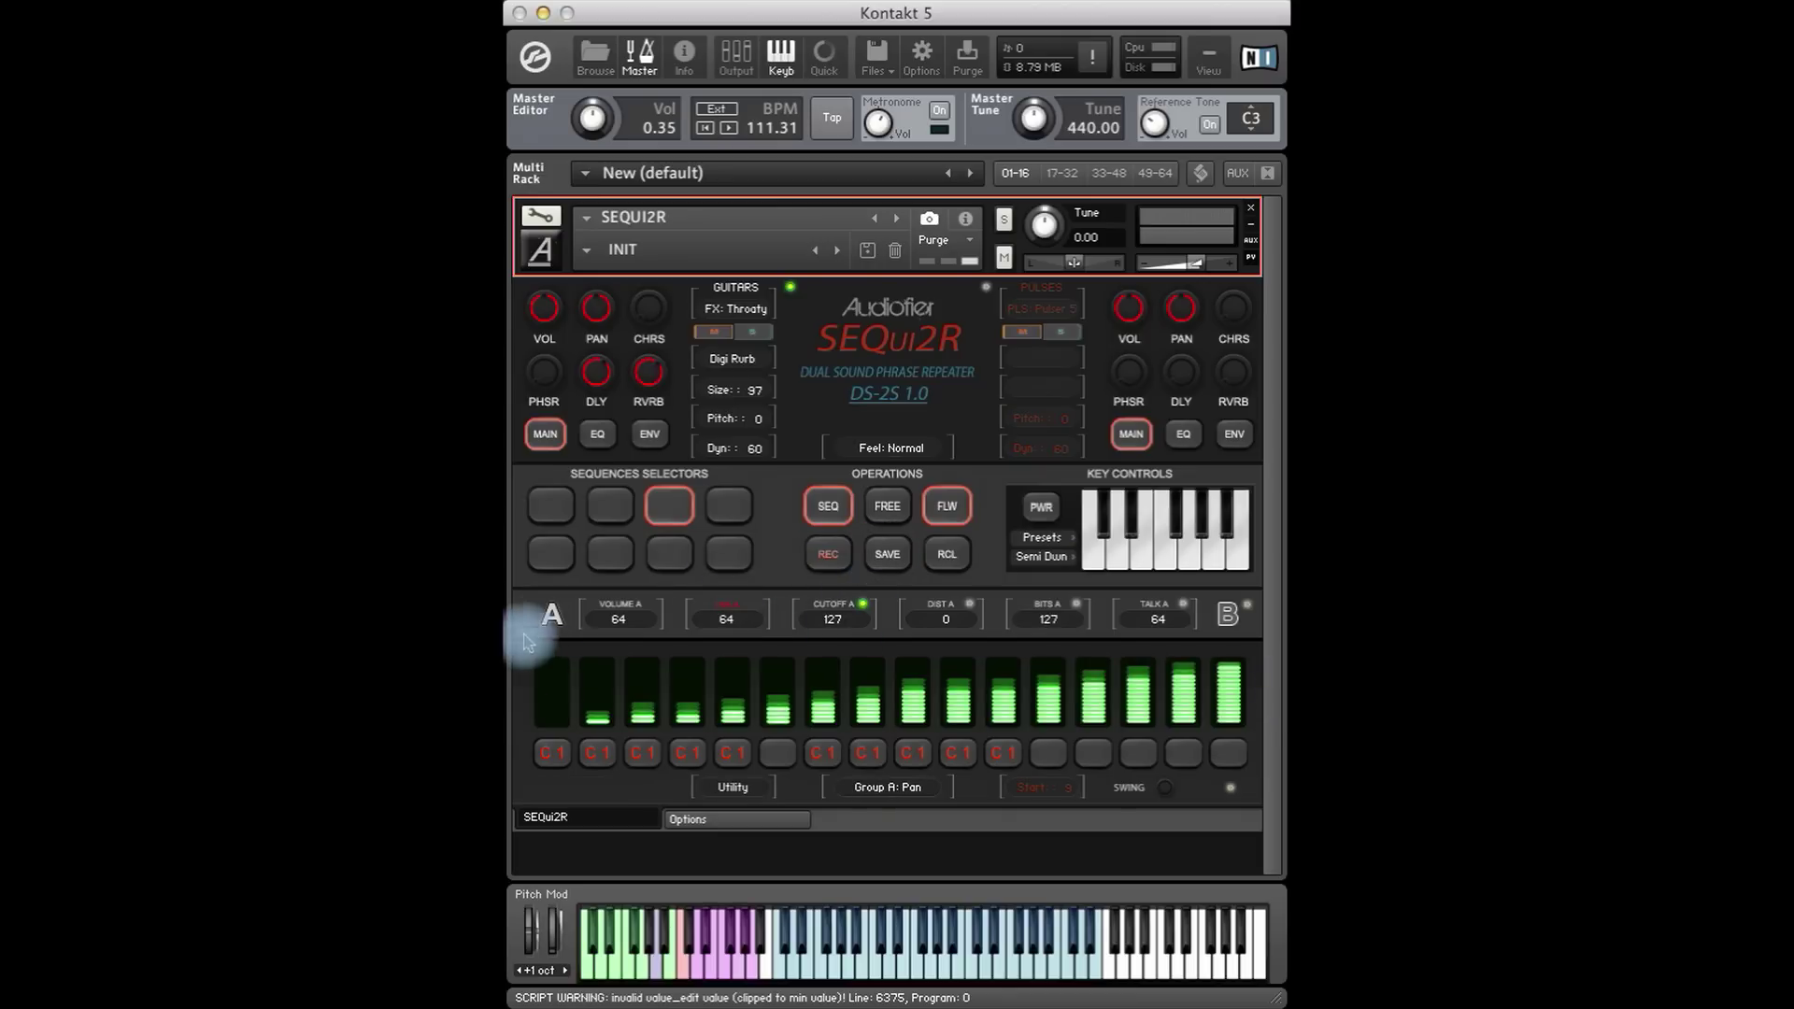
{"action": "left_click", "coordinate": [551, 614]}
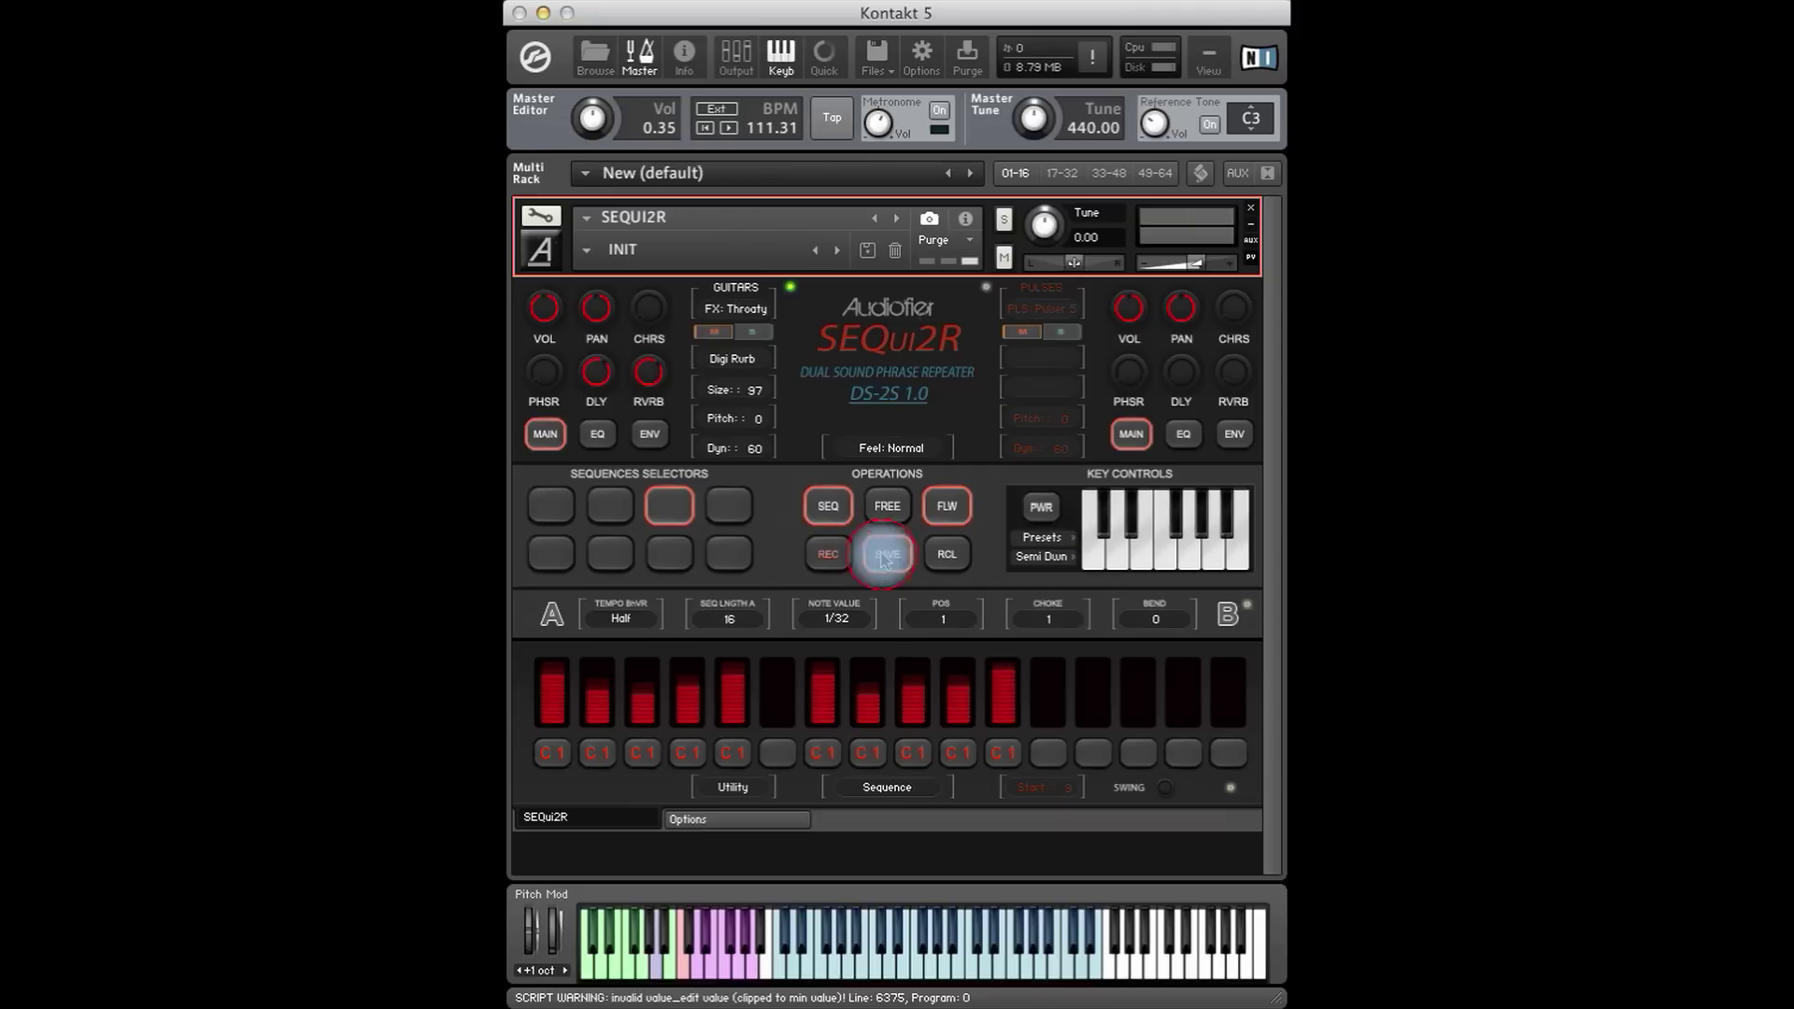
Set the record position to 13, record D1, D#1, F1 and G1 into the fifth sequence's last four steps, and save it.
{"action": "left_click", "coordinate": [691, 518]}
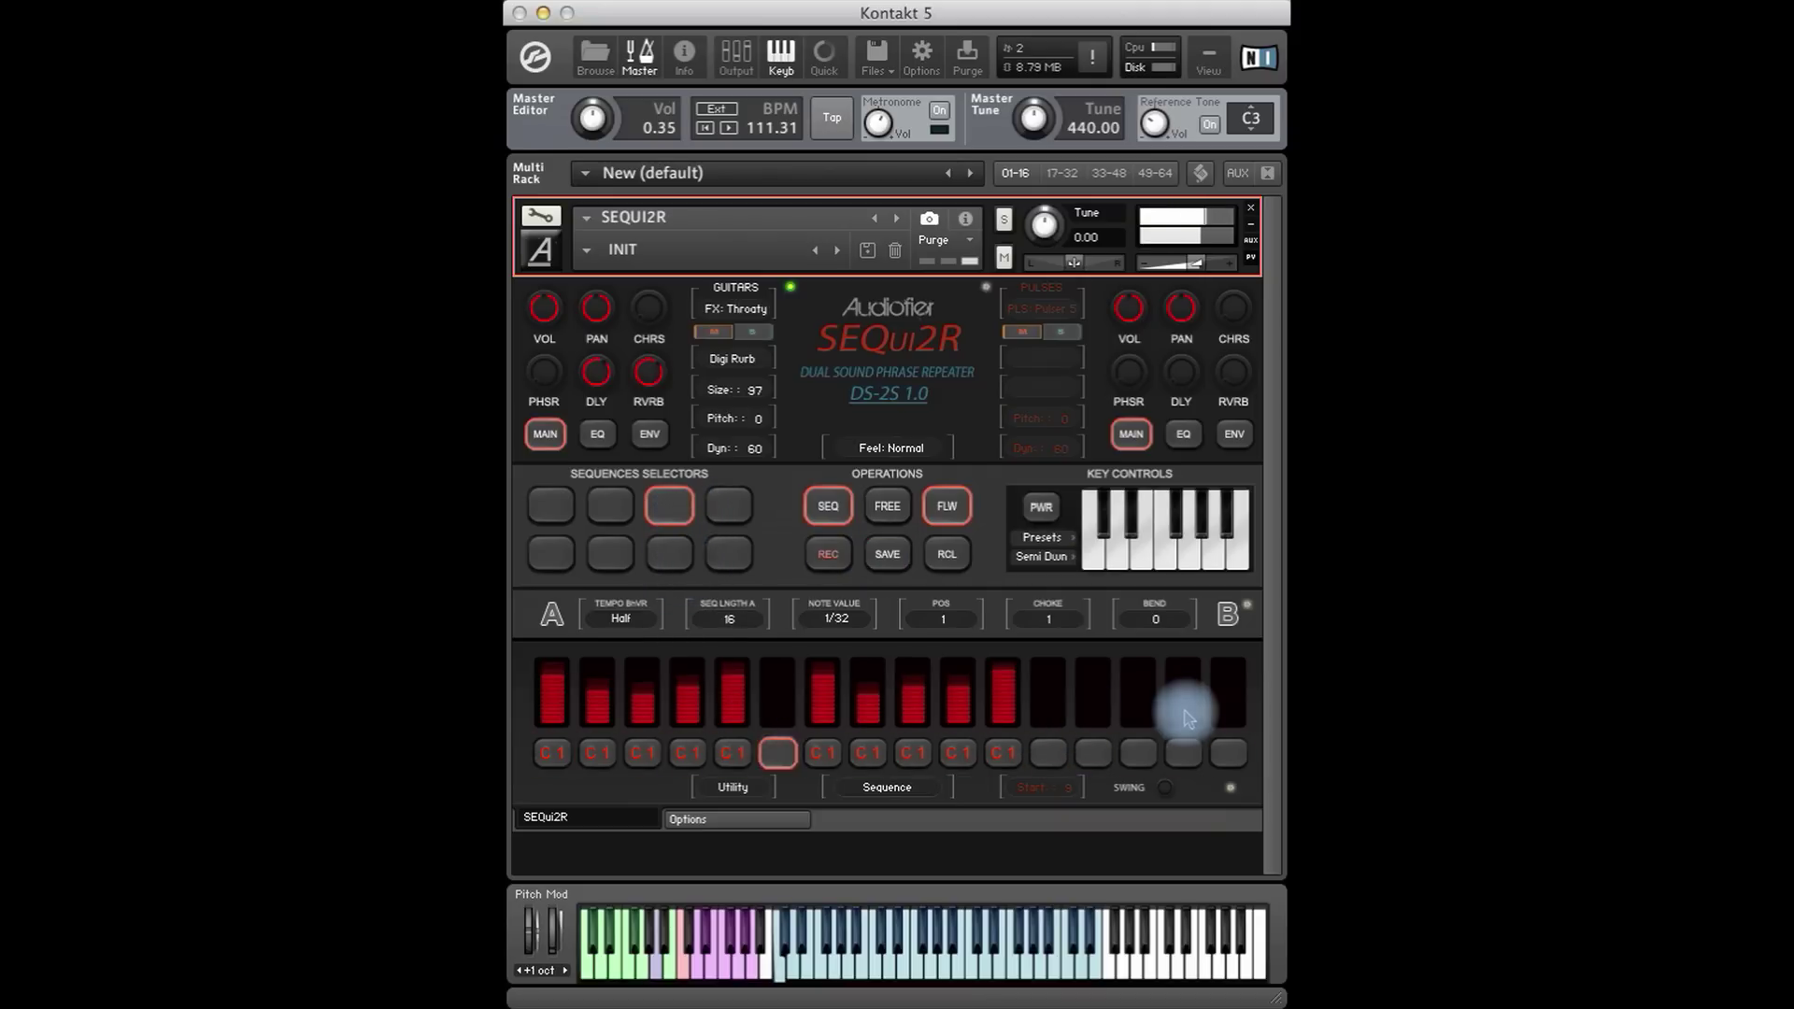
{"action": "left_click", "coordinate": [738, 513]}
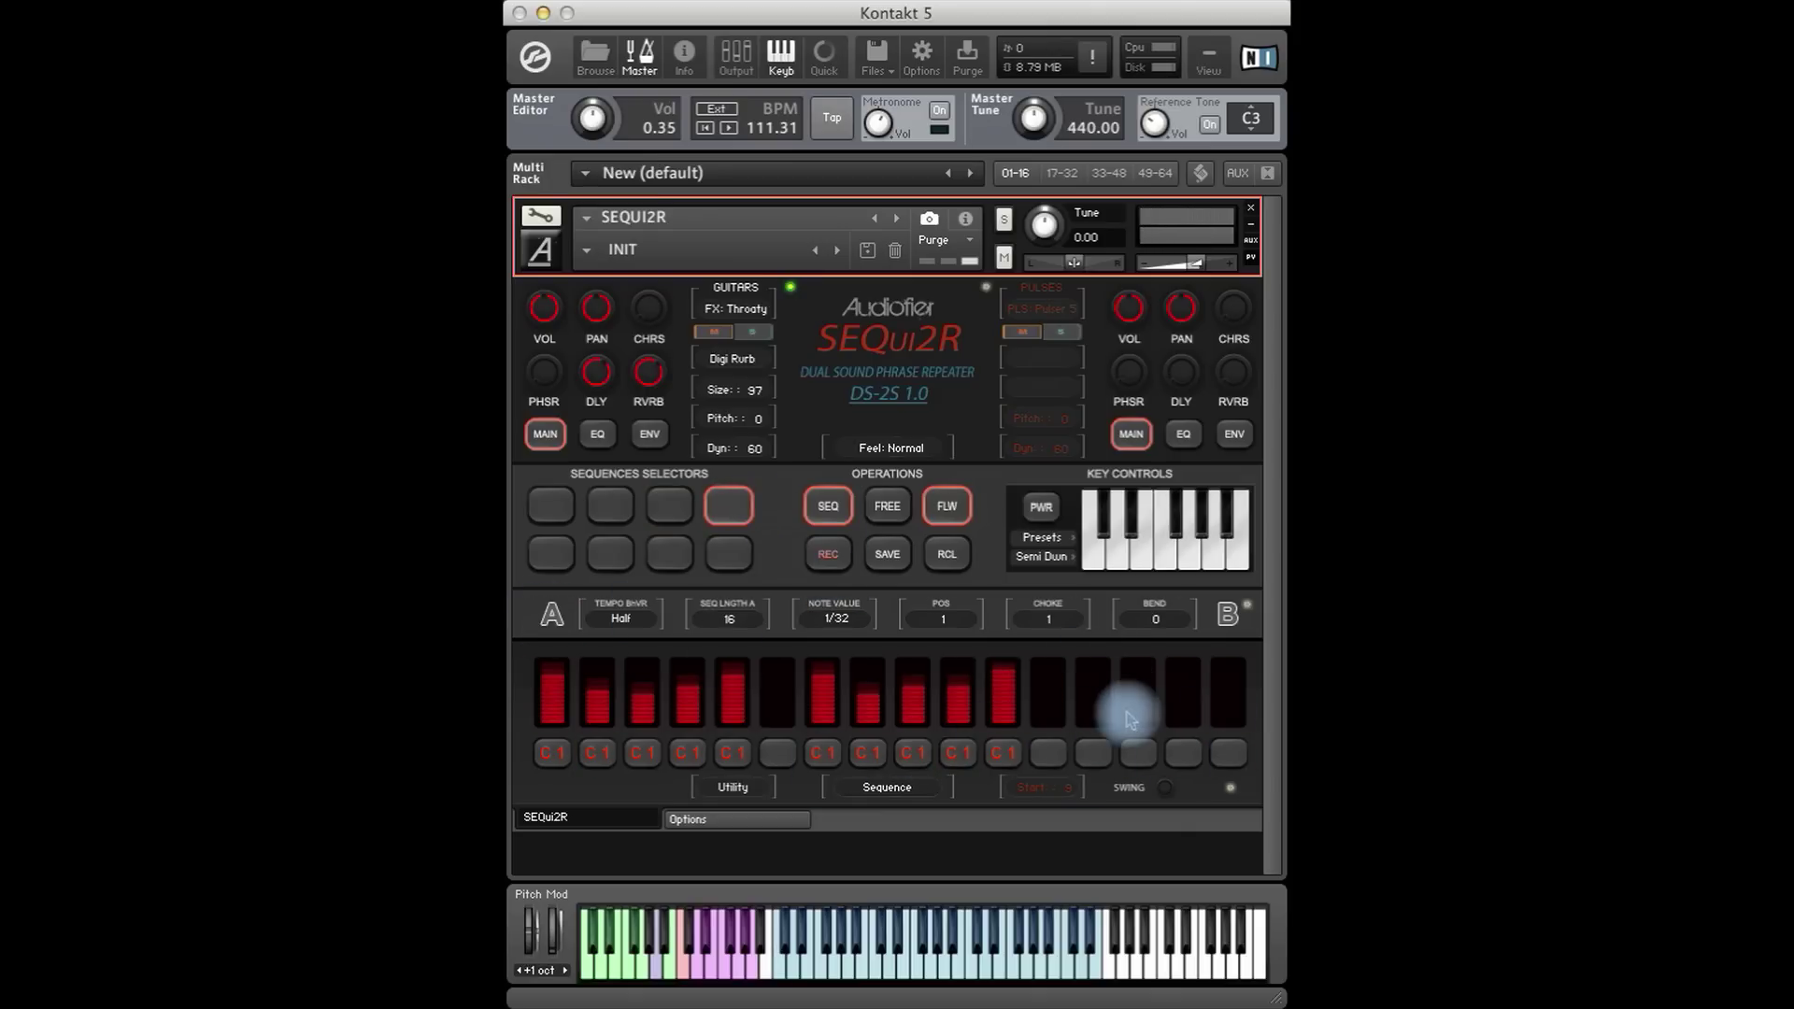
{"action": "left_click_drag", "start_coordinate": [942, 620], "coordinate": [981, 397]}
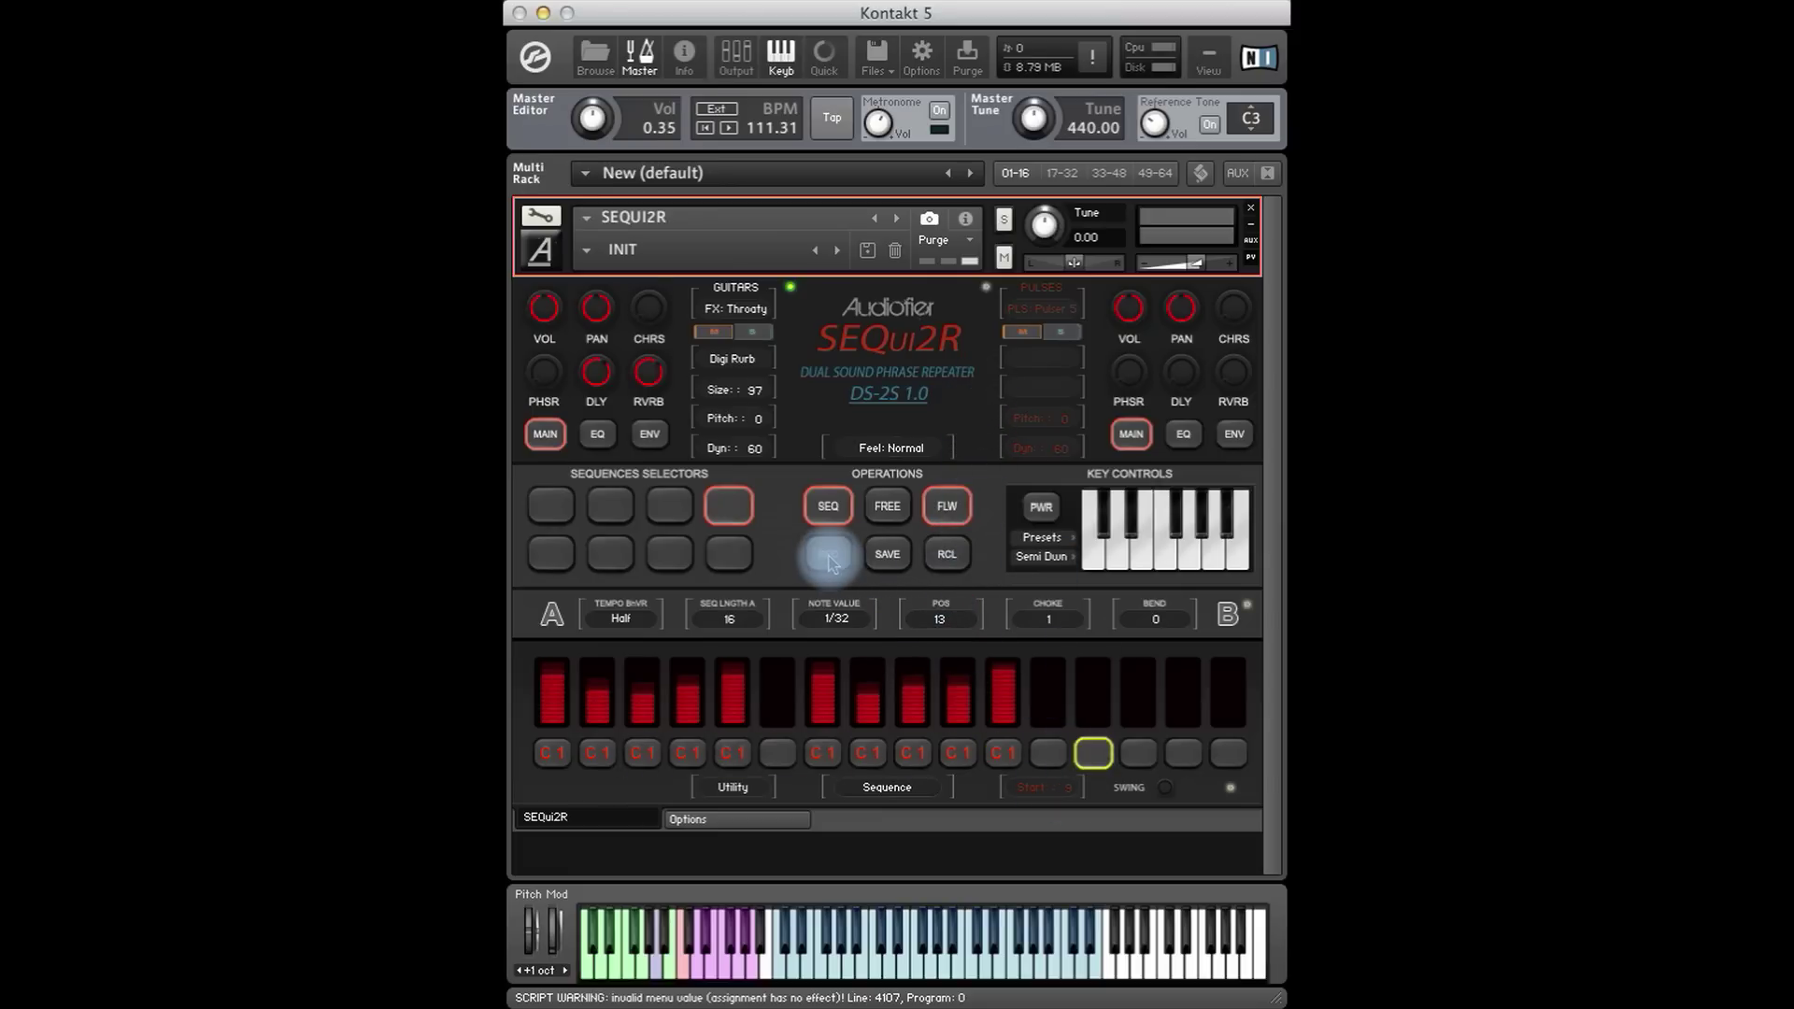
{"action": "left_click", "coordinate": [549, 553]}
{"action": "left_click", "coordinate": [827, 554]}
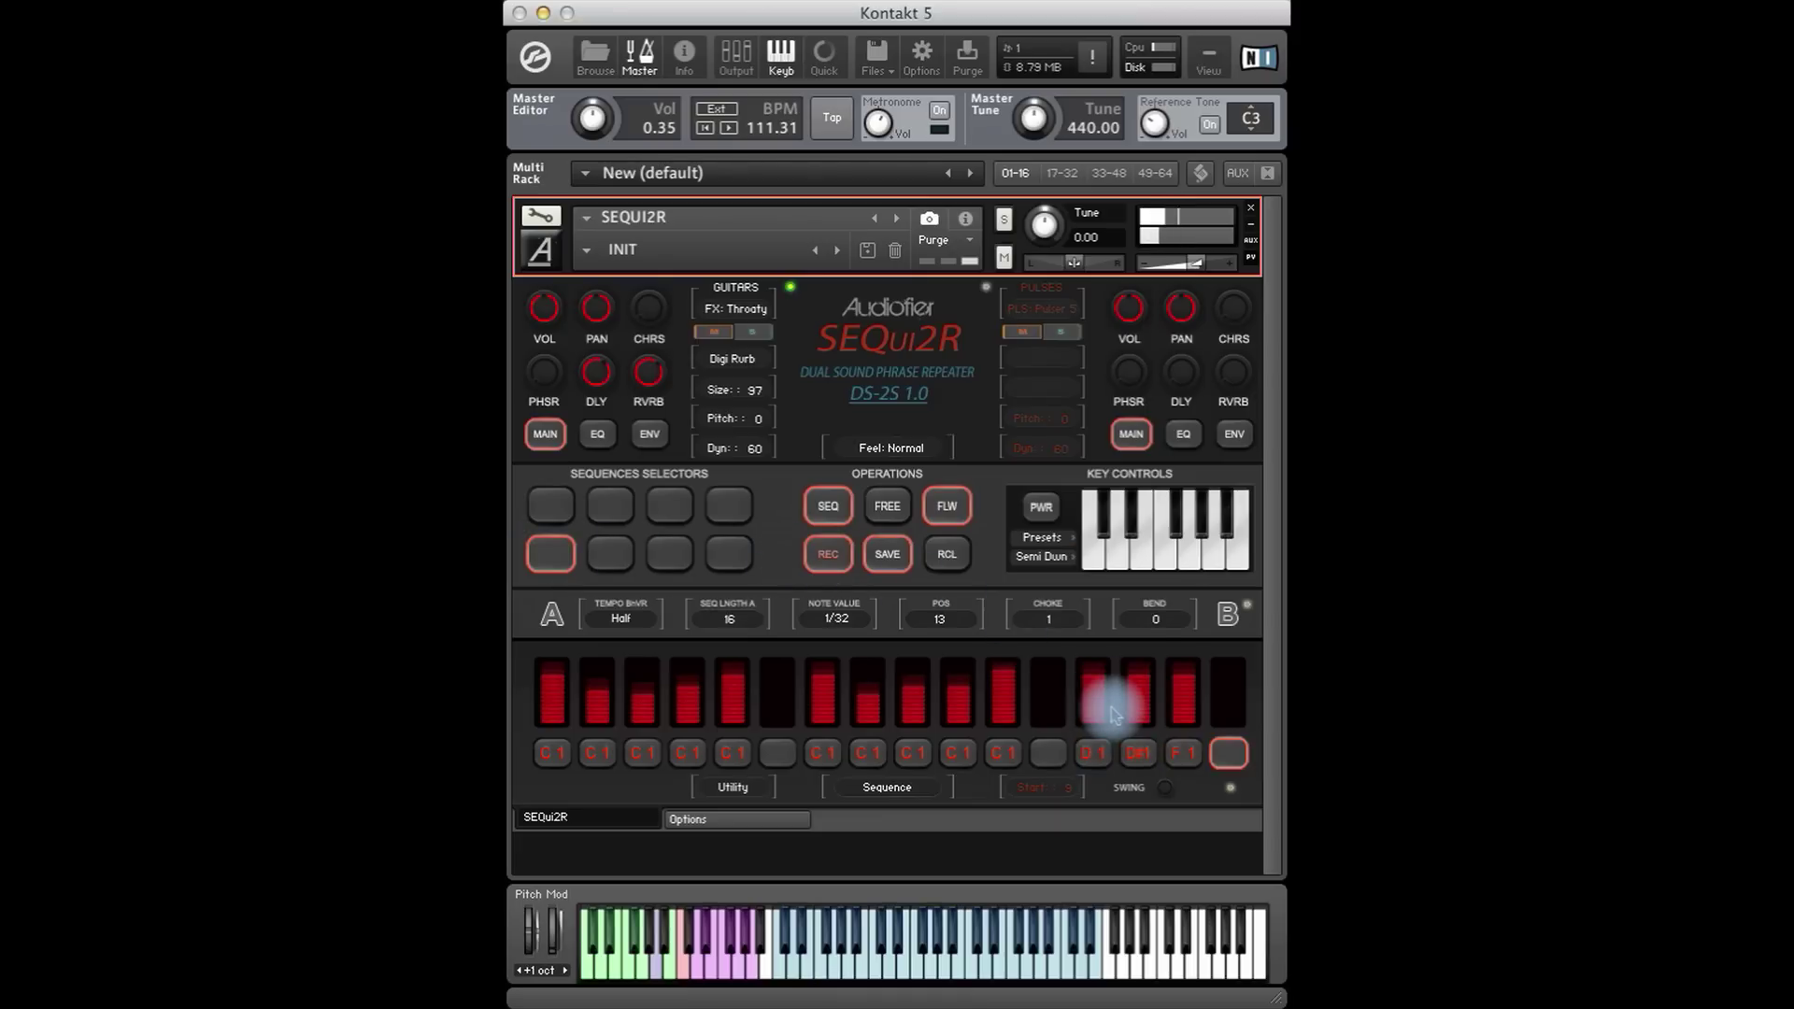
{"action": "left_click", "coordinate": [883, 554]}
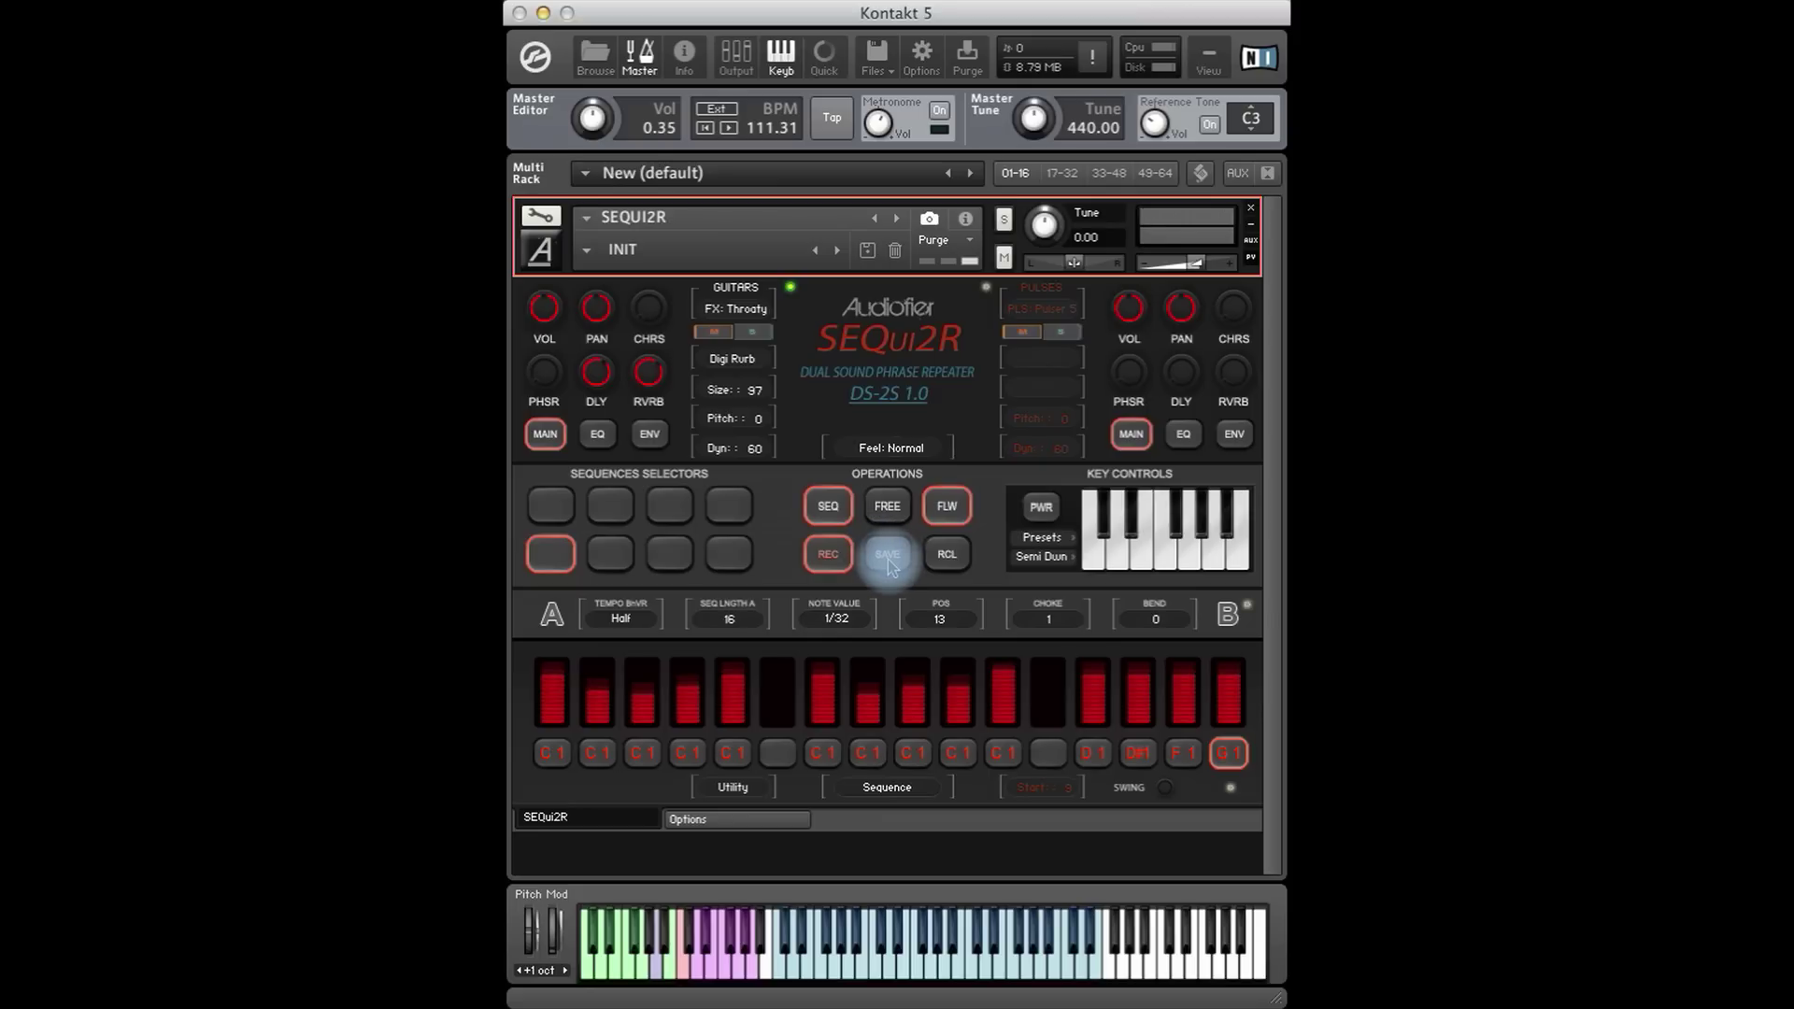
{"action": "left_click", "coordinate": [826, 556]}
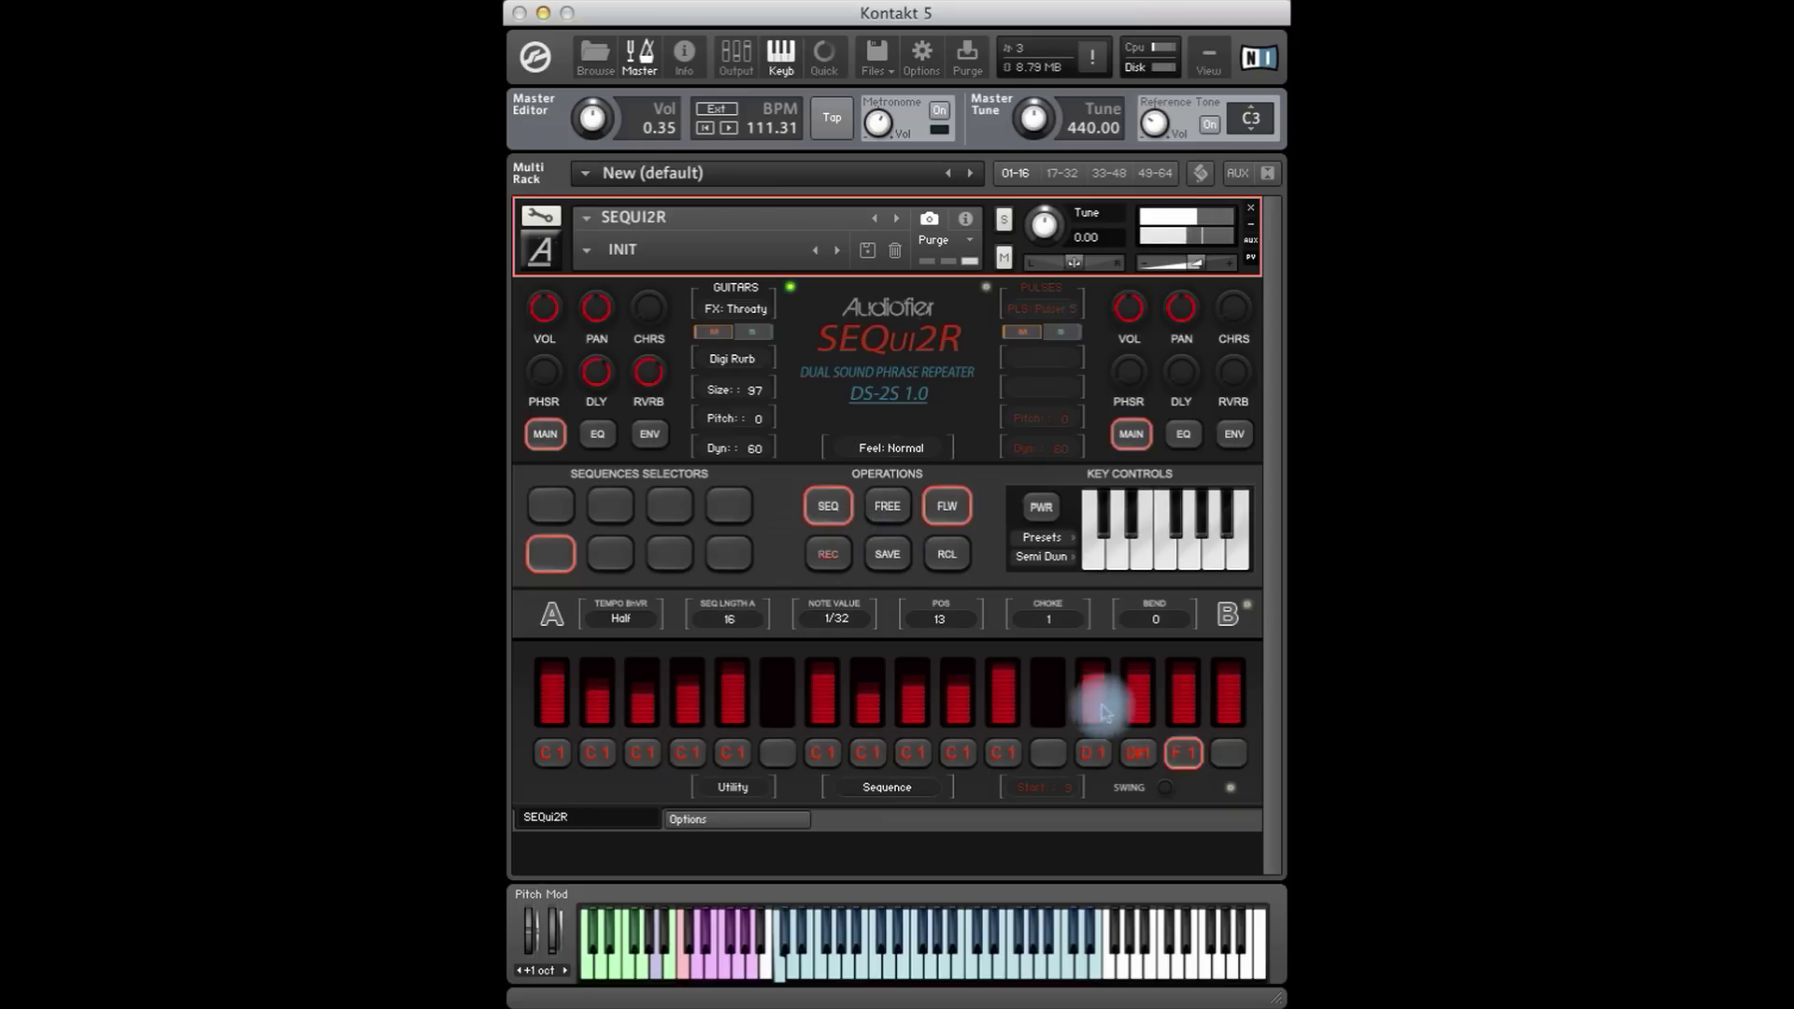
Redraw the end of group A's cutoff curve in the fifth sequence to fall gently from step 13 and save it.
{"action": "left_click", "coordinate": [552, 615]}
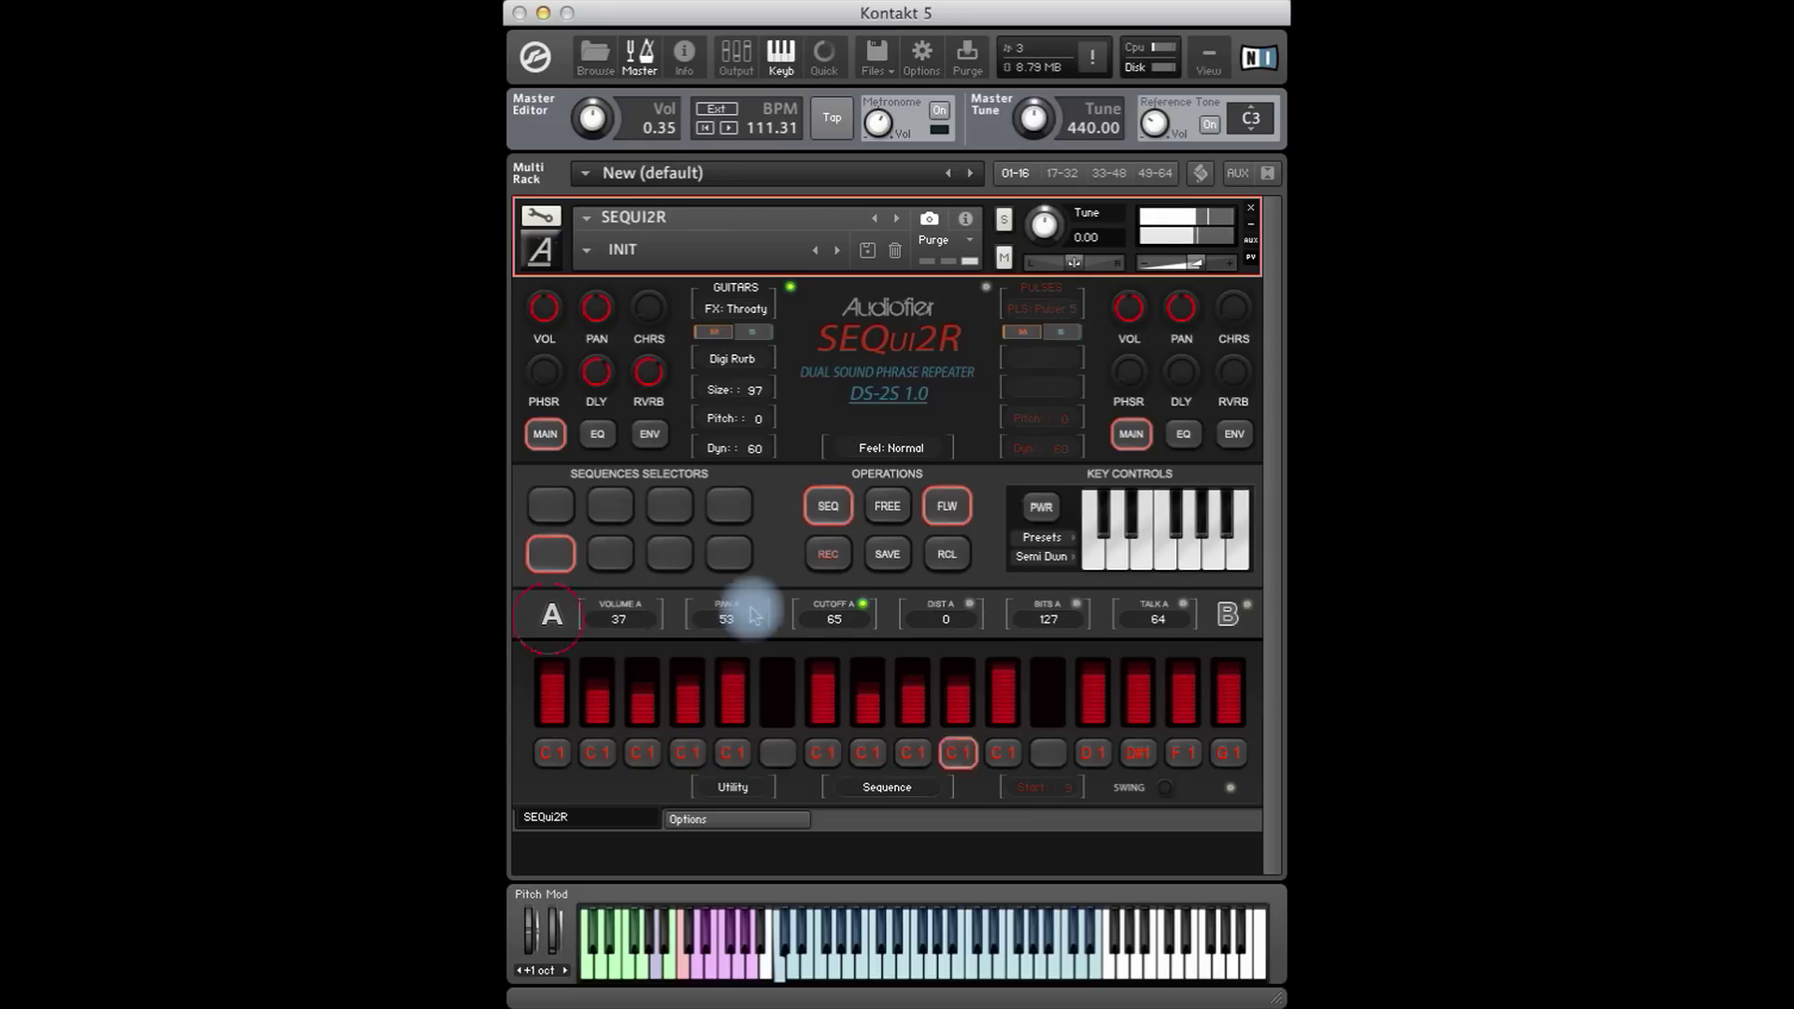
{"action": "left_click", "coordinate": [824, 604]}
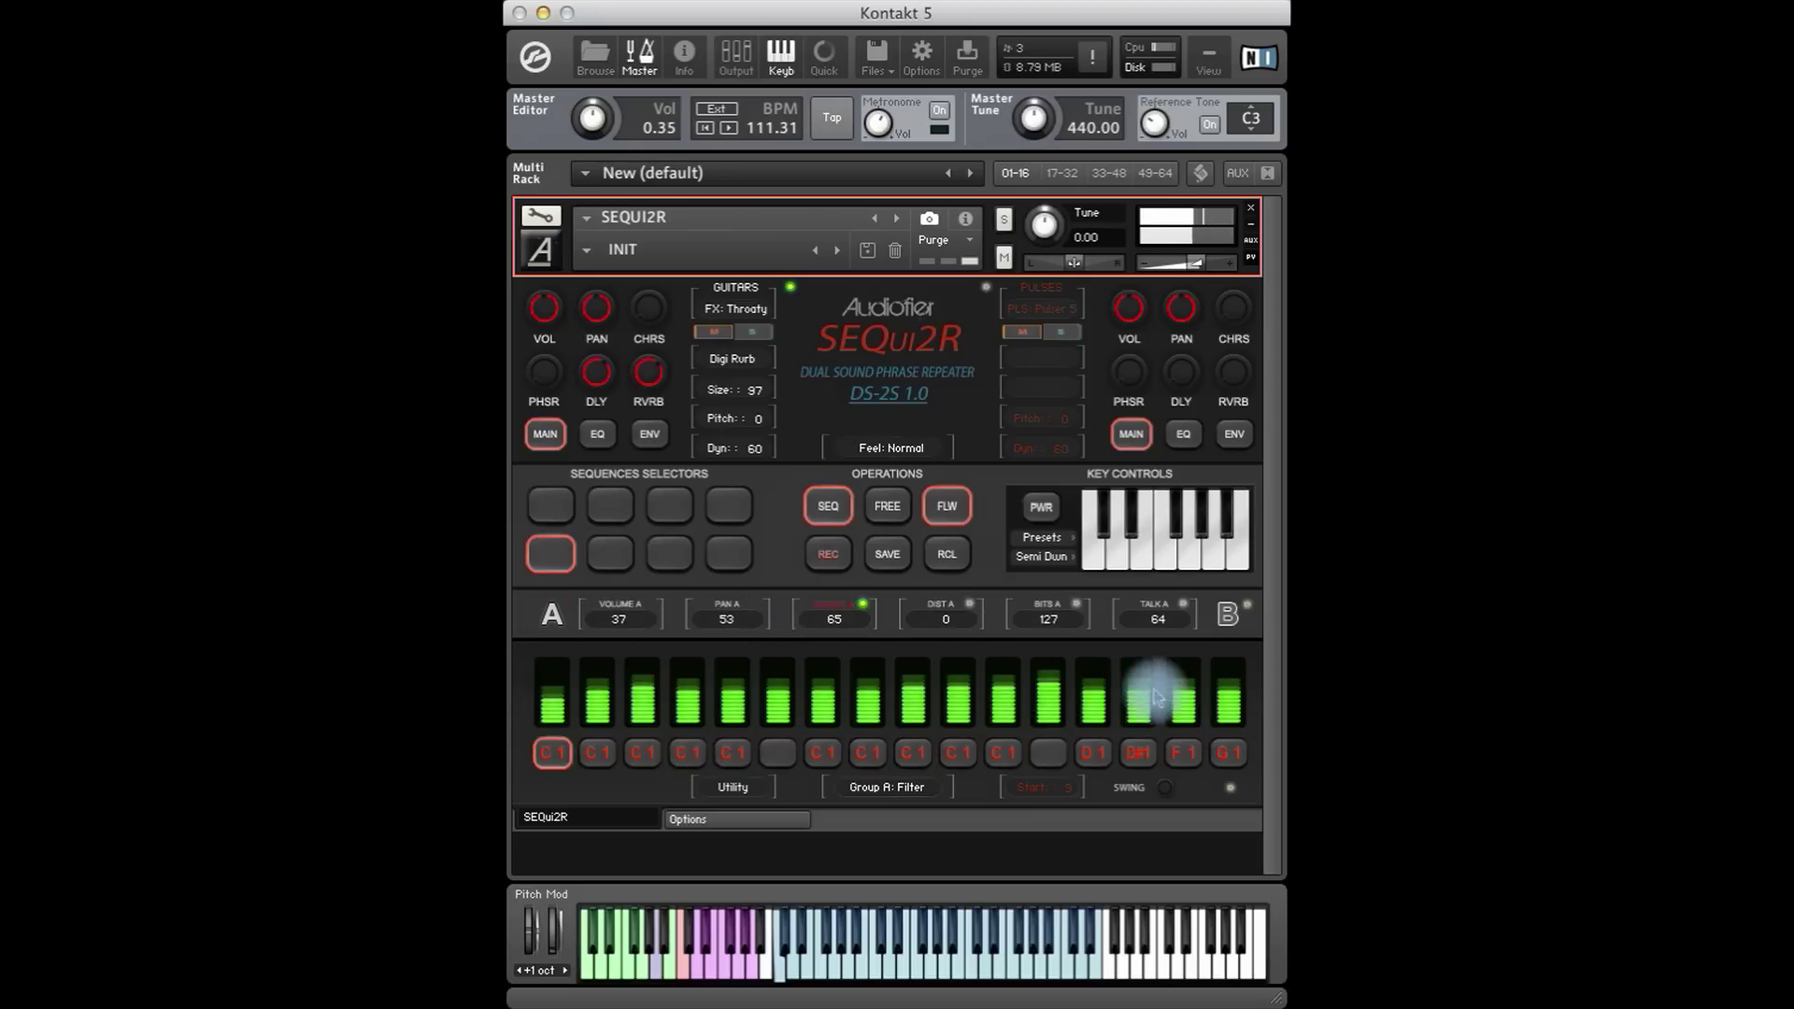
{"action": "left_click", "coordinate": [1235, 789]}
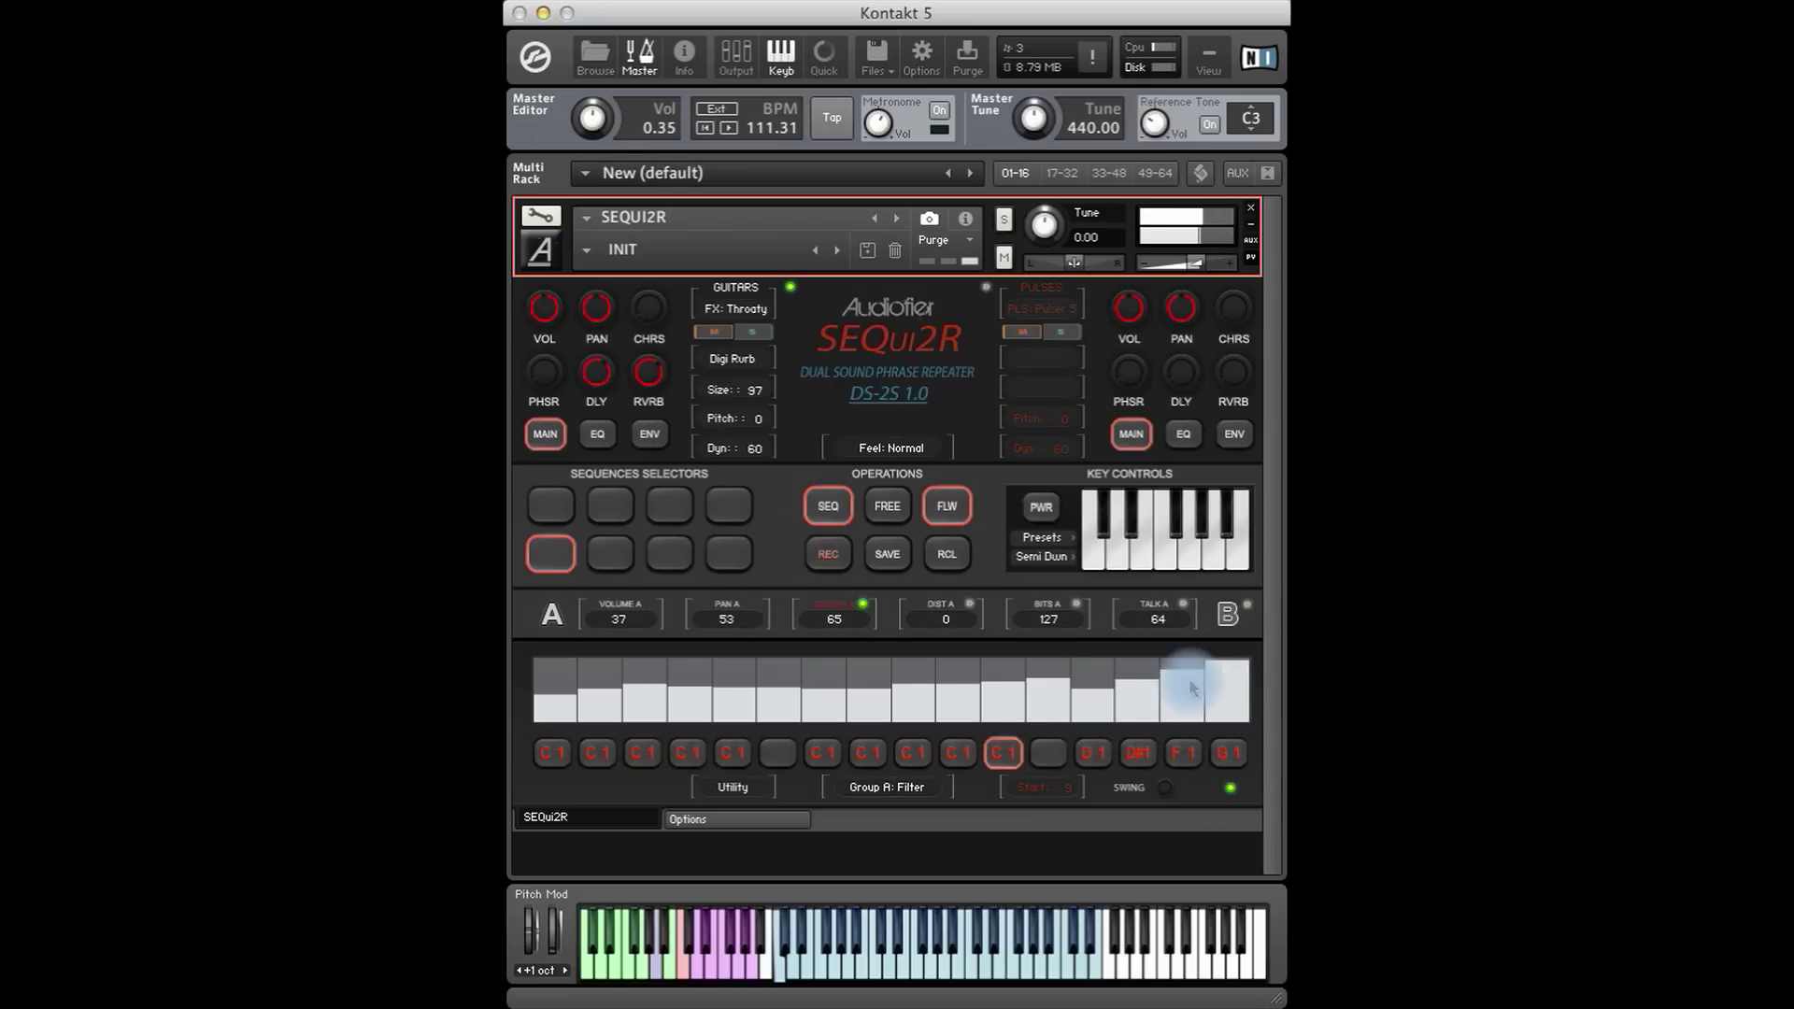
{"action": "left_click", "coordinate": [1225, 690]}
{"action": "left_click_drag", "start_coordinate": [1224, 690], "coordinate": [1098, 685]}
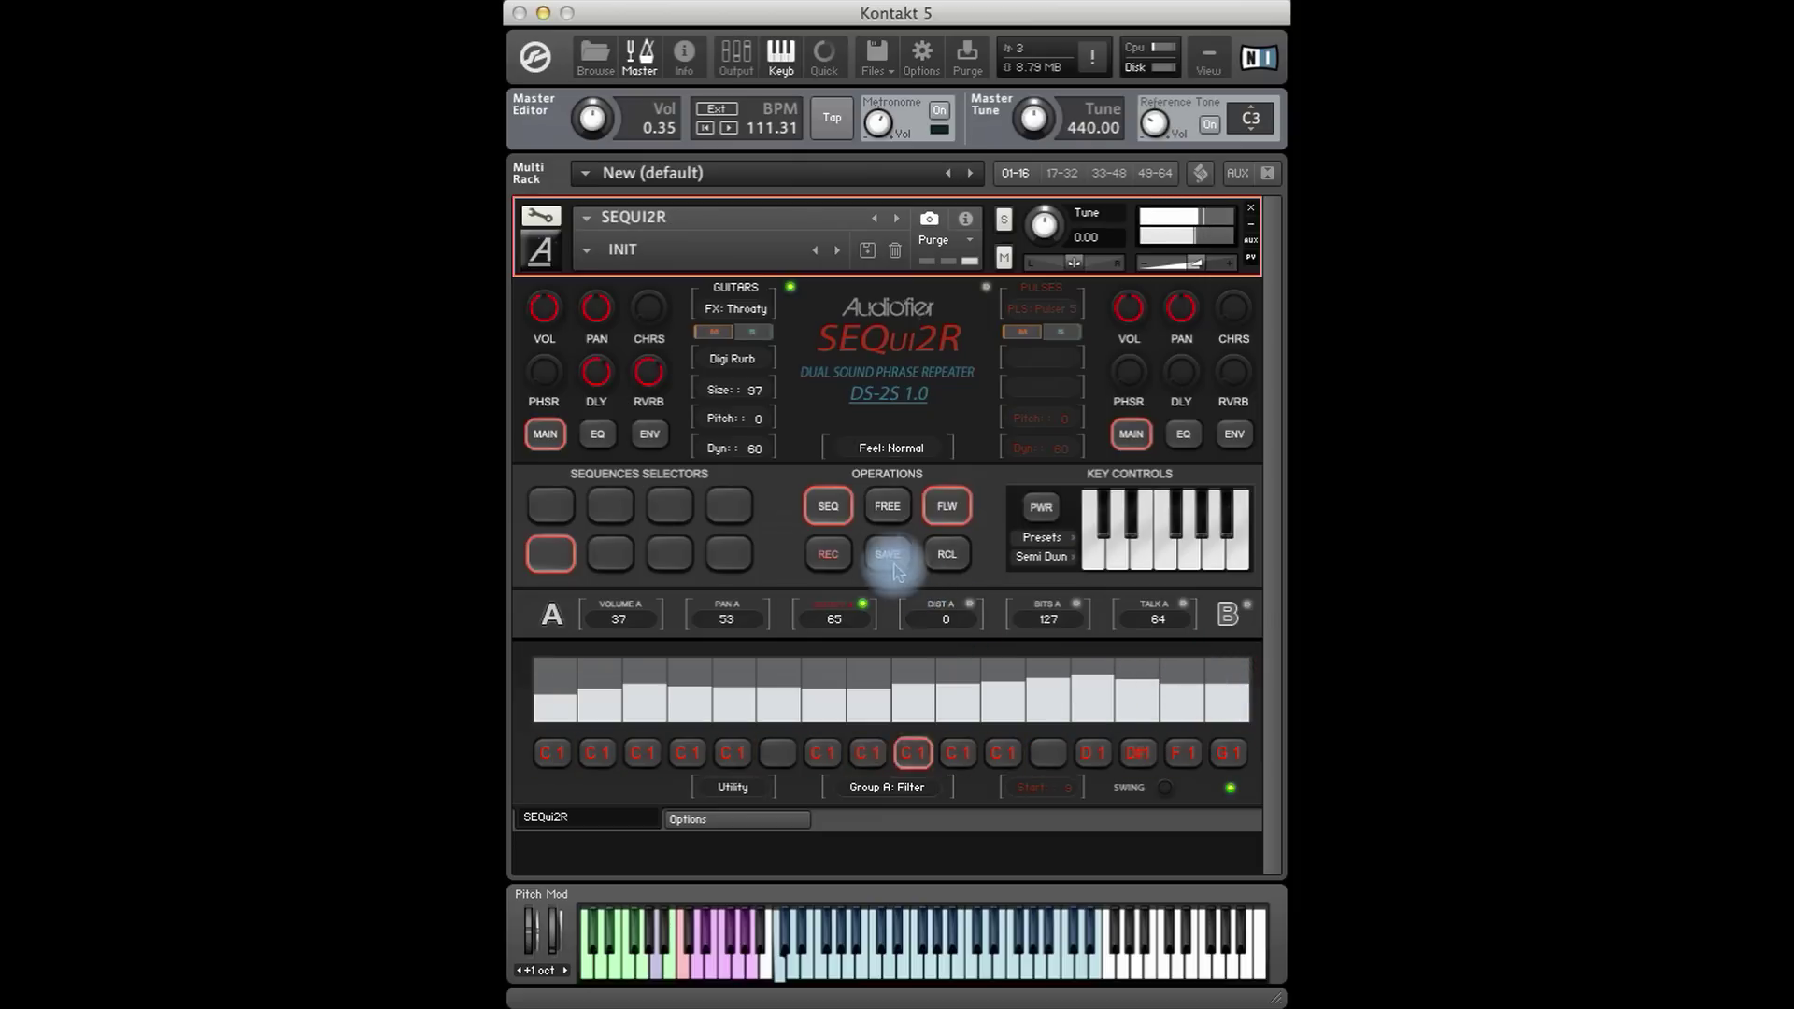
{"action": "left_click", "coordinate": [891, 558]}
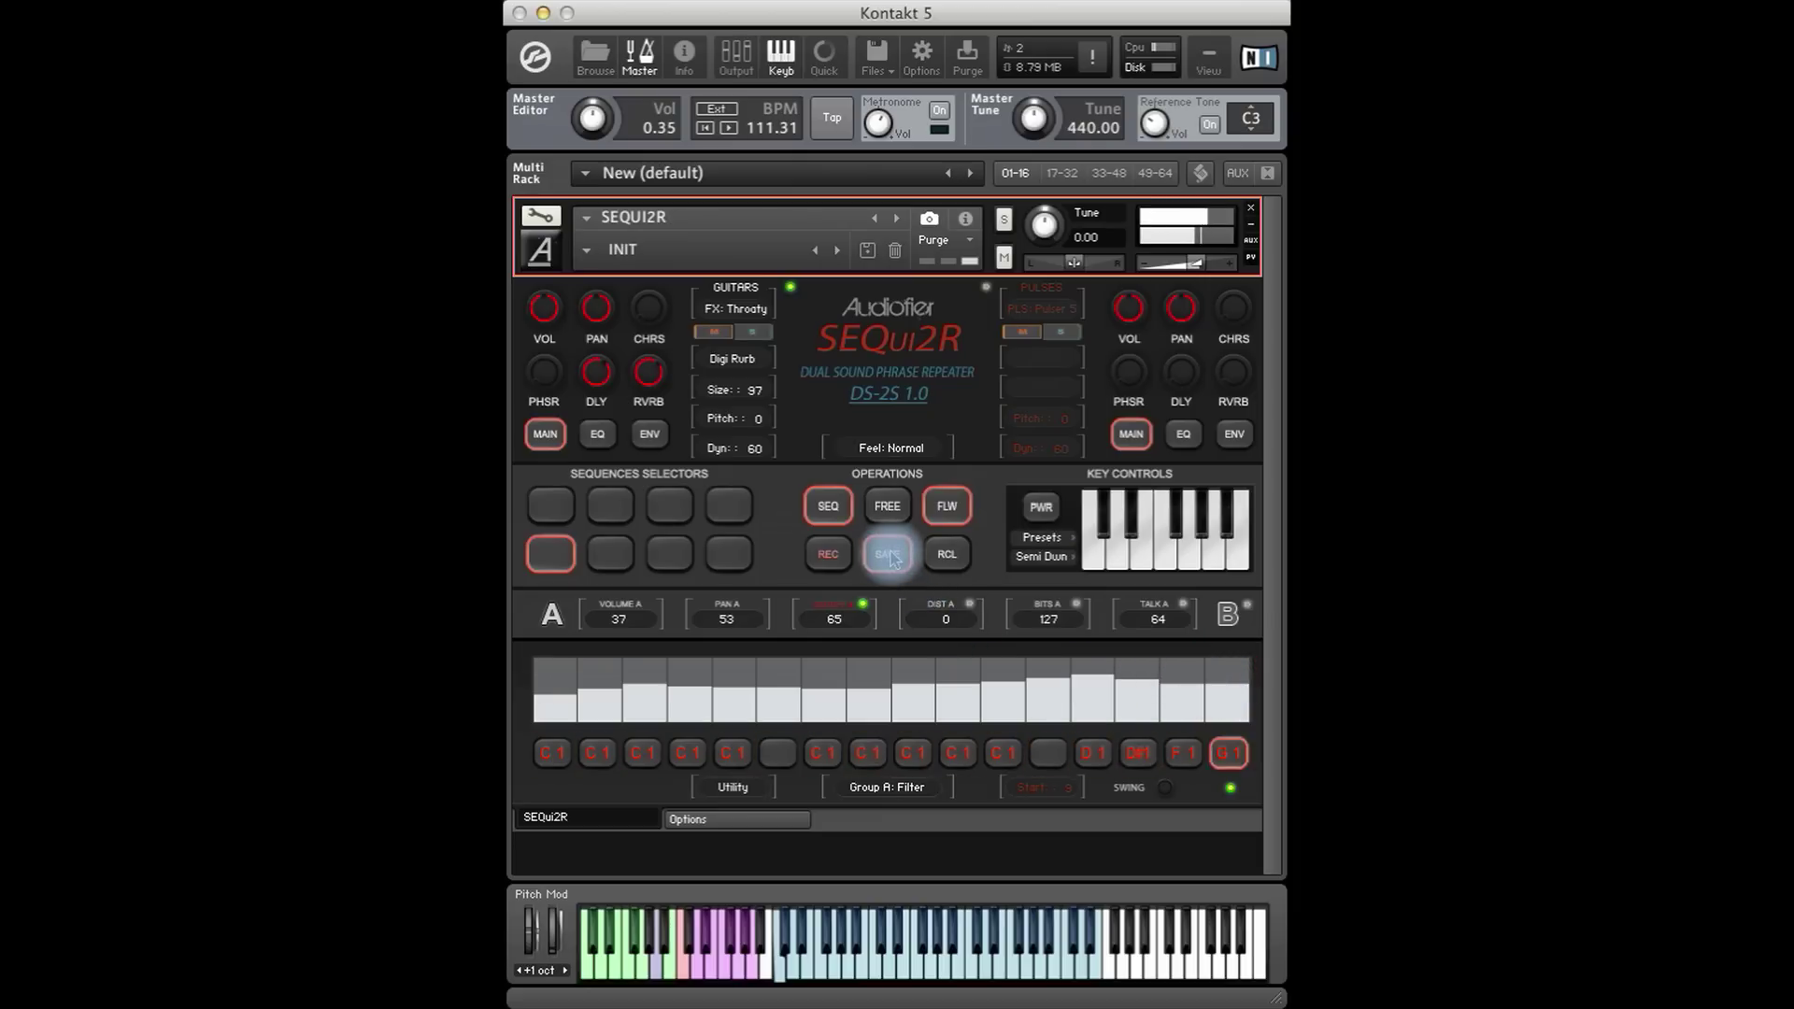
{"action": "left_click", "coordinate": [1231, 788]}
Select the sixth sequence, return to the main sequence settings, change the note of step 16 to A1, and save it.
{"action": "left_click", "coordinate": [611, 554]}
{"action": "left_click", "coordinate": [551, 617]}
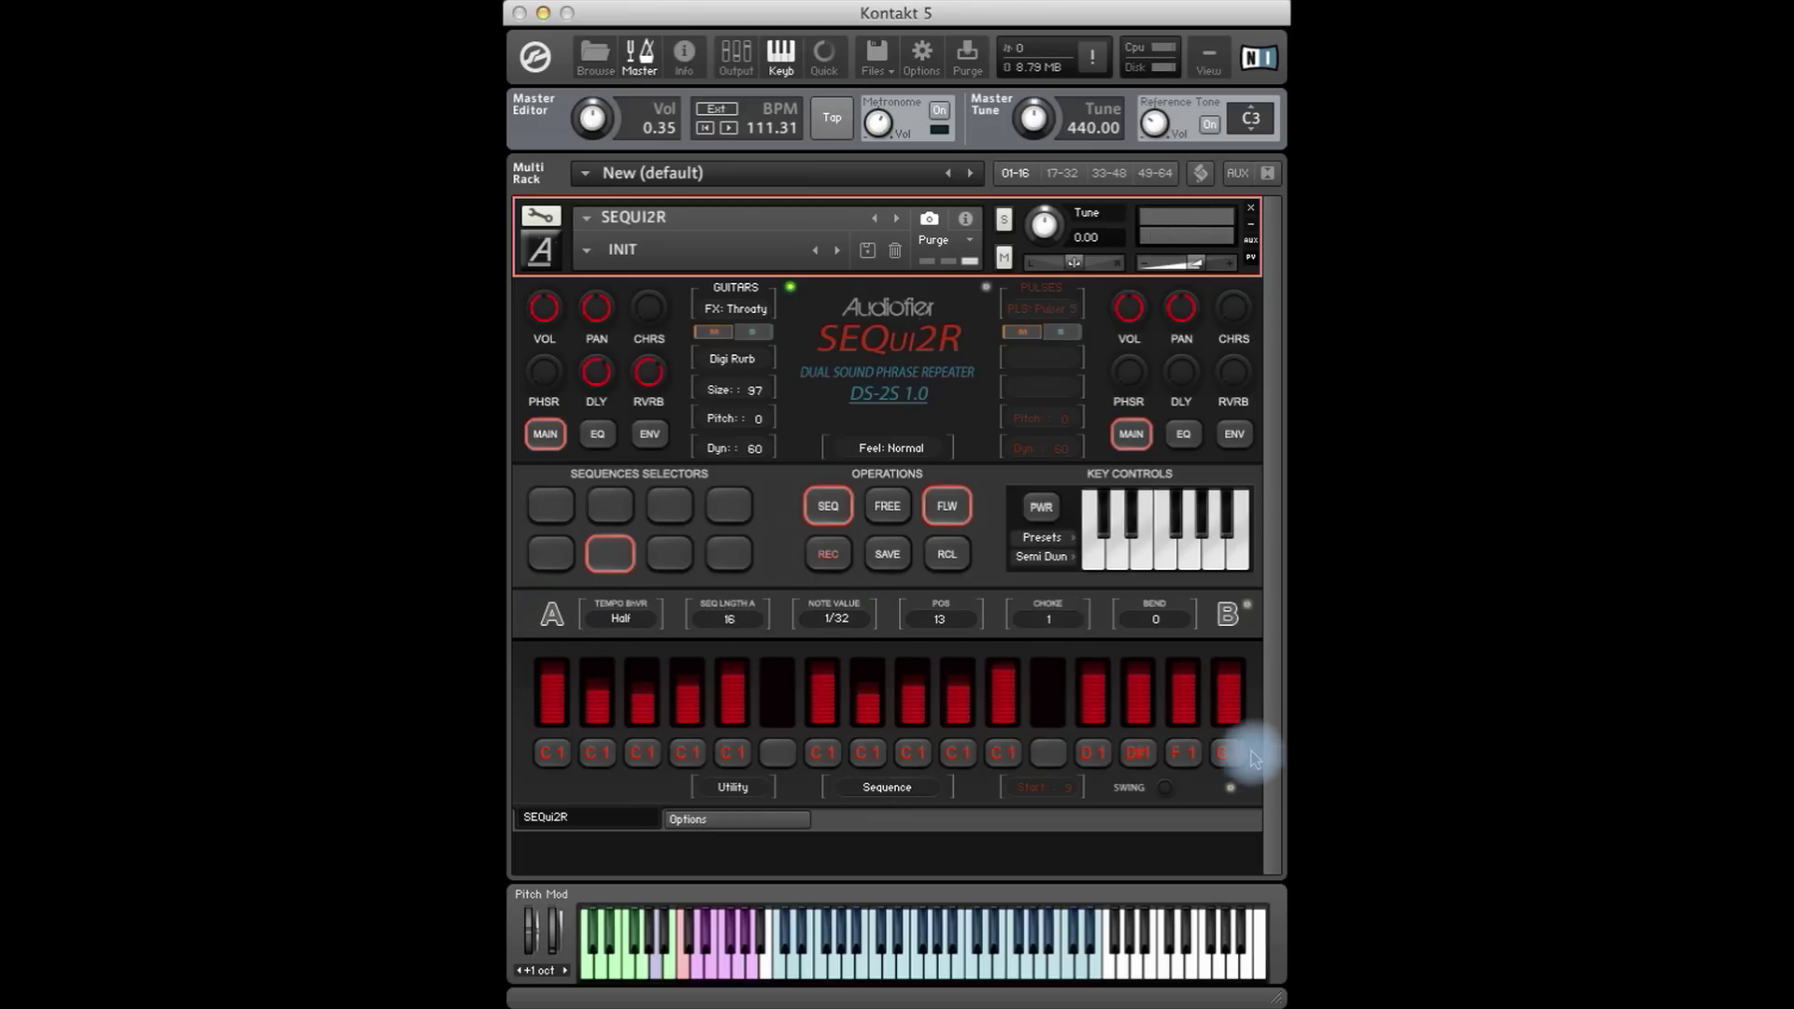
{"action": "left_click_drag", "start_coordinate": [1232, 762], "coordinate": [1234, 733]}
{"action": "left_click", "coordinate": [888, 556]}
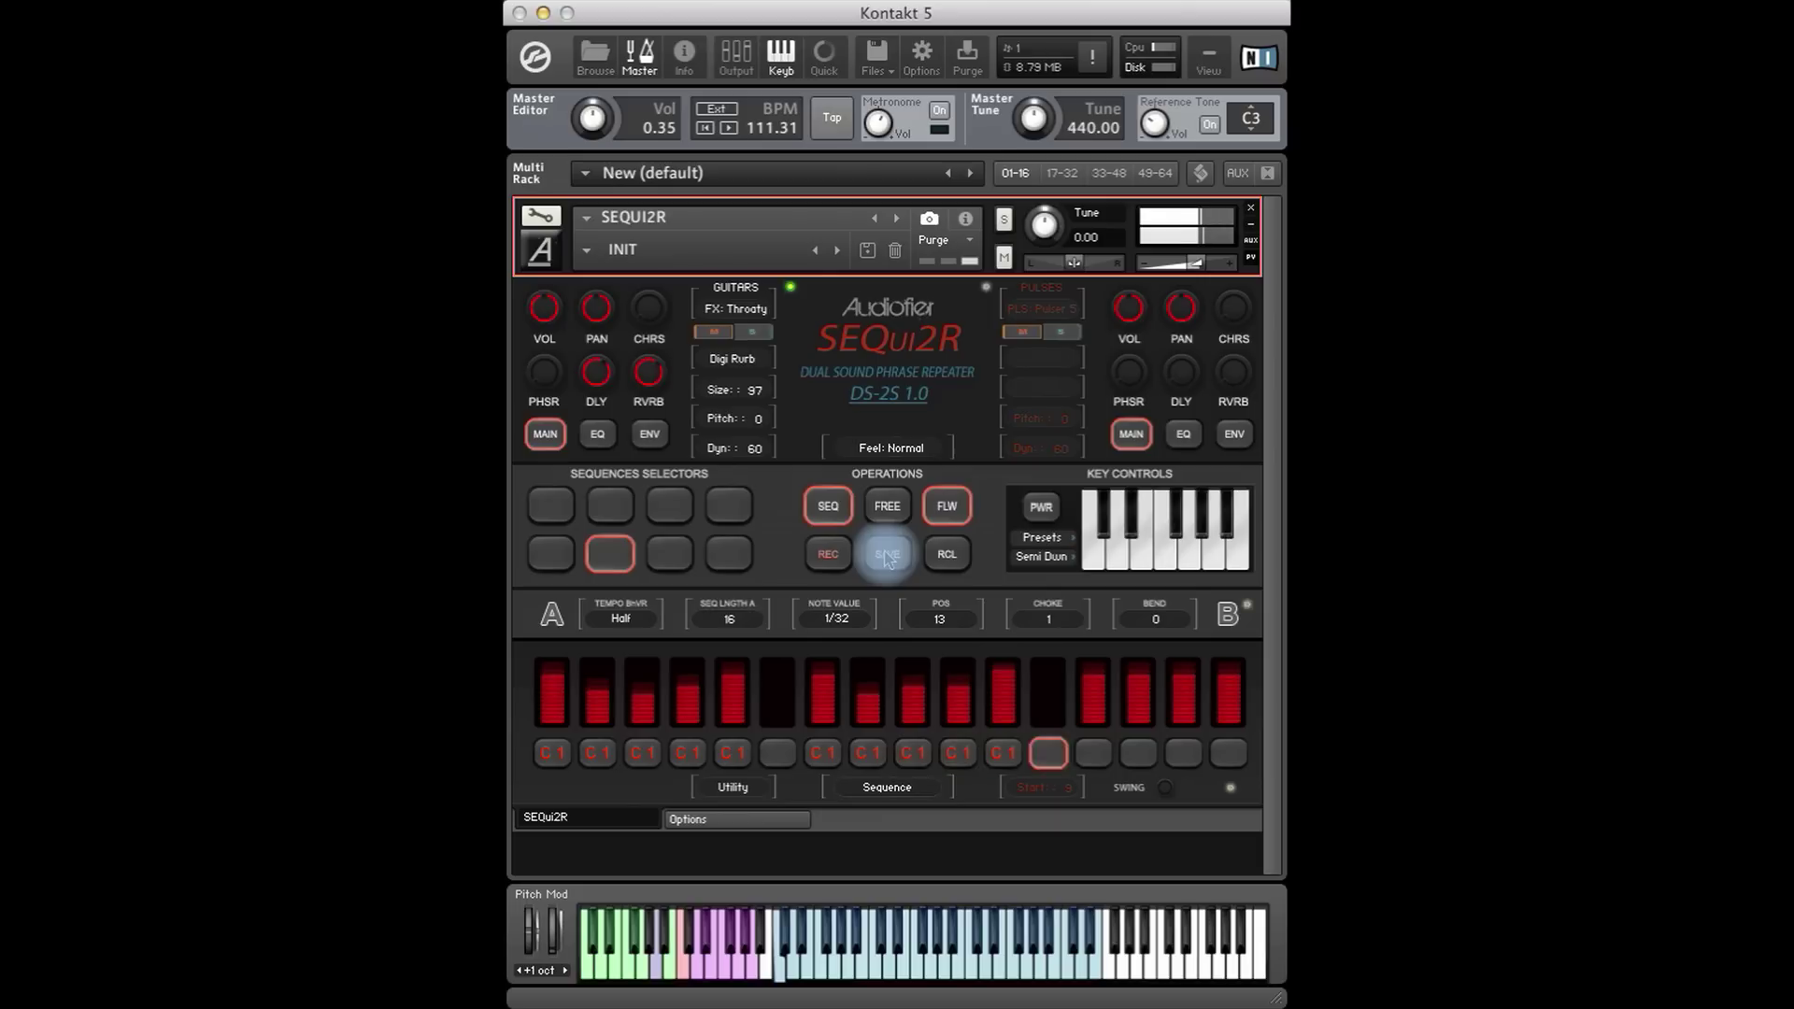
Select the seventh sequence, change the note of step 16, and save the sequence.
{"action": "left_click", "coordinate": [680, 559]}
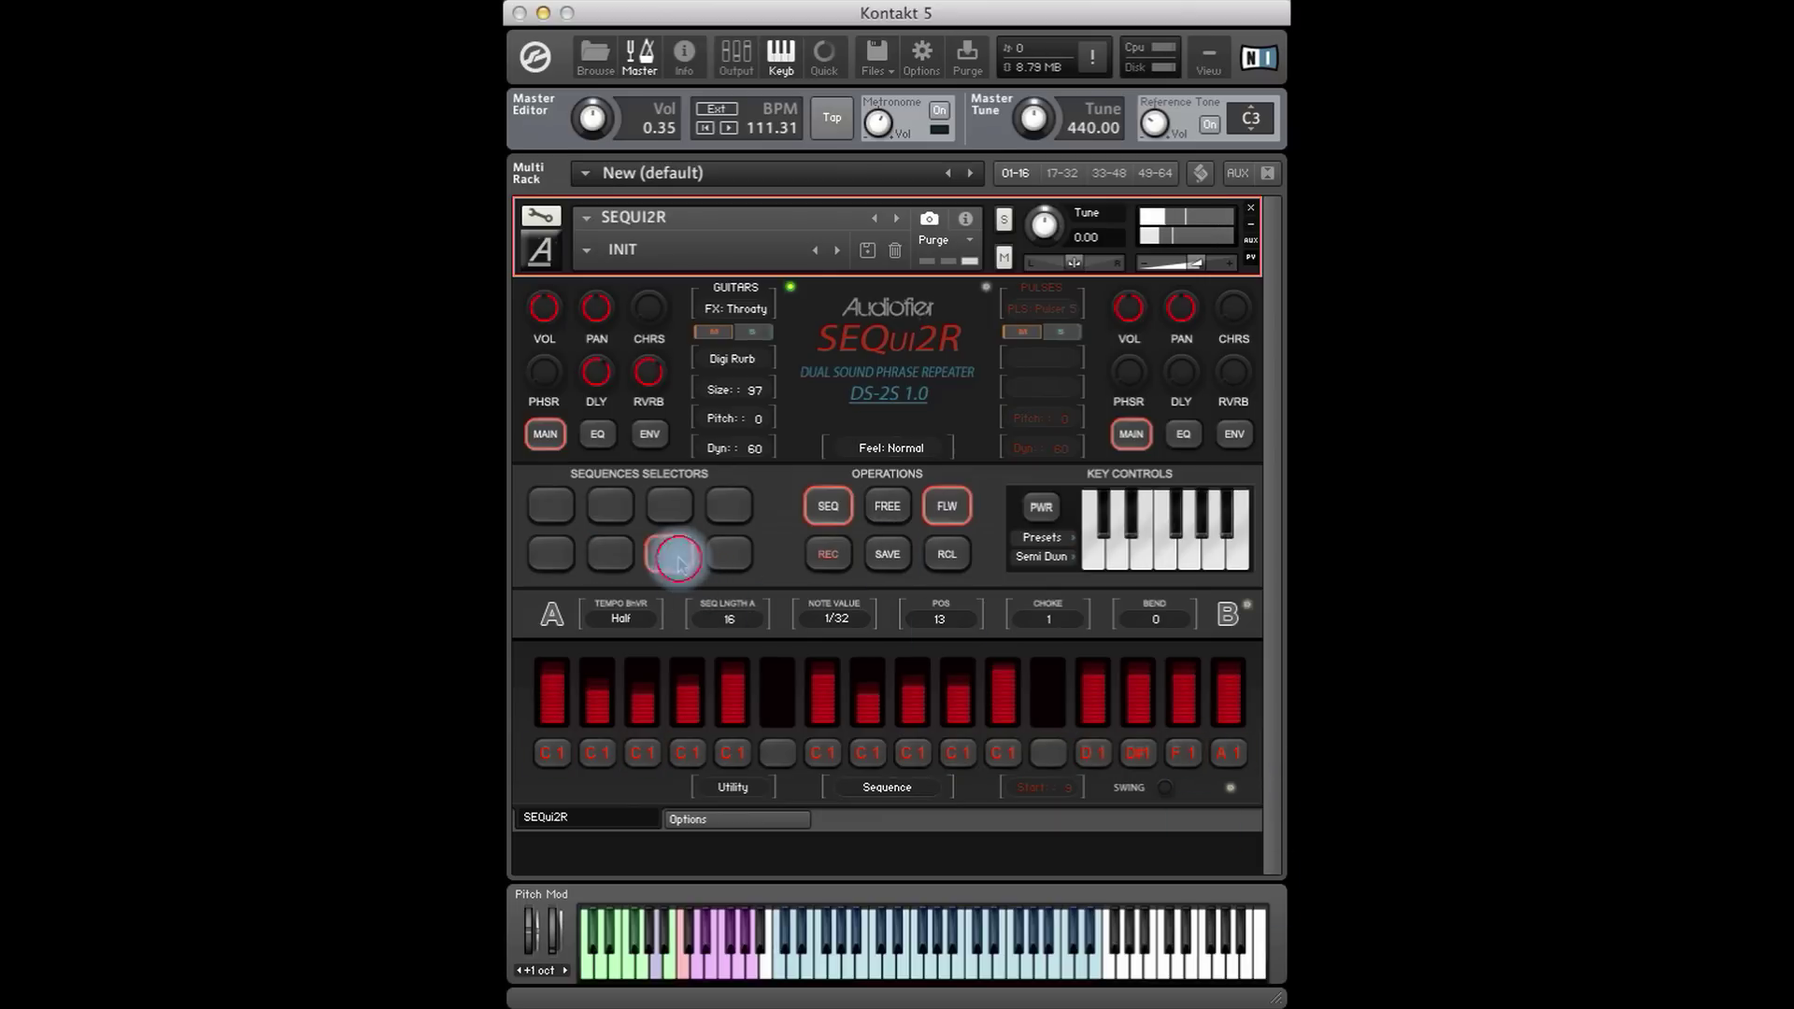
{"action": "left_click", "coordinate": [1247, 748]}
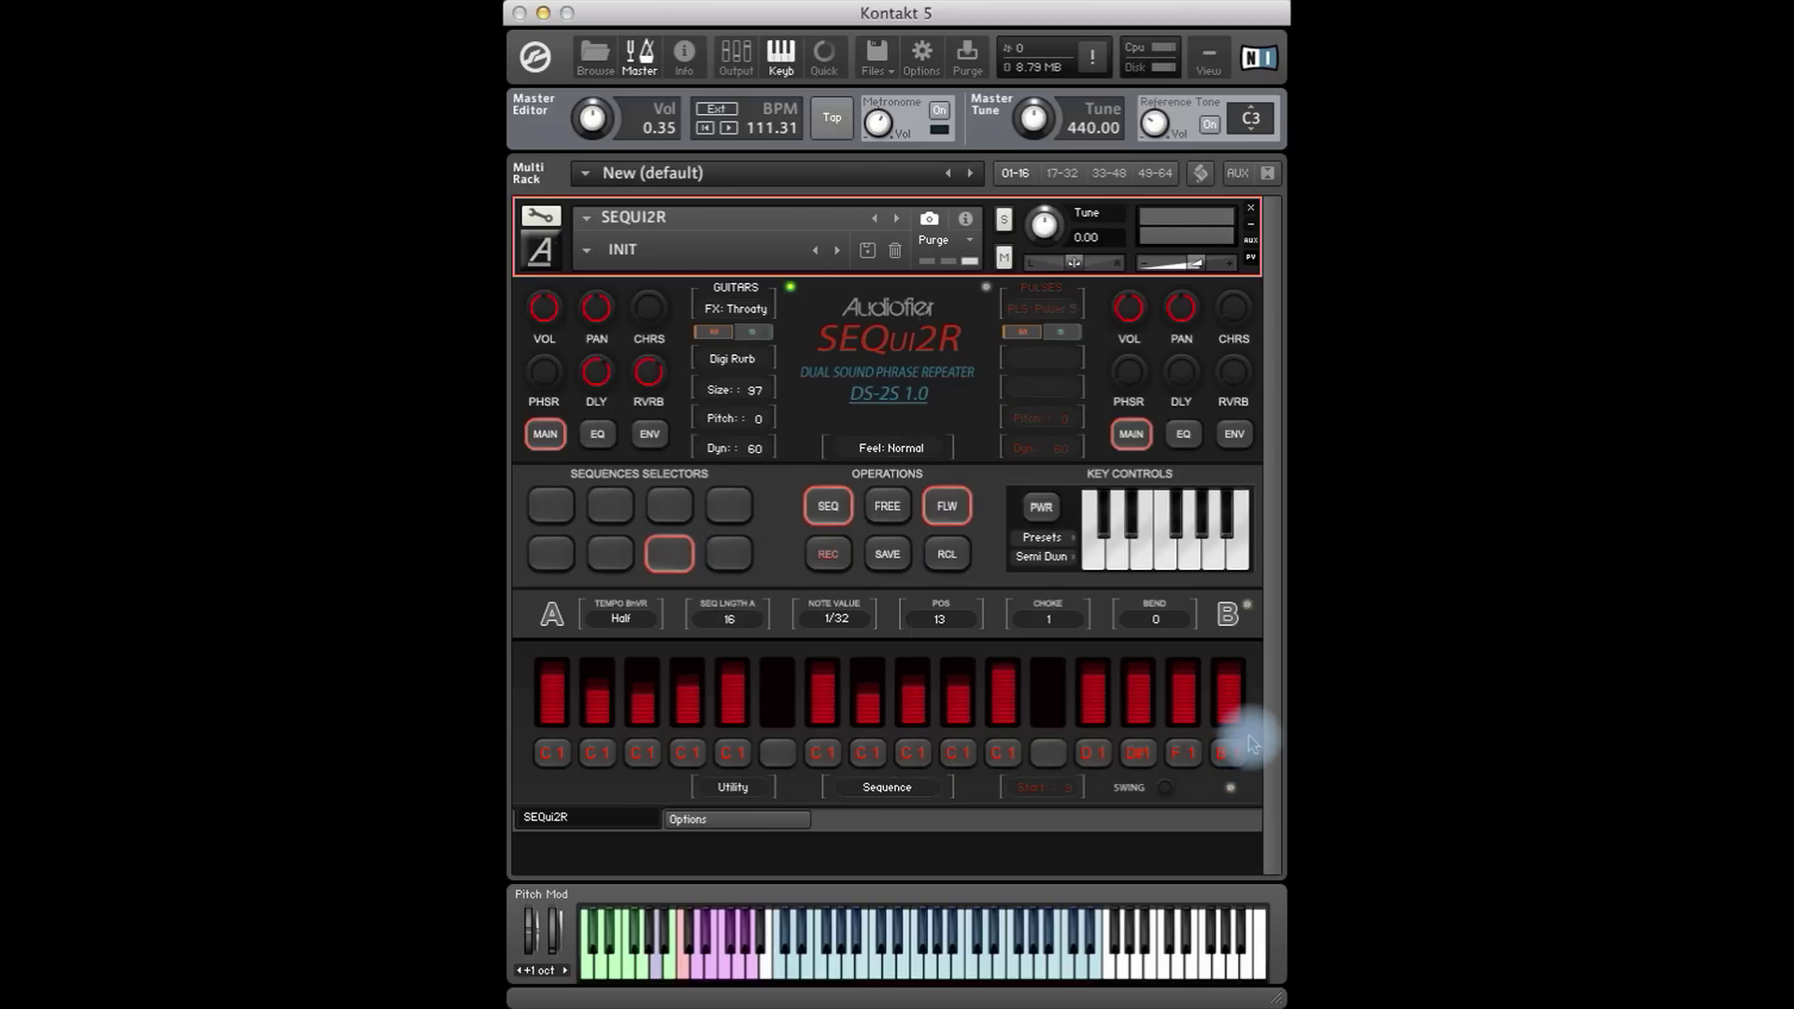
{"action": "left_click", "coordinate": [890, 558]}
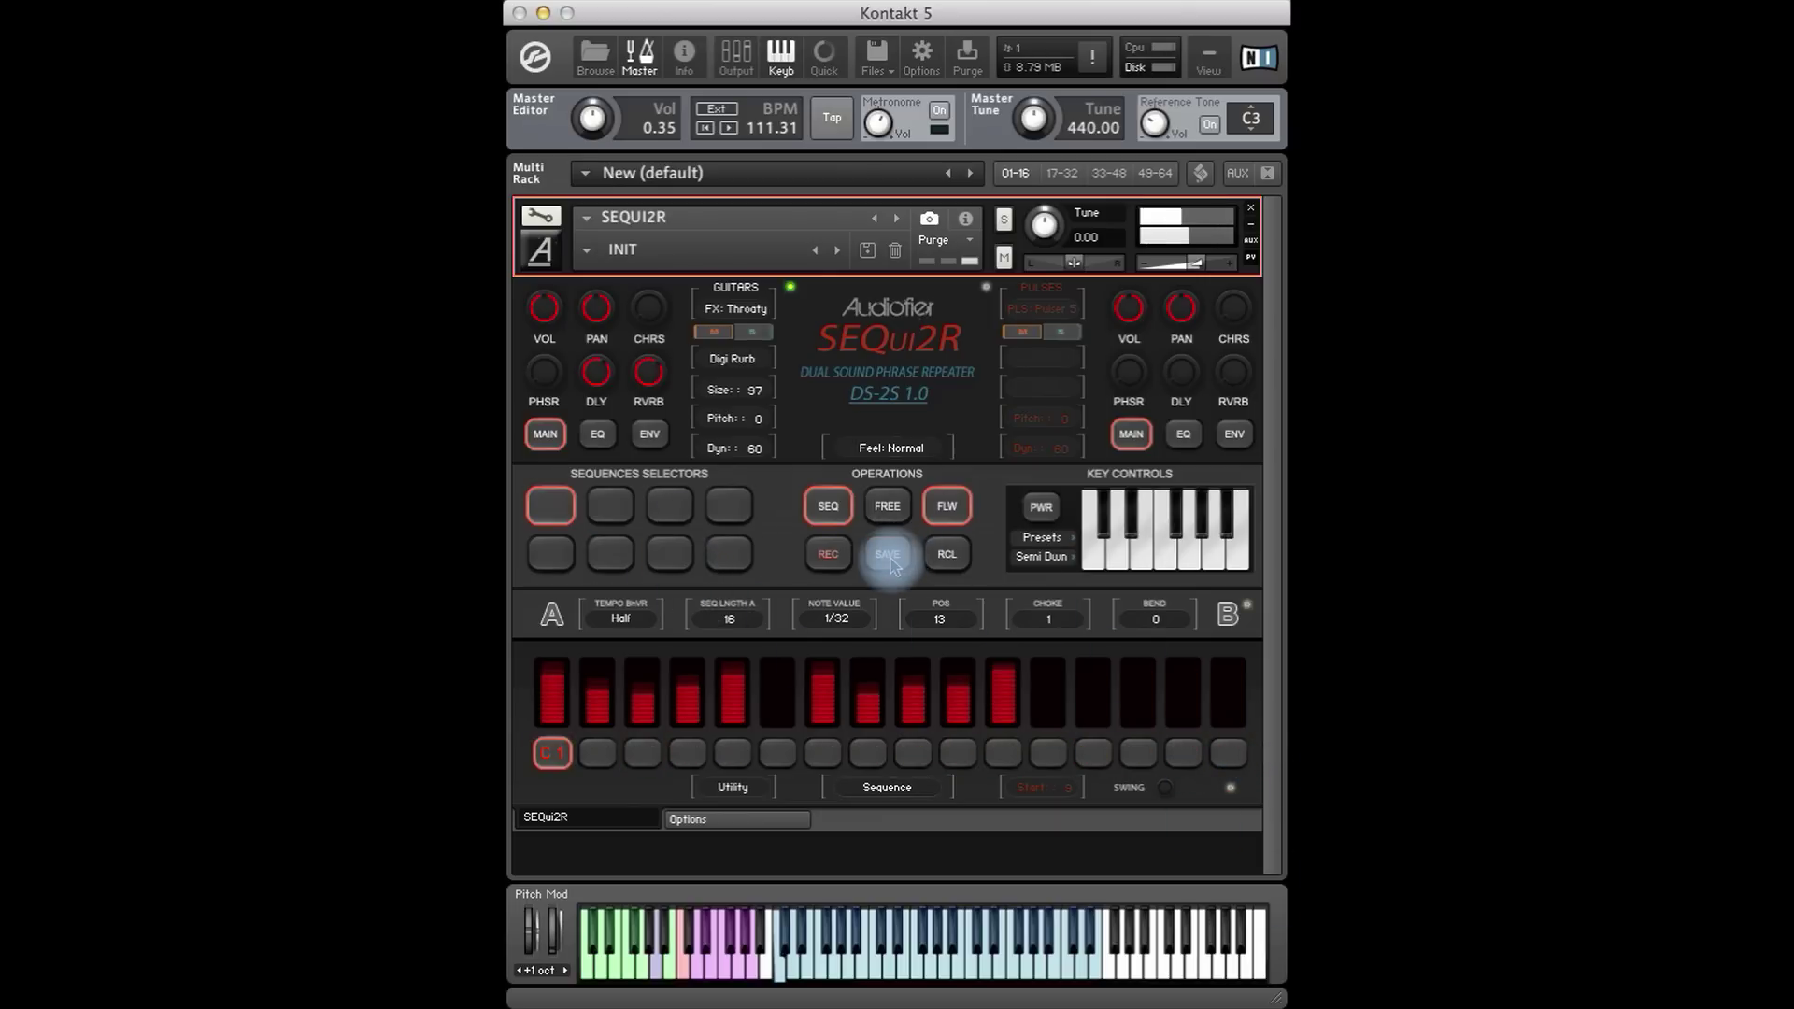